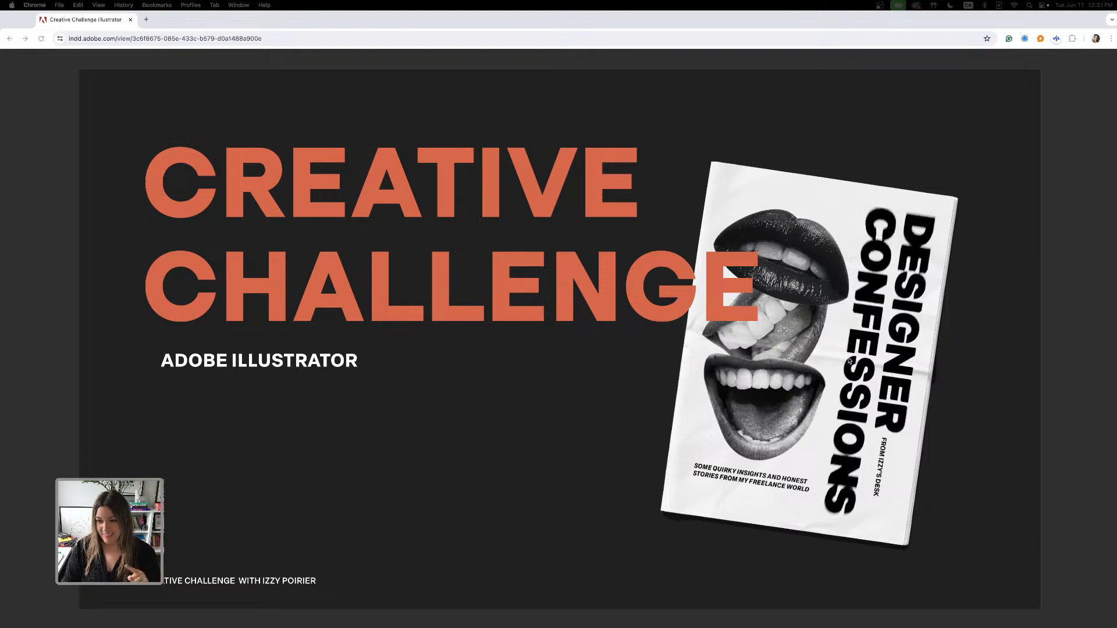
- Advance the presentation to the Halftone Type slide listing the challenge steps
{"action": "left_click", "coordinate": [989, 344]}
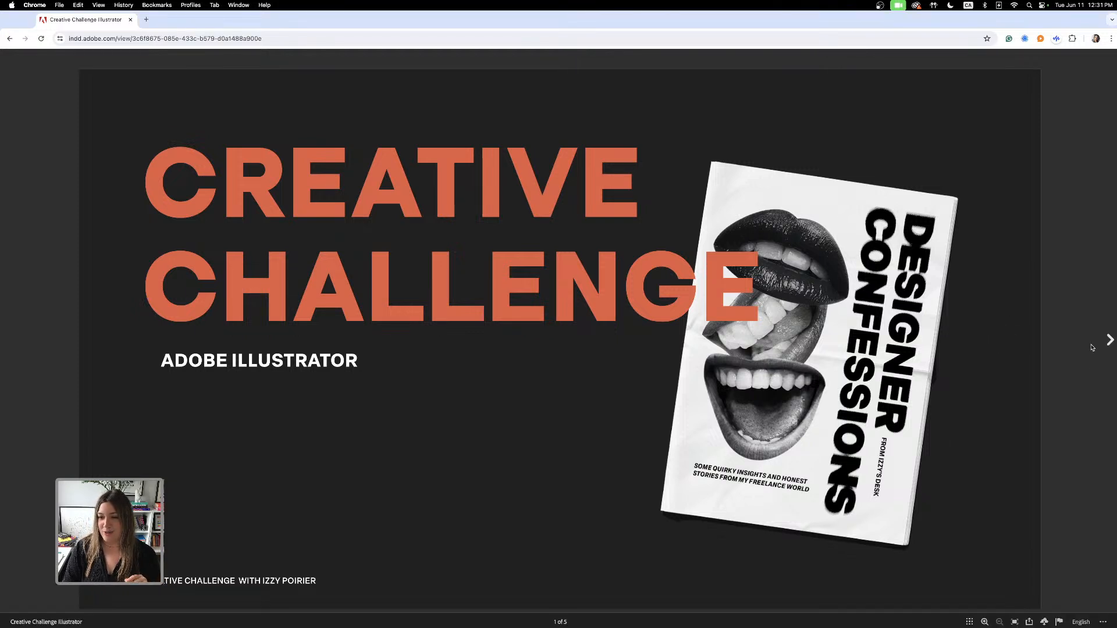
{"action": "left_click", "coordinate": [1109, 342]}
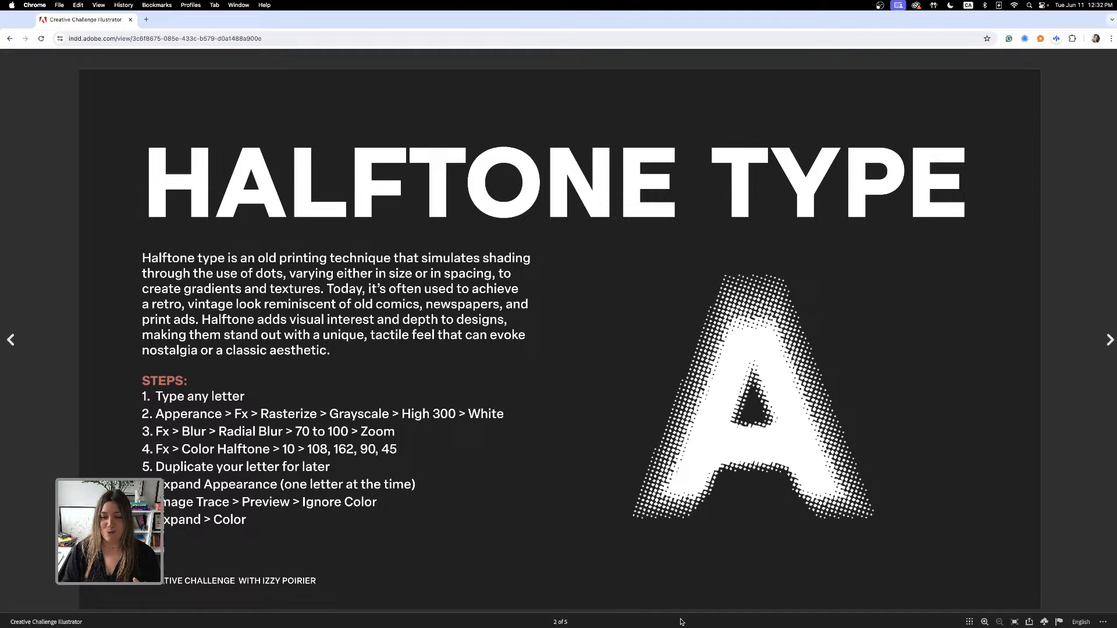
- Switch to Illustrator and inspect the finished halftone letter A in the example document
{"action": "mouse_move", "coordinate": [746, 623]}
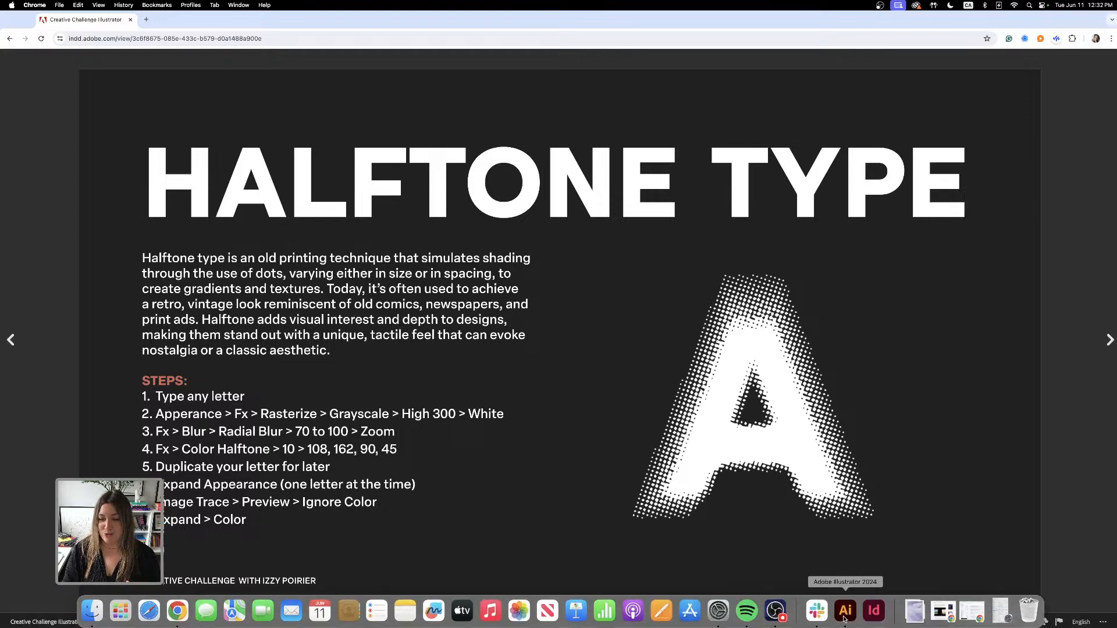
{"action": "left_click", "coordinate": [845, 618]}
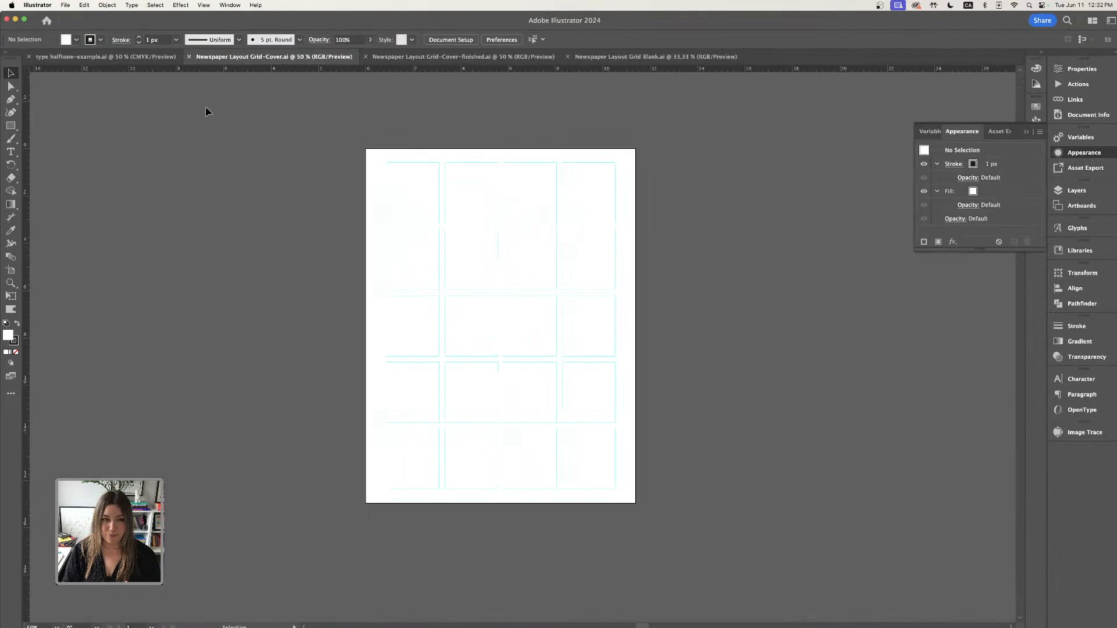
{"action": "left_click", "coordinate": [105, 57]}
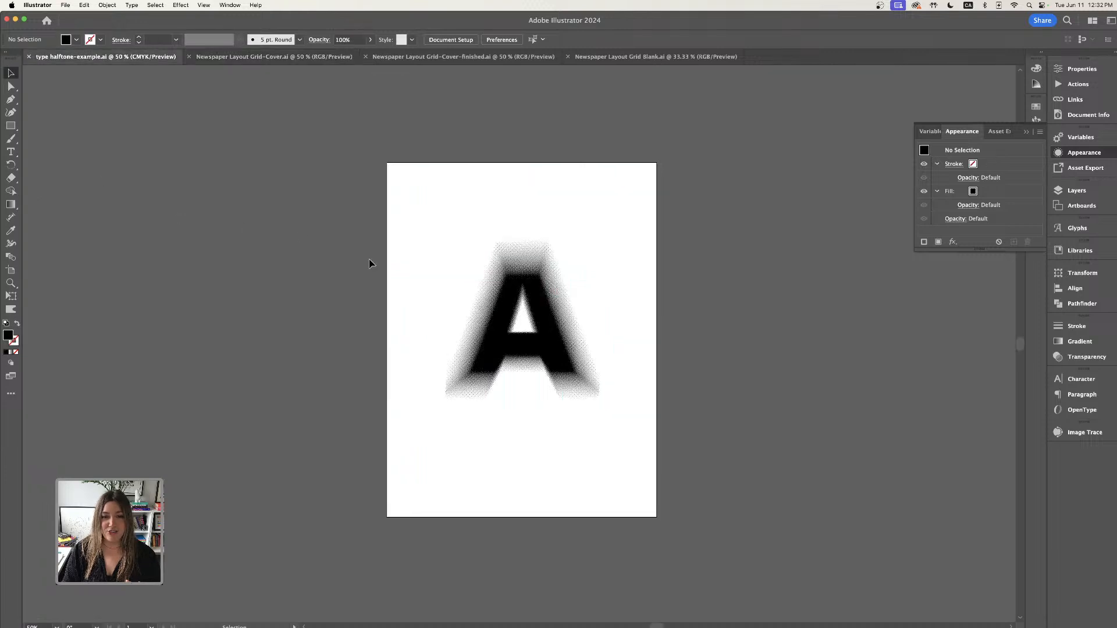
{"action": "key", "text": "super+equal"}
{"action": "left_click", "coordinate": [556, 324]}
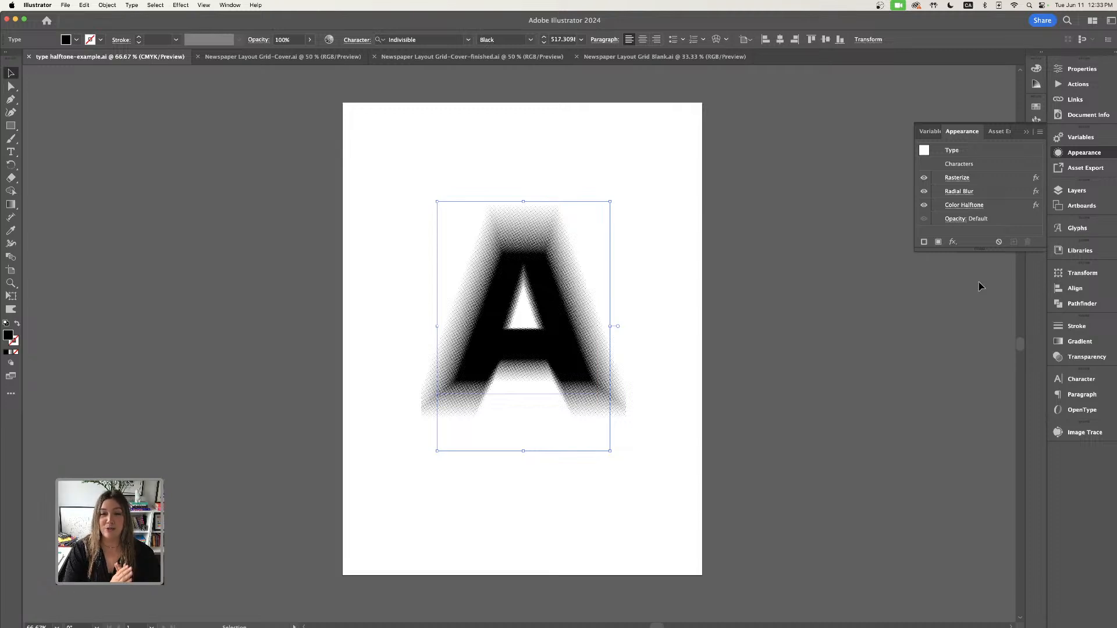
- Open the Newspaper Layout Grid-Cover document and hide the grid layer
{"action": "left_click", "coordinate": [220, 61]}
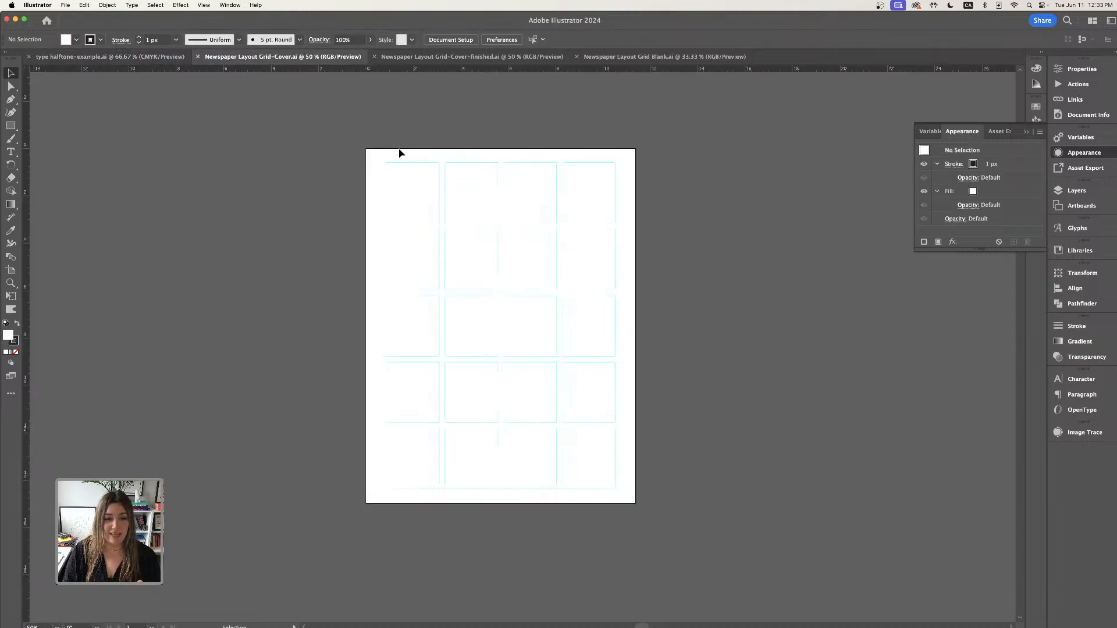
{"action": "key", "text": "super+equal"}
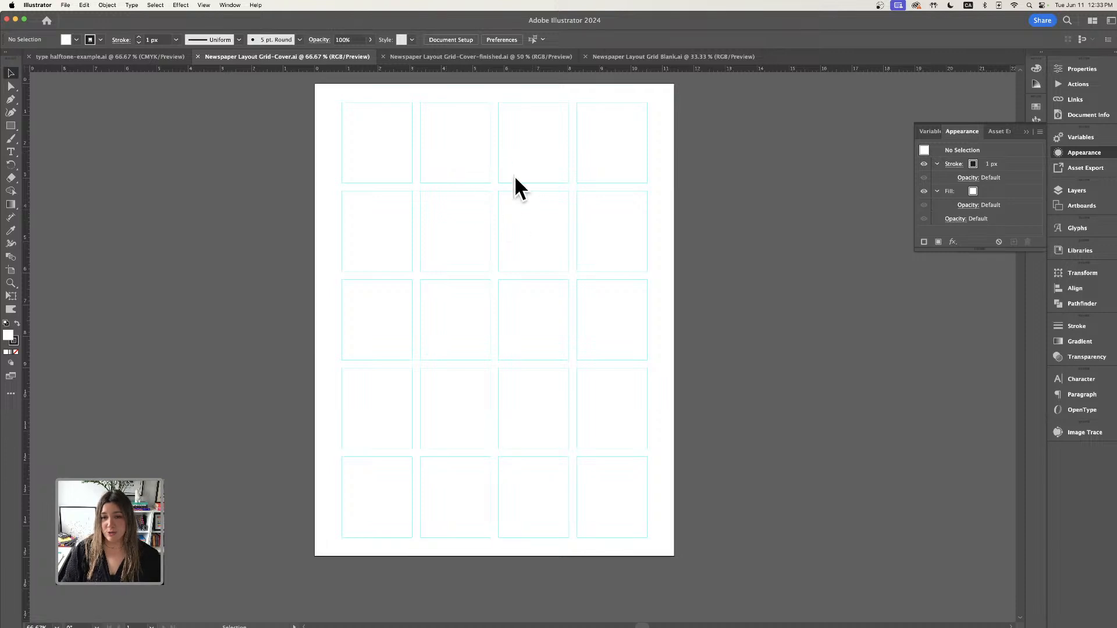
{"action": "scroll", "coordinate": [507, 238], "scroll_direction": "up", "scroll_amount": 2}
{"action": "scroll", "coordinate": [507, 238], "scroll_direction": "left", "scroll_amount": 1}
{"action": "scroll", "coordinate": [507, 238], "scroll_direction": "down", "scroll_amount": 1}
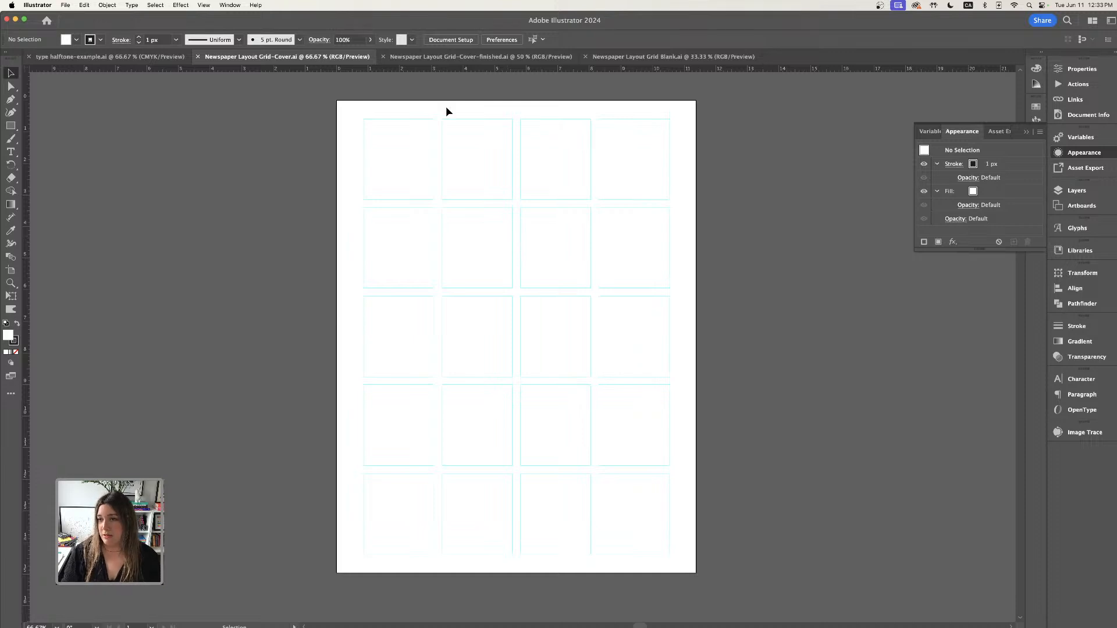
{"action": "left_click", "coordinate": [1026, 134]}
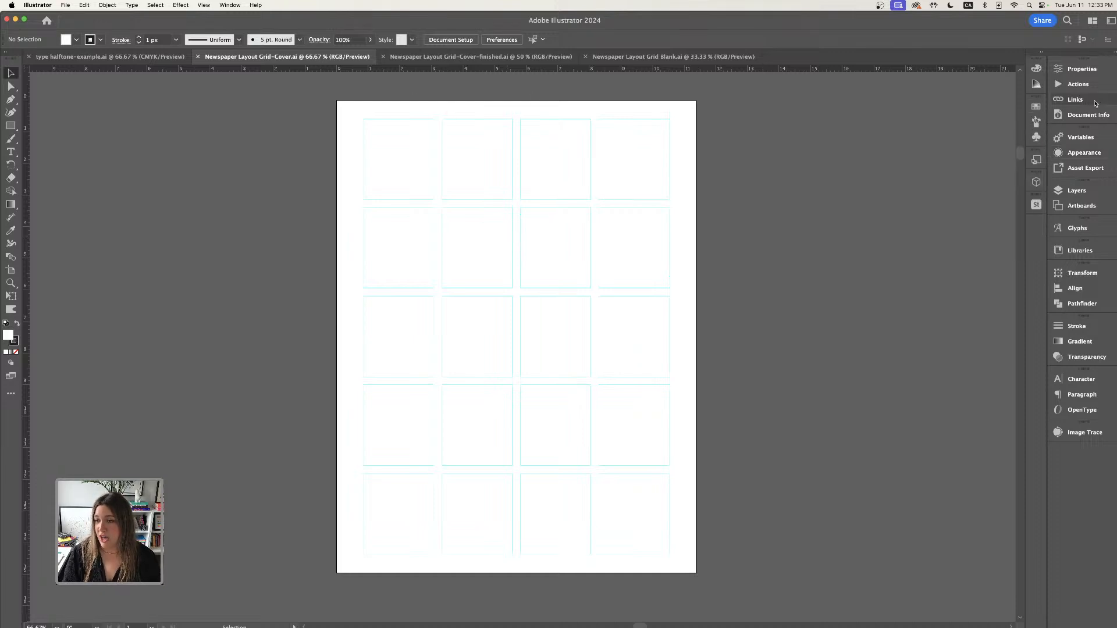
{"action": "left_click", "coordinate": [1076, 190]}
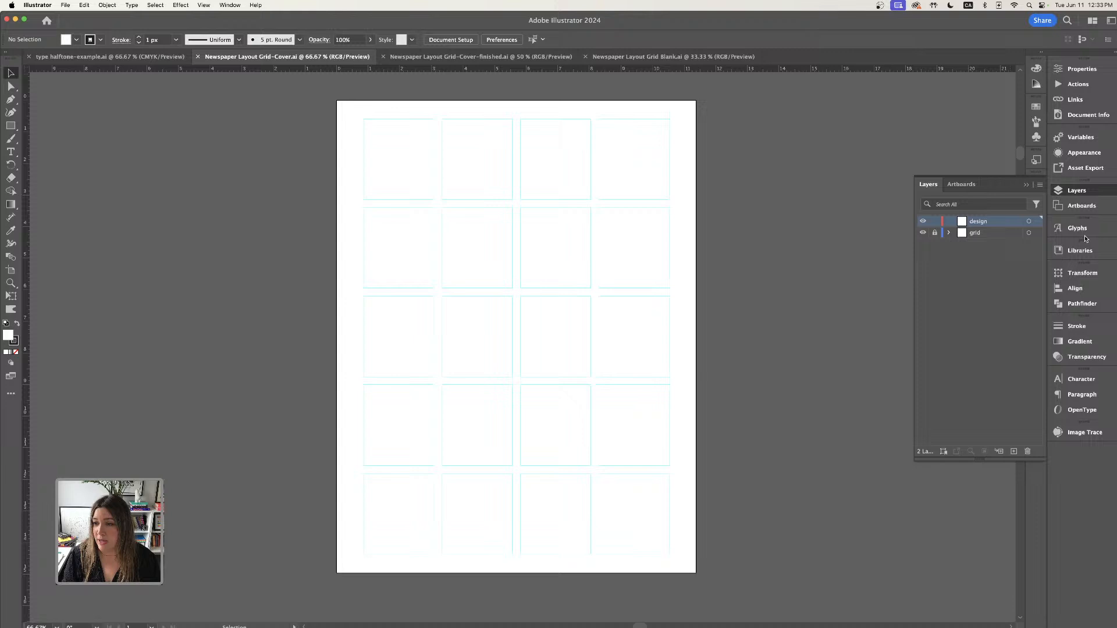
{"action": "left_click", "coordinate": [924, 233]}
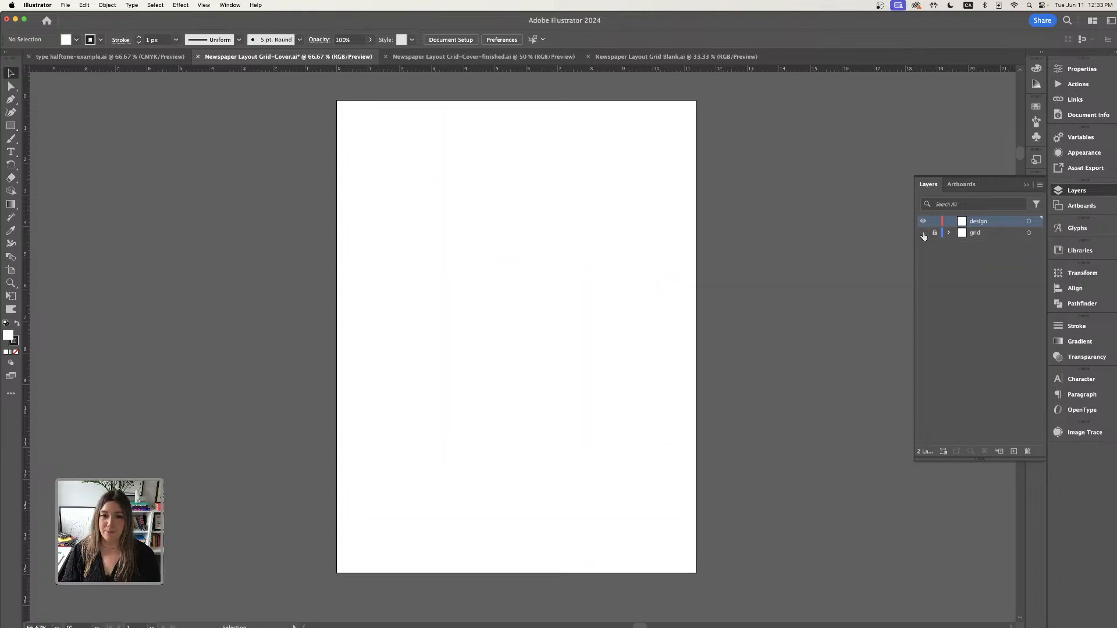
- Create a point text object on the artboard and replace its placeholder text with the letter I
{"action": "left_click", "coordinate": [10, 152]}
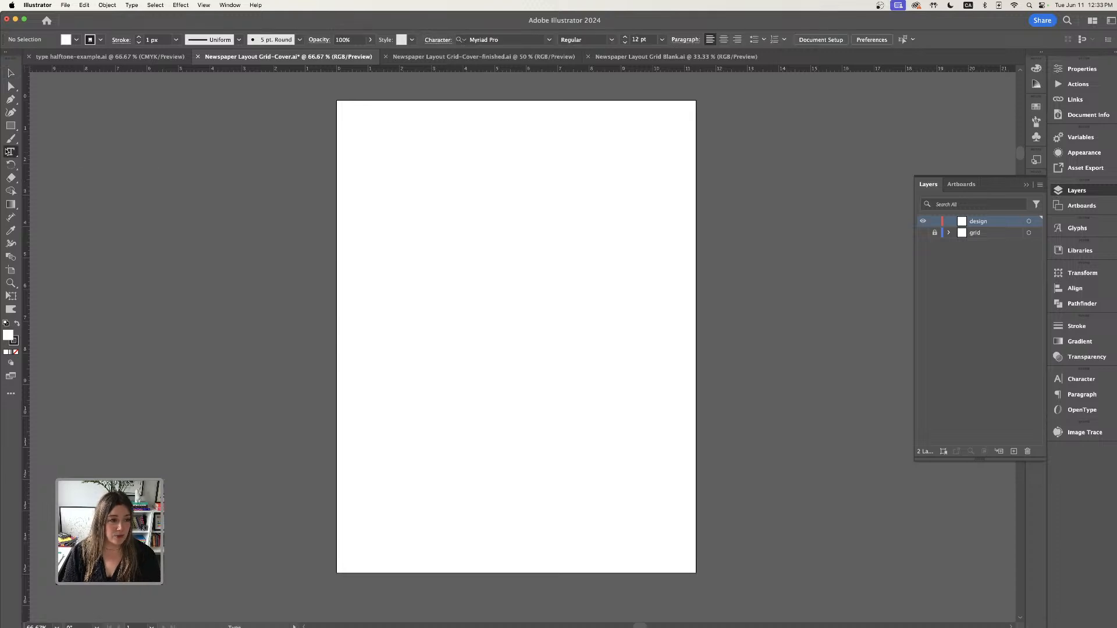
{"action": "left_click", "coordinate": [458, 217]}
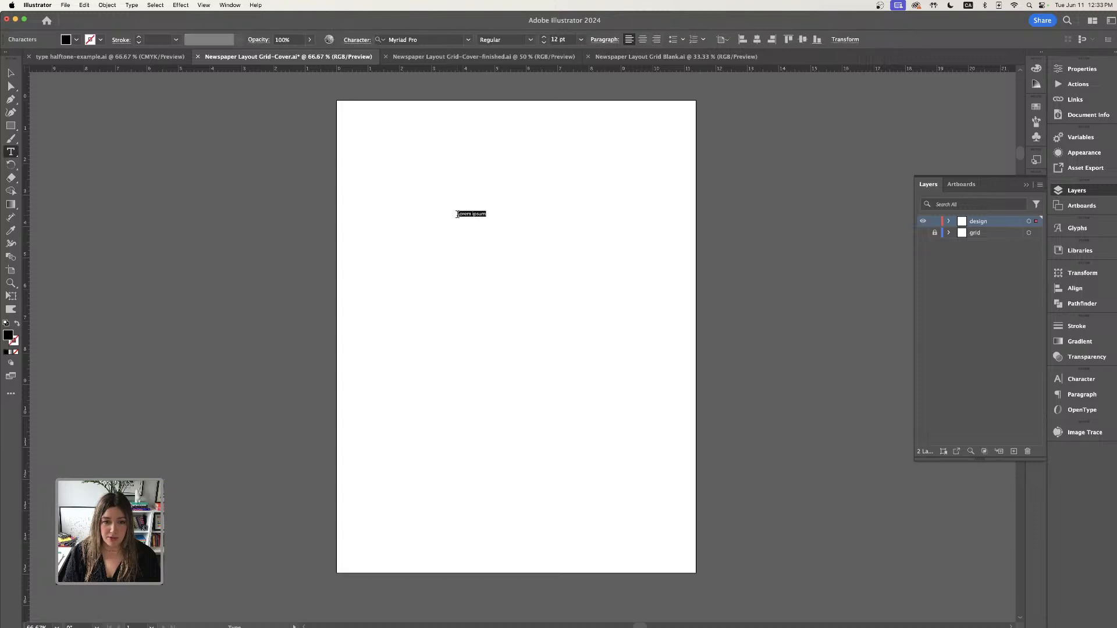
{"action": "key", "text": "super+equal"}
{"action": "key", "text": "super+equal"}
{"action": "key", "text": "super+equal"}
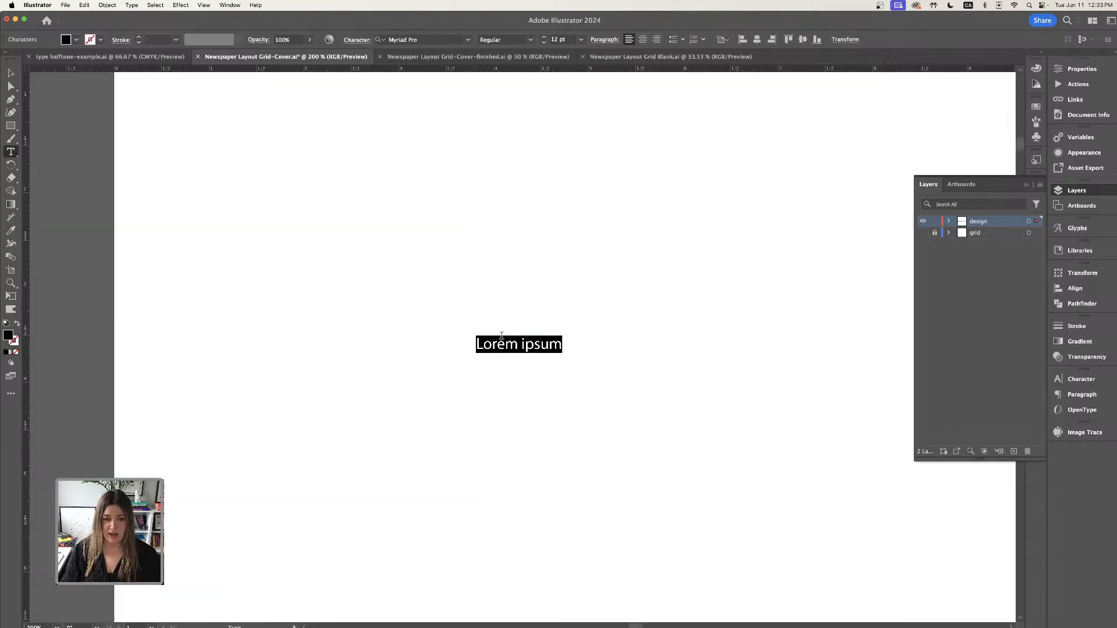
{"action": "left_click", "coordinate": [526, 344]}
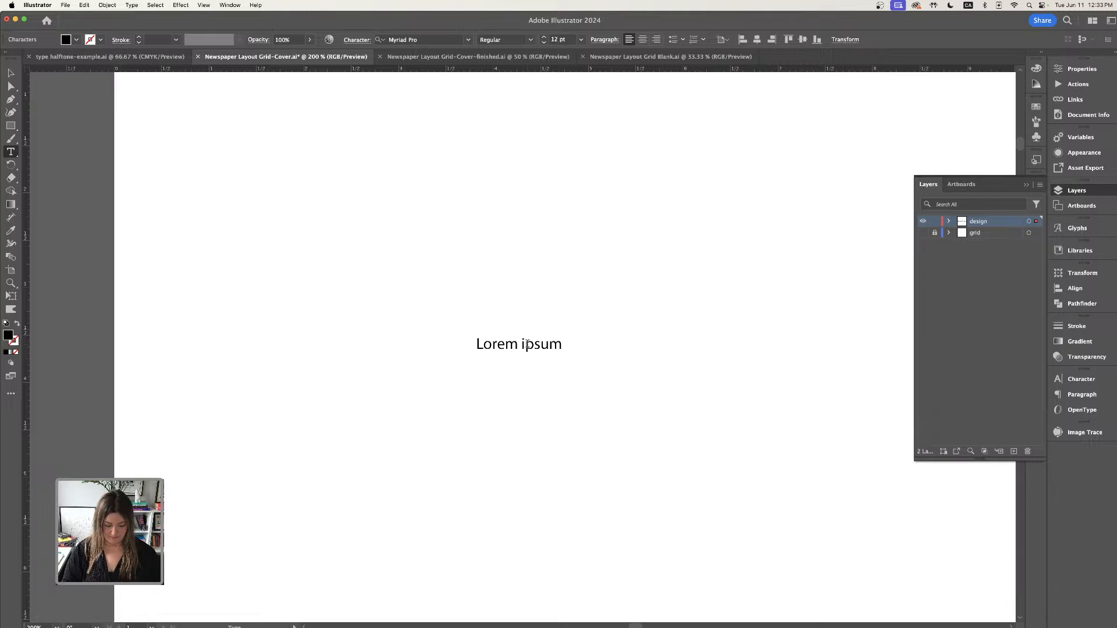
{"action": "key", "text": "super+a"}
{"action": "key", "text": "BackSpace"}
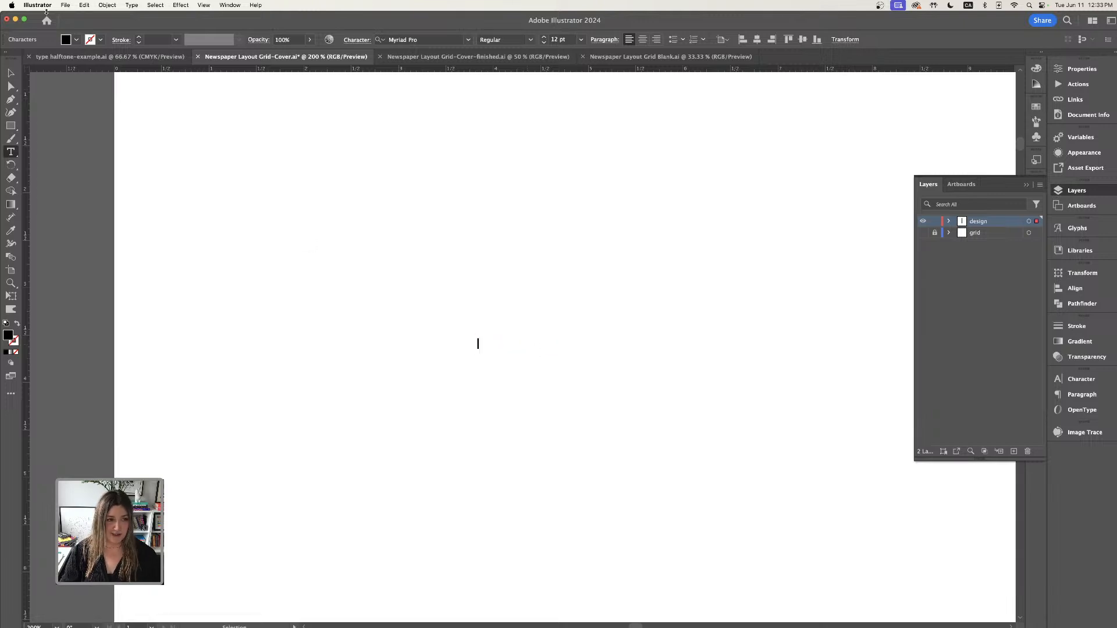
{"action": "key", "text": "Escape"}
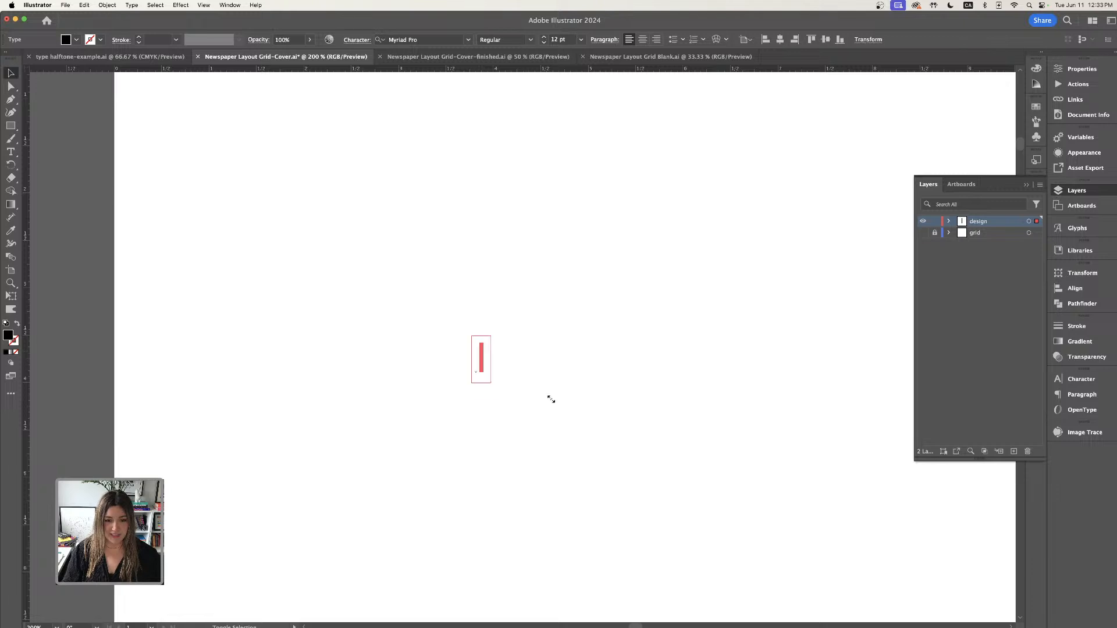
- Scale the letter I up to about 205 pt
{"action": "left_click_drag", "start_coordinate": [551, 399], "coordinate": [598, 438]}
{"action": "left_click_drag", "start_coordinate": [495, 397], "coordinate": [505, 288]}
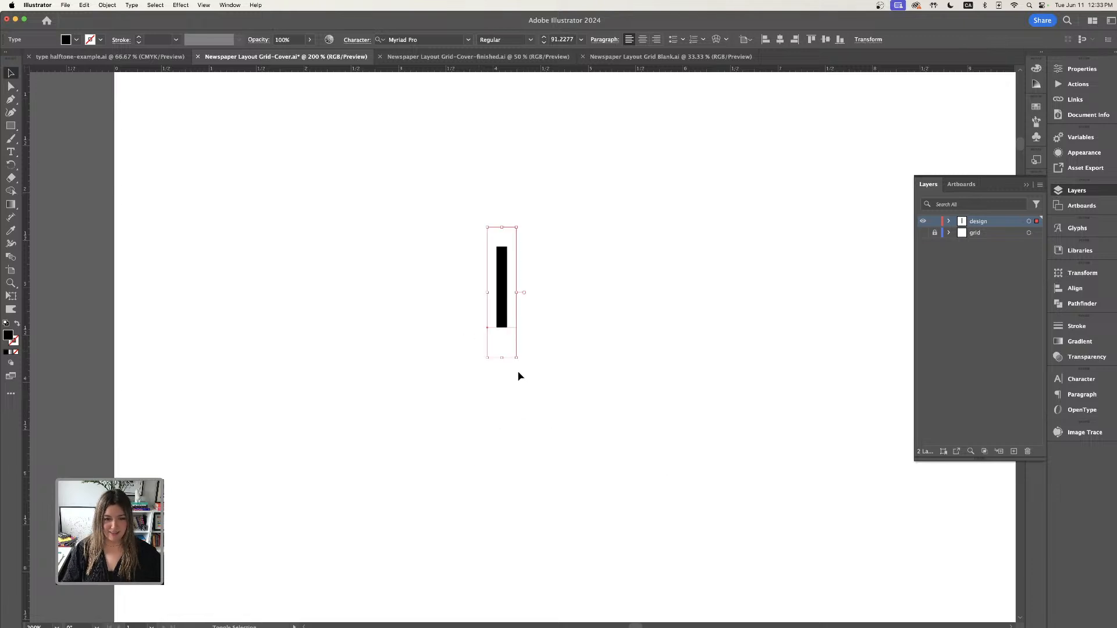
{"action": "left_click_drag", "start_coordinate": [516, 357], "coordinate": [569, 384]}
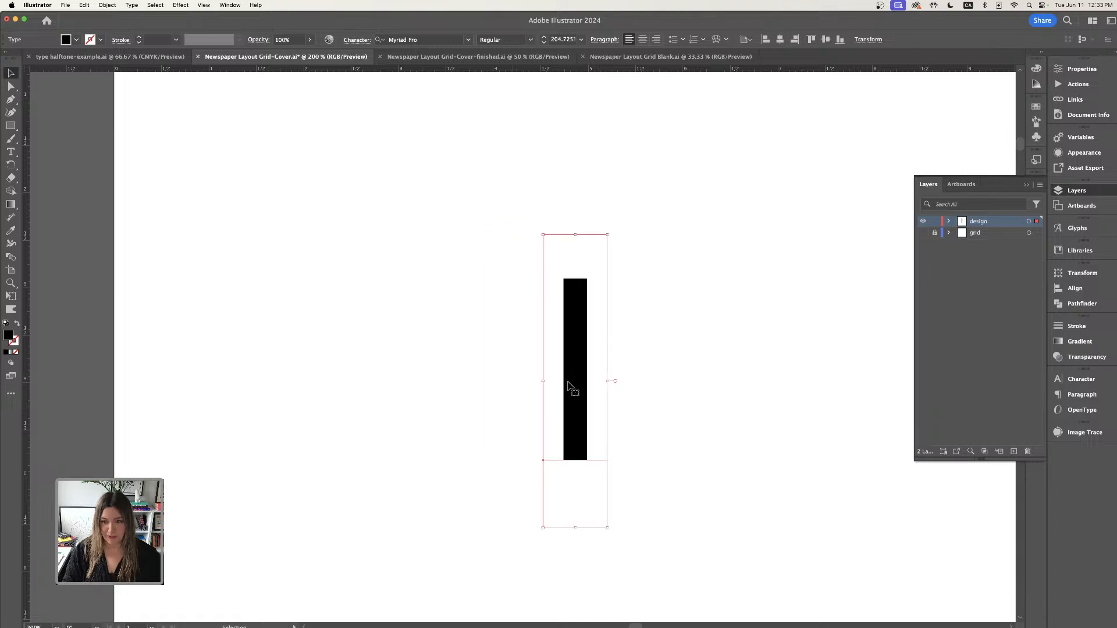
- Set the letter's font to Havelock Titling in the Black style
{"action": "scroll", "coordinate": [568, 384], "scroll_direction": "right", "scroll_amount": 2}
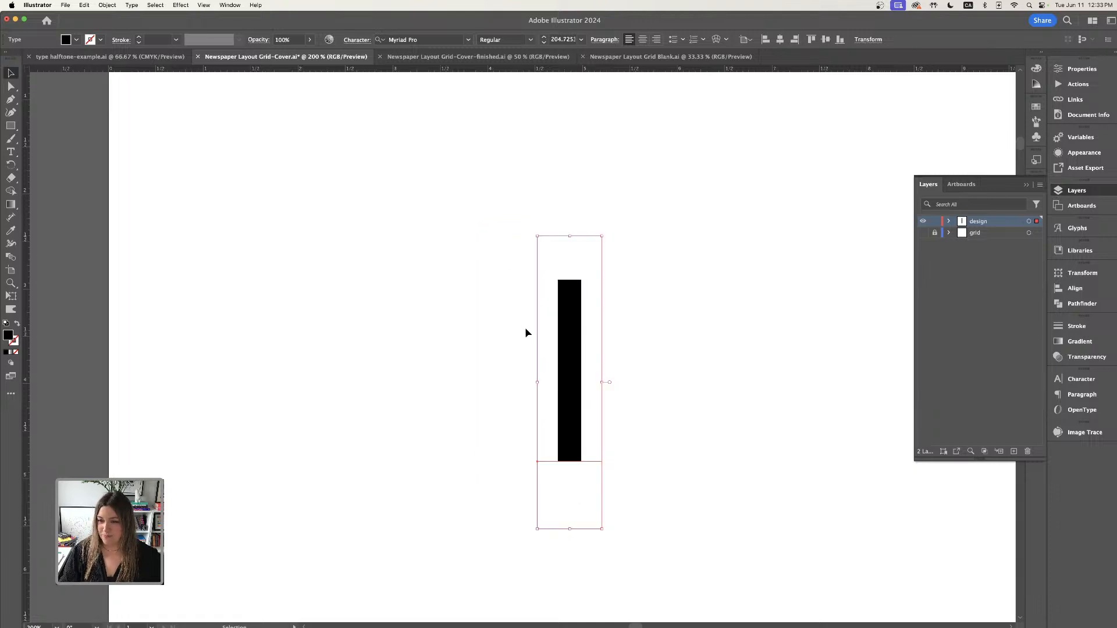
{"action": "left_click", "coordinate": [1076, 70]}
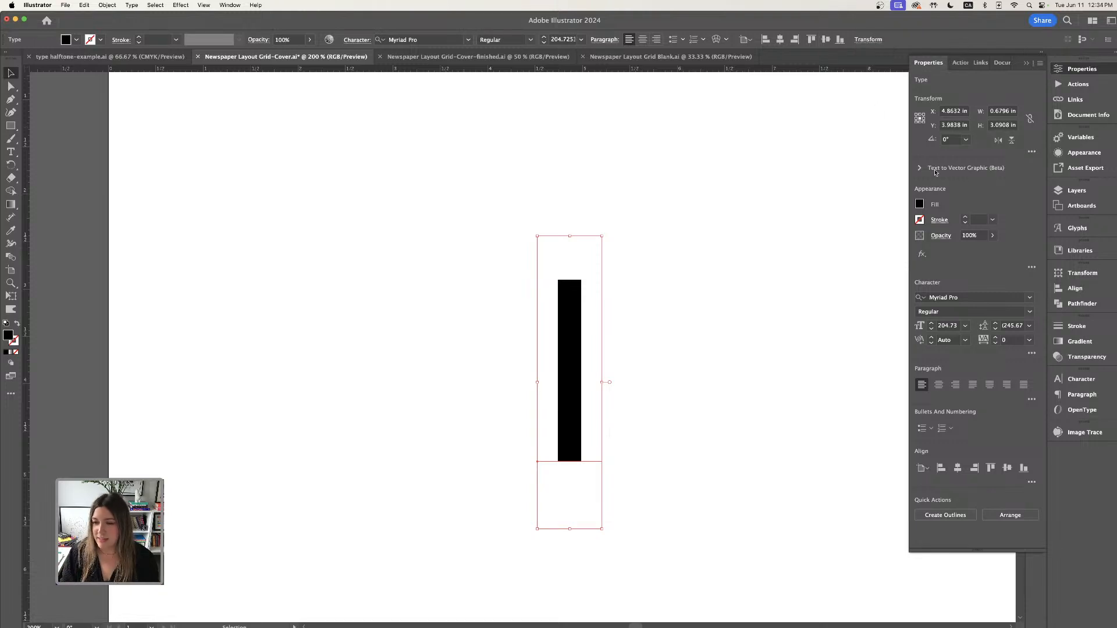
{"action": "left_click", "coordinate": [1030, 297]}
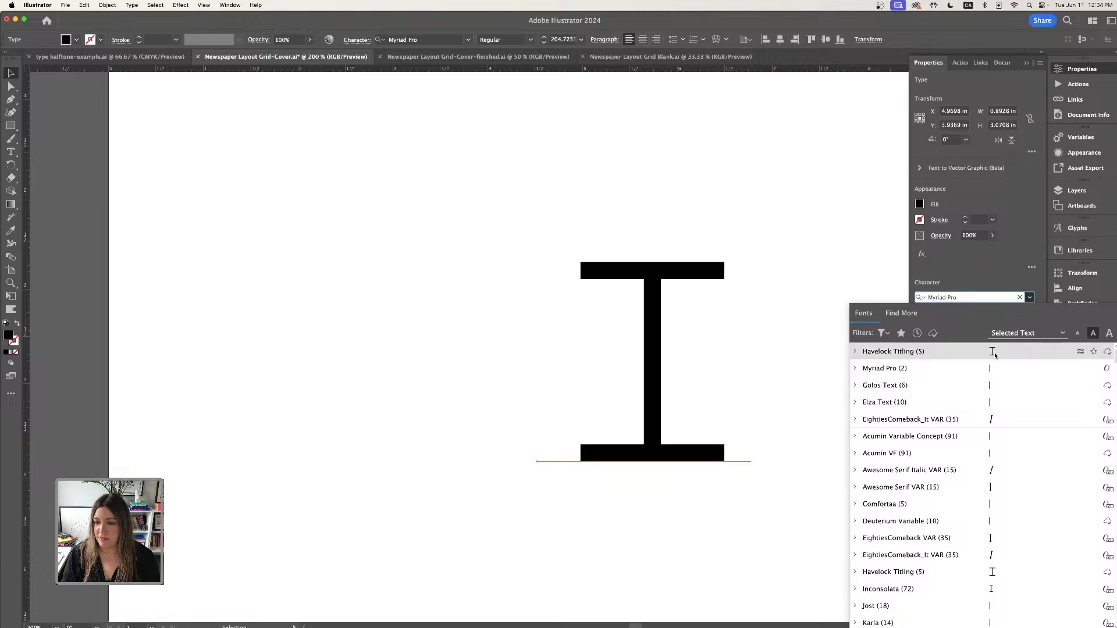
{"action": "left_click", "coordinate": [991, 353]}
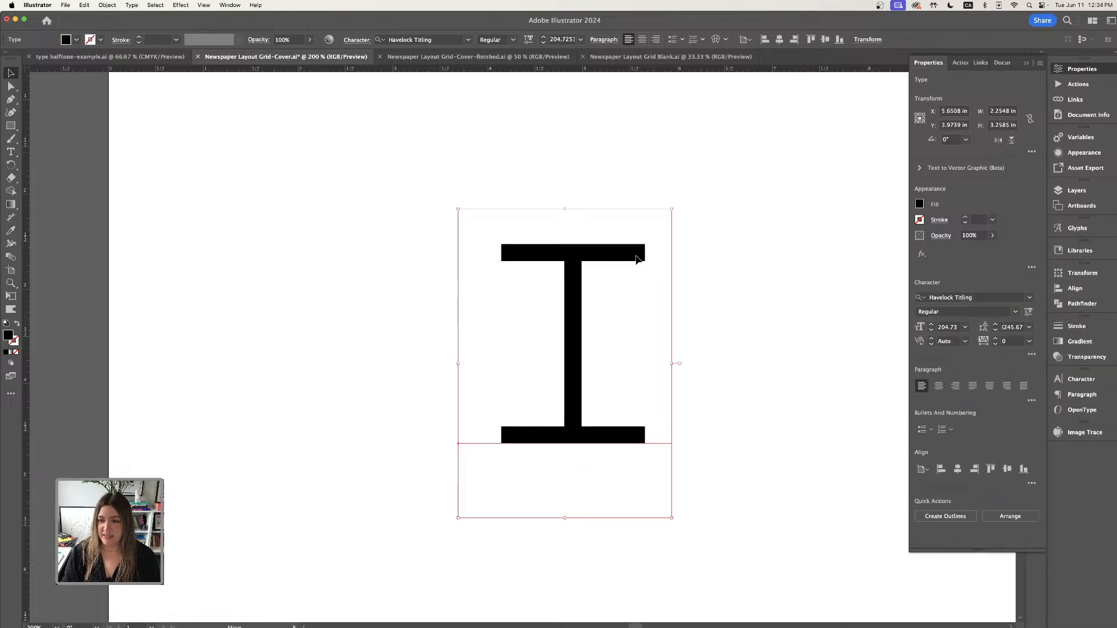
{"action": "left_click", "coordinate": [1015, 311]}
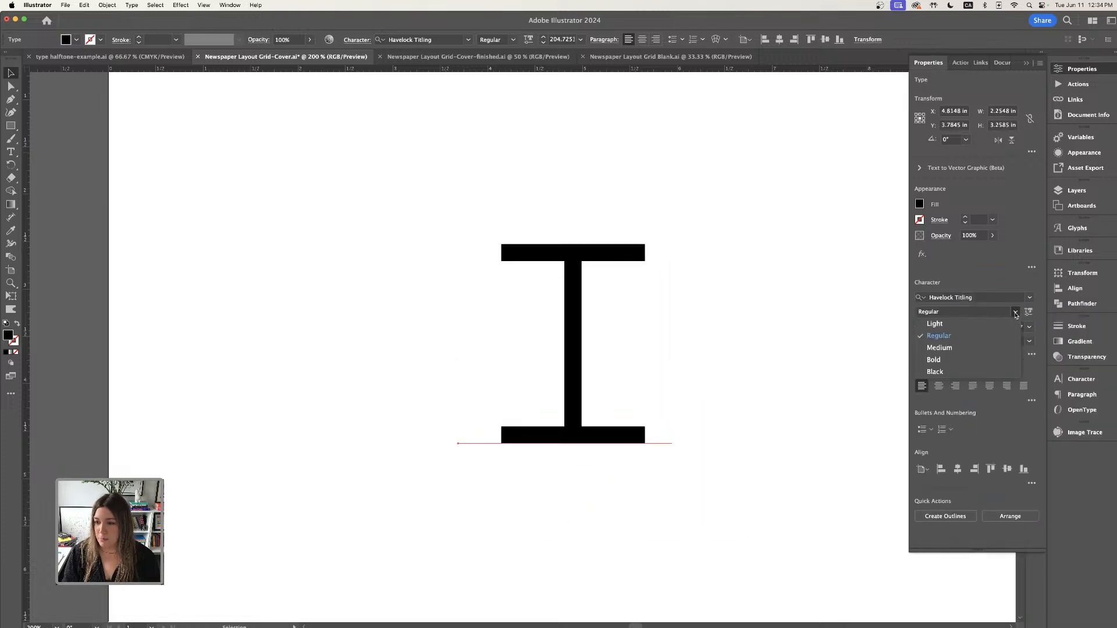
{"action": "left_click", "coordinate": [944, 372]}
- Enlarge the letter to about 292 pt and position it in the middle of the artboard
{"action": "key", "text": "super+1"}
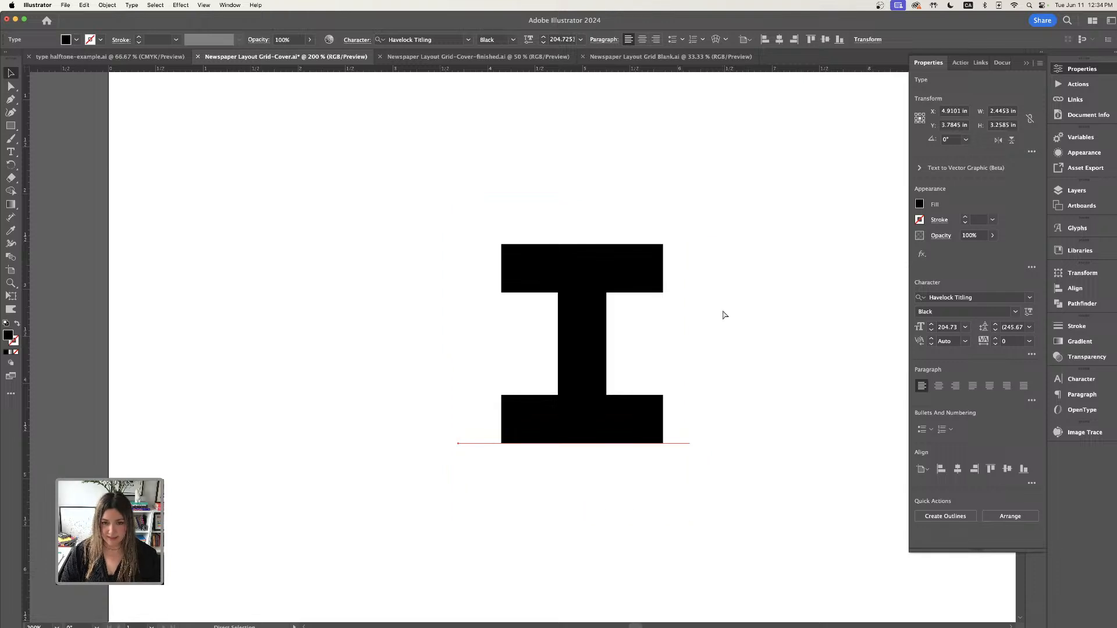
{"action": "left_click_drag", "start_coordinate": [541, 364], "coordinate": [536, 414]}
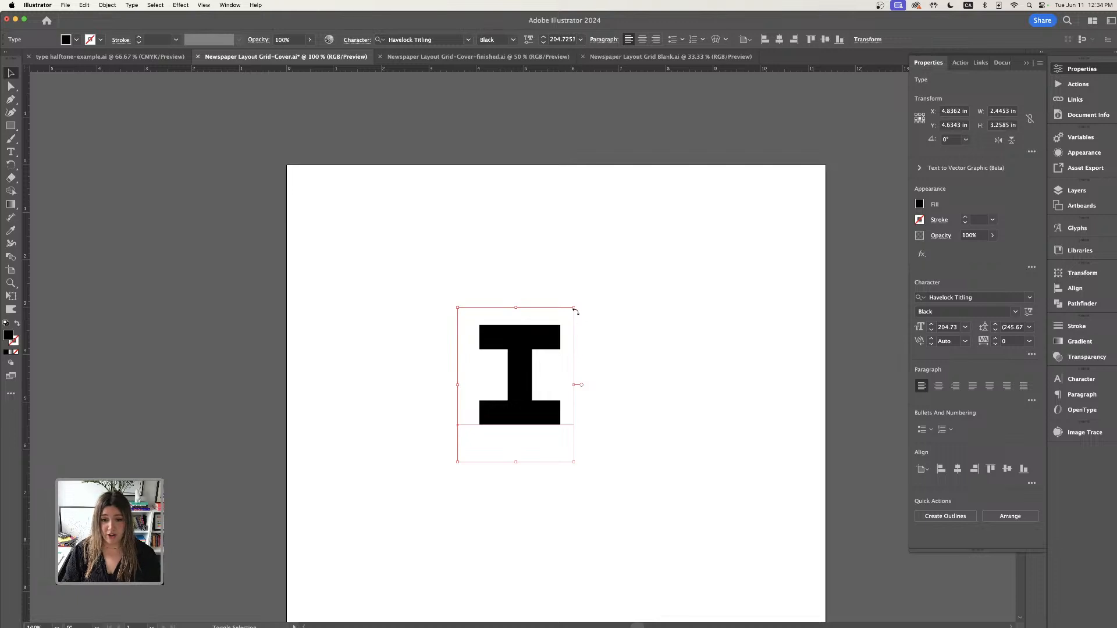
{"action": "left_click_drag", "start_coordinate": [574, 307], "coordinate": [662, 244]}
{"action": "left_click", "coordinate": [578, 337]}
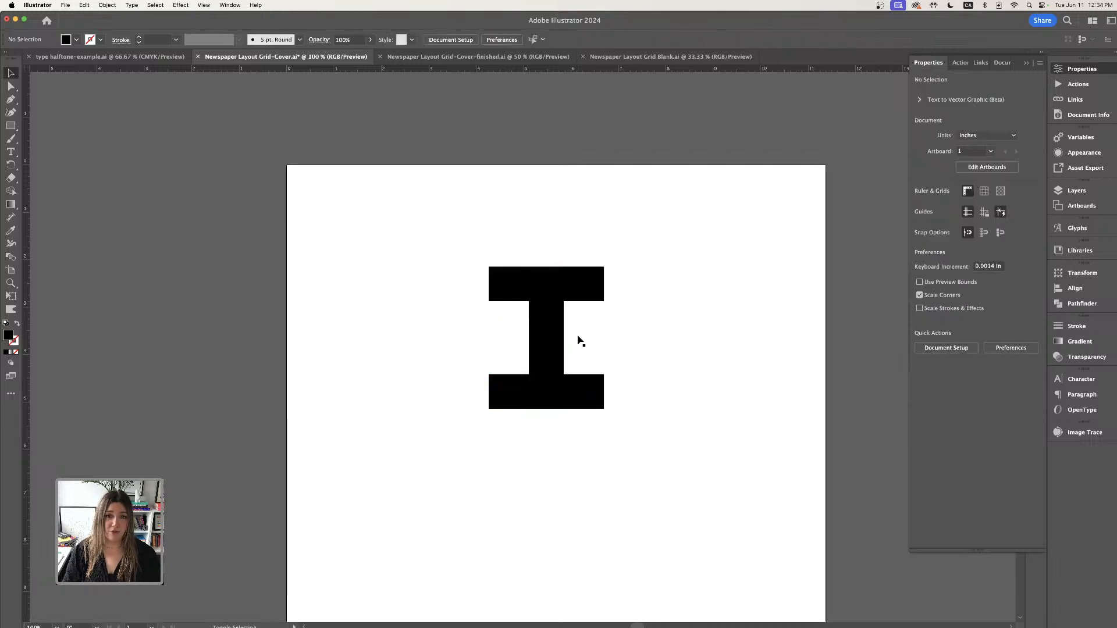
{"action": "left_click", "coordinate": [578, 291]}
{"action": "mouse_move", "coordinate": [576, 285]}
{"action": "left_mouse_down"}
{"action": "mouse_move", "coordinate": [599, 345]}
{"action": "mouse_move", "coordinate": [567, 236]}
{"action": "mouse_move", "coordinate": [583, 308]}
{"action": "mouse_move", "coordinate": [572, 304]}
{"action": "left_mouse_up"}
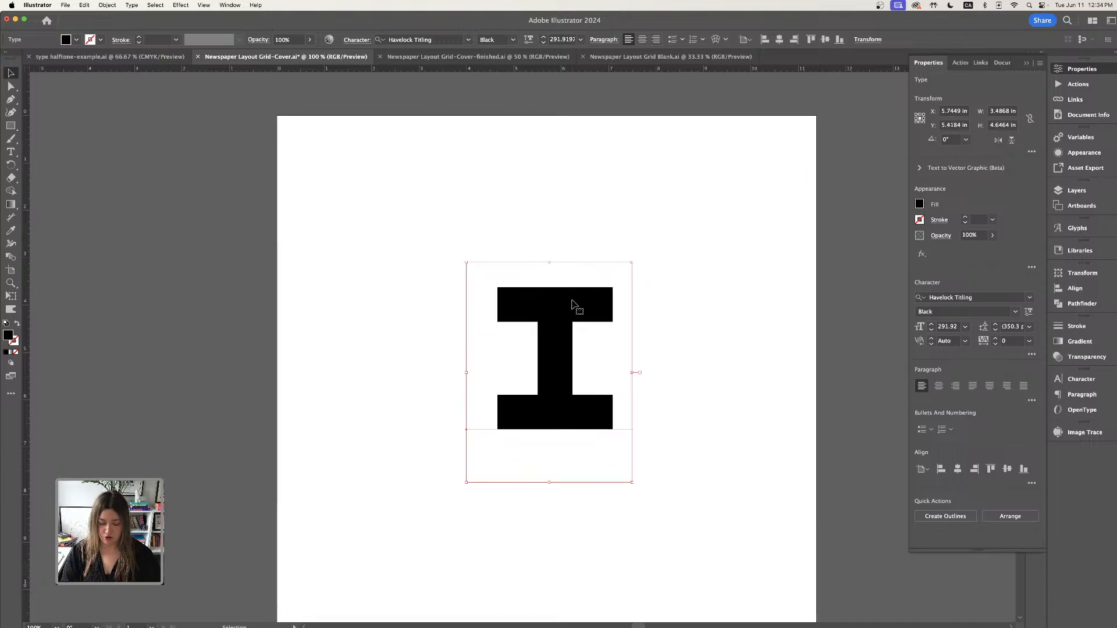
{"action": "left_click_drag", "start_coordinate": [695, 332], "coordinate": [689, 276]}
{"action": "key", "text": "super+equal"}
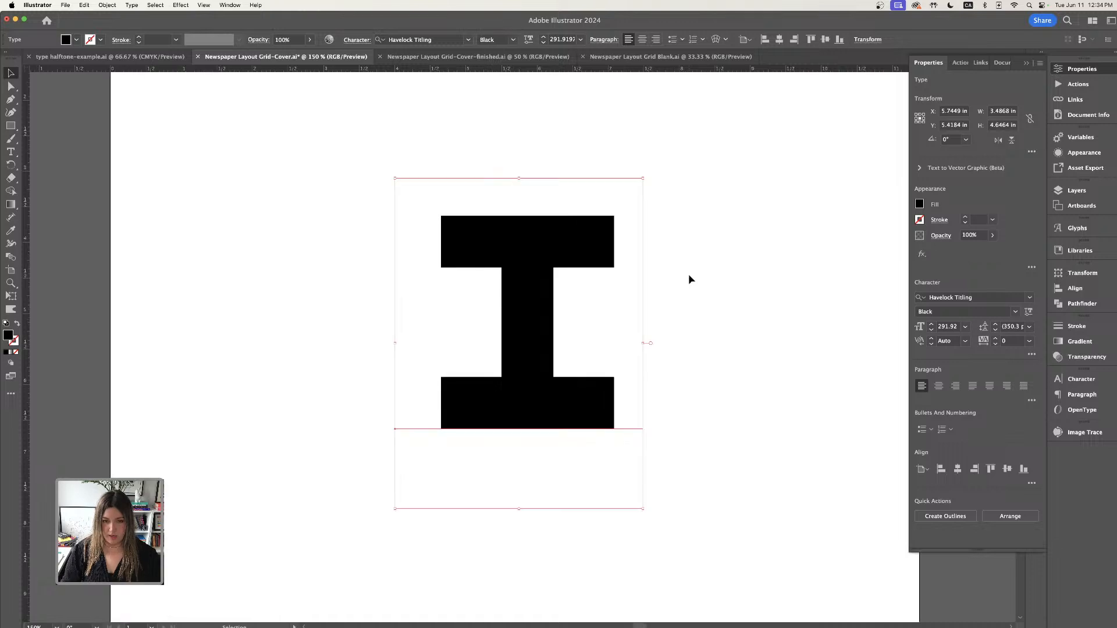
{"action": "left_click_drag", "start_coordinate": [571, 244], "coordinate": [572, 265]}
{"action": "left_click_drag", "start_coordinate": [681, 294], "coordinate": [676, 294]}
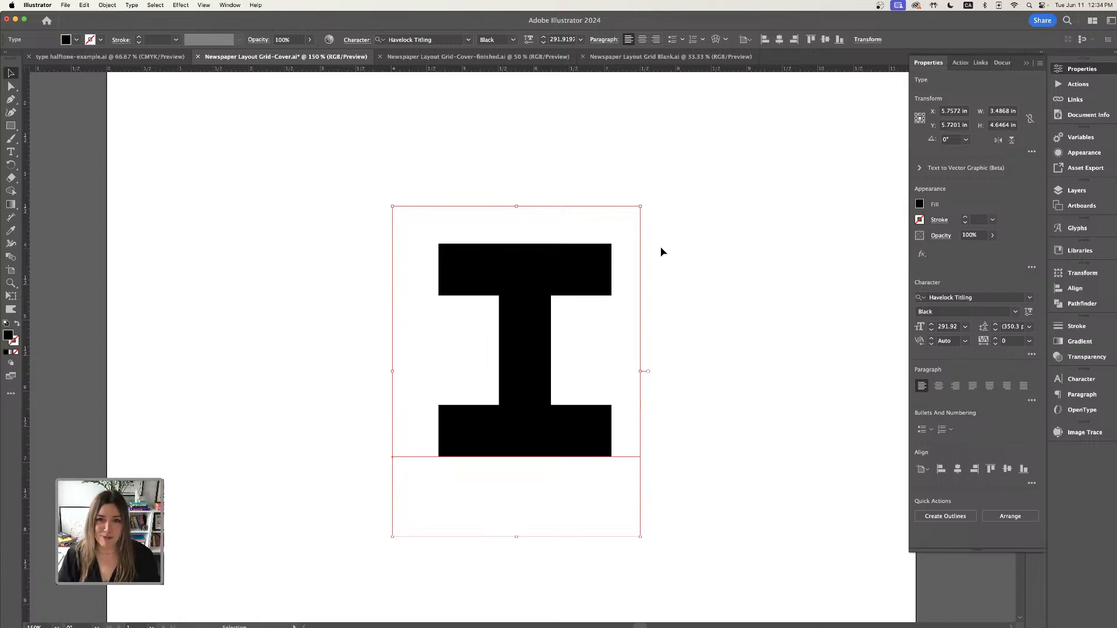
{"action": "left_click_drag", "start_coordinate": [598, 260], "coordinate": [567, 267]}
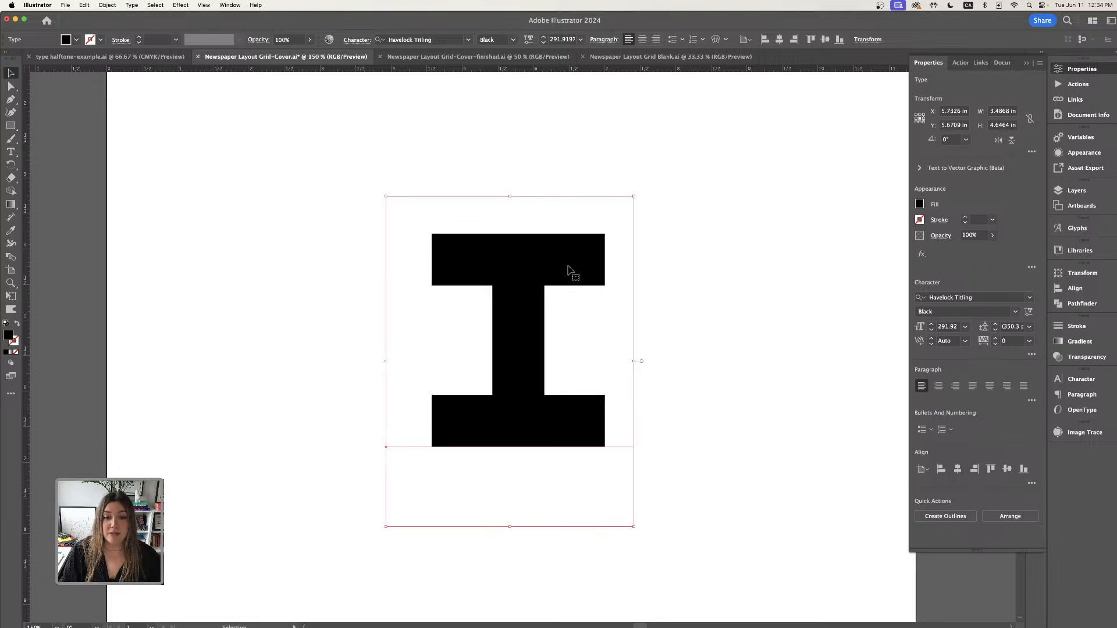
- Open the Appearance panel for the selected letter
{"action": "left_click", "coordinate": [1026, 63]}
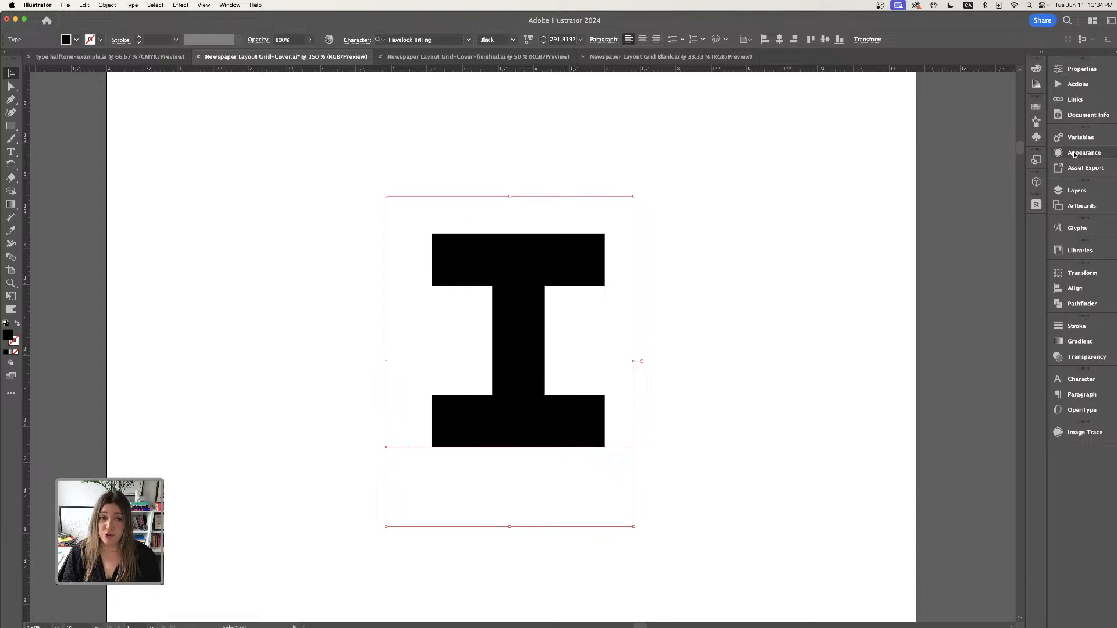
{"action": "left_click", "coordinate": [230, 6]}
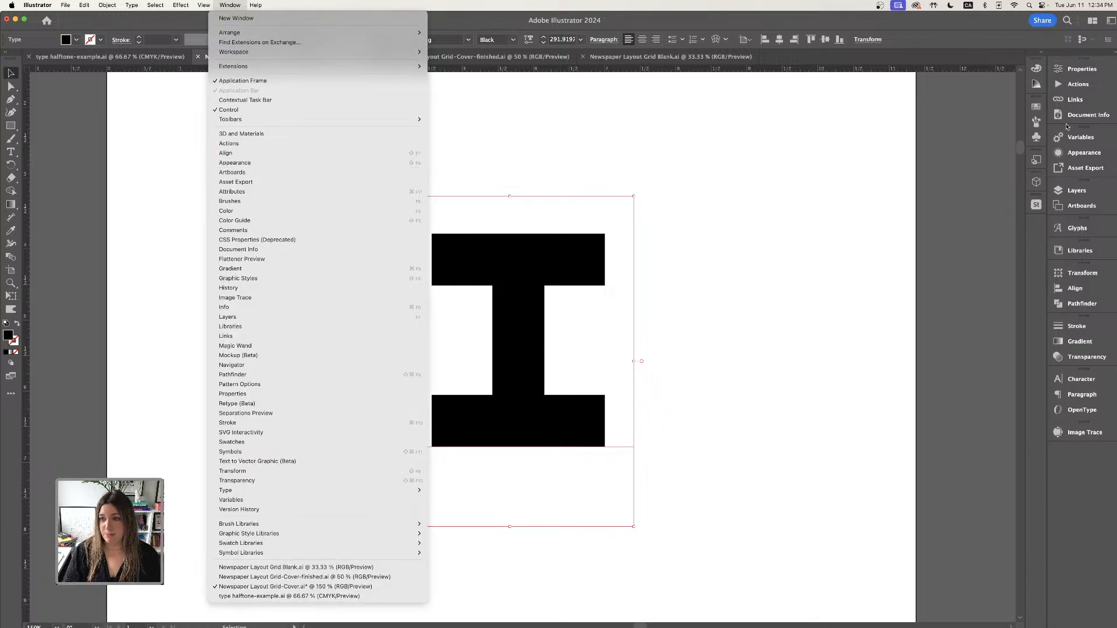
{"action": "left_click", "coordinate": [1079, 156]}
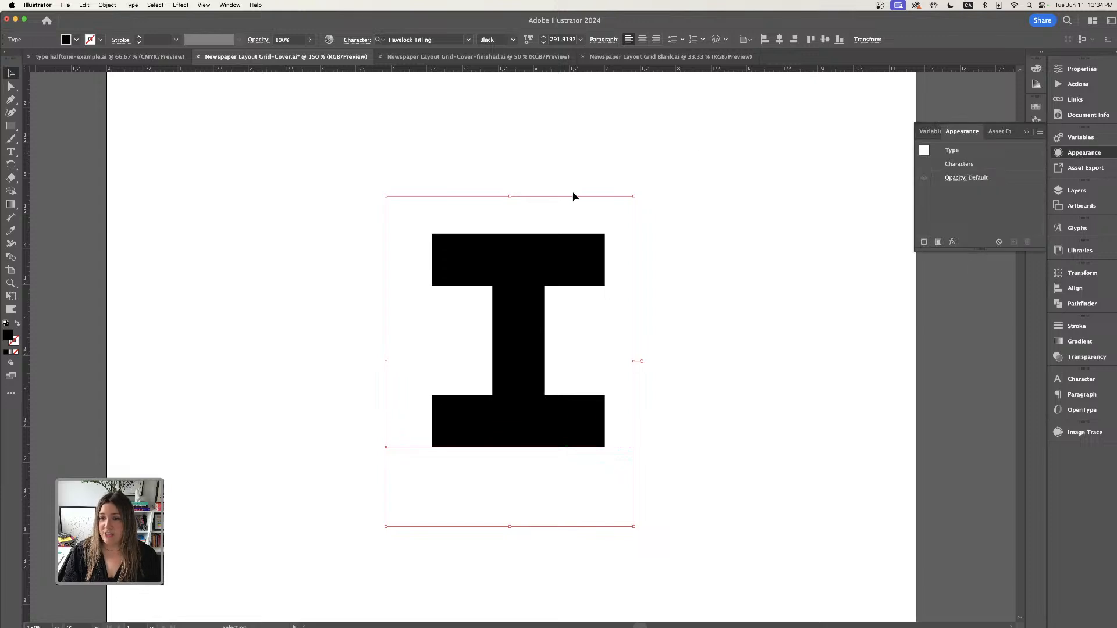
- Add a Rasterize effect to the letter using the Grayscale color model at High (300 ppi) resolution with a white background
{"action": "left_click", "coordinate": [953, 243]}
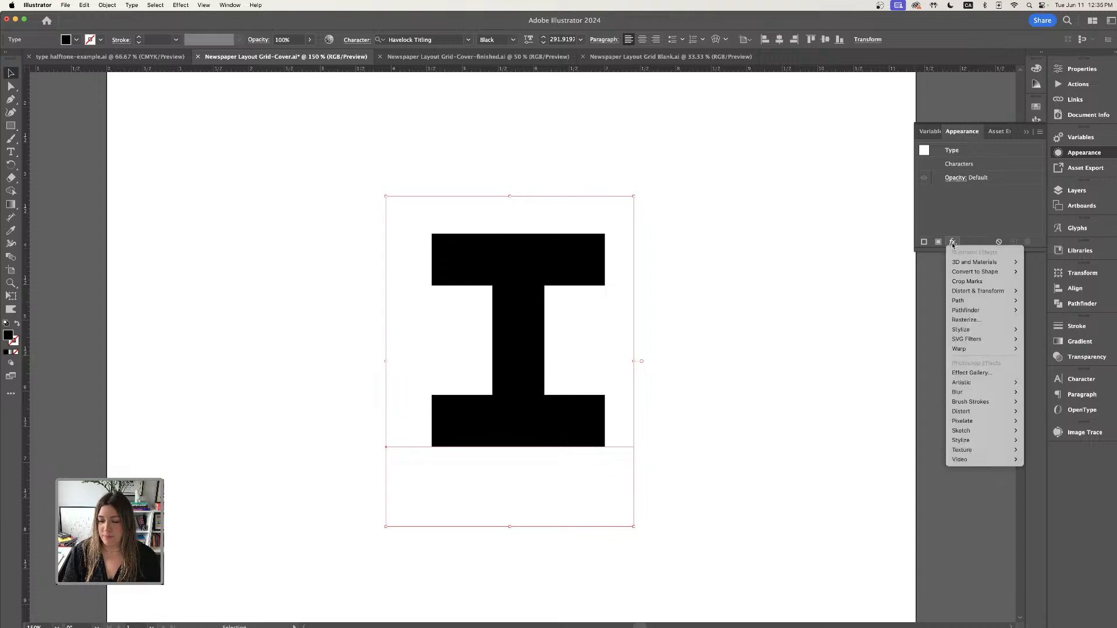
{"action": "left_click", "coordinate": [977, 321]}
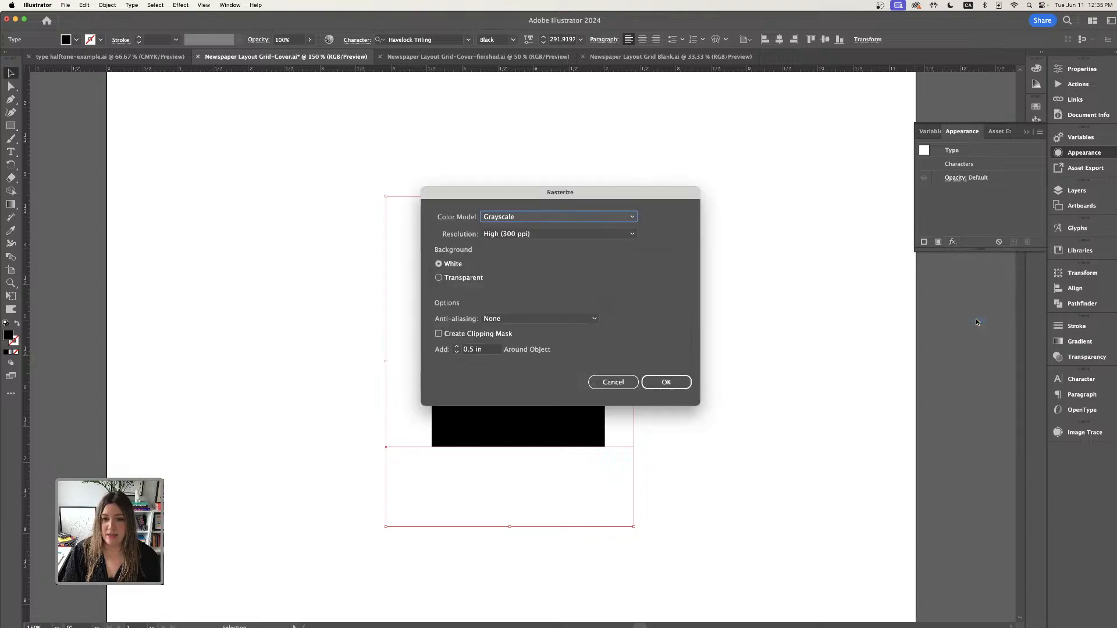
{"action": "left_click_drag", "start_coordinate": [596, 206], "coordinate": [694, 168]}
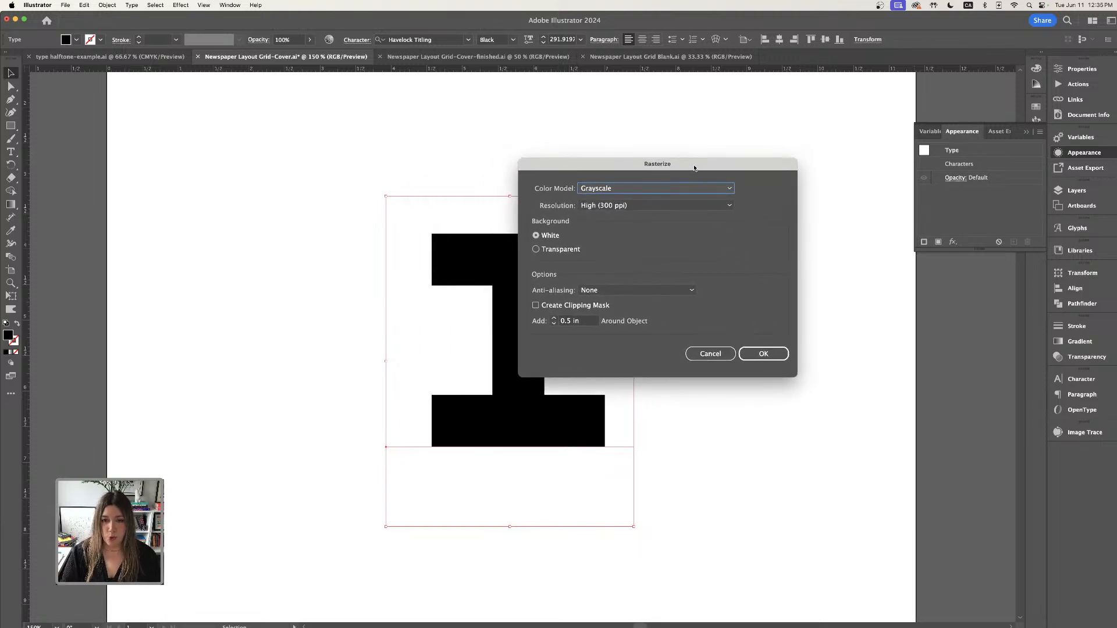
{"action": "left_click", "coordinate": [647, 191]}
{"action": "left_click", "coordinate": [627, 201]}
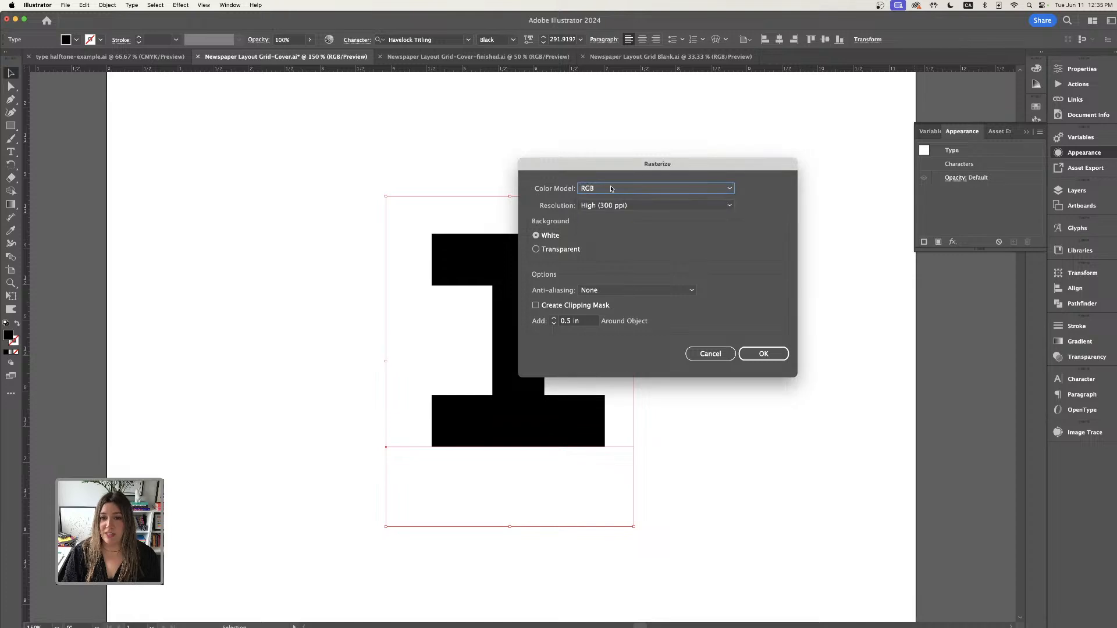
{"action": "left_click", "coordinate": [596, 194]}
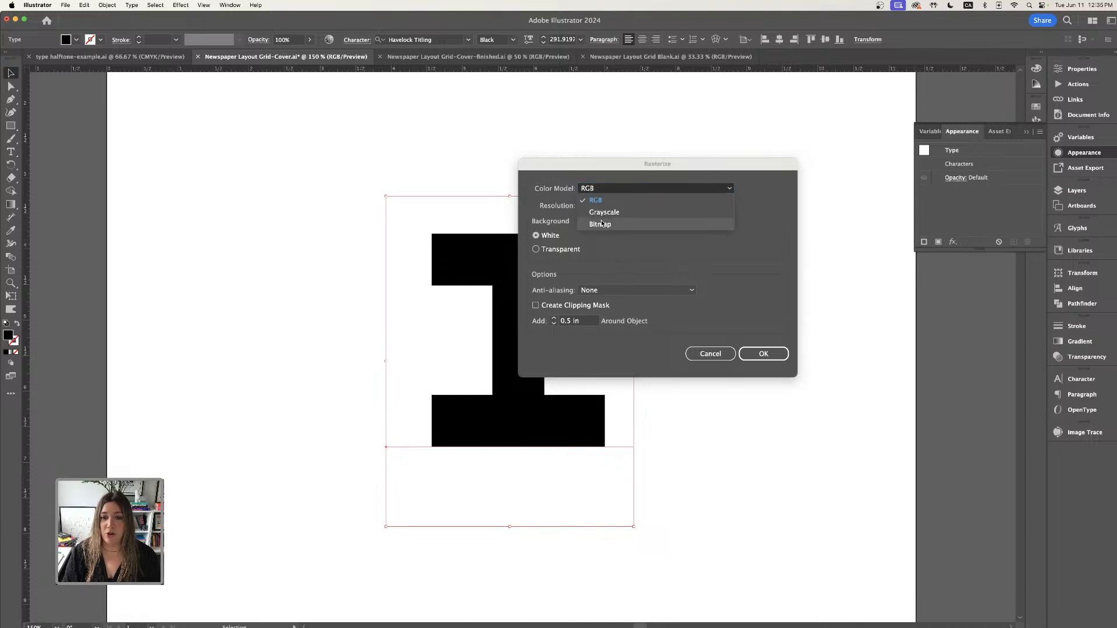
{"action": "left_click", "coordinate": [602, 189]}
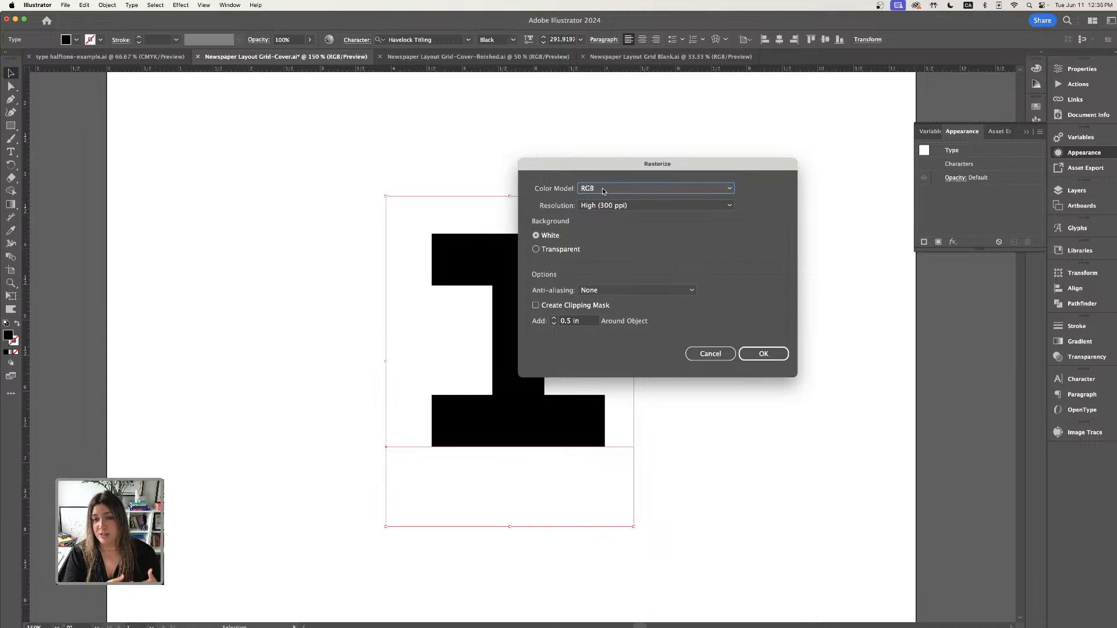
{"action": "left_click", "coordinate": [603, 190]}
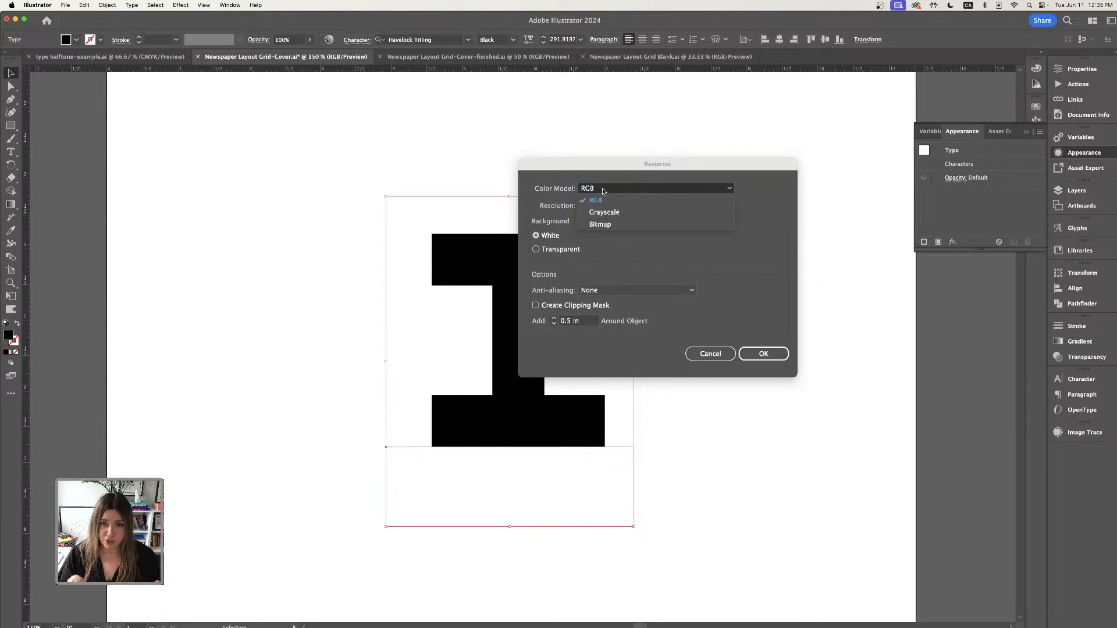
{"action": "left_click", "coordinate": [604, 214]}
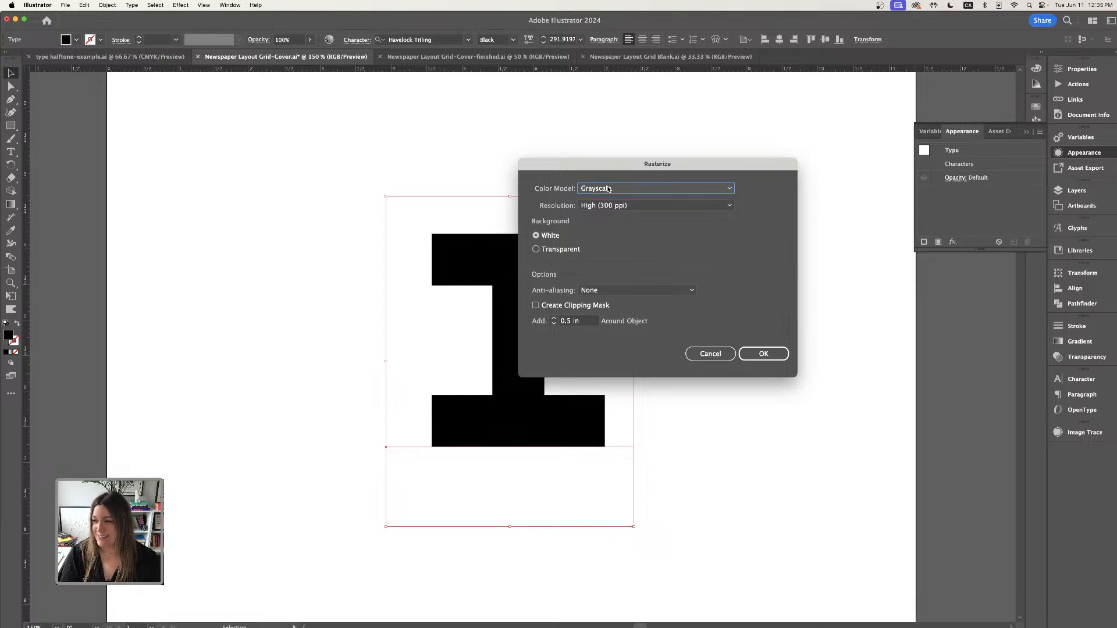
{"action": "left_click_drag", "start_coordinate": [632, 169], "coordinate": [665, 139]}
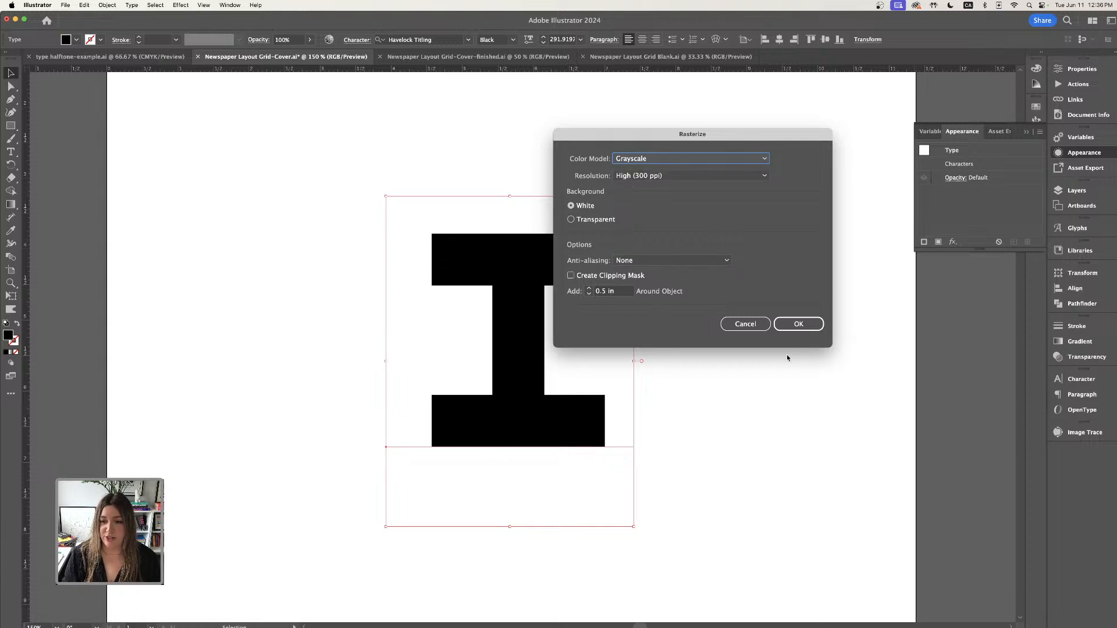
{"action": "left_click", "coordinate": [798, 324]}
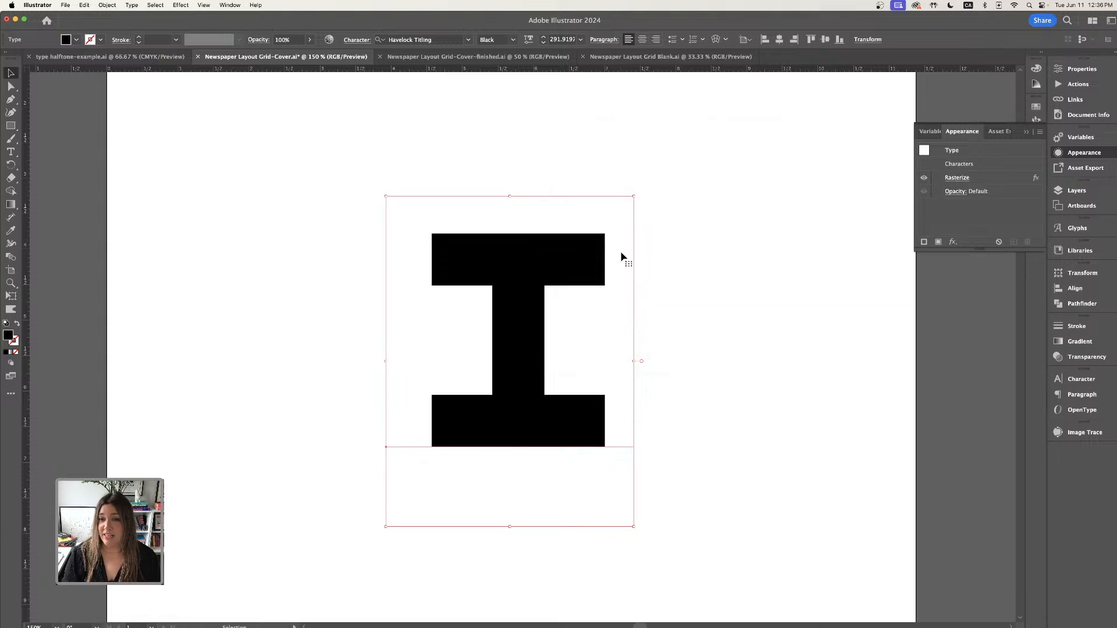
- Apply a Radial Blur effect to the letter with the Zoom method and Good quality, reducing the amount
{"action": "left_click", "coordinate": [953, 242]}
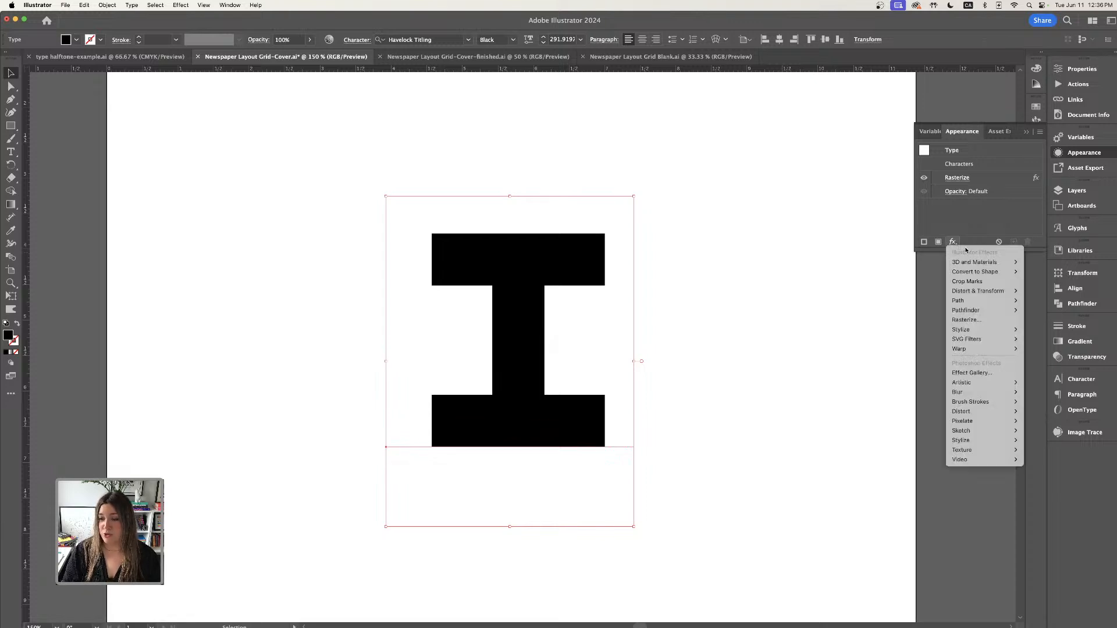
{"action": "mouse_move", "coordinate": [995, 398]}
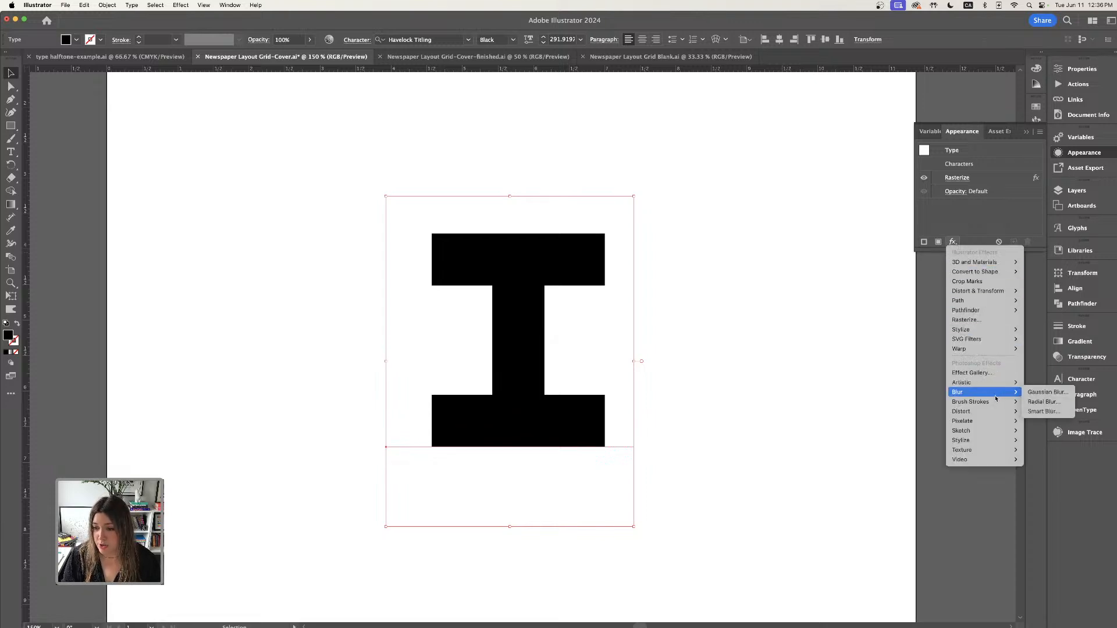
{"action": "left_click", "coordinate": [1048, 403]}
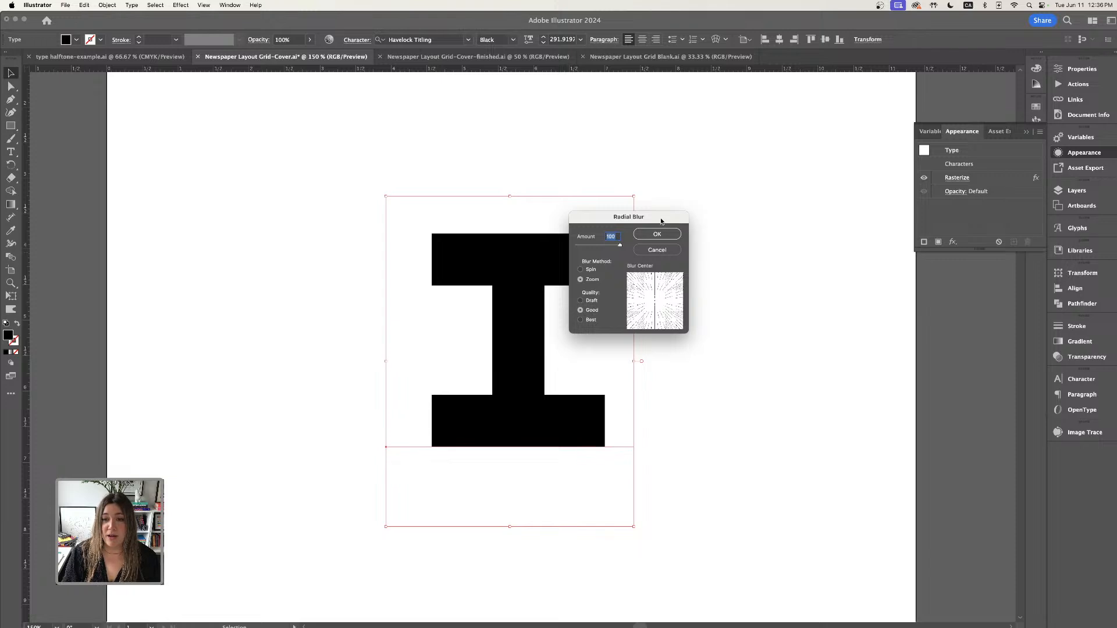
{"action": "left_click_drag", "start_coordinate": [660, 221], "coordinate": [757, 200]}
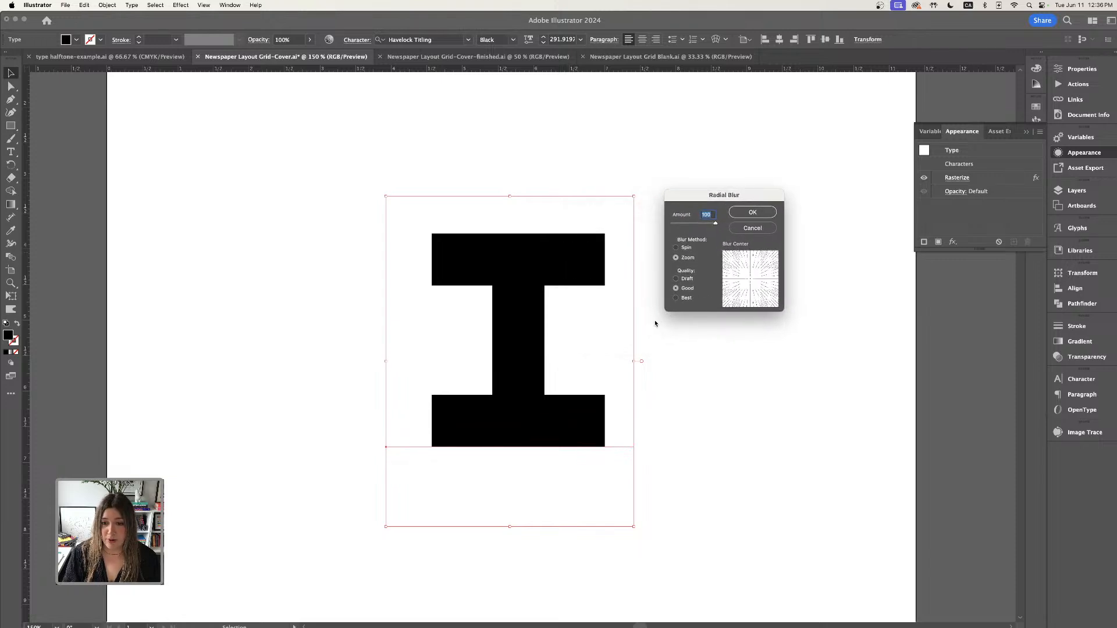
{"action": "left_click_drag", "start_coordinate": [715, 224], "coordinate": [706, 227]}
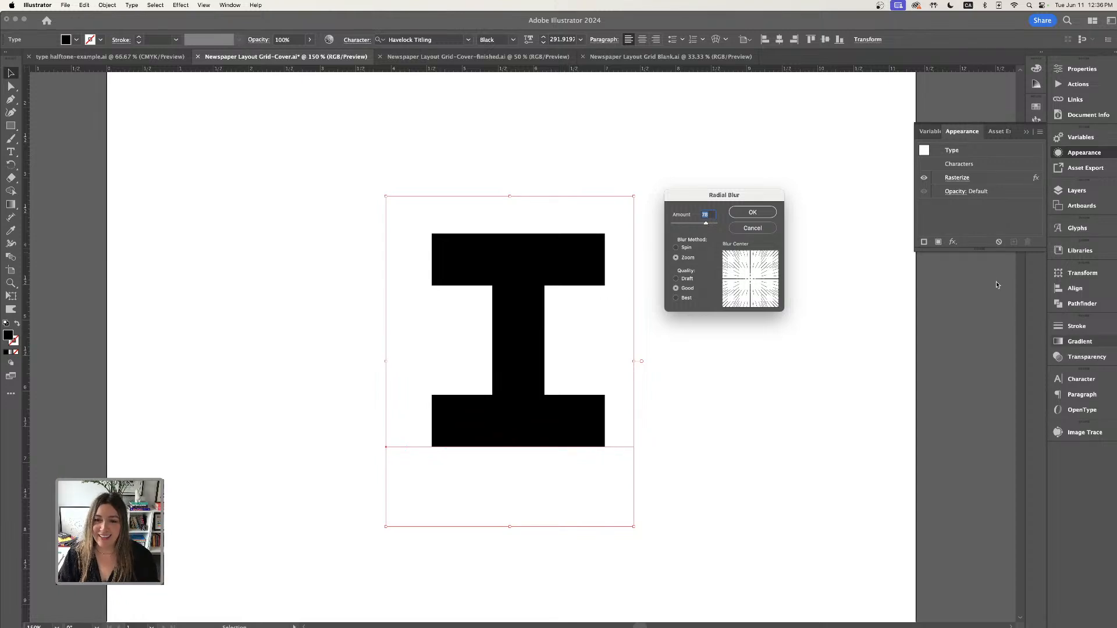
{"action": "left_click_drag", "start_coordinate": [720, 197], "coordinate": [710, 210]}
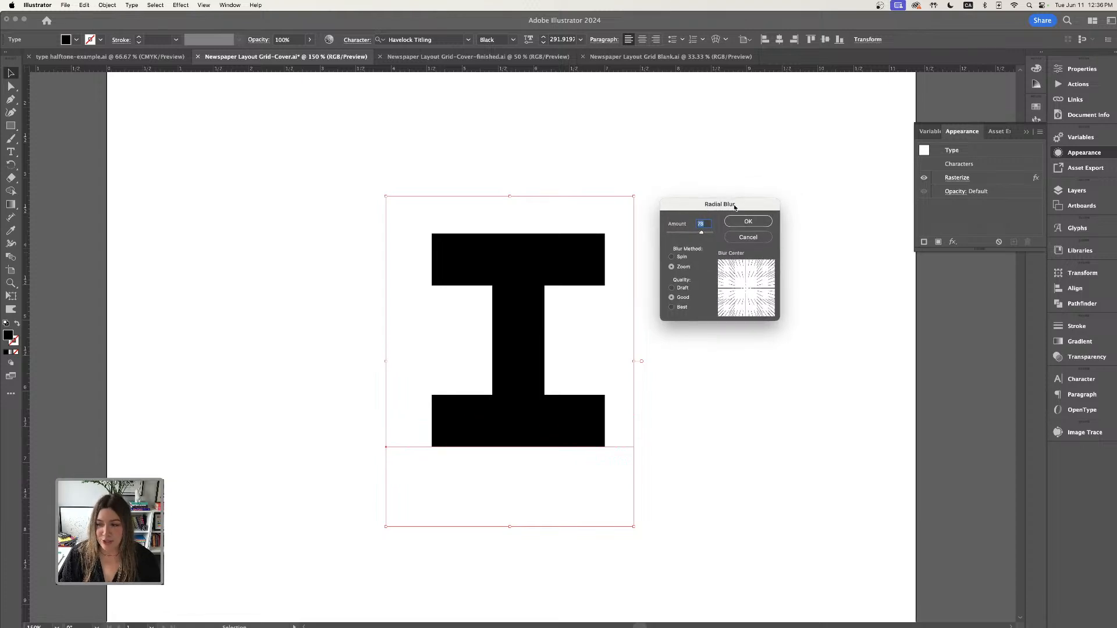
{"action": "left_click_drag", "start_coordinate": [701, 232], "coordinate": [698, 235]}
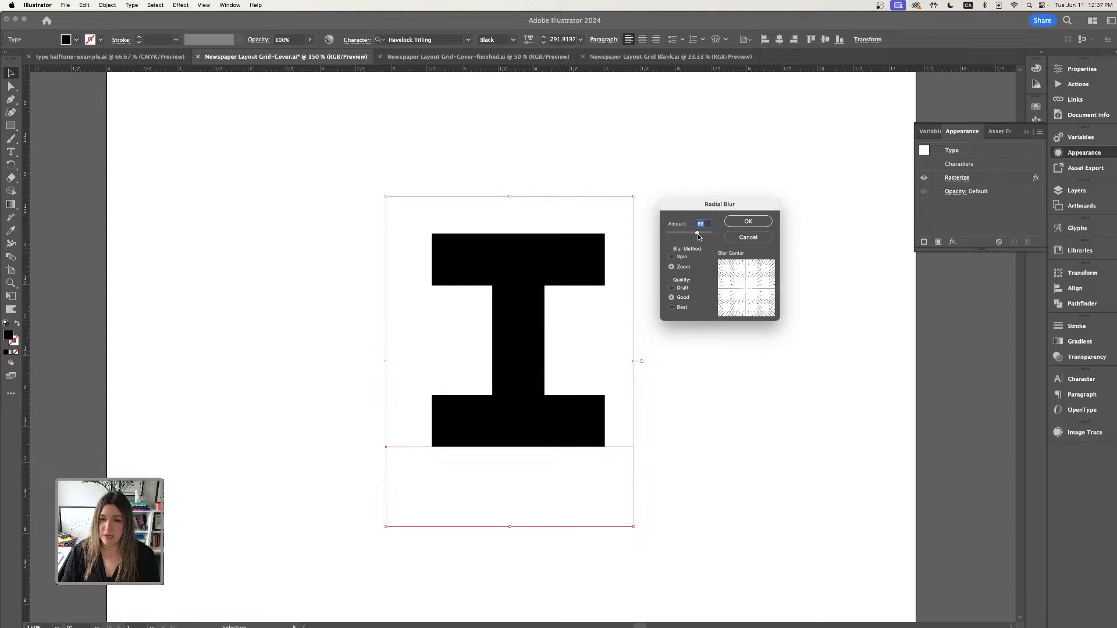
{"action": "left_click_drag", "start_coordinate": [699, 237], "coordinate": [706, 234]}
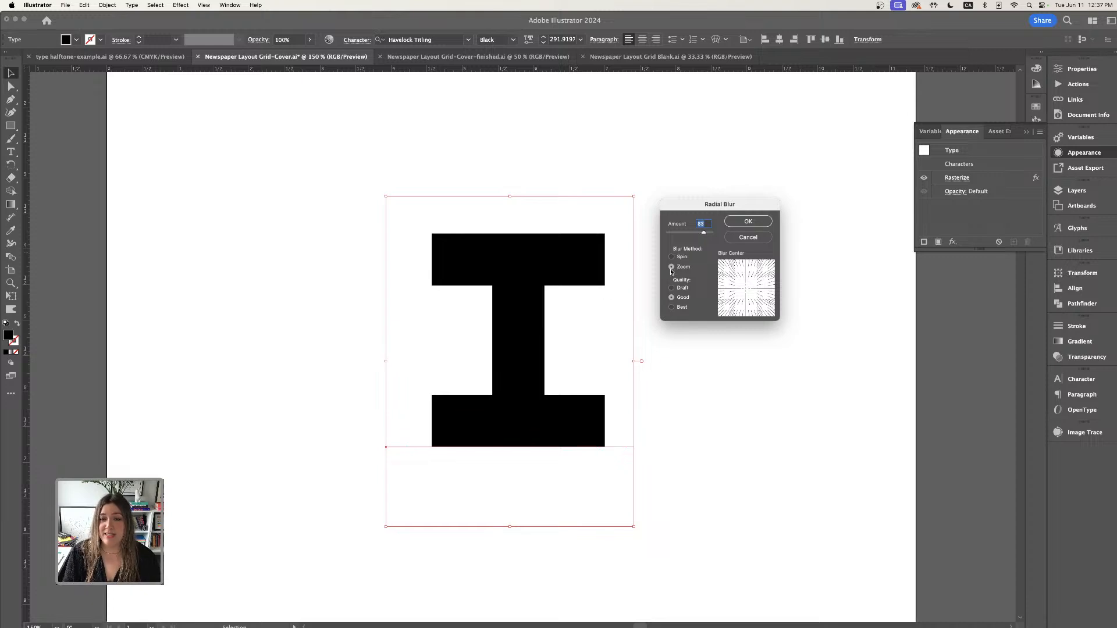
{"action": "left_click", "coordinate": [748, 223]}
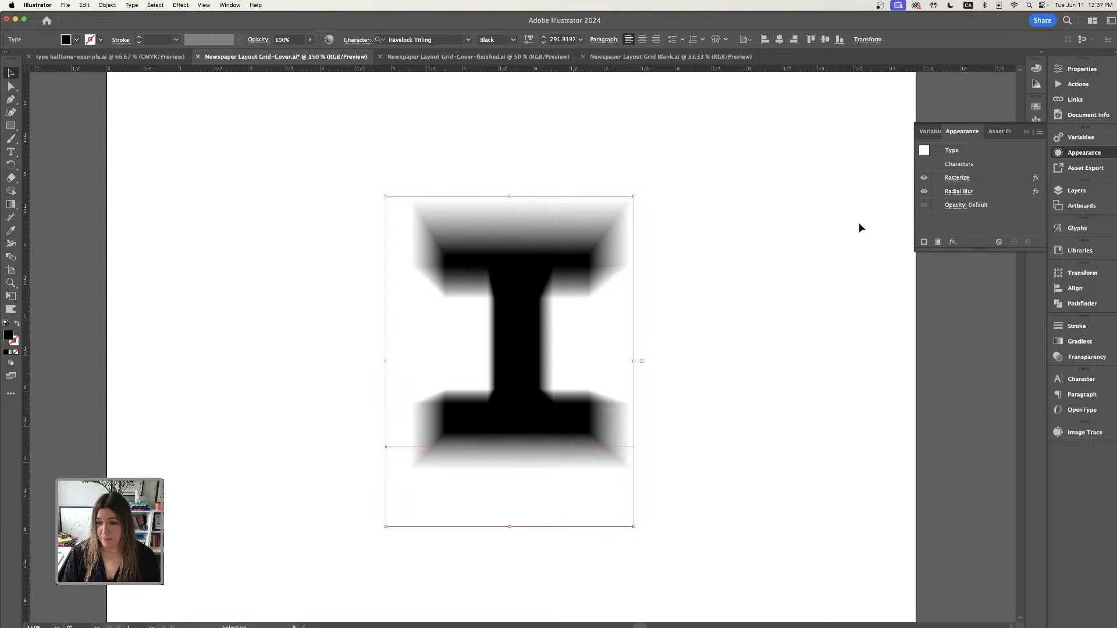
- Apply a Color Halftone effect to the letter with a maximum radius of 10 pixels
{"action": "left_click", "coordinate": [953, 242]}
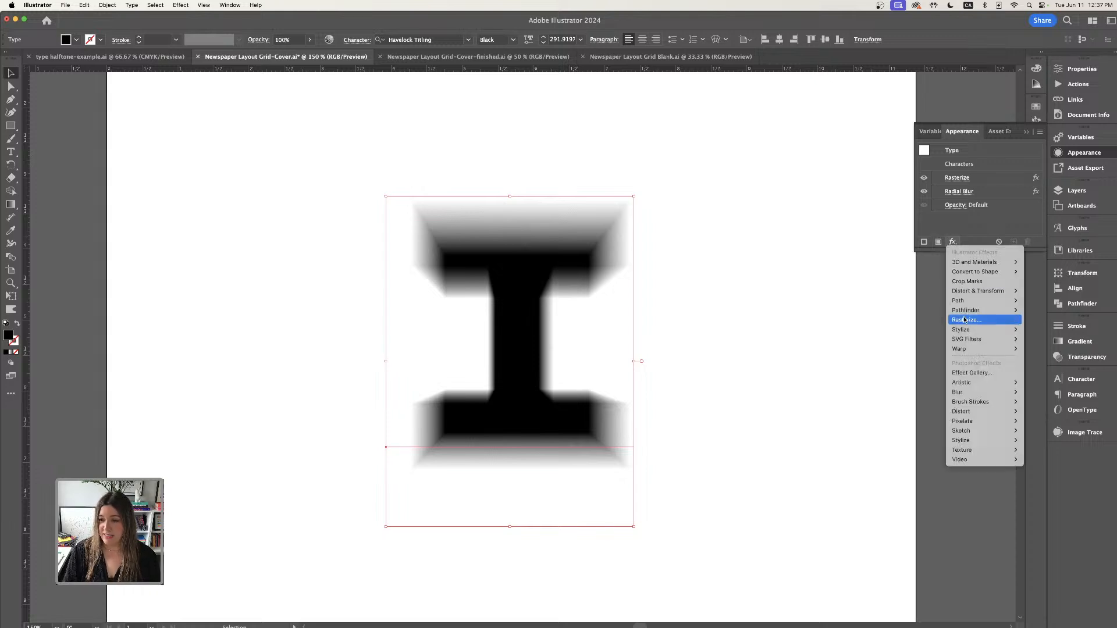
{"action": "mouse_move", "coordinate": [968, 421]}
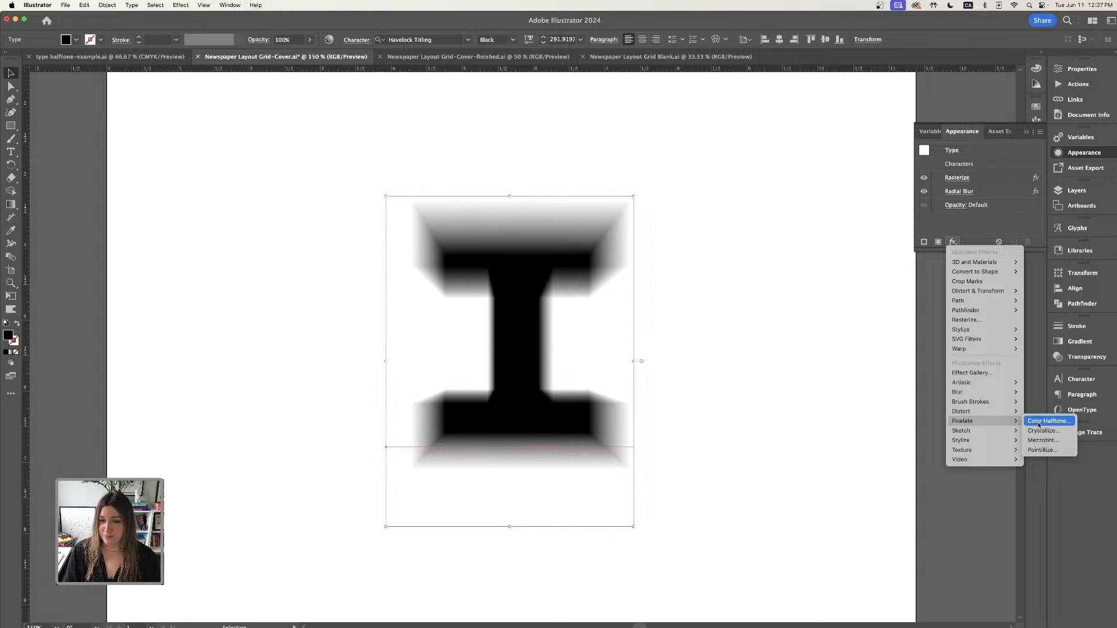
{"action": "left_click", "coordinate": [1039, 422]}
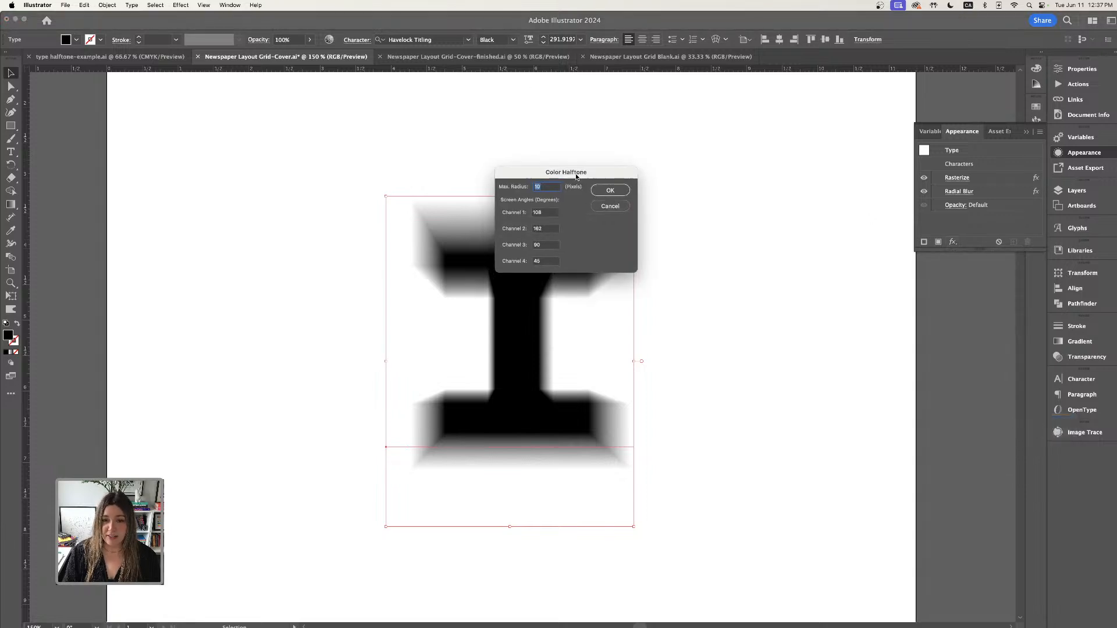
{"action": "left_click_drag", "start_coordinate": [573, 175], "coordinate": [704, 185]}
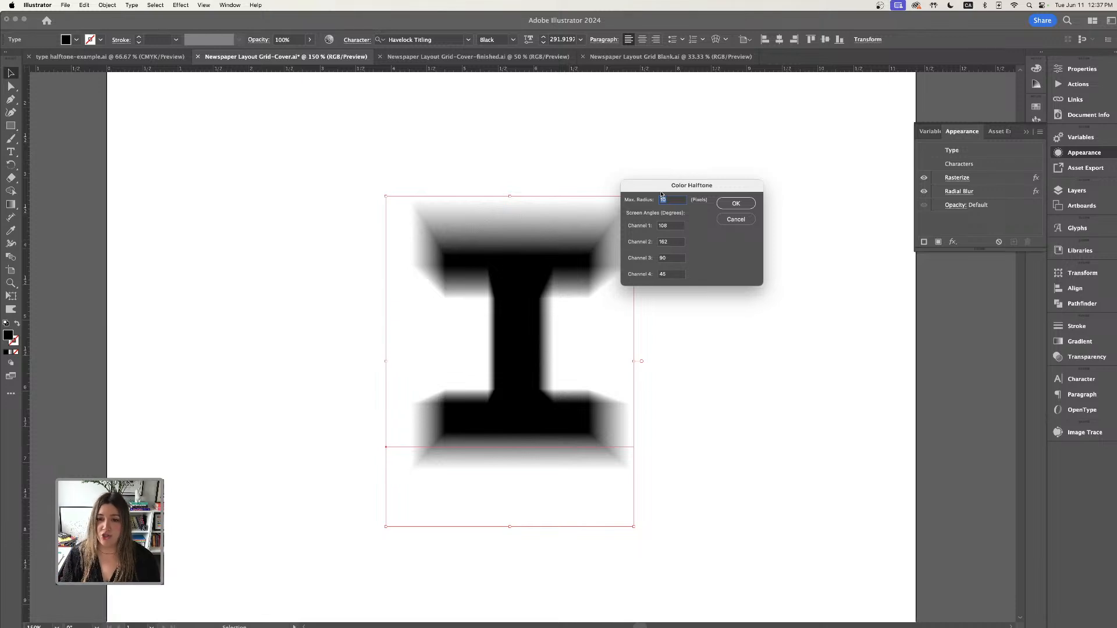
{"action": "type", "text": "10"}
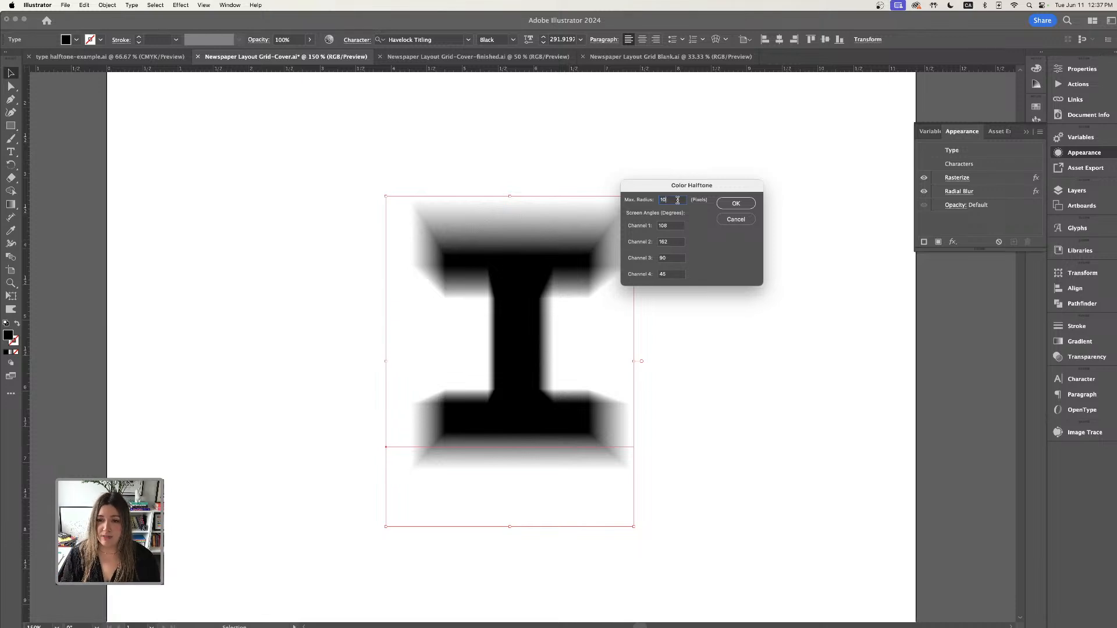
{"action": "left_click", "coordinate": [735, 204]}
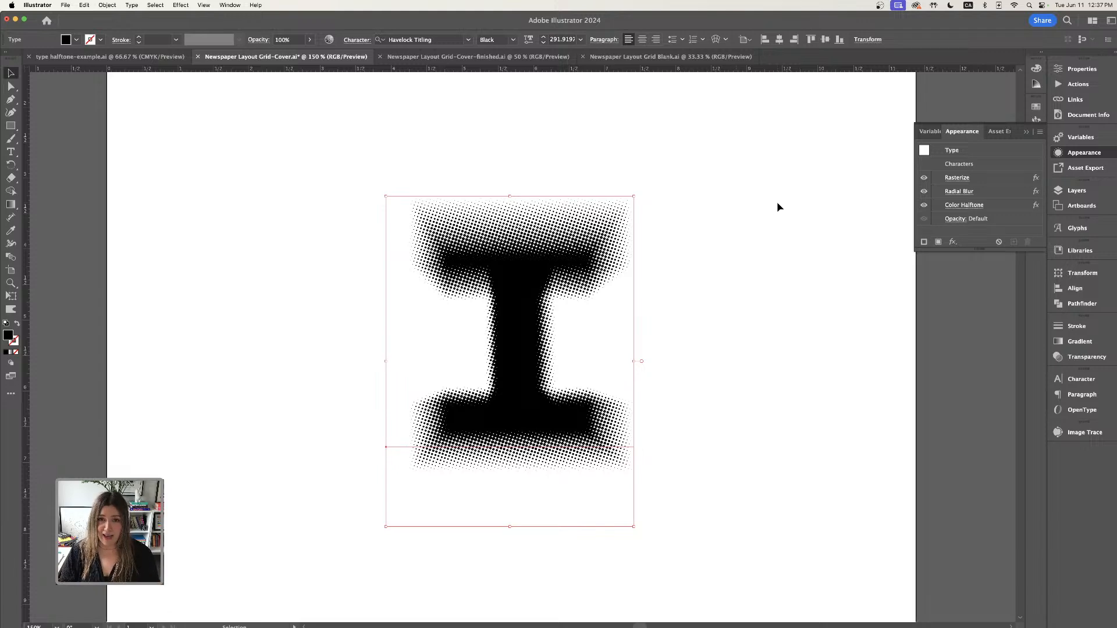
- Move the halftone letter up on the artboard
{"action": "left_click_drag", "start_coordinate": [609, 274], "coordinate": [596, 213]}
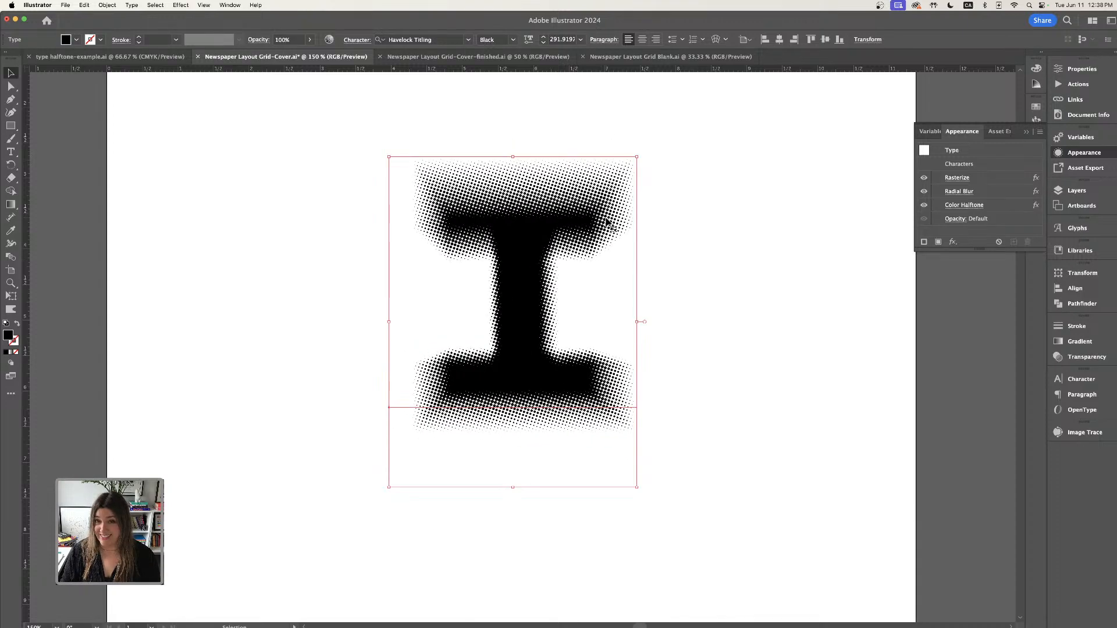
- Temporarily retype the letter as A, B and C to preview the halftone effect, restoring the I
{"action": "left_click", "coordinate": [11, 152]}
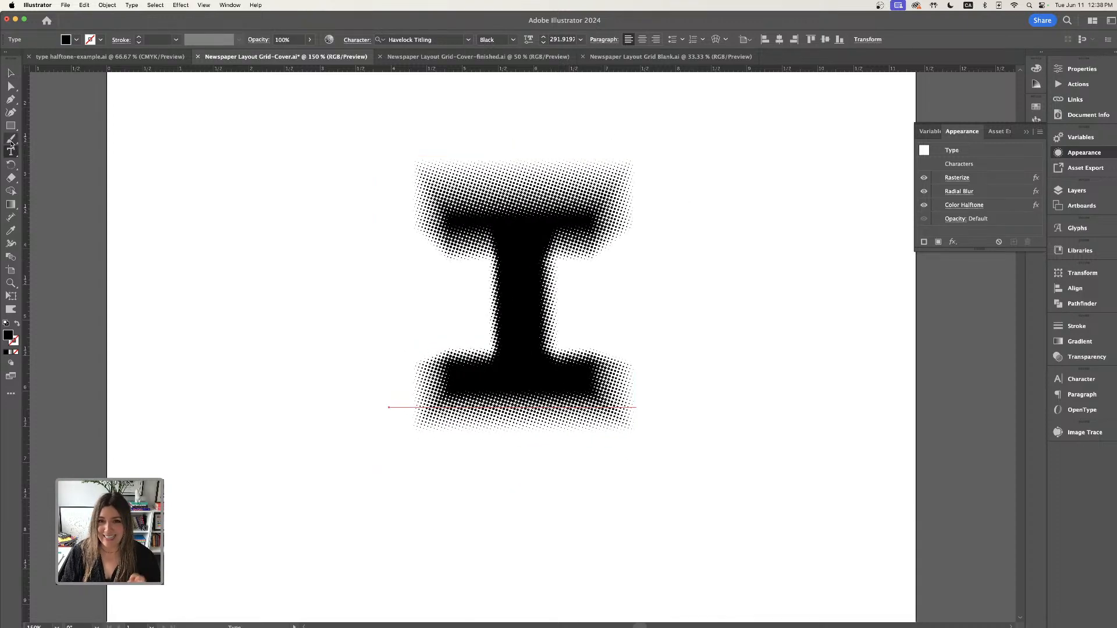
{"action": "double_click", "coordinate": [505, 320]}
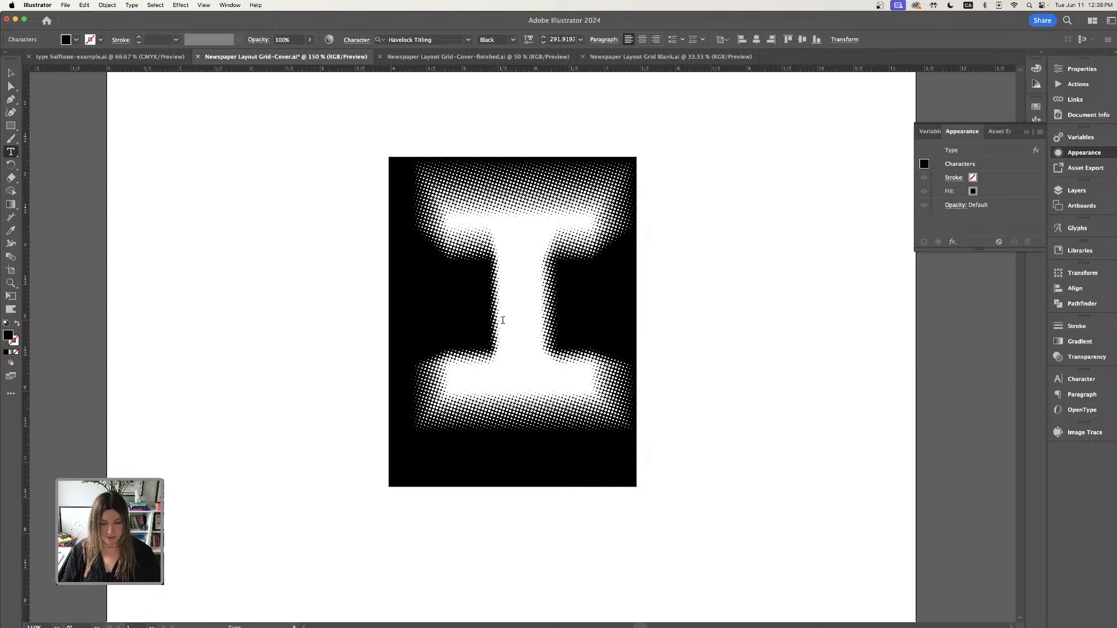
{"action": "type", "text": "A"}
{"action": "key", "text": "BackSpace"}
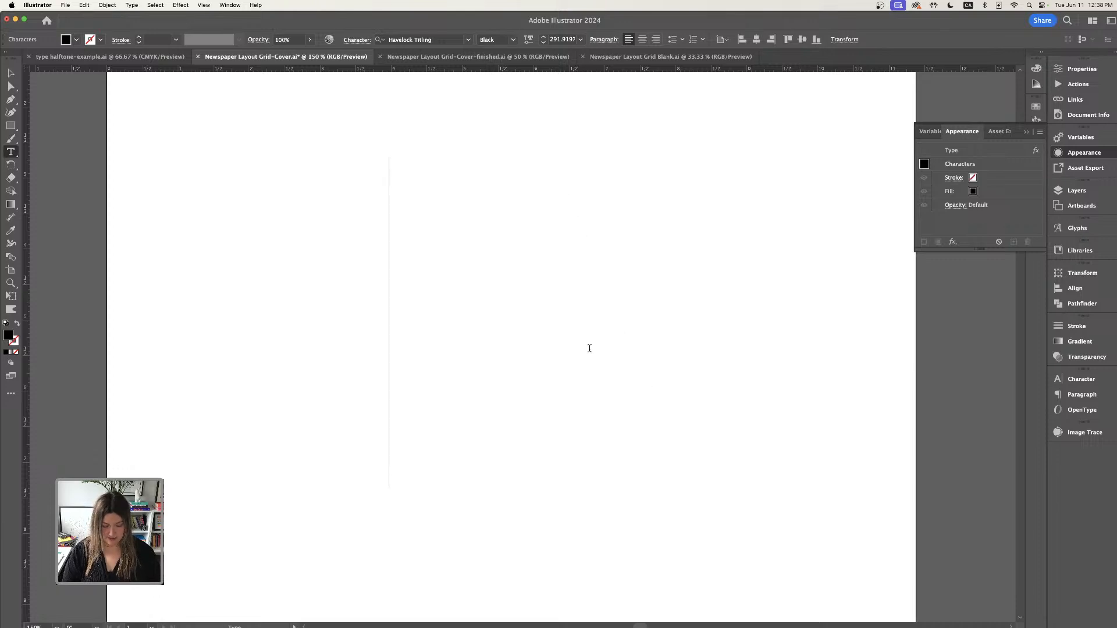
{"action": "type", "text": "B"}
{"action": "key", "text": "BackSpace"}
{"action": "type", "text": "C"}
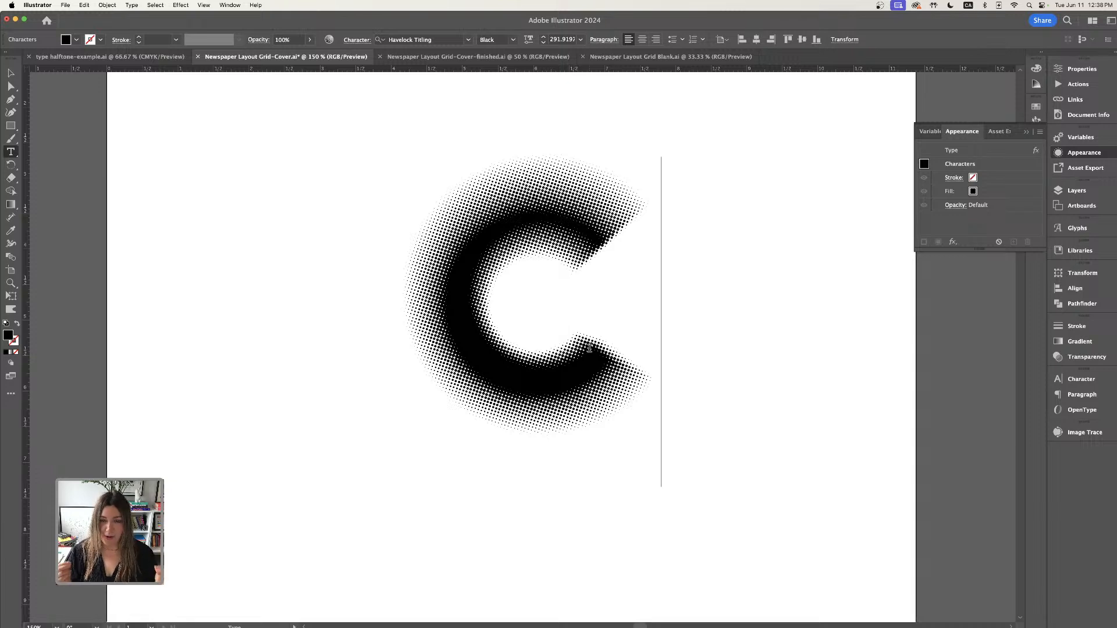
{"action": "key", "text": "BackSpace"}
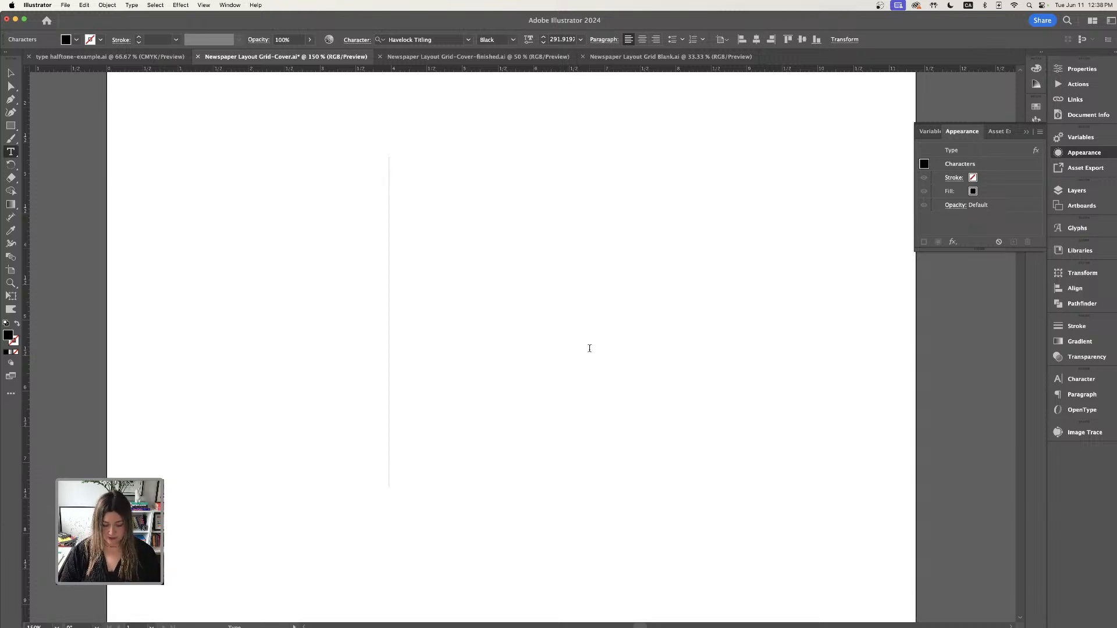
{"action": "type", "text": "I"}
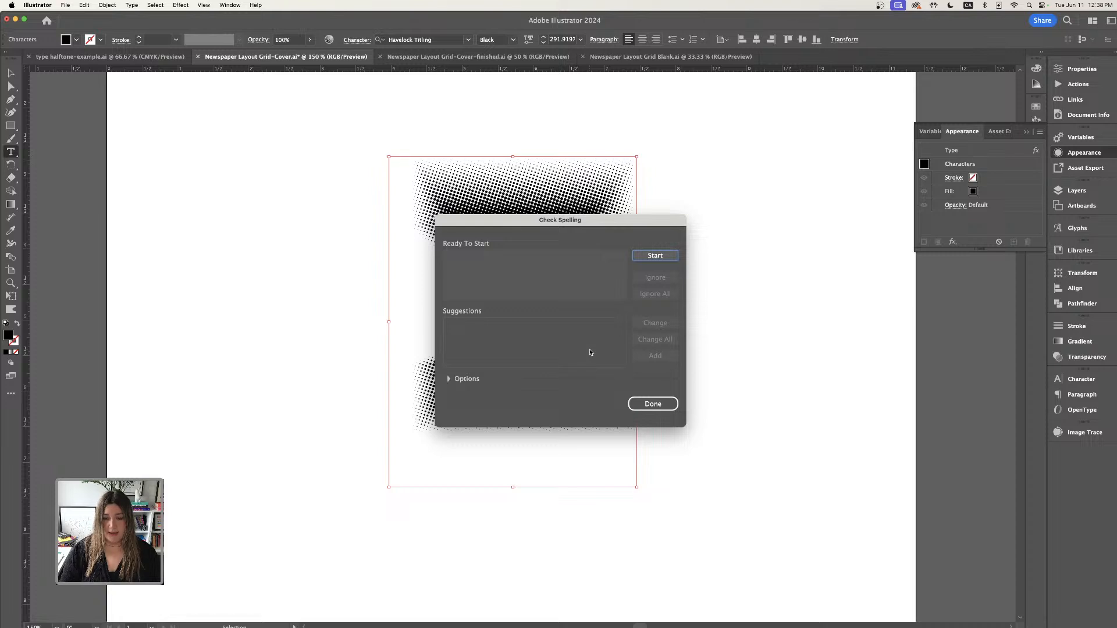
{"action": "left_click", "coordinate": [652, 403]}
{"action": "left_click", "coordinate": [10, 72]}
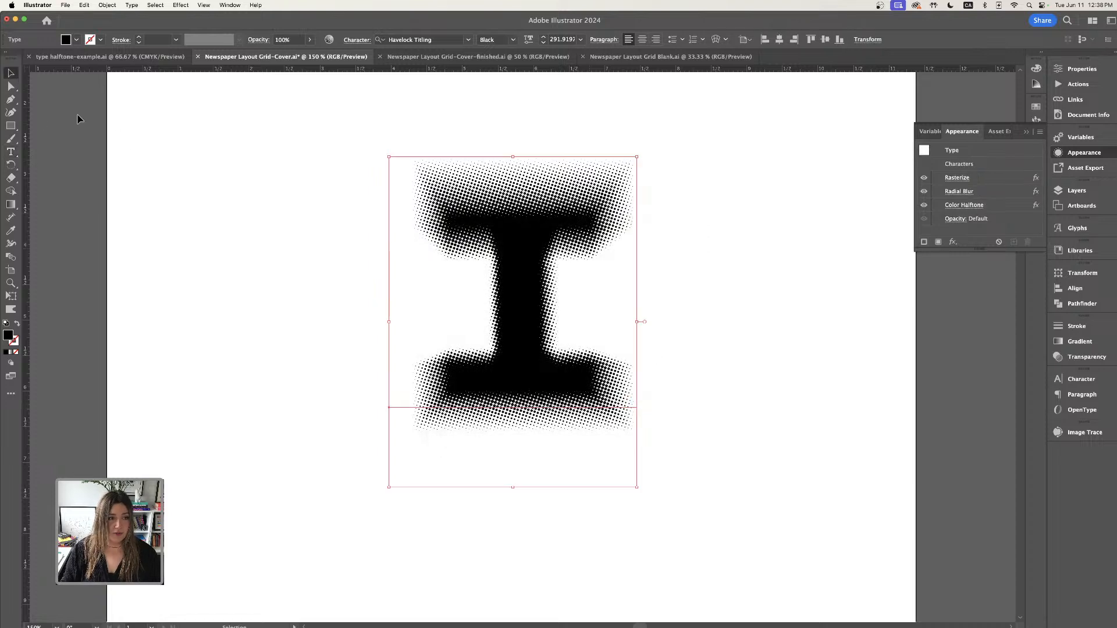
- Move the halftone letter toward the upper left of the artboard
{"action": "left_click", "coordinate": [123, 143]}
{"action": "key", "text": "super+minus"}
{"action": "left_click_drag", "start_coordinate": [501, 315], "coordinate": [436, 303]}
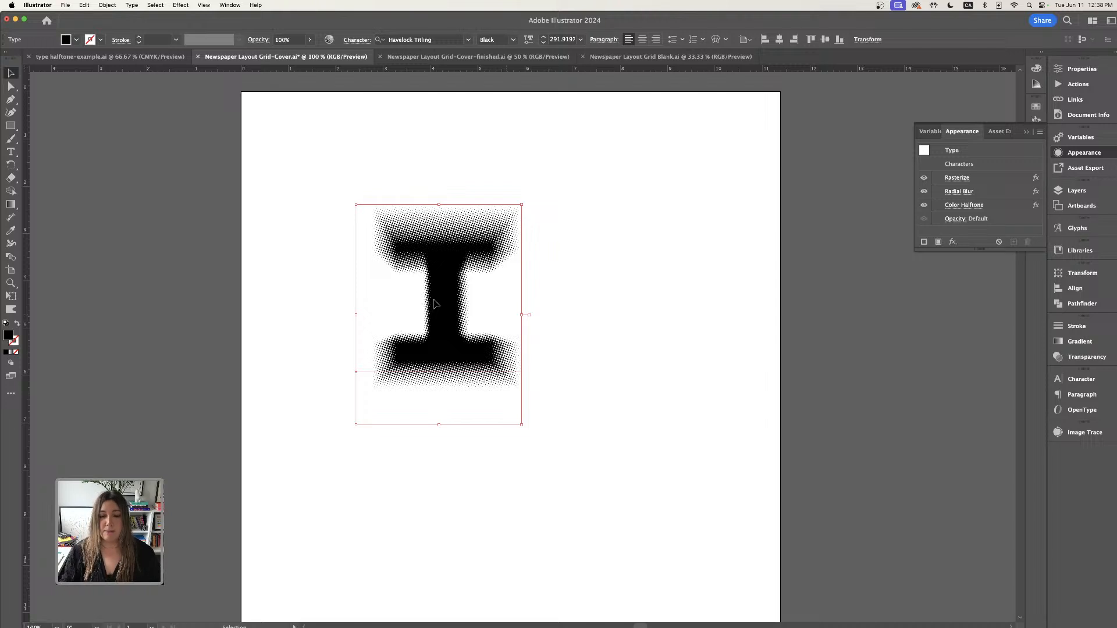
- Extend the letter to read IZZY and reposition the text block on the artboard
{"action": "left_click", "coordinate": [11, 152]}
{"action": "left_click", "coordinate": [486, 309]}
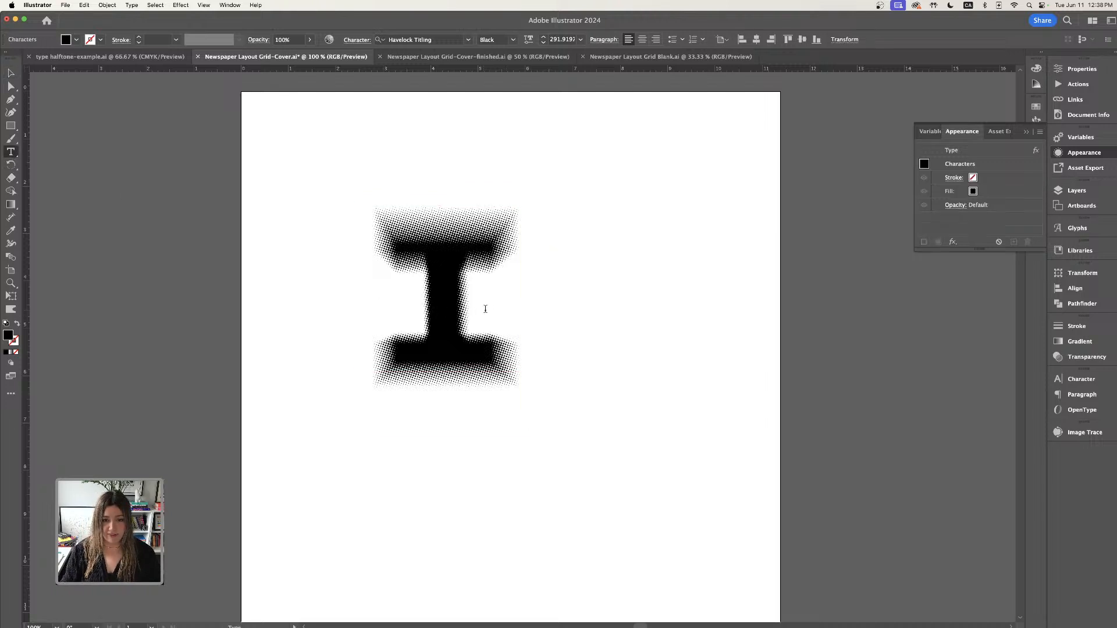
{"action": "type", "text": "ZZ"}
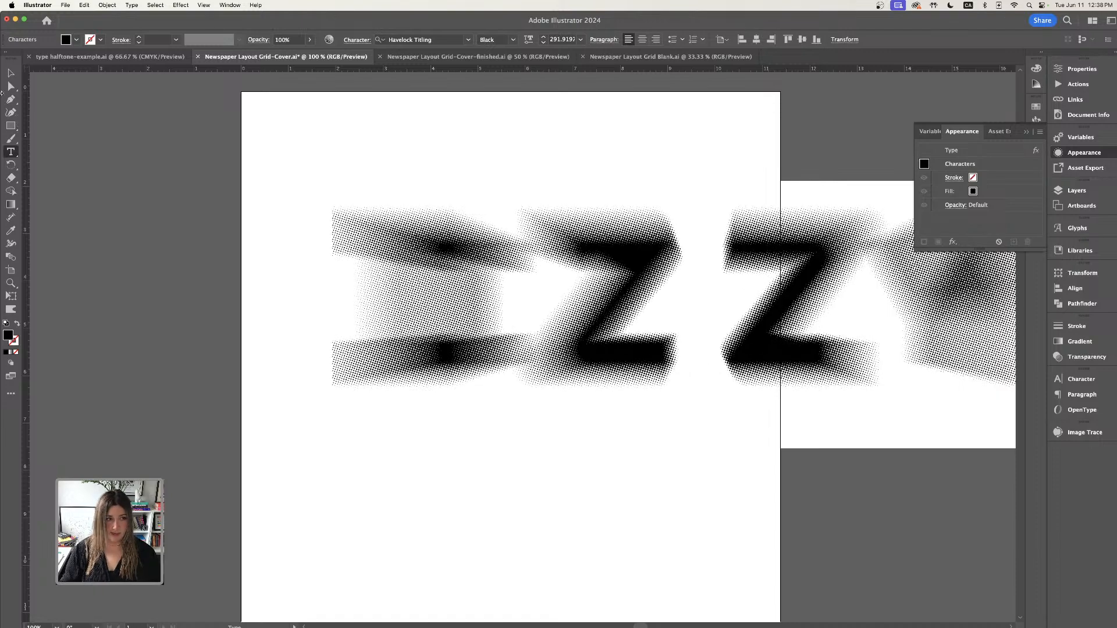
{"action": "key", "text": "Escape"}
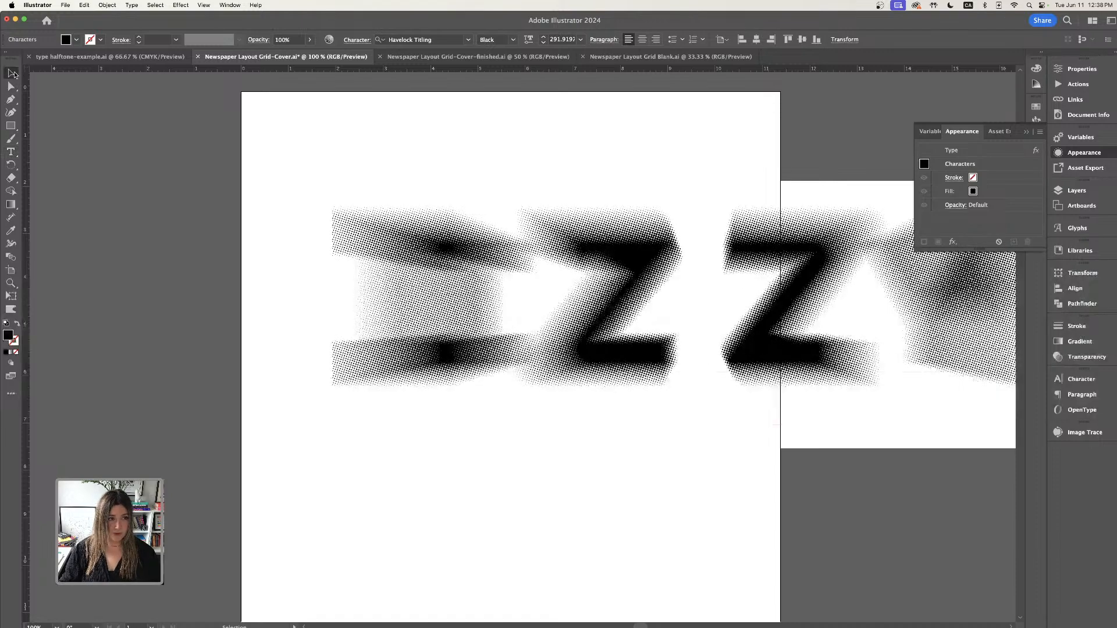
{"action": "left_click_drag", "start_coordinate": [823, 292], "coordinate": [711, 327]}
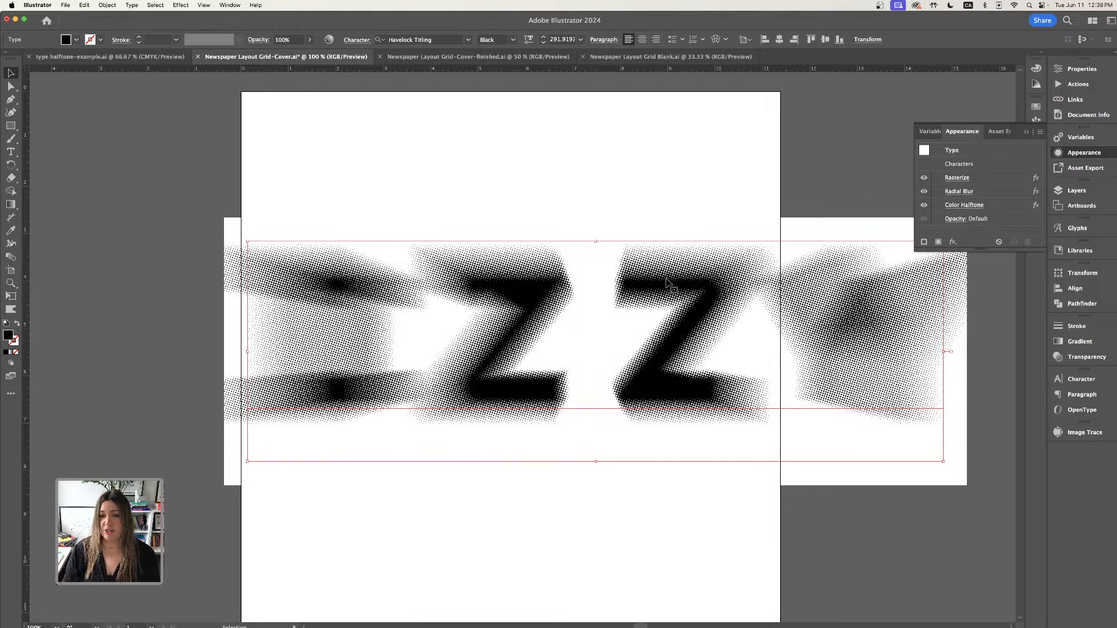
{"action": "left_click_drag", "start_coordinate": [668, 283], "coordinate": [632, 261]}
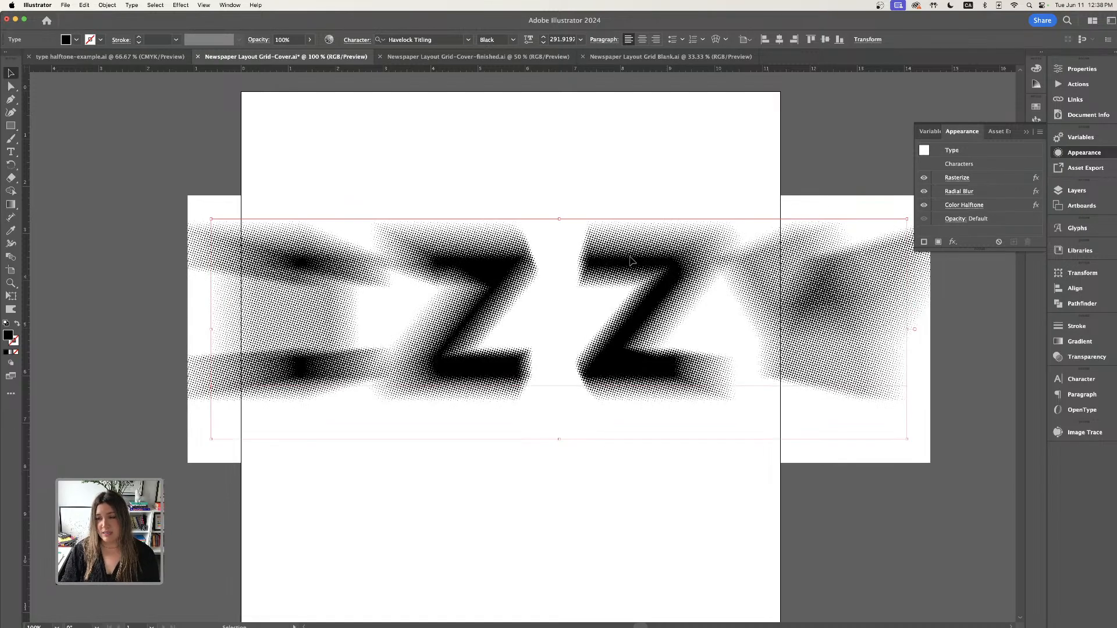
- Edit the Radial Blur effect on the text and raise its amount
{"action": "left_click", "coordinate": [955, 192]}
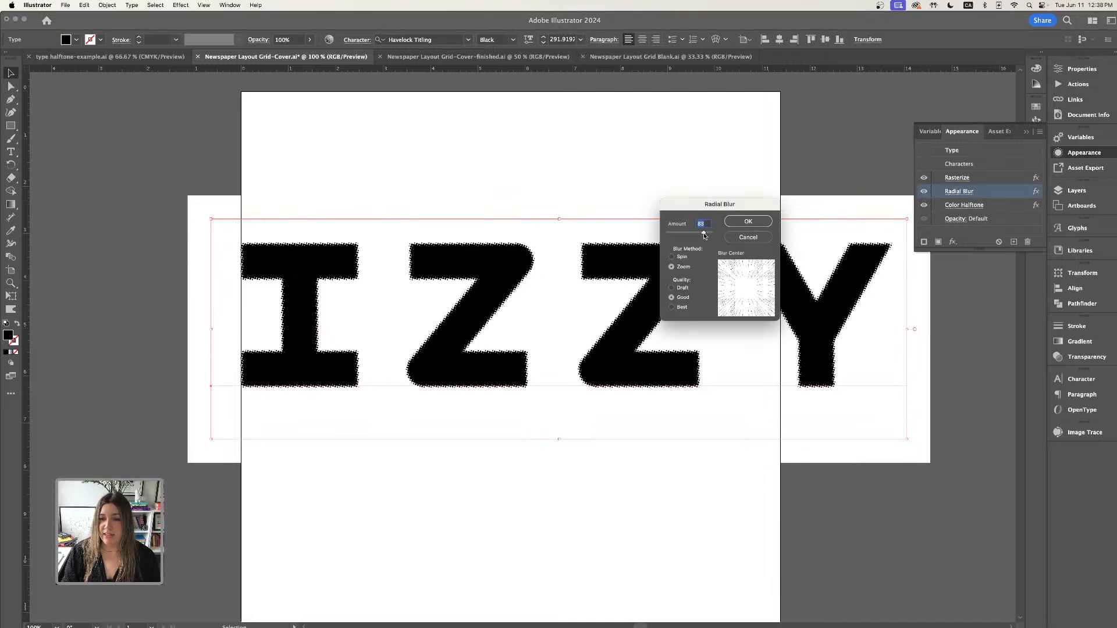
{"action": "left_click_drag", "start_coordinate": [704, 234], "coordinate": [697, 235]}
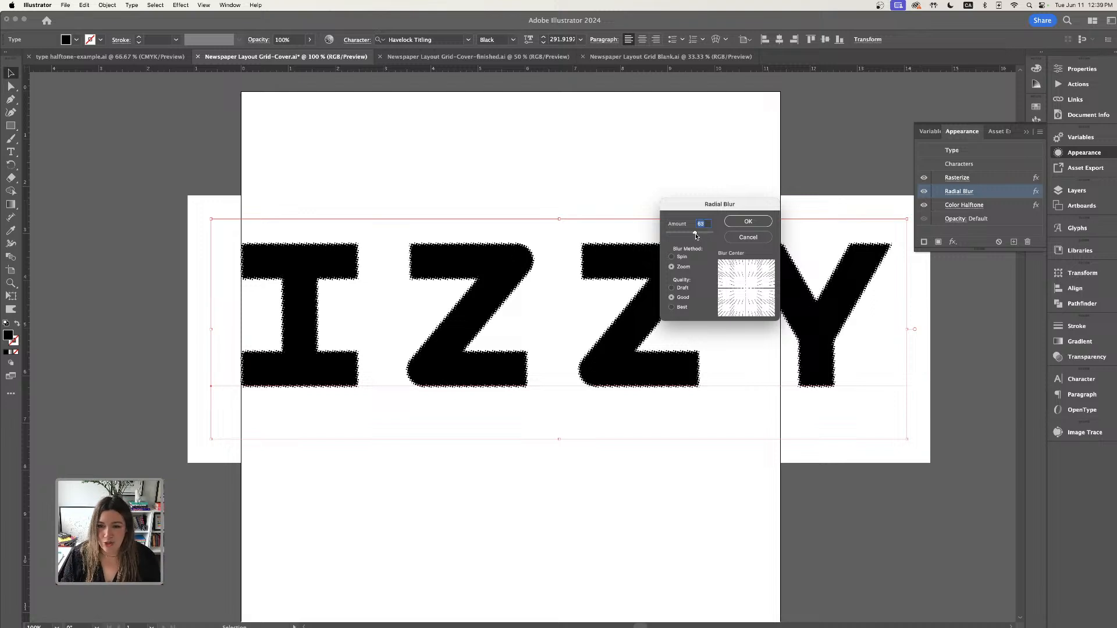
{"action": "left_click_drag", "start_coordinate": [695, 236], "coordinate": [694, 236]}
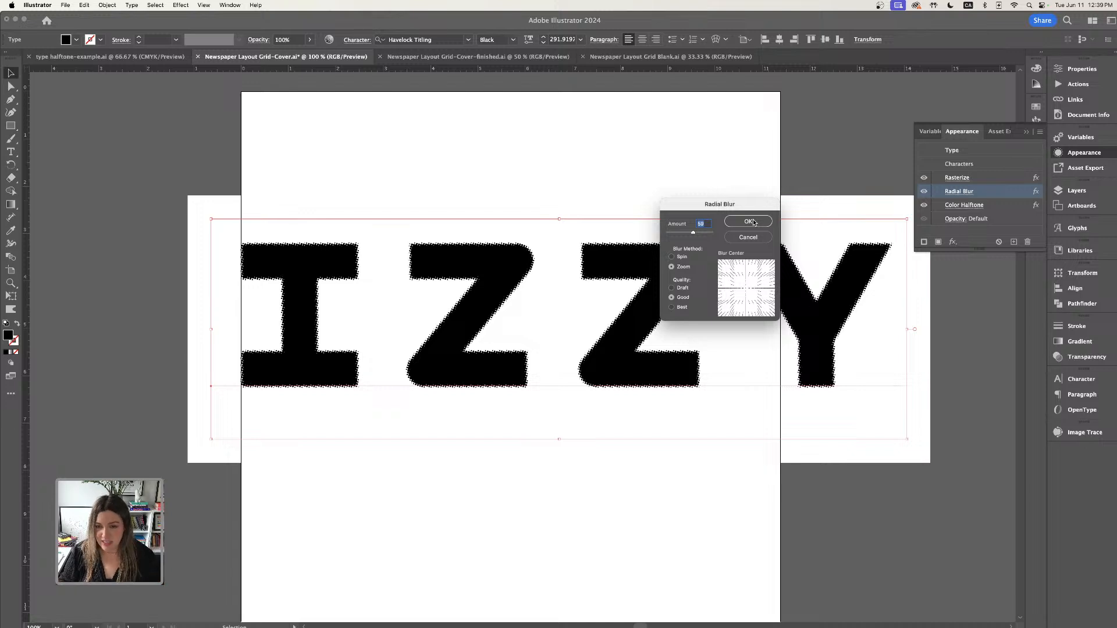
{"action": "left_click", "coordinate": [750, 222]}
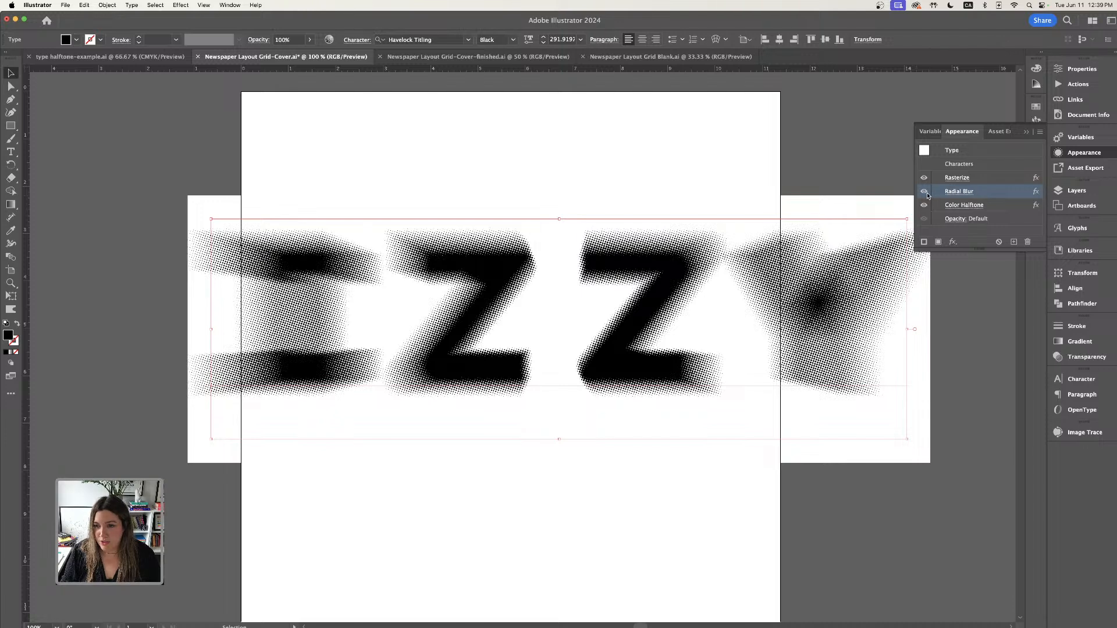
- Reopen the Radial Blur effect and lower its amount
{"action": "left_click", "coordinate": [961, 191]}
{"action": "left_click_drag", "start_coordinate": [693, 235], "coordinate": [682, 235]}
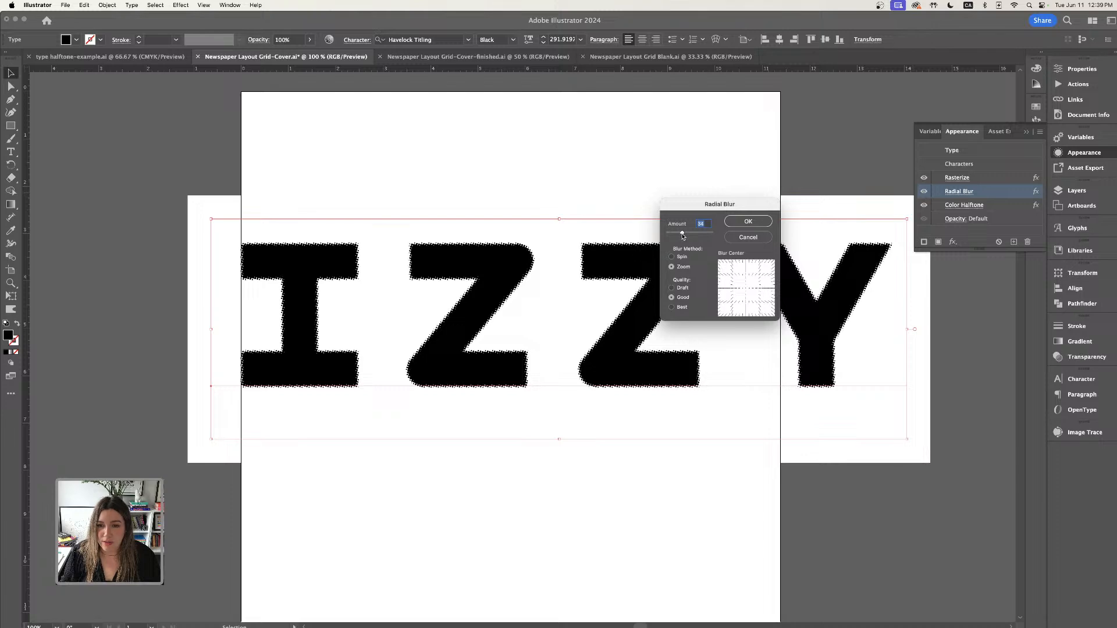
{"action": "left_click", "coordinate": [748, 221]}
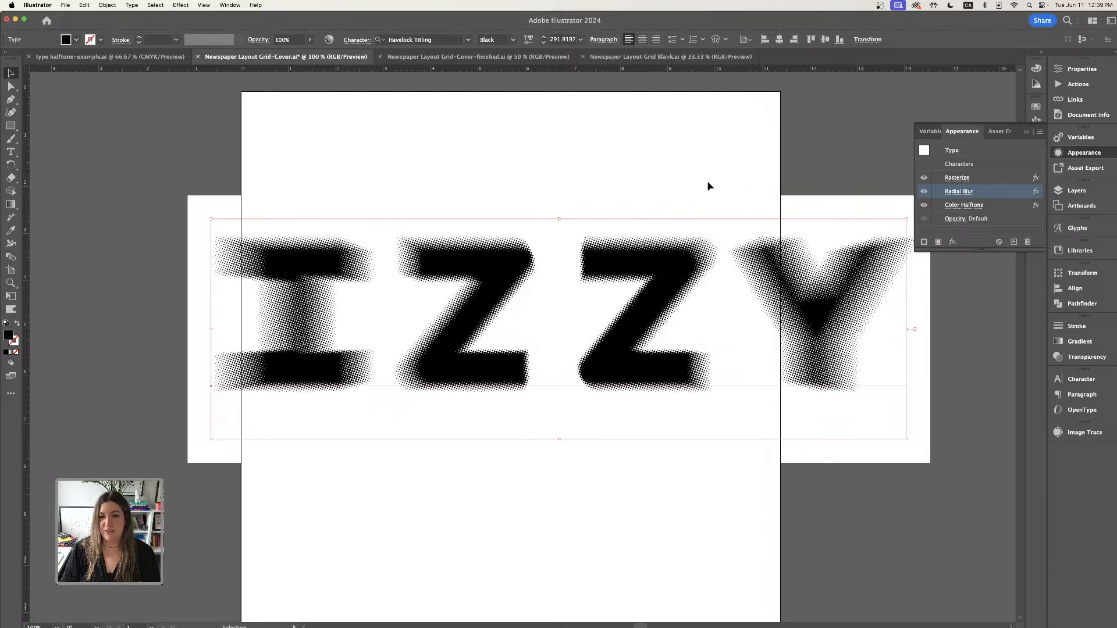
- Delete the ZZY letters so only the I remains
{"action": "scroll", "coordinate": [699, 196], "scroll_direction": "down", "scroll_amount": 2}
{"action": "scroll", "coordinate": [698, 197], "scroll_direction": "left", "scroll_amount": 1}
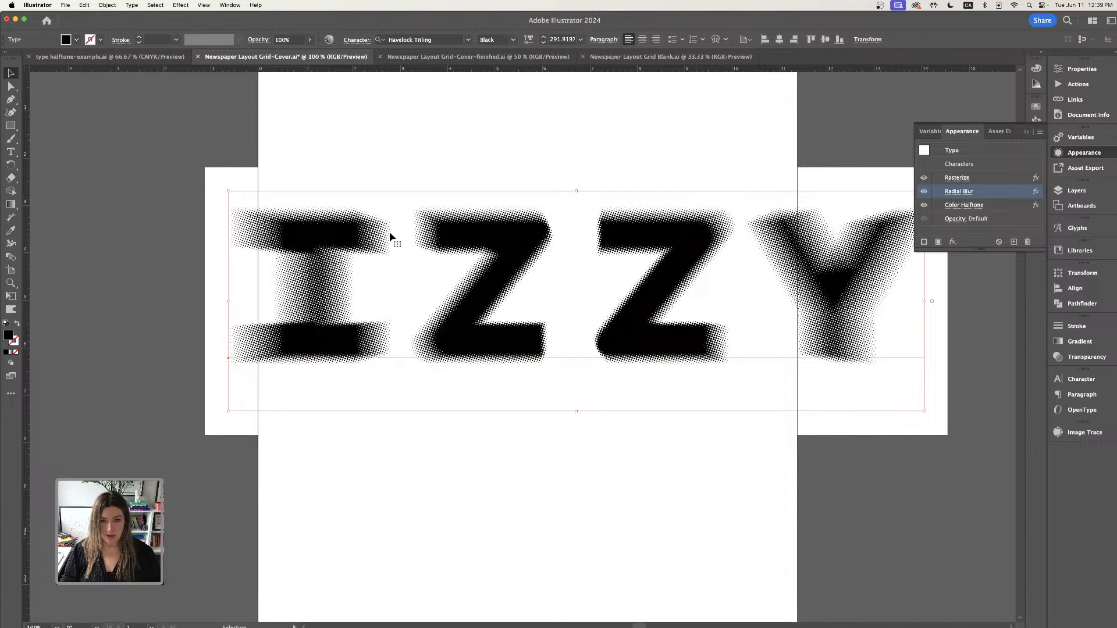
{"action": "key", "text": "a"}
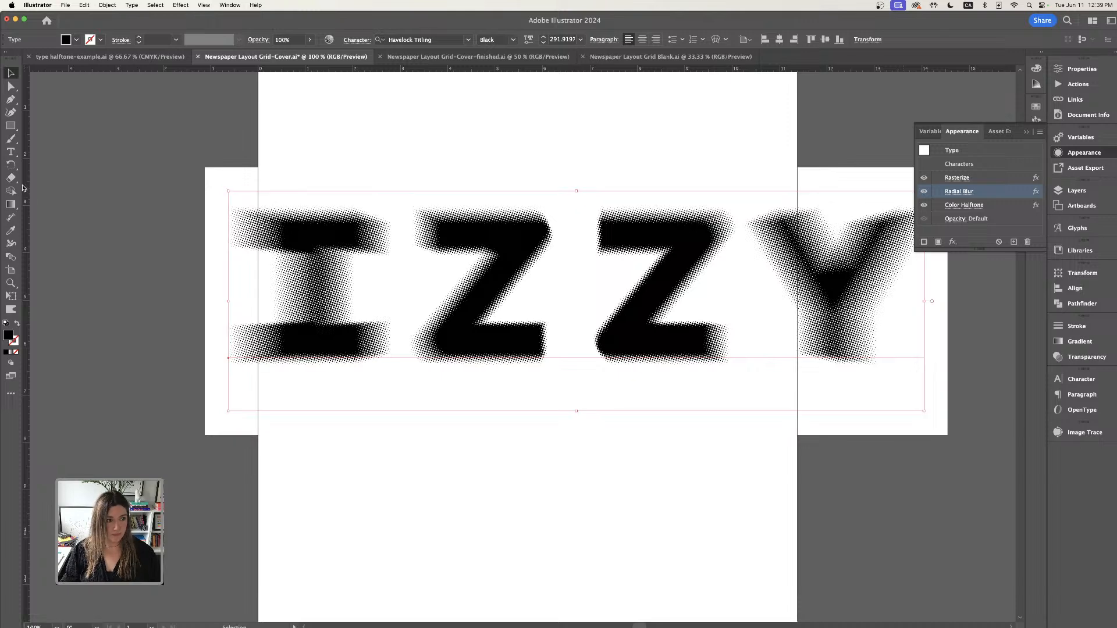
{"action": "left_click", "coordinate": [10, 152]}
{"action": "left_click_drag", "start_coordinate": [399, 267], "coordinate": [902, 314]}
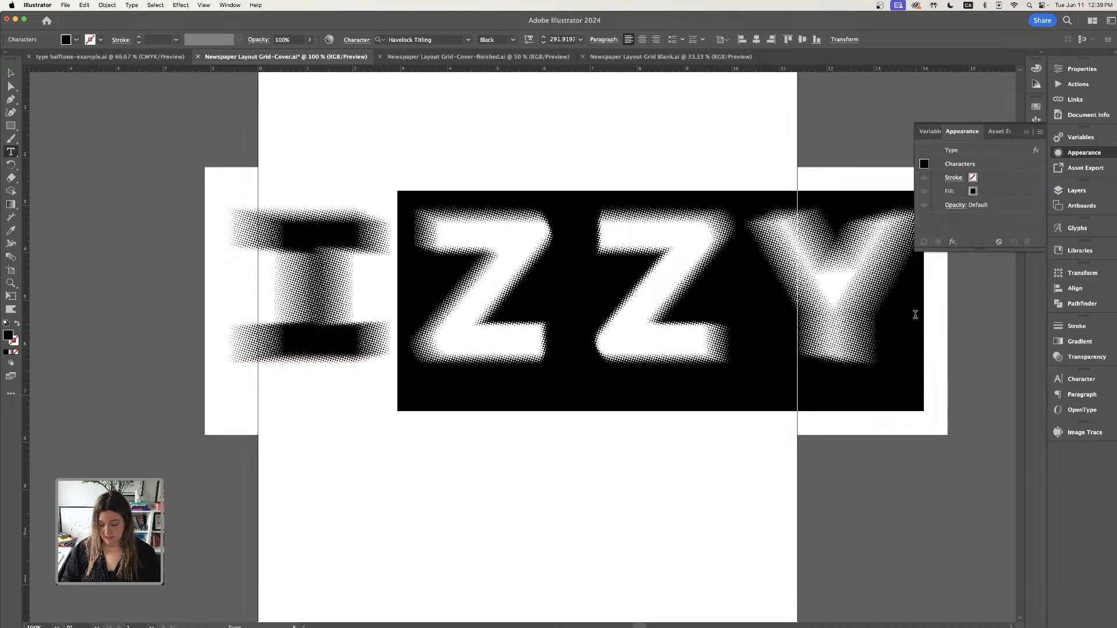
{"action": "key", "text": "BackSpace"}
{"action": "left_click", "coordinate": [10, 73]}
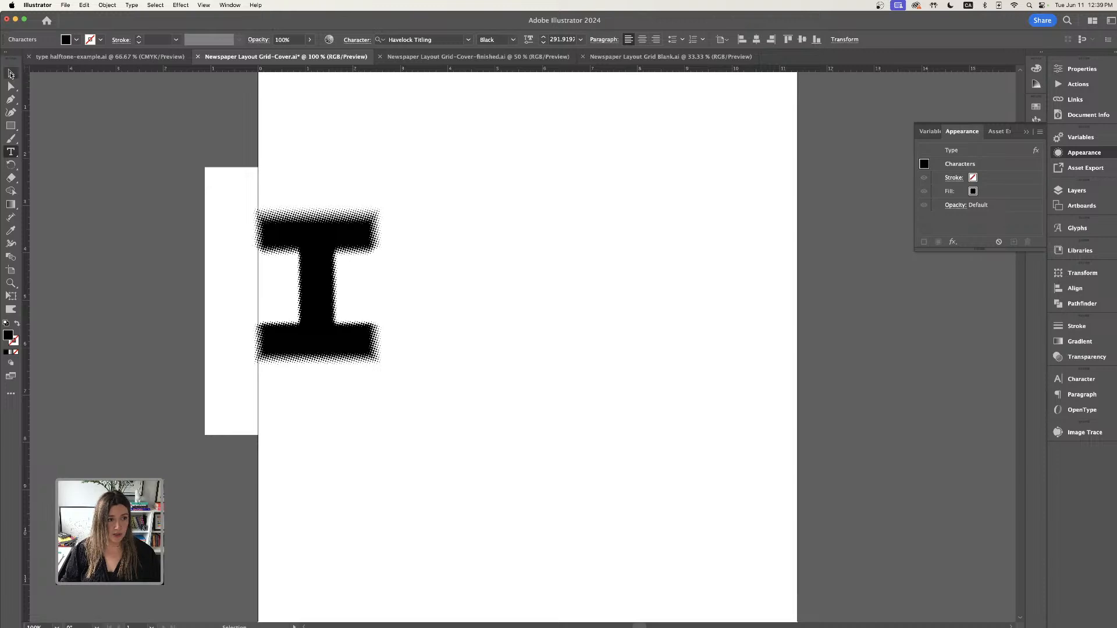
- Move the halftone I toward the artboard's center and adjust its Radial Blur amount
{"action": "left_click_drag", "start_coordinate": [311, 271], "coordinate": [477, 256]}
{"action": "scroll", "coordinate": [477, 257], "scroll_direction": "right", "scroll_amount": 1}
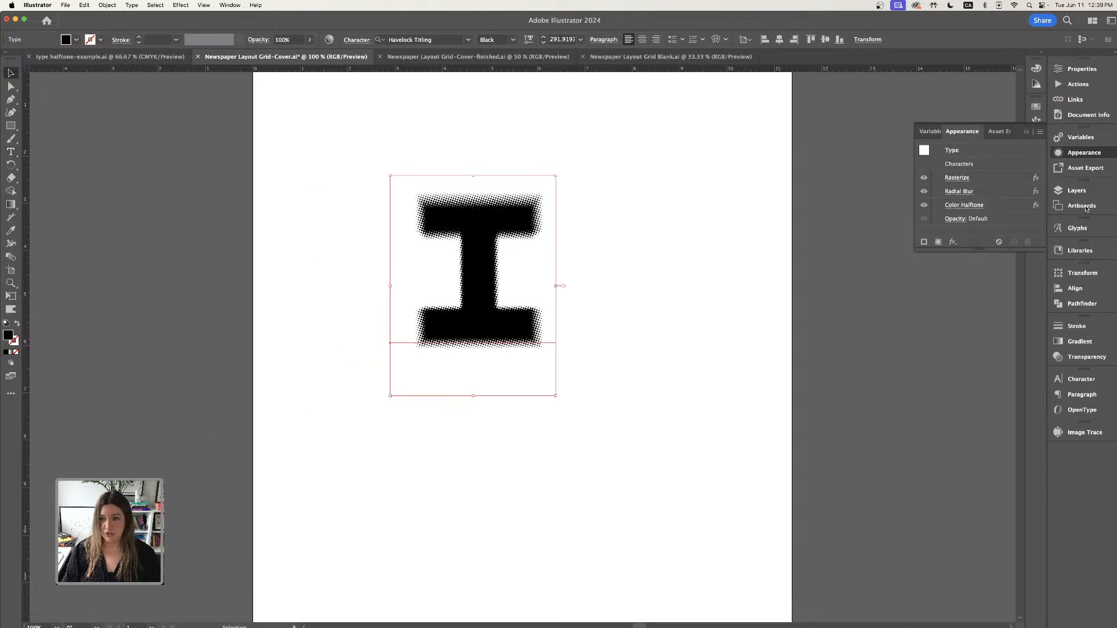
{"action": "left_click", "coordinate": [962, 193]}
{"action": "left_click_drag", "start_coordinate": [684, 235], "coordinate": [693, 234]}
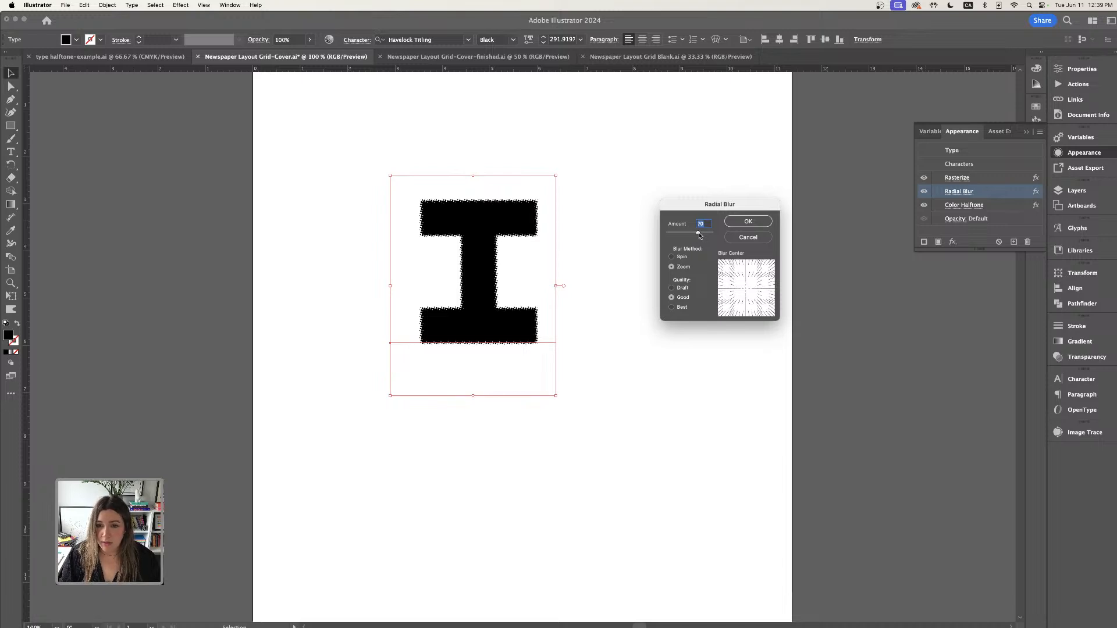
{"action": "left_click_drag", "start_coordinate": [699, 235], "coordinate": [703, 234]}
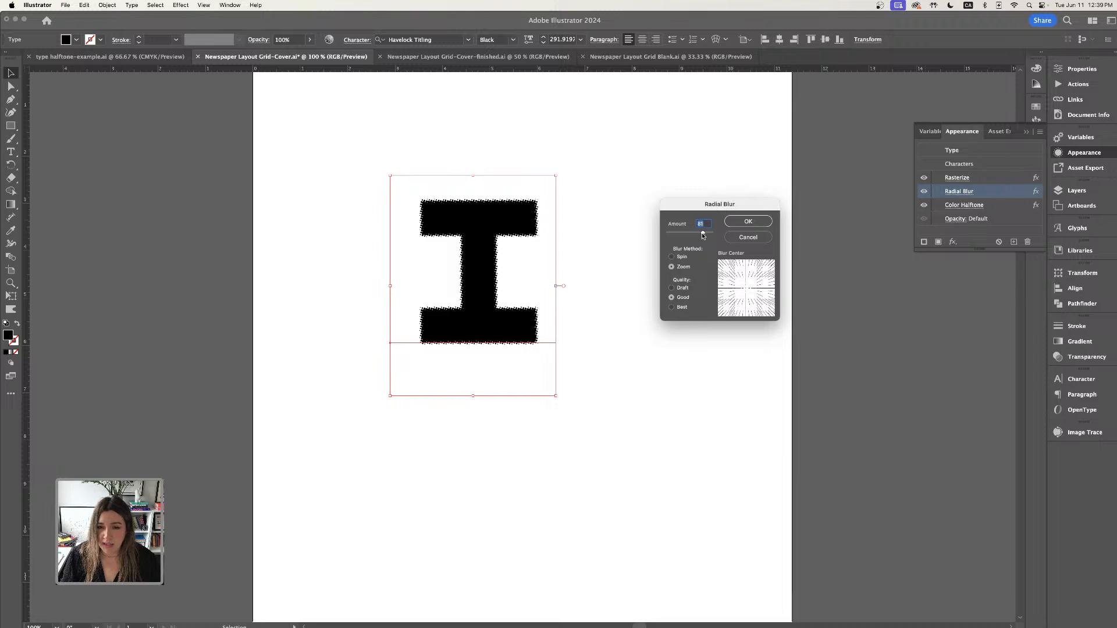
{"action": "left_click", "coordinate": [736, 222]}
{"action": "left_click", "coordinate": [591, 240]}
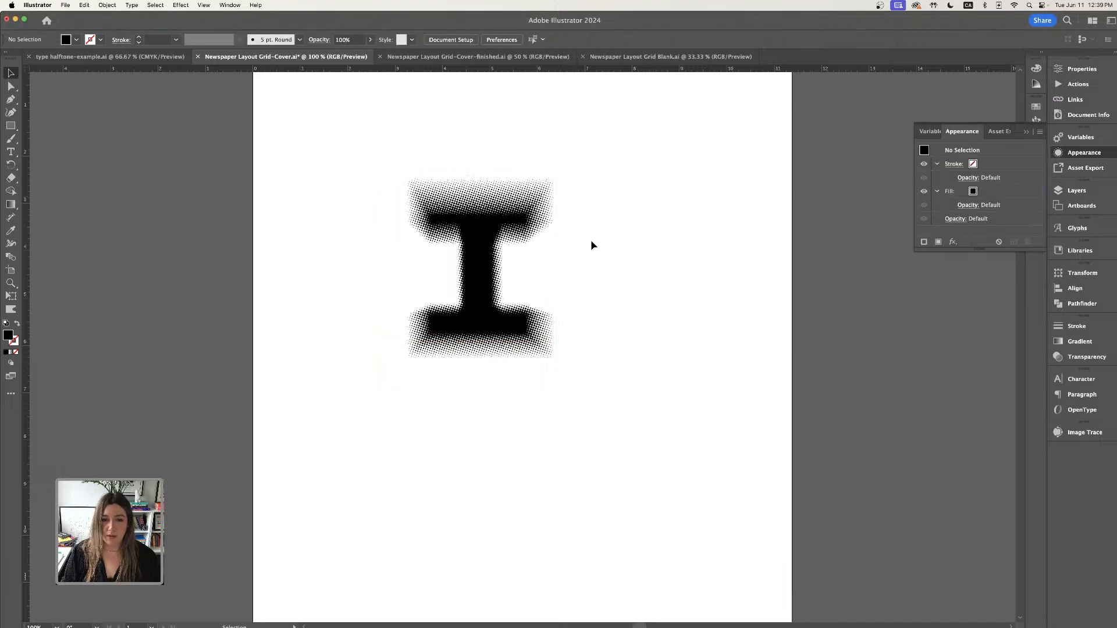
- Duplicate the halftone I twice, placing the copies lower right
{"action": "left_click_drag", "start_coordinate": [486, 253], "coordinate": [786, 406]}
{"action": "left_click", "coordinate": [599, 267]}
{"action": "key", "text": "t"}
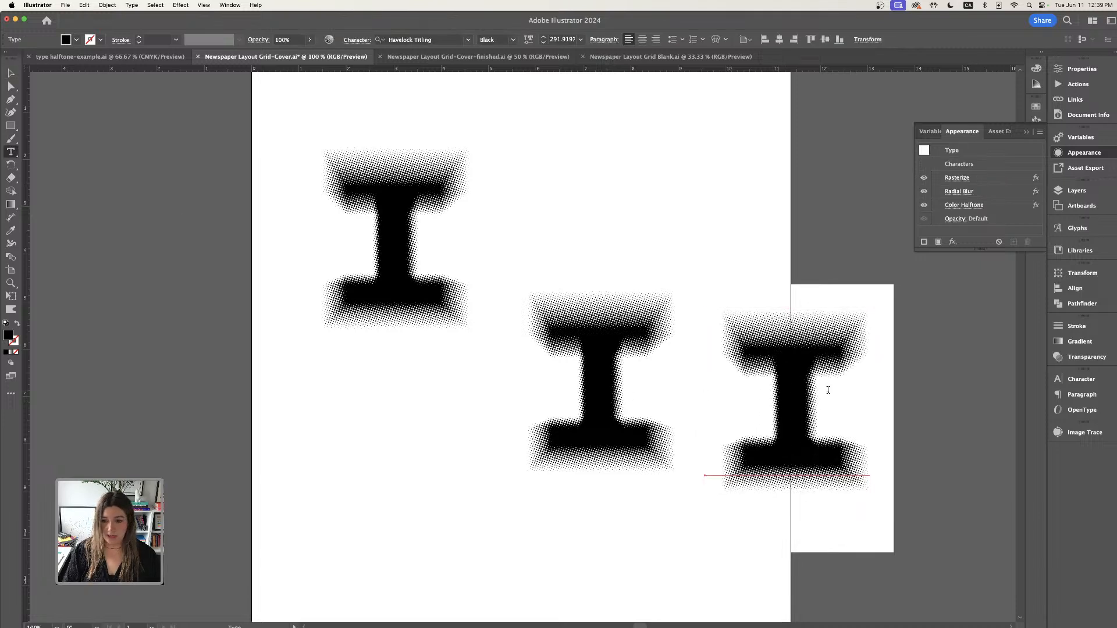
- Retype the two copies as the letters Z and Y
{"action": "double_click", "coordinate": [828, 390]}
{"action": "type", "text": "Z"}
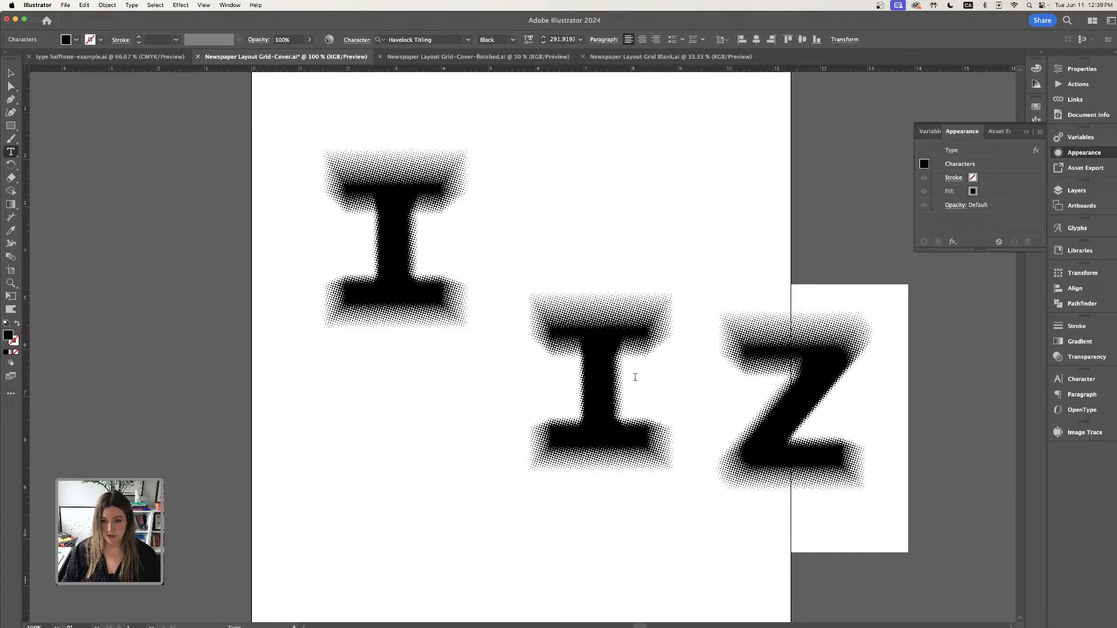
{"action": "double_click", "coordinate": [576, 376]}
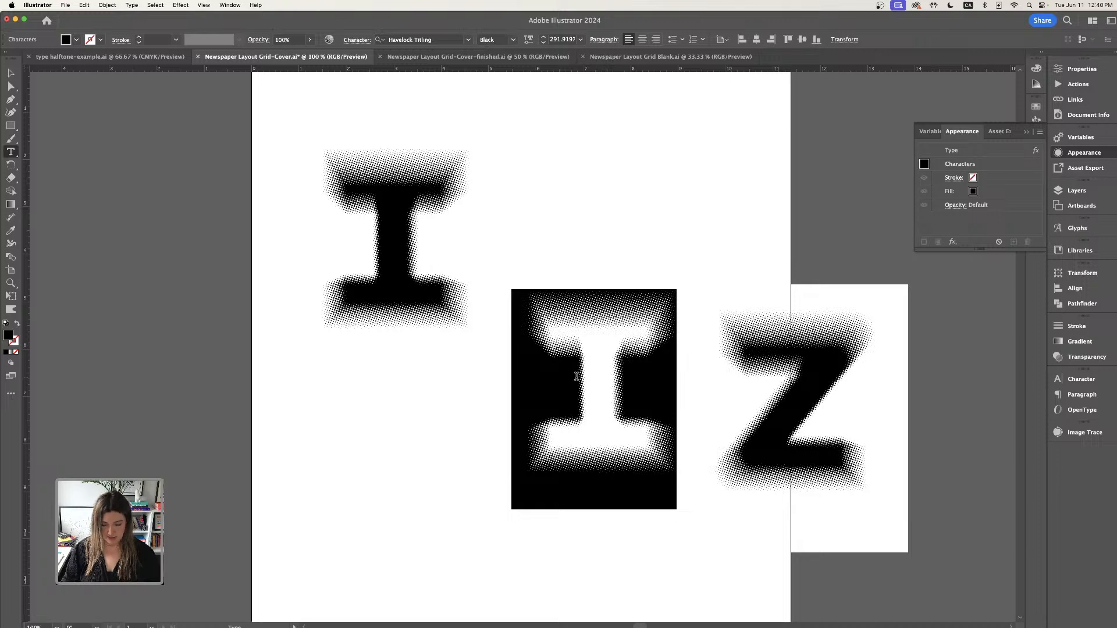
{"action": "type", "text": "Y"}
- Move the Y below the I and the Z beside it at the upper right
{"action": "left_click", "coordinate": [11, 72]}
{"action": "left_click_drag", "start_coordinate": [648, 404], "coordinate": [468, 524]}
{"action": "left_click_drag", "start_coordinate": [811, 456], "coordinate": [684, 315]}
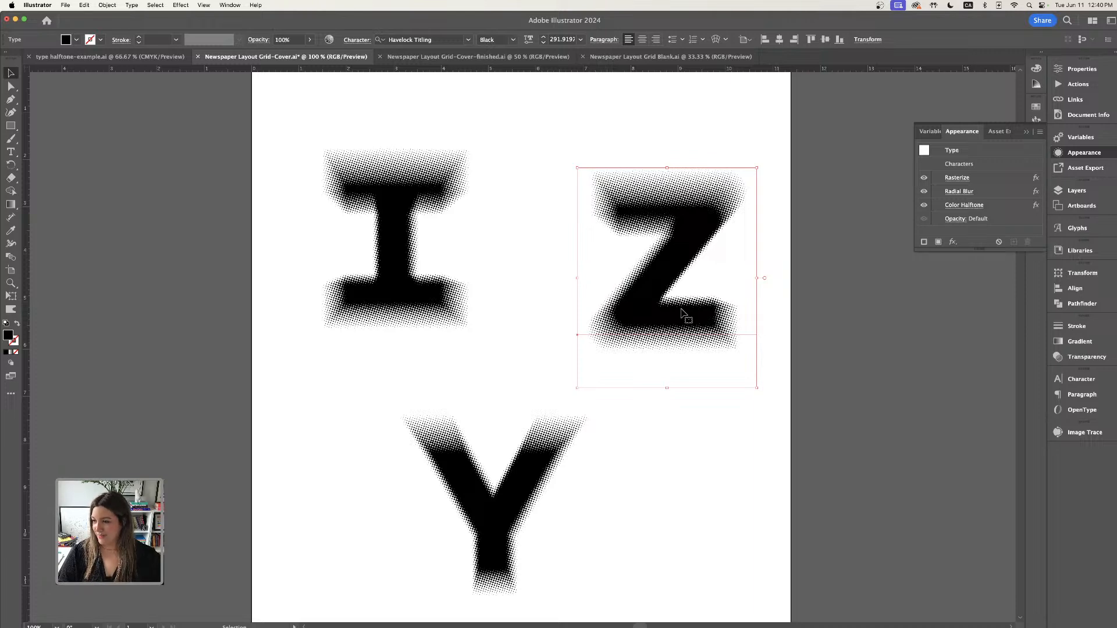
- Move the Z and the Y onto the two small artboards beside the cover
{"action": "key", "text": "super+minus"}
{"action": "left_click_drag", "start_coordinate": [528, 308], "coordinate": [494, 303]}
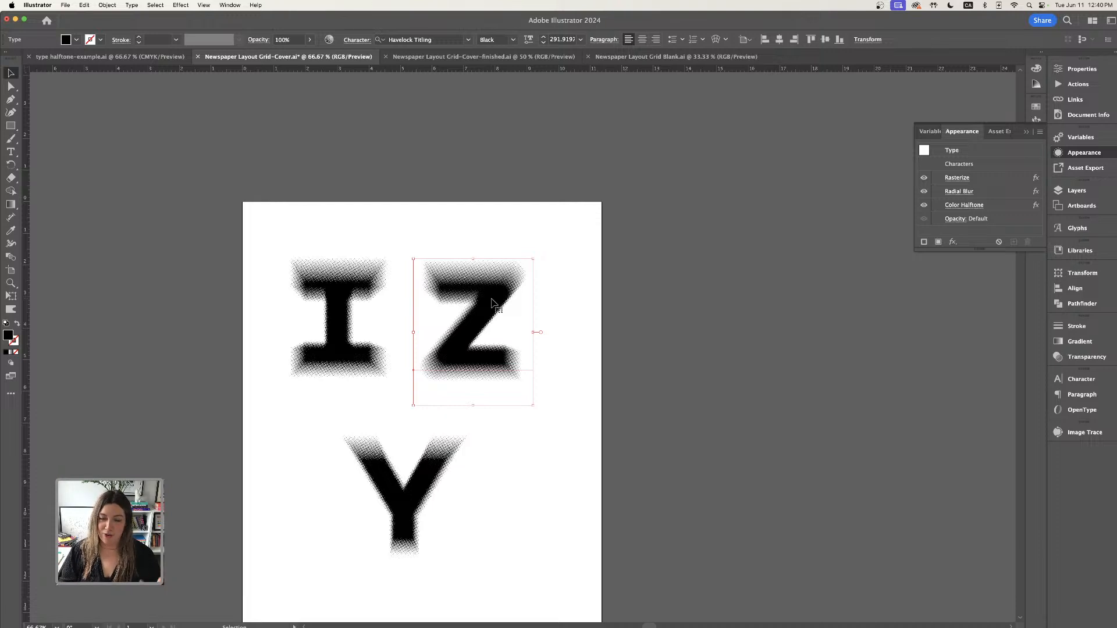
{"action": "left_click_drag", "start_coordinate": [491, 313], "coordinate": [730, 313]}
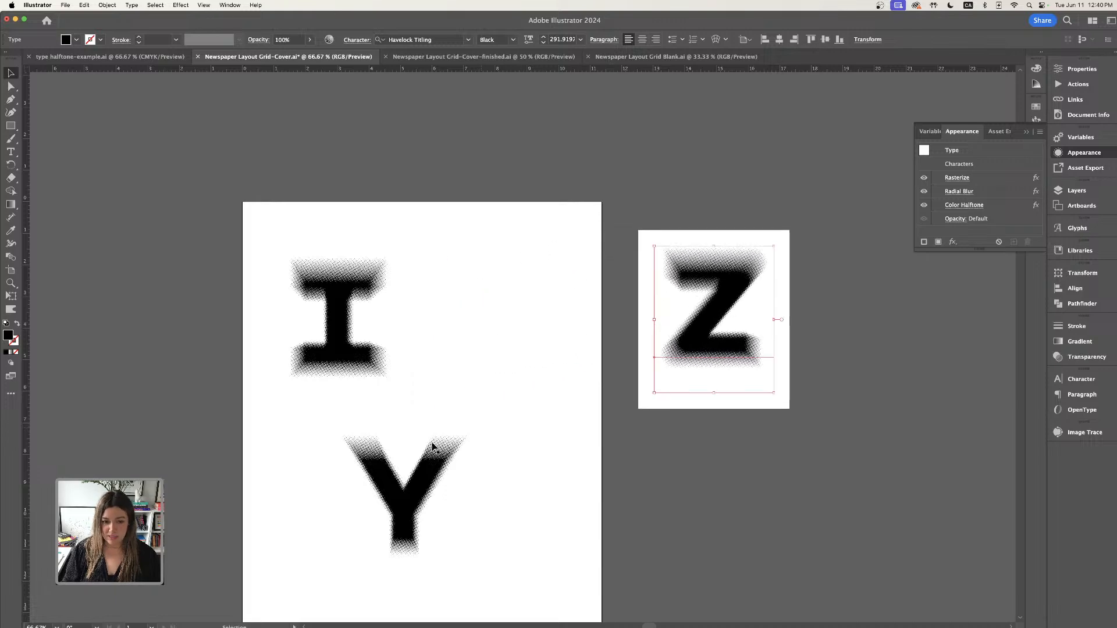
{"action": "left_click_drag", "start_coordinate": [432, 446], "coordinate": [737, 465]}
- Set the Z's Rasterize effect background to Transparent
{"action": "scroll", "coordinate": [716, 347], "scroll_direction": "down", "scroll_amount": 1}
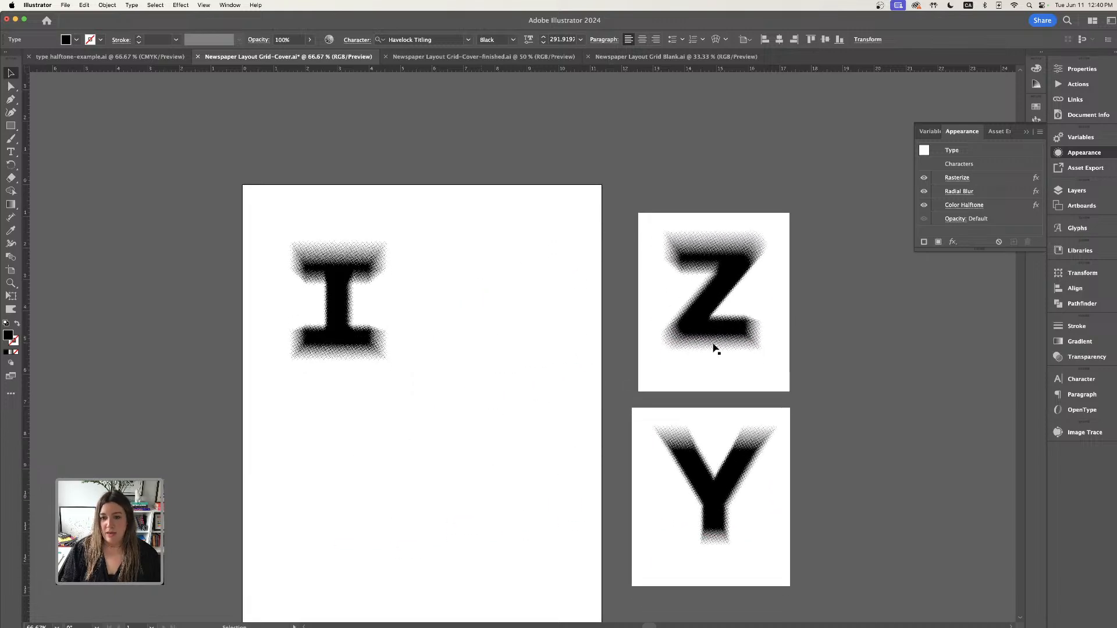
{"action": "scroll", "coordinate": [716, 348], "scroll_direction": "down", "scroll_amount": 1}
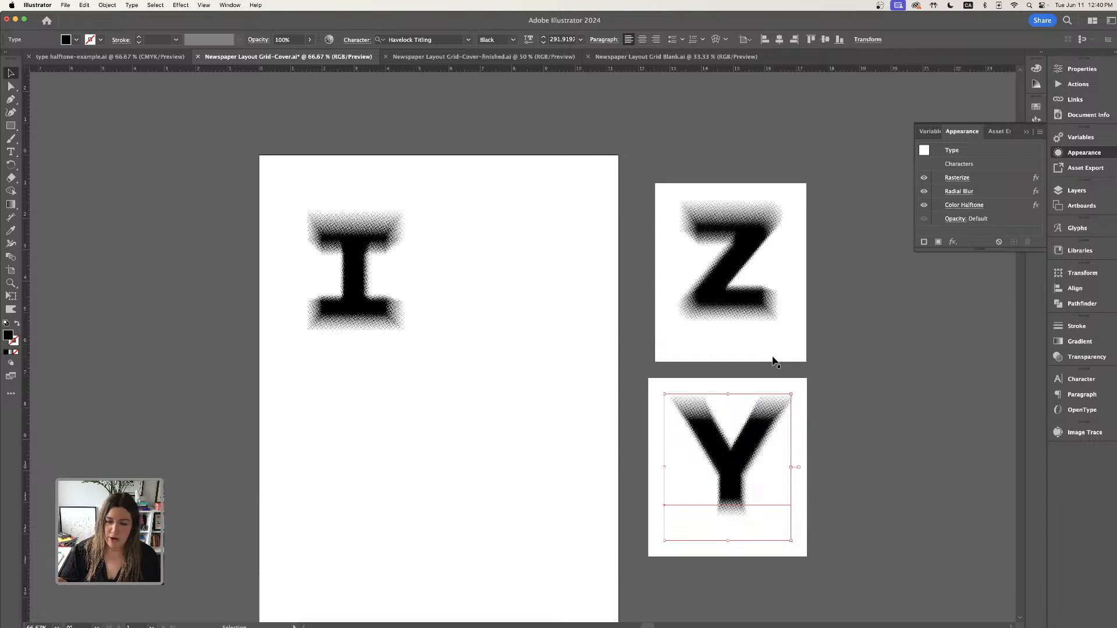
{"action": "scroll", "coordinate": [775, 362], "scroll_direction": "down", "scroll_amount": 1}
{"action": "left_click", "coordinate": [753, 212]}
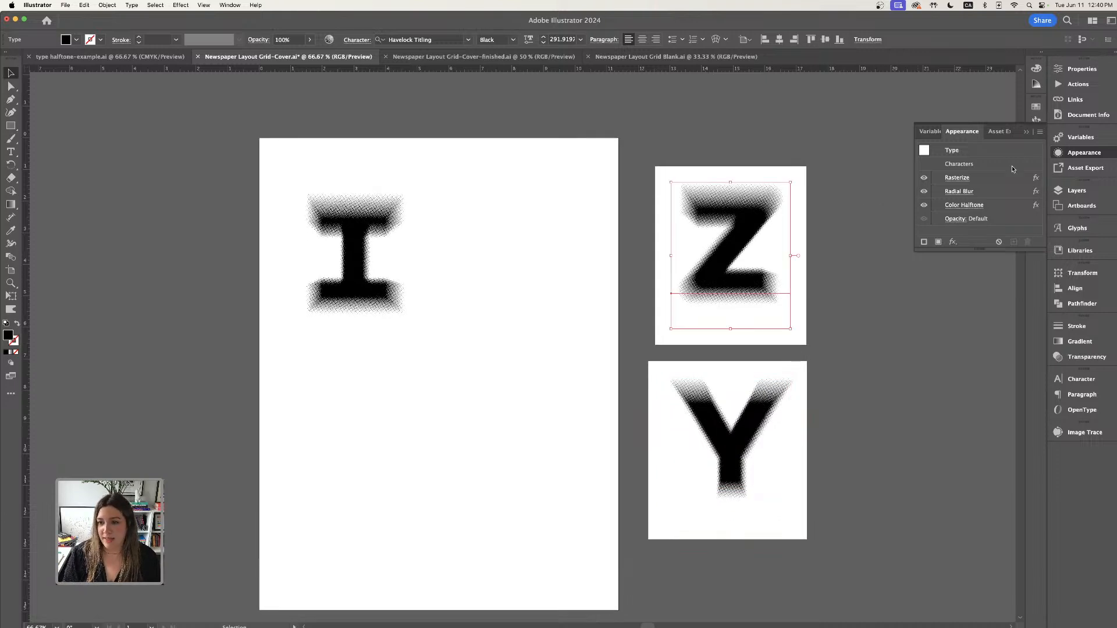
{"action": "left_click", "coordinate": [958, 179]}
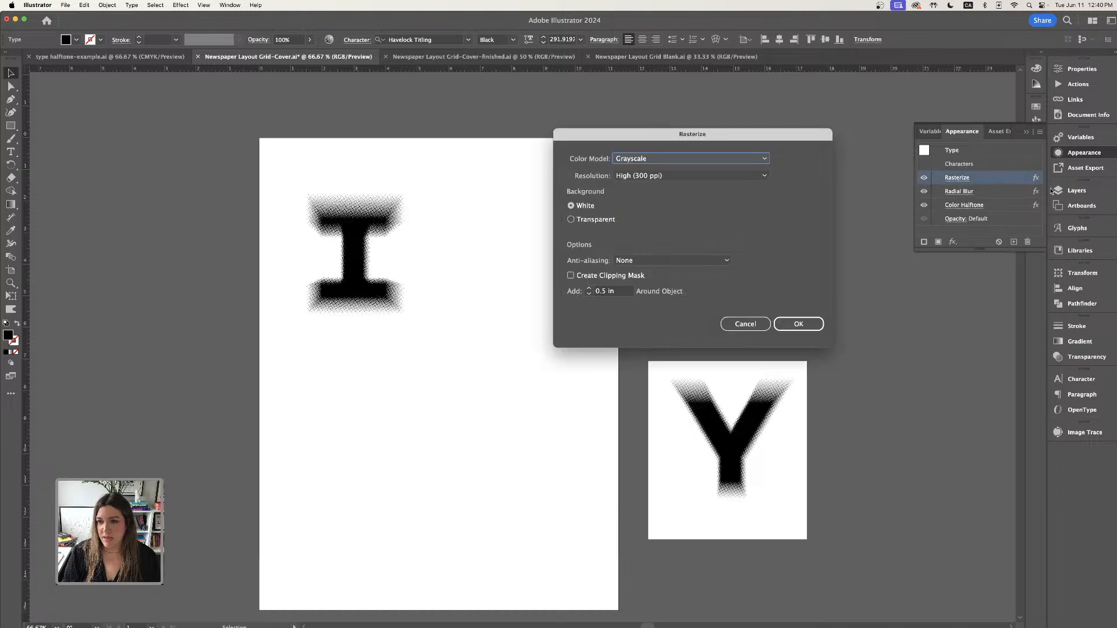
{"action": "left_click", "coordinate": [572, 220]}
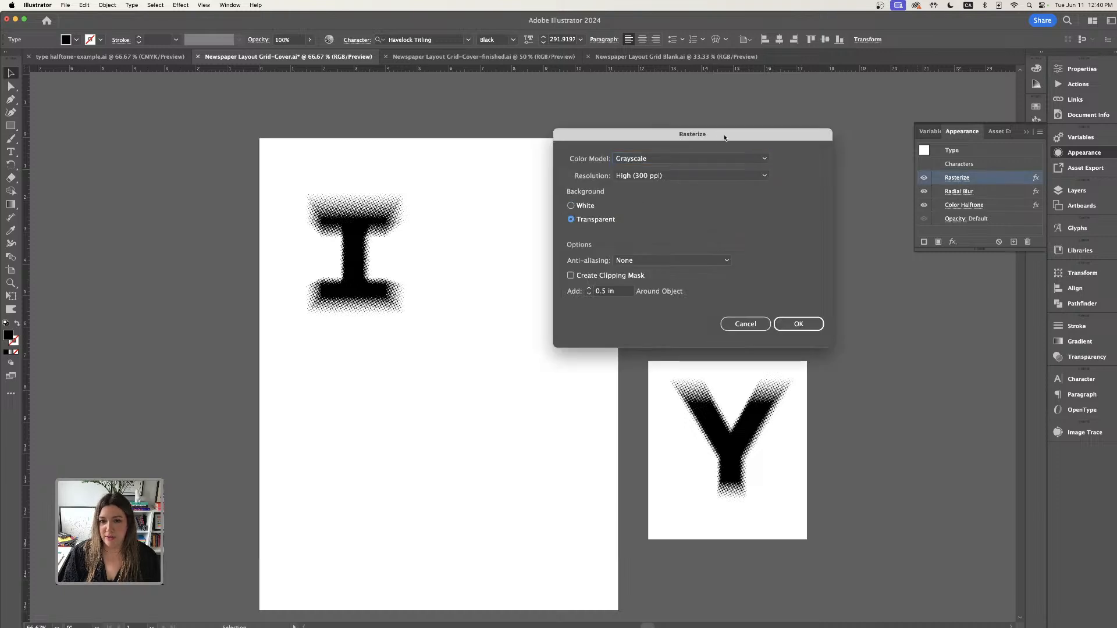
{"action": "left_click_drag", "start_coordinate": [725, 137], "coordinate": [508, 202]}
{"action": "left_click", "coordinate": [582, 388]}
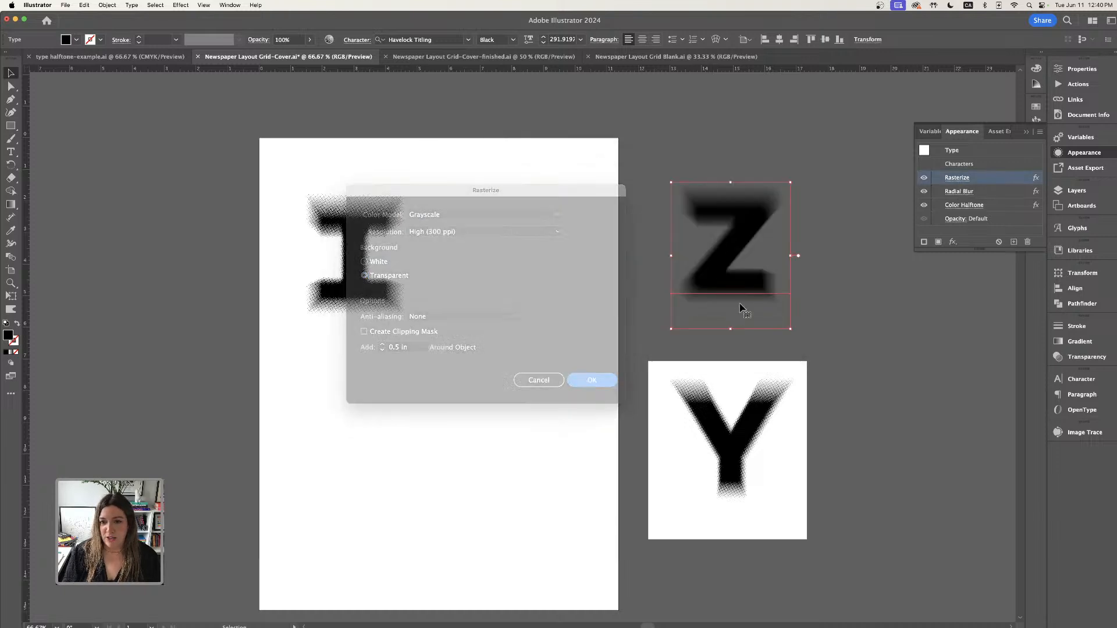
- Set the Z's Rasterize effect background back to White
{"action": "key", "text": "super+equal"}
{"action": "key", "text": "super+equal"}
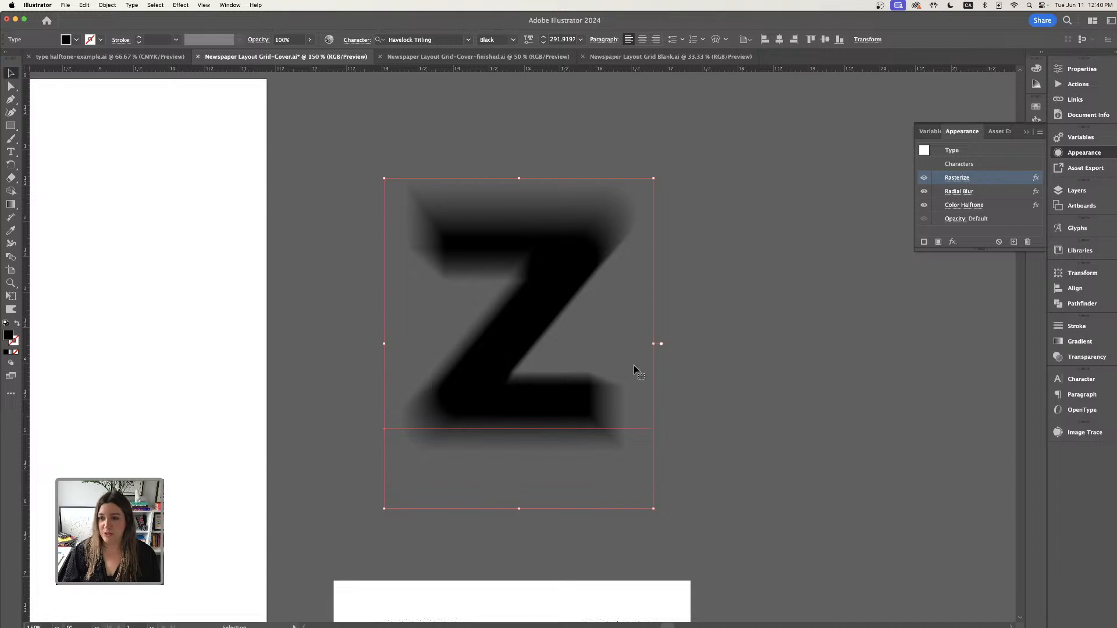
{"action": "left_click", "coordinate": [967, 181]}
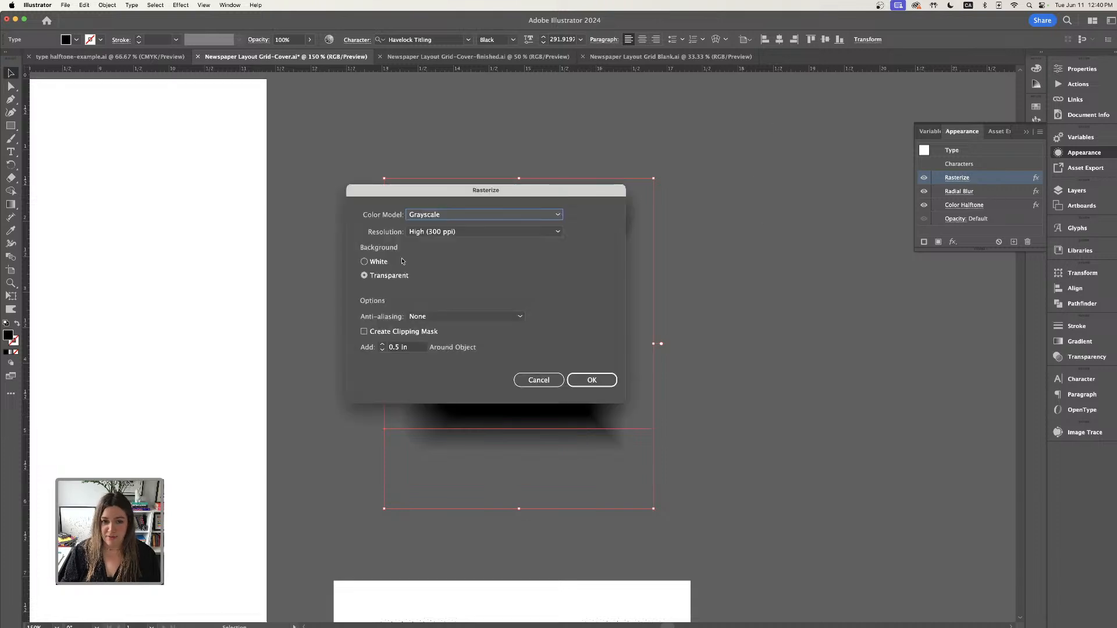
{"action": "left_click", "coordinate": [365, 261]}
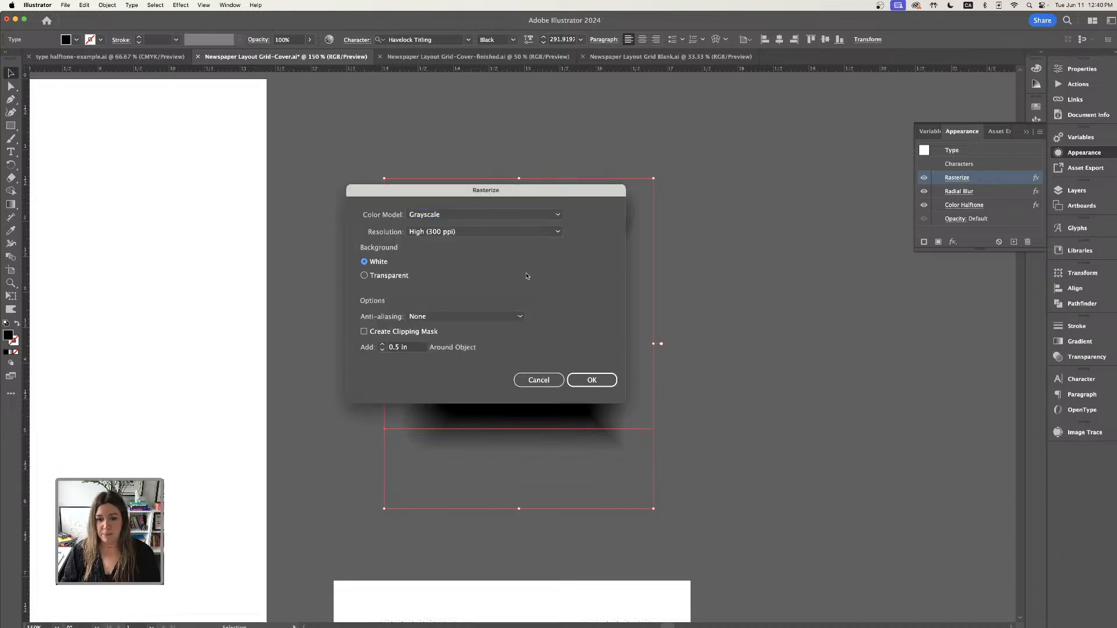
{"action": "left_click", "coordinate": [591, 380]}
{"action": "left_click", "coordinate": [673, 384]}
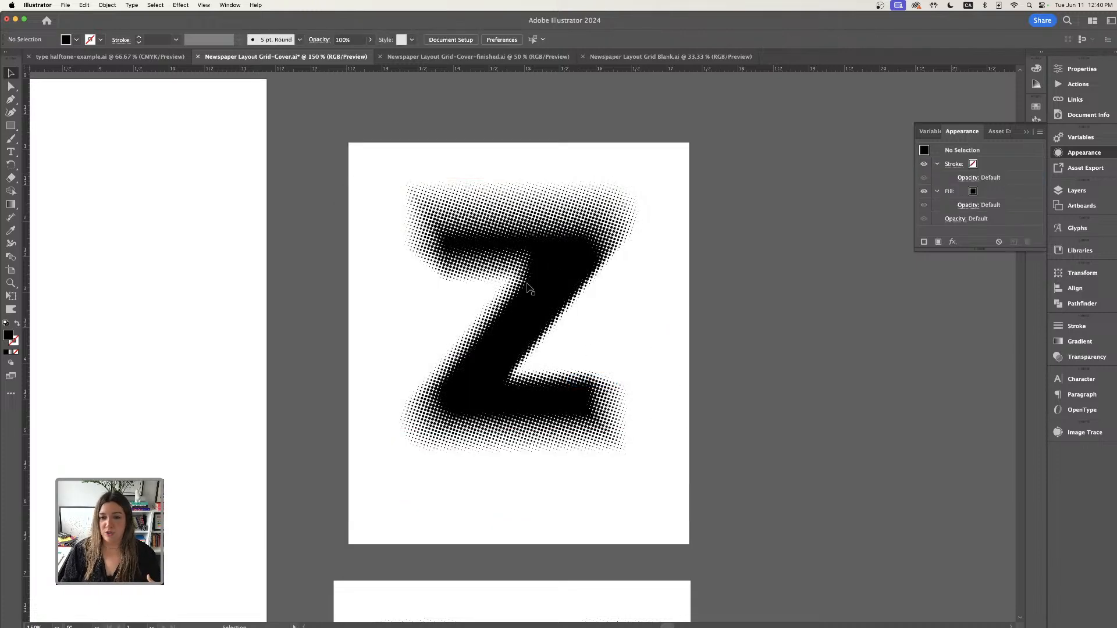
- Select the I and expand its effects into a single raster image with Expand Appearance
{"action": "scroll", "coordinate": [538, 336], "scroll_direction": "left", "scroll_amount": 10}
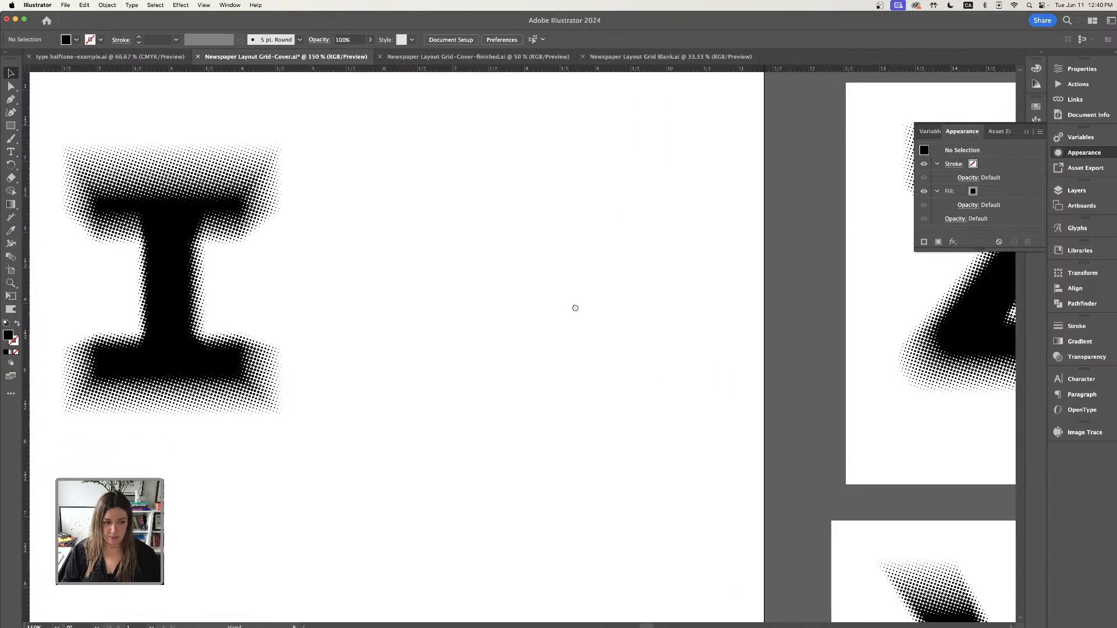
{"action": "key", "text": "super+minus"}
{"action": "scroll", "coordinate": [575, 260], "scroll_direction": "left", "scroll_amount": 3}
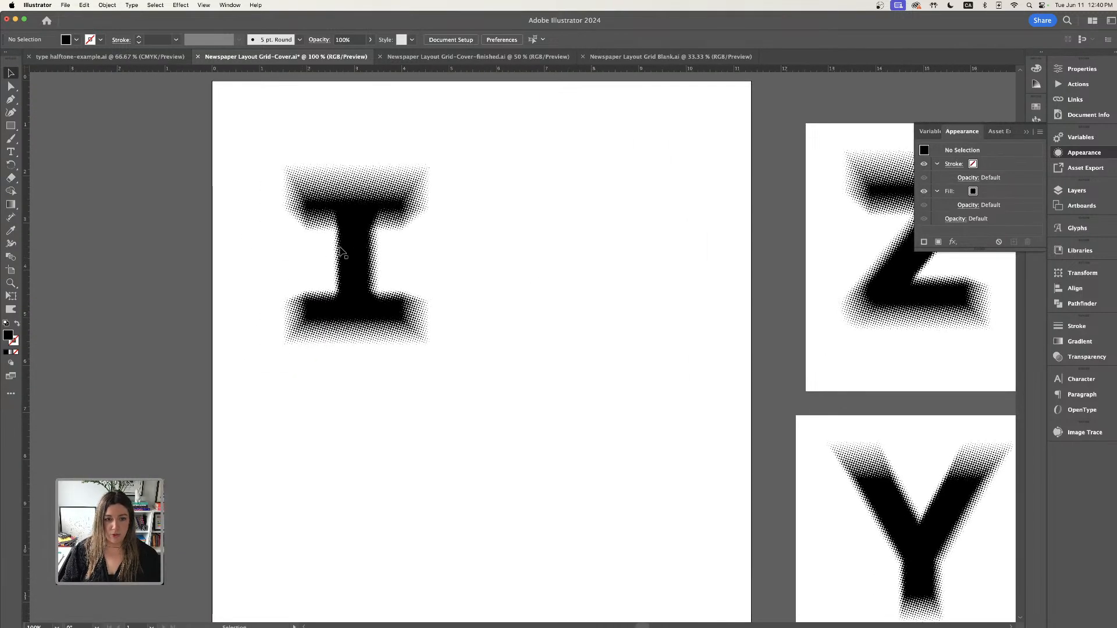
{"action": "left_click", "coordinate": [433, 245]}
{"action": "key", "text": "super+equal"}
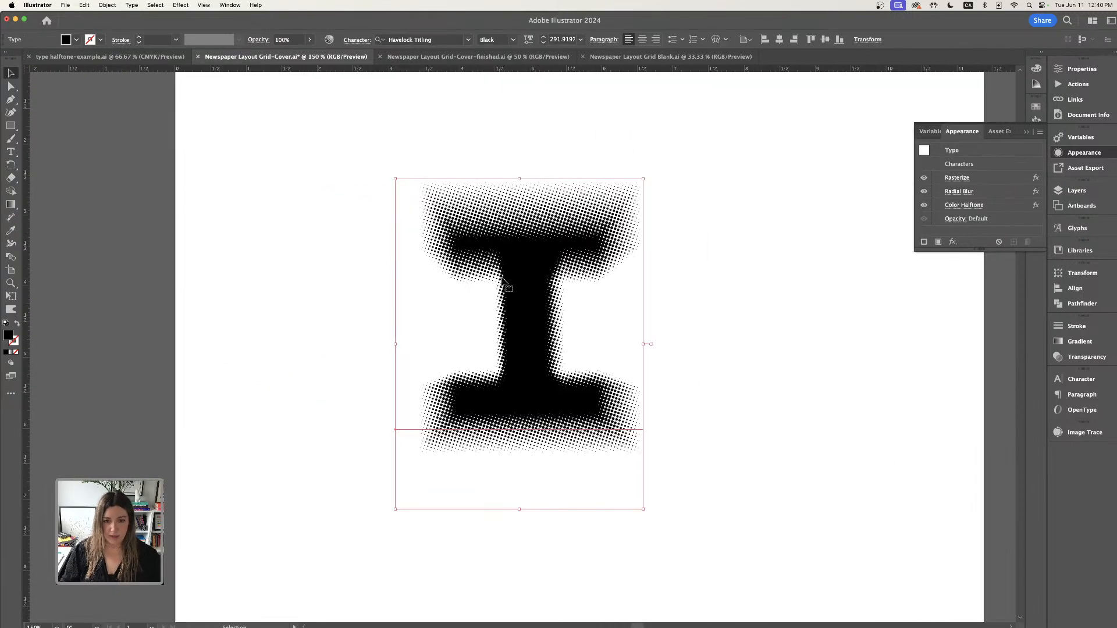
{"action": "scroll", "coordinate": [503, 297], "scroll_direction": "right", "scroll_amount": 1}
{"action": "left_click_drag", "start_coordinate": [503, 296], "coordinate": [522, 290]}
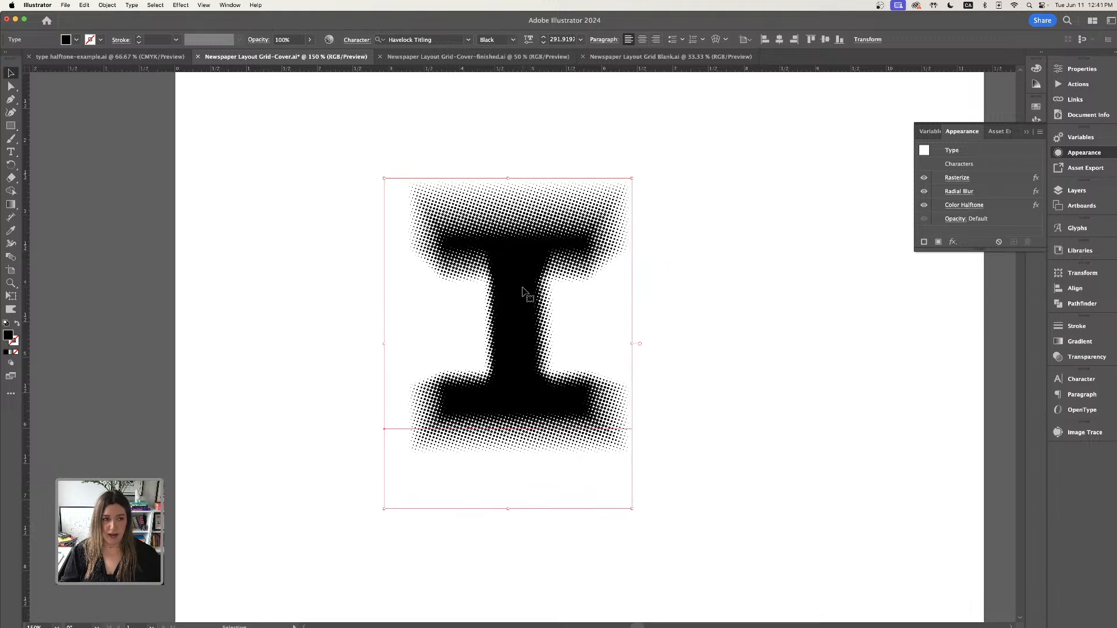
{"action": "left_click", "coordinate": [107, 5]}
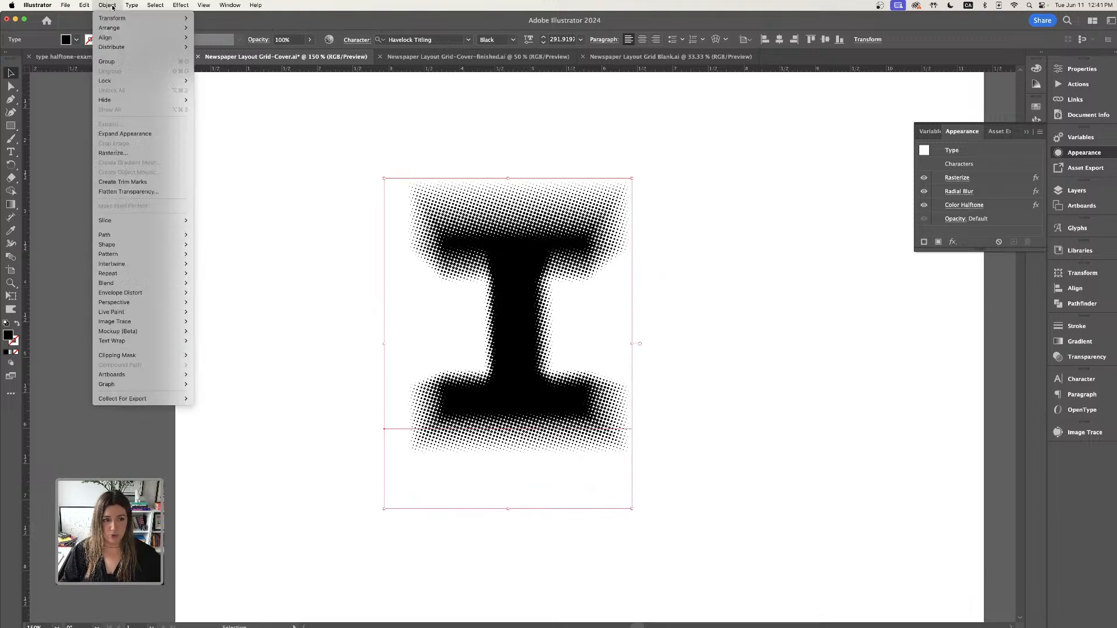
{"action": "left_click", "coordinate": [124, 134]}
{"action": "left_click", "coordinate": [720, 263]}
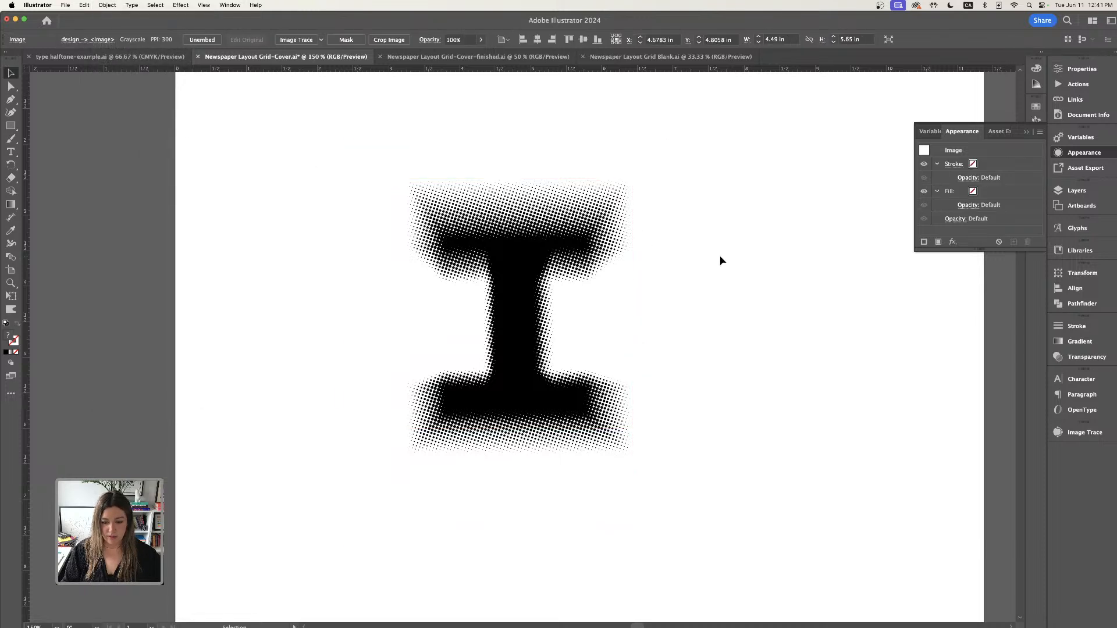
- Nudge the I image slightly and open the Image Trace panel beside it
{"action": "left_click", "coordinate": [501, 263]}
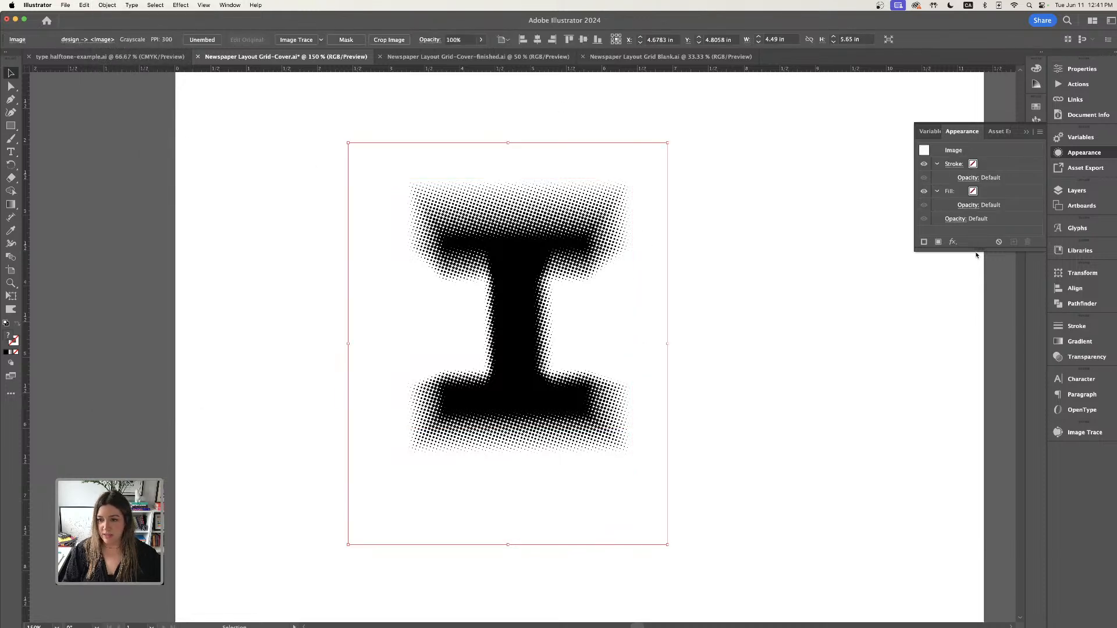
{"action": "left_click_drag", "start_coordinate": [979, 251], "coordinate": [980, 259]}
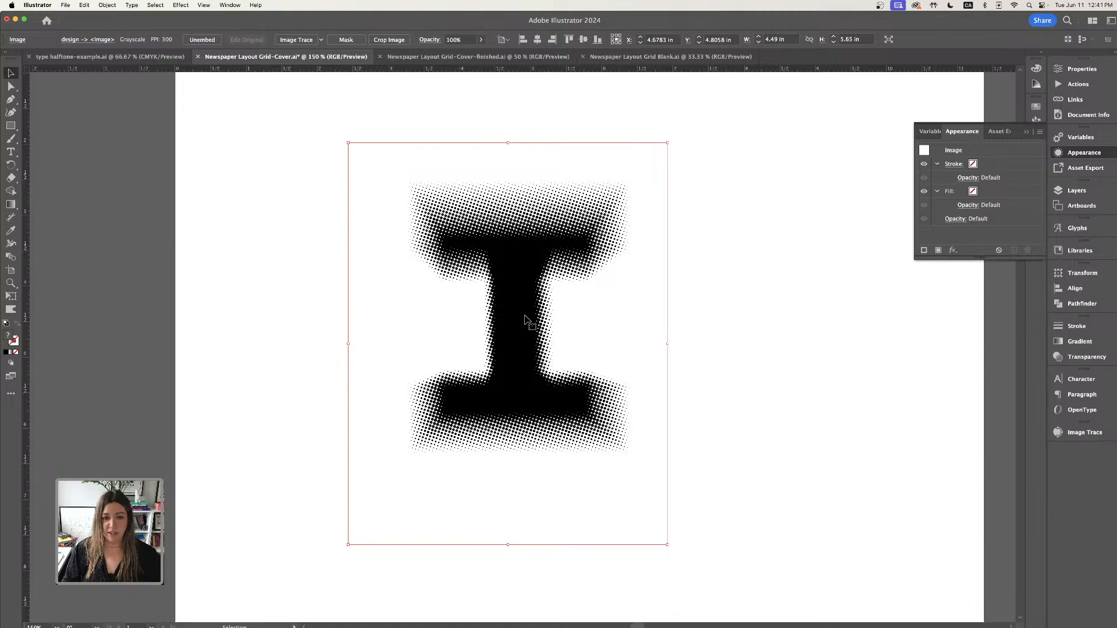
{"action": "left_click_drag", "start_coordinate": [527, 320], "coordinate": [503, 302]}
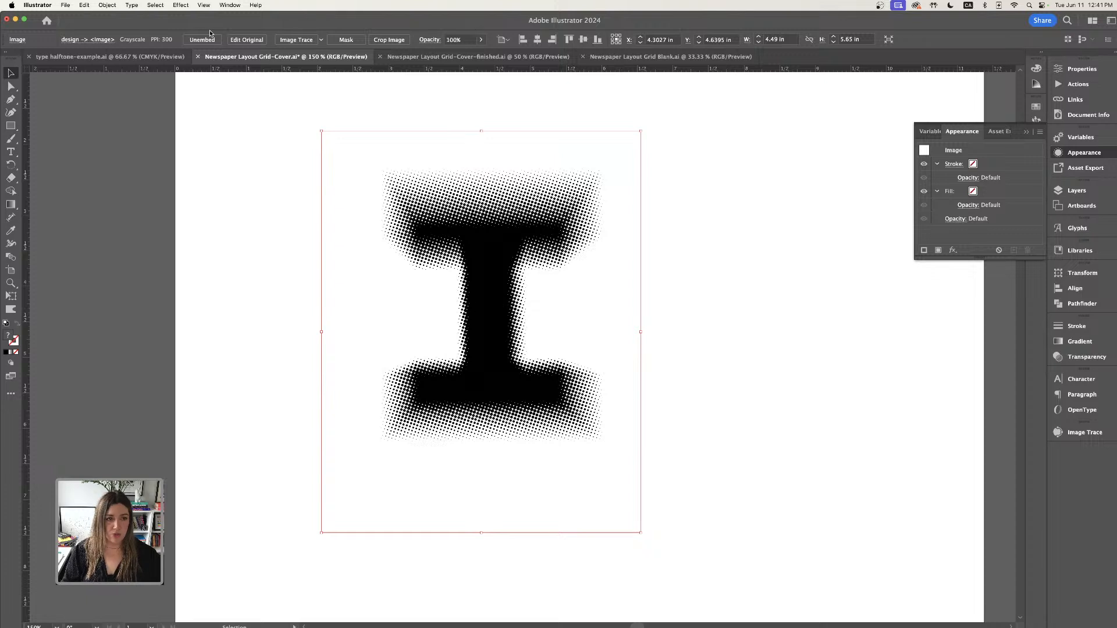
{"action": "left_click", "coordinate": [231, 5]}
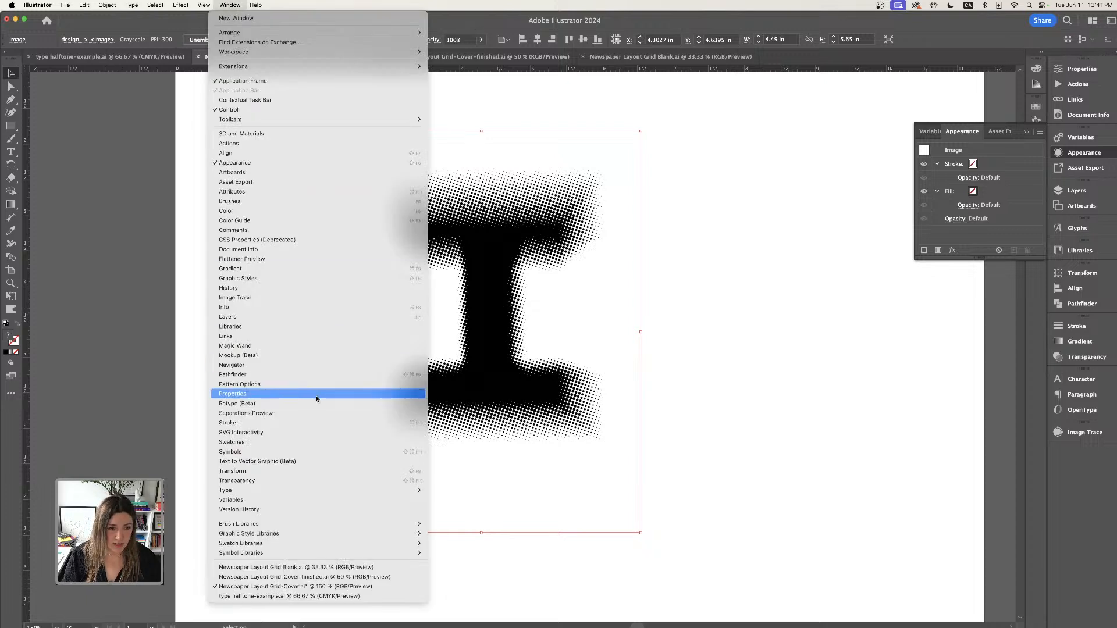
{"action": "left_click", "coordinate": [268, 299]}
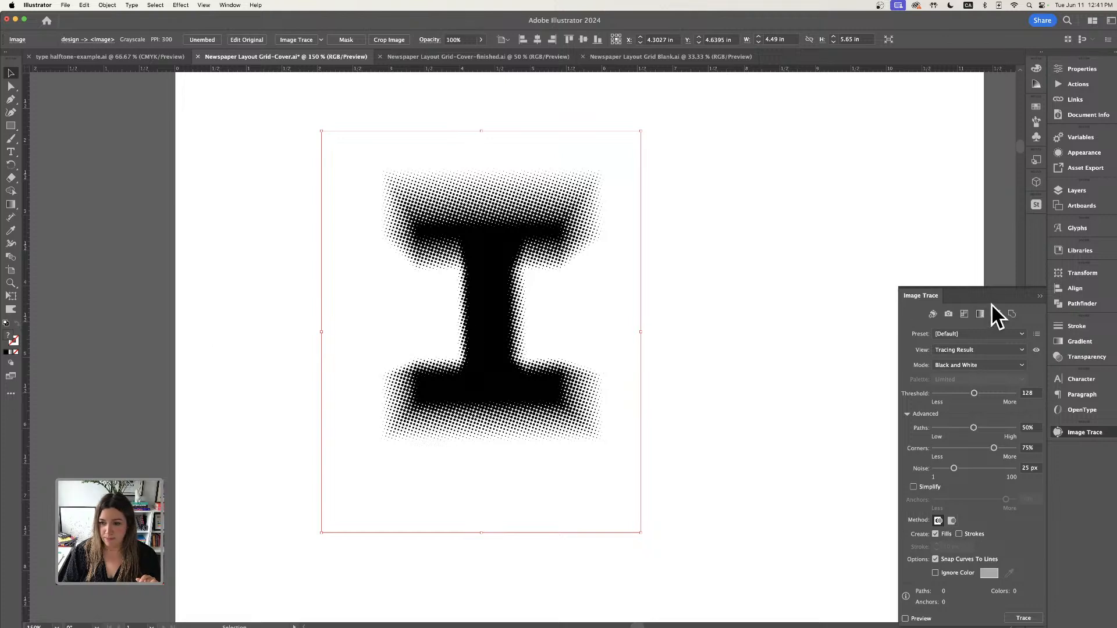
{"action": "left_click_drag", "start_coordinate": [1000, 298], "coordinate": [830, 144]}
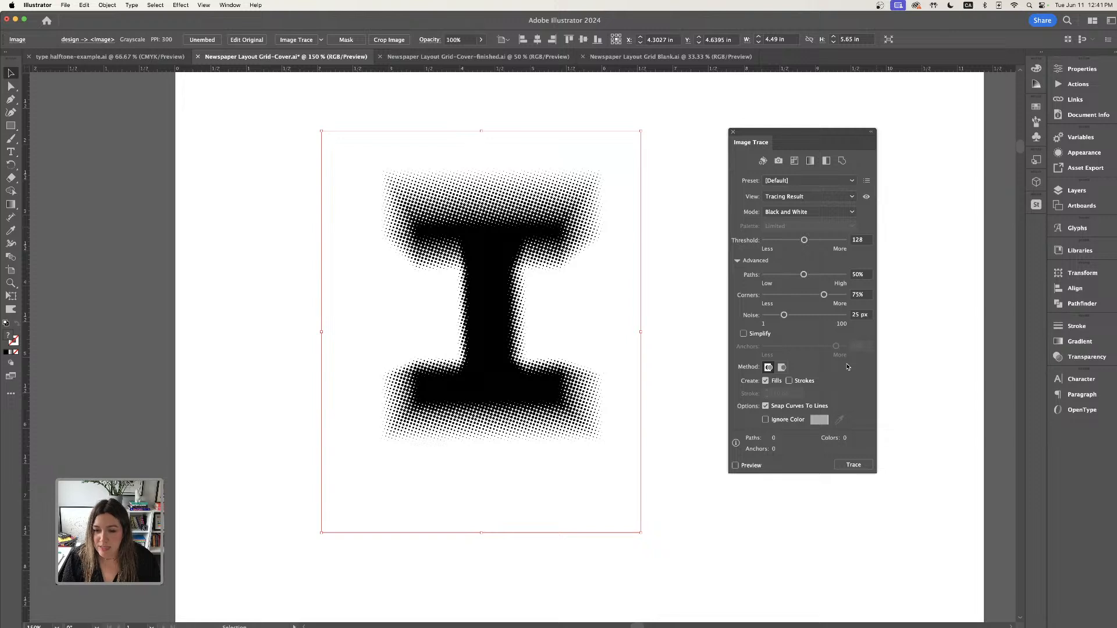
- Show the advanced trace options, set threshold 140, paths 44%, corners 68%, and turn on Preview
{"action": "left_click", "coordinate": [737, 261]}
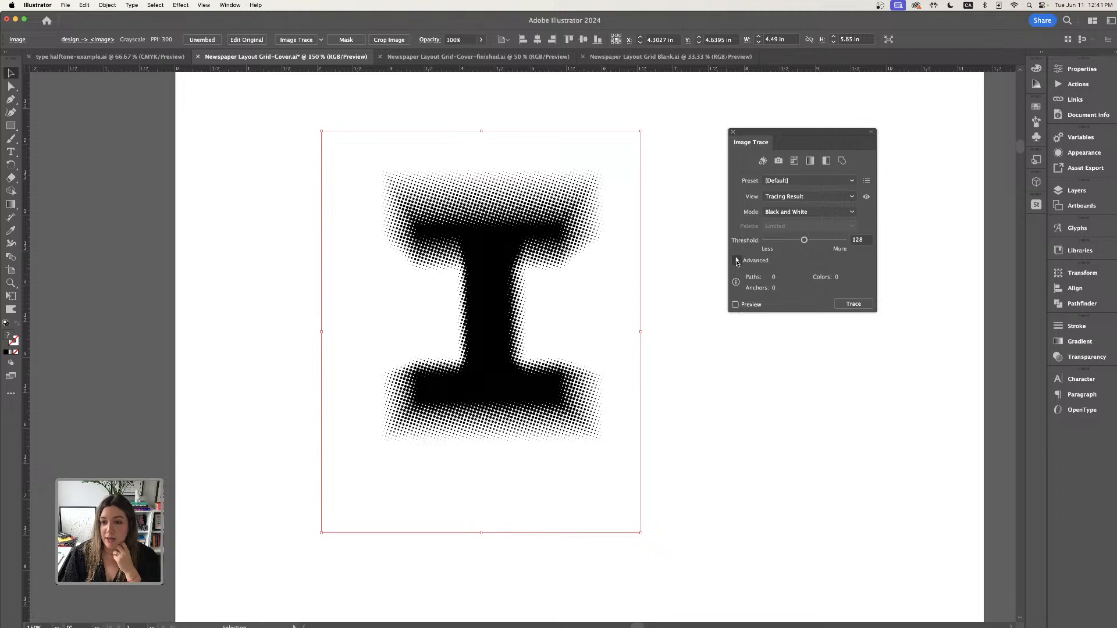
{"action": "left_click", "coordinate": [737, 261]}
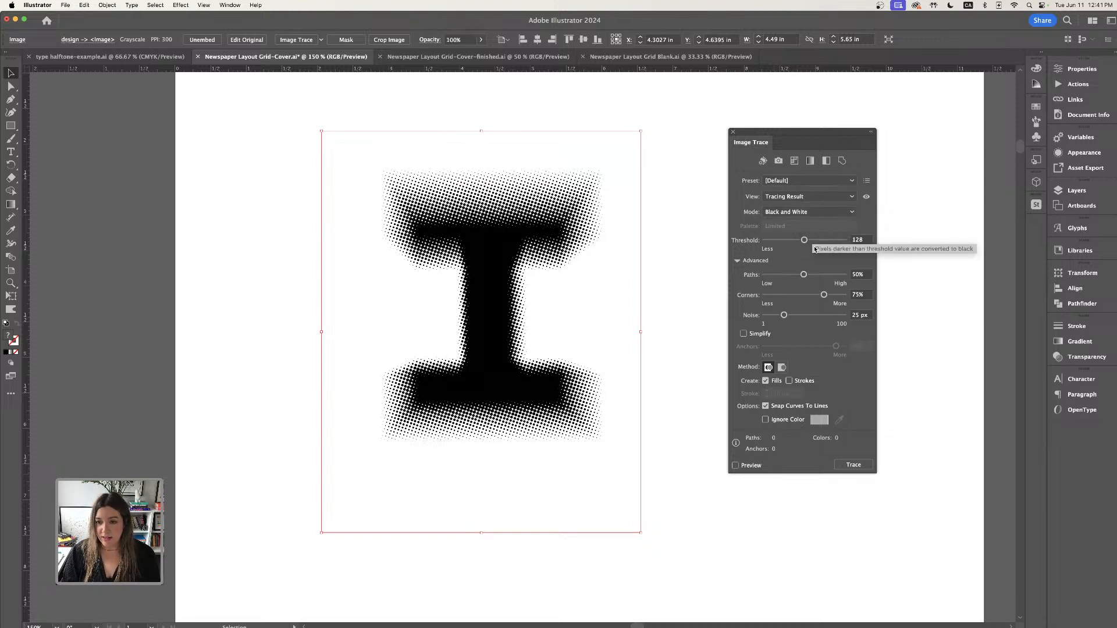
{"action": "left_click_drag", "start_coordinate": [804, 241], "coordinate": [808, 241]}
{"action": "left_click_drag", "start_coordinate": [823, 293], "coordinate": [799, 277]}
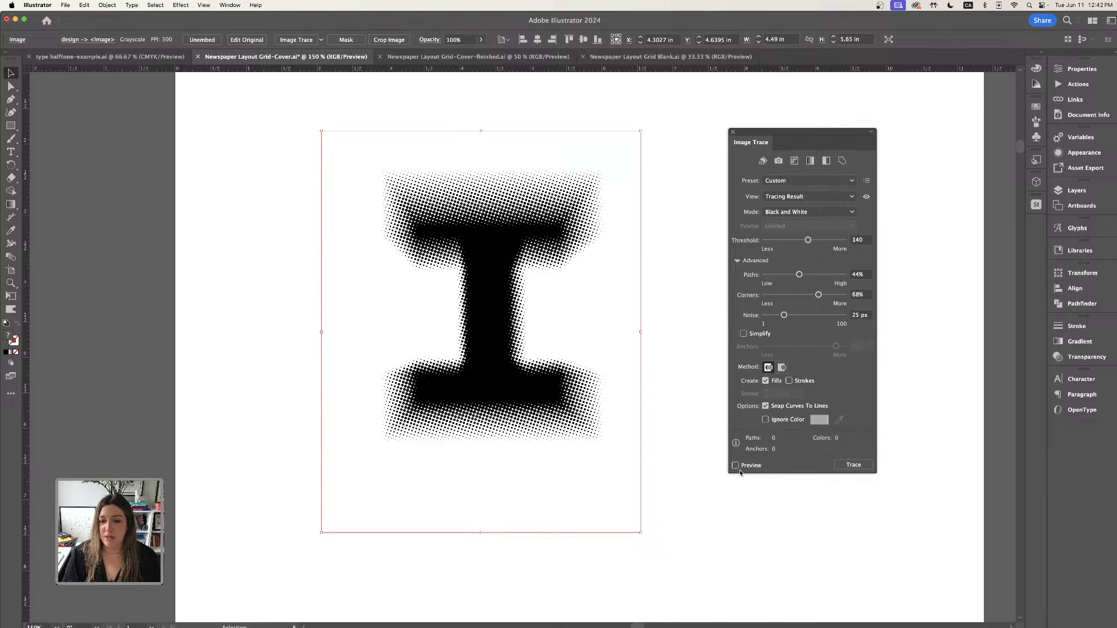
{"action": "left_click", "coordinate": [735, 466]}
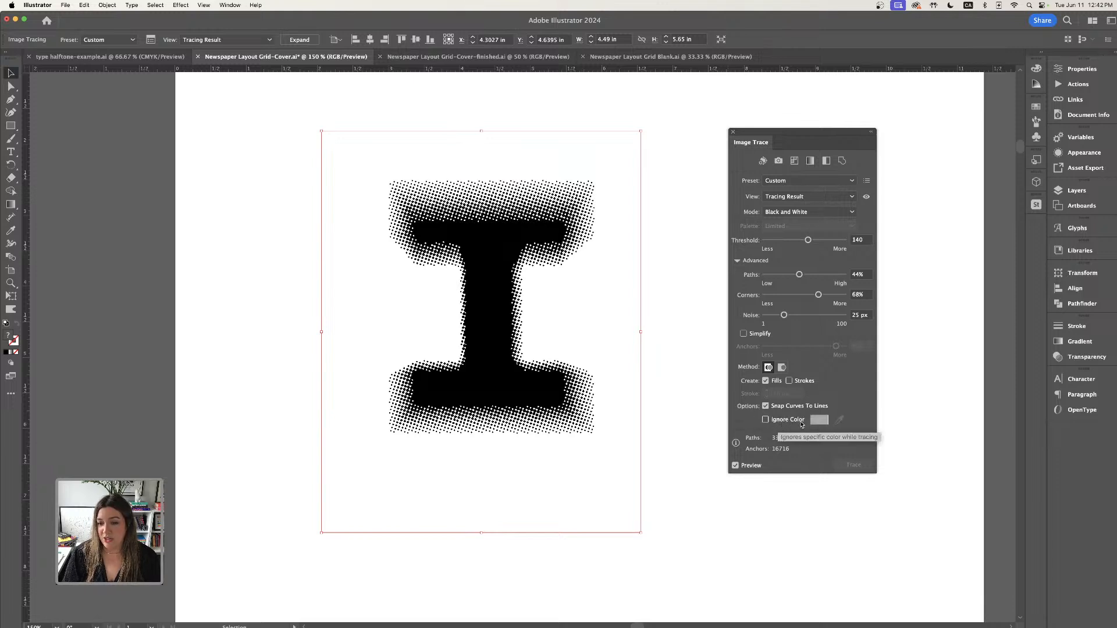
- Enable Ignore Color so the white background is left out of the trace
{"action": "left_click", "coordinate": [766, 421]}
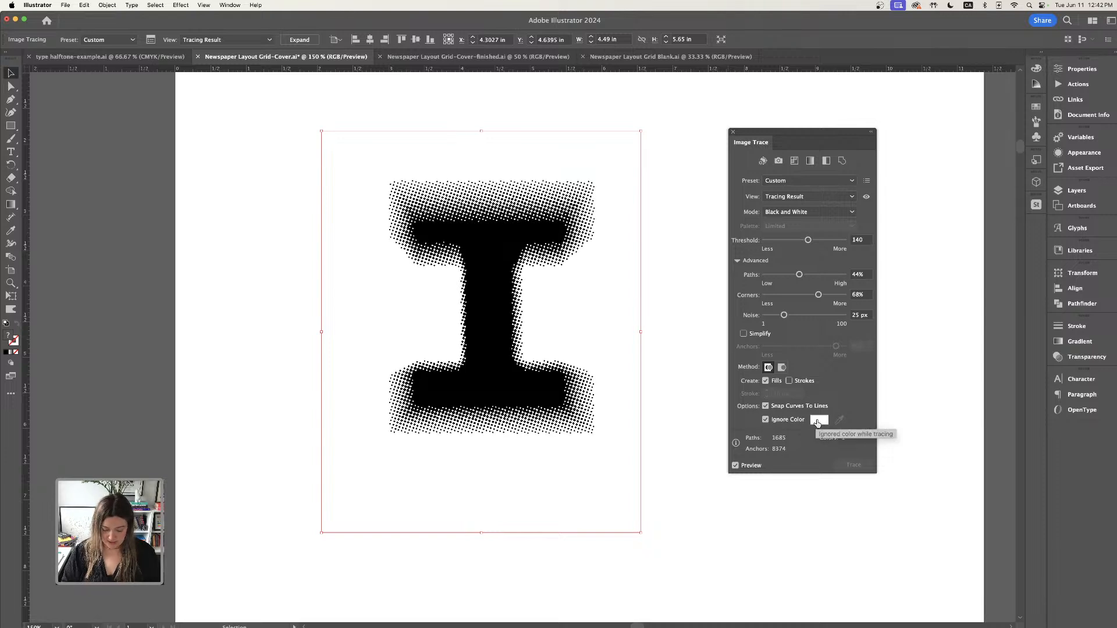
{"action": "key", "text": "super+minus"}
{"action": "mouse_move", "coordinate": [572, 392]}
{"action": "left_mouse_down"}
{"action": "mouse_move", "coordinate": [226, 380]}
{"action": "mouse_move", "coordinate": [222, 358]}
{"action": "mouse_move", "coordinate": [576, 291]}
{"action": "mouse_move", "coordinate": [578, 379]}
{"action": "left_mouse_up"}
{"action": "key", "text": "super+equal"}
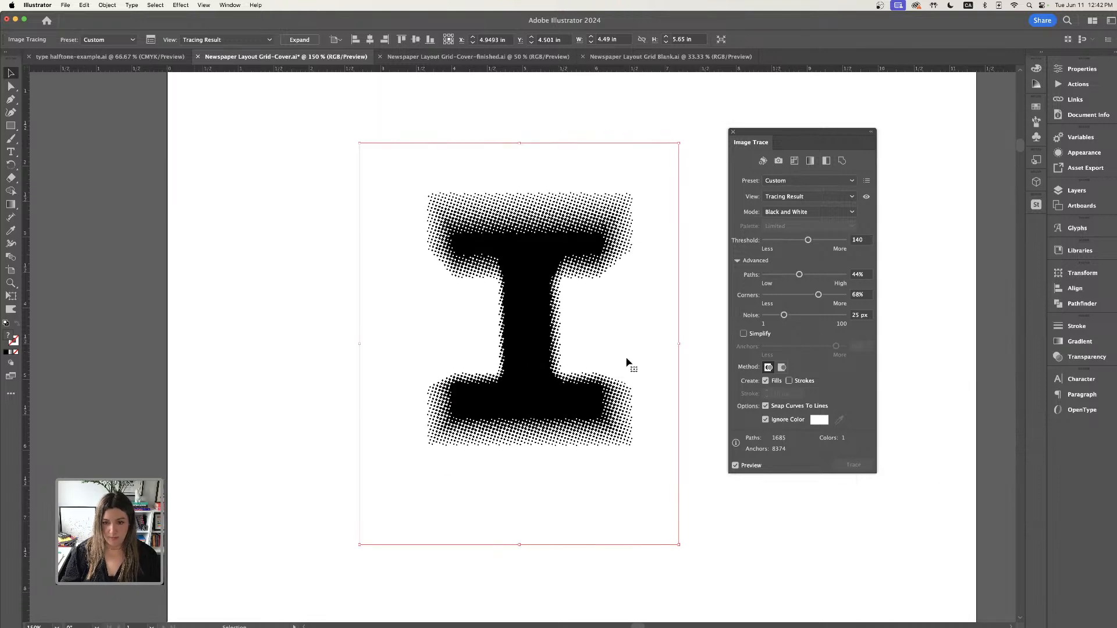
- Lower the trace's paths to 40% and threshold to 45
{"action": "left_click_drag", "start_coordinate": [799, 274], "coordinate": [796, 278]}
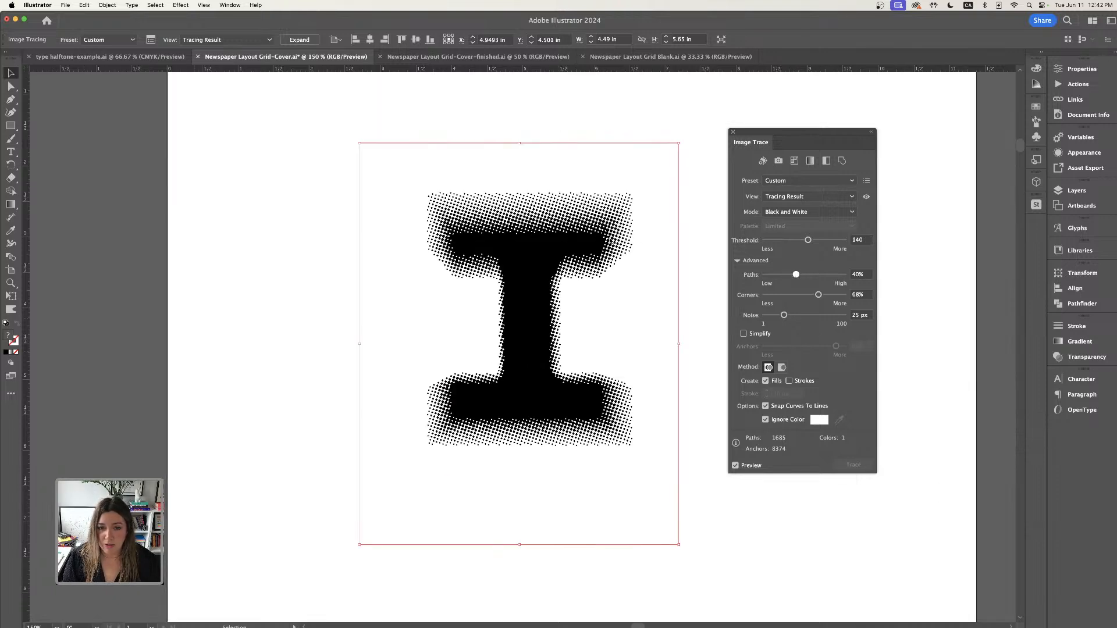
{"action": "left_click_drag", "start_coordinate": [808, 240], "coordinate": [783, 242]}
{"action": "key", "text": "super+equal"}
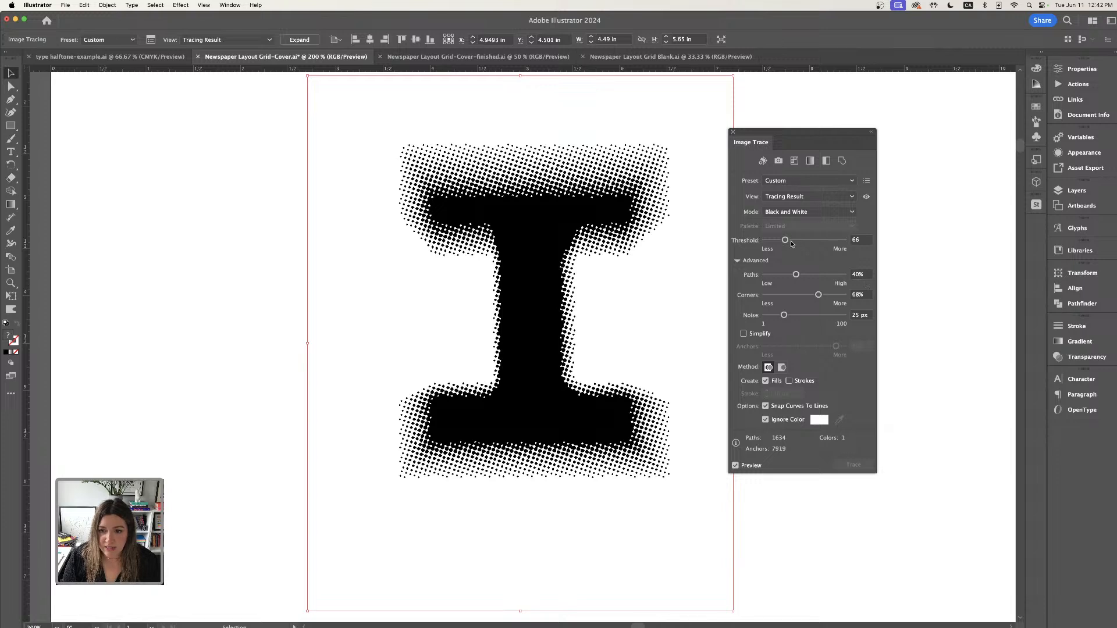
{"action": "left_click_drag", "start_coordinate": [783, 242], "coordinate": [778, 243]}
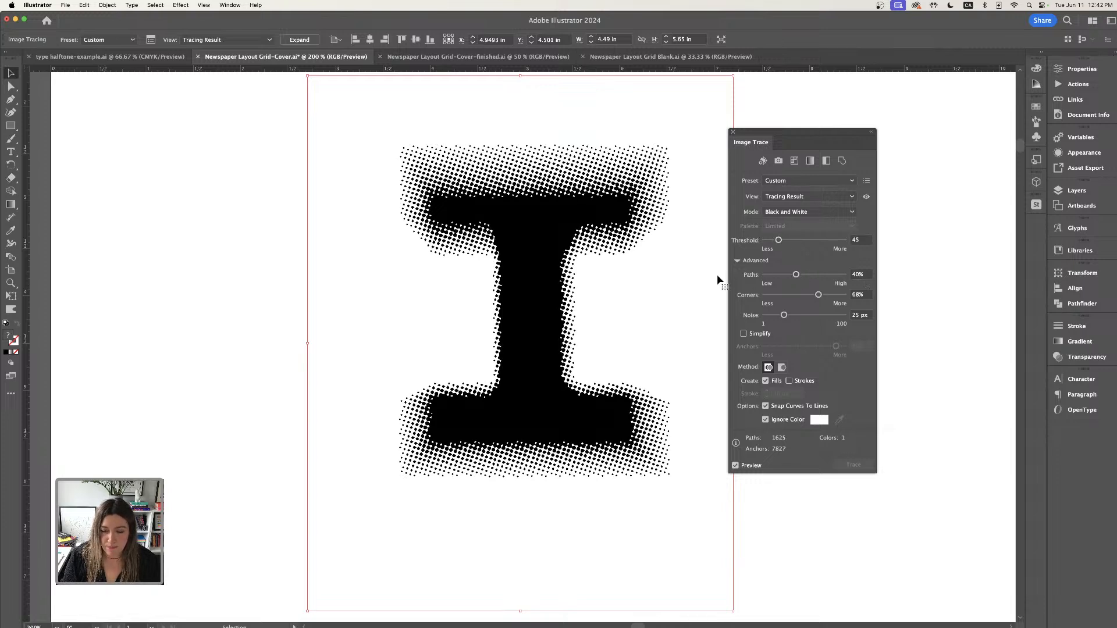
{"action": "mouse_move", "coordinate": [580, 426]}
{"action": "left_mouse_down"}
{"action": "mouse_move", "coordinate": [433, 435]}
{"action": "mouse_move", "coordinate": [434, 426]}
{"action": "left_mouse_up"}
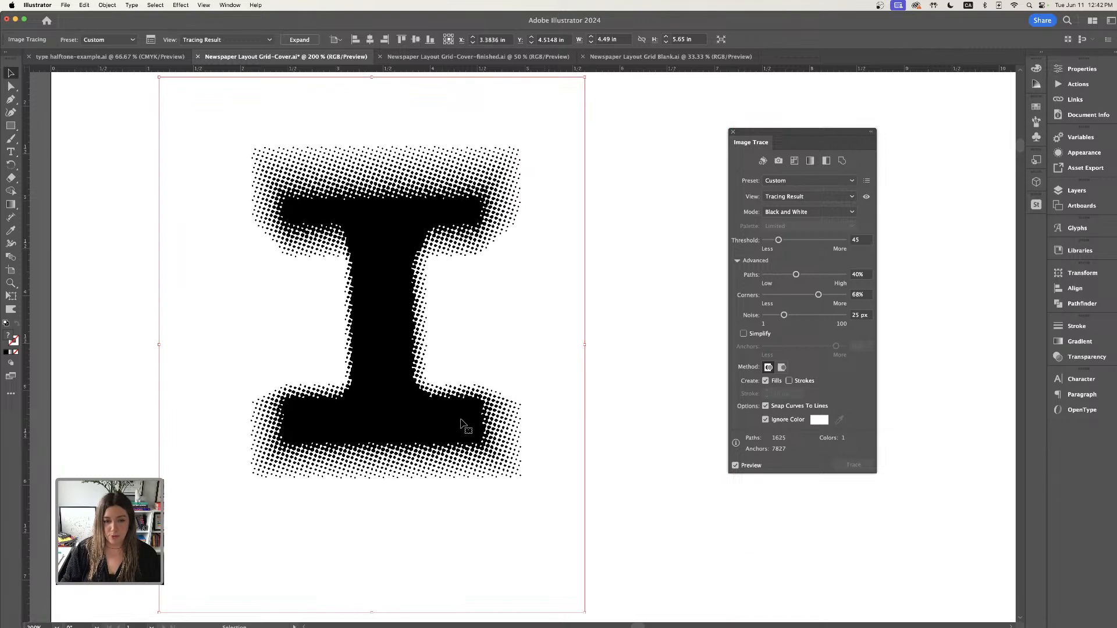
{"action": "key", "text": "super+minus"}
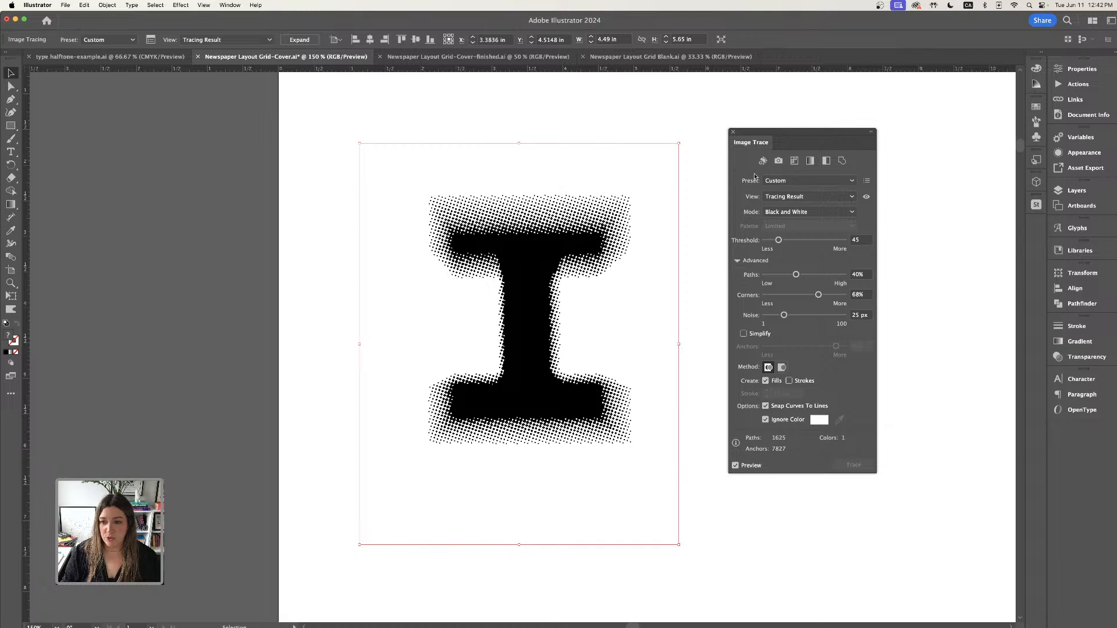
- Expand the tracing into vector paths and move the traced I off the cover onto the pasteboard
{"action": "left_click", "coordinate": [1081, 69]}
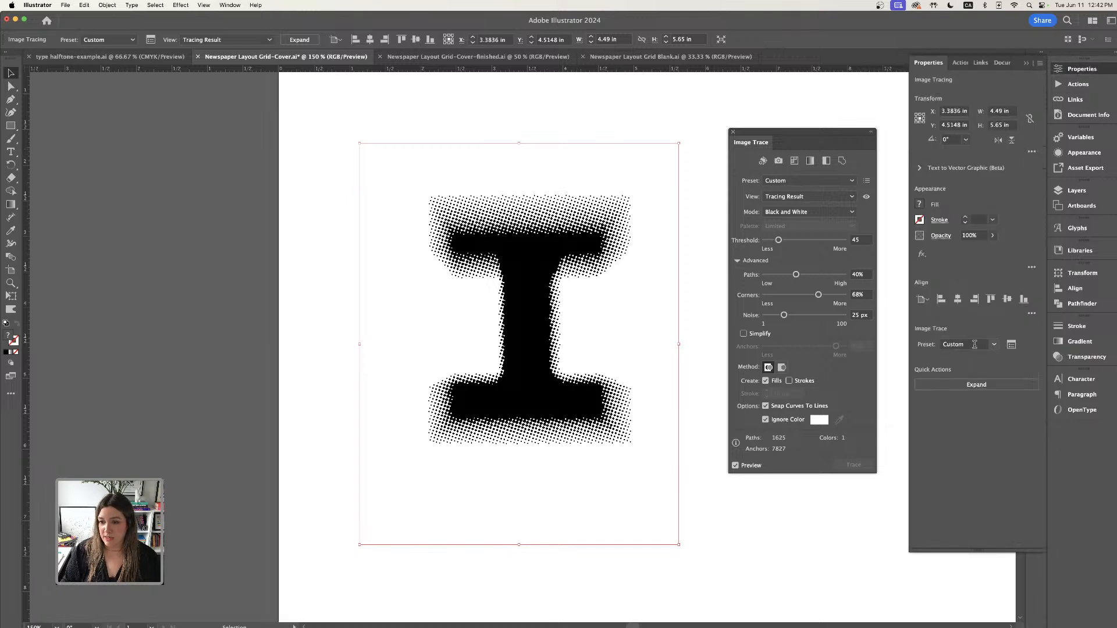
{"action": "left_click", "coordinate": [976, 387]}
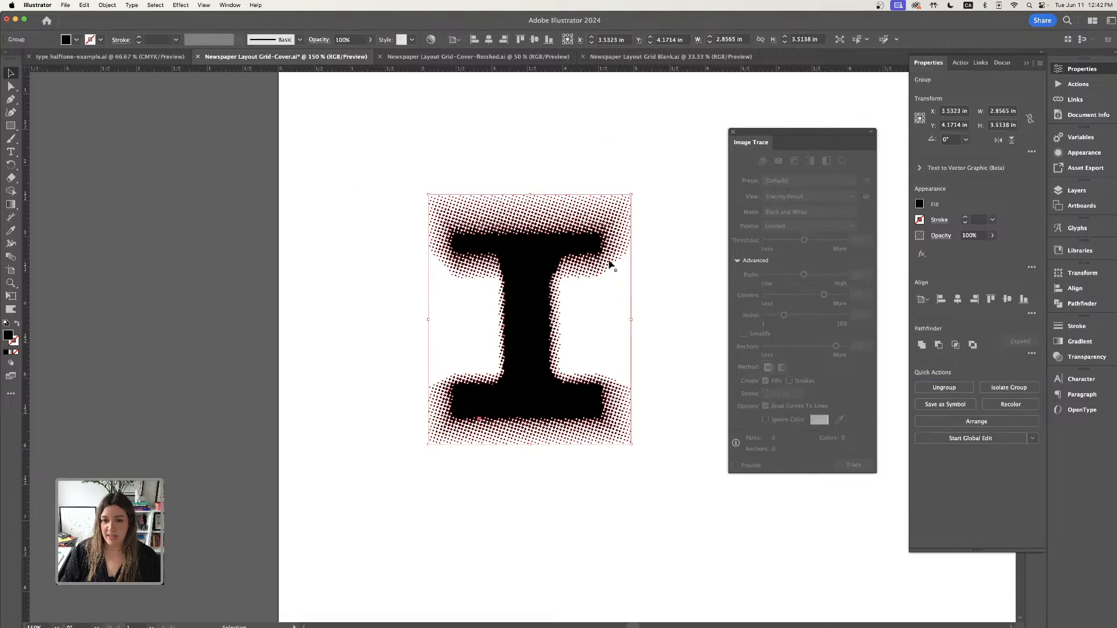
{"action": "mouse_move", "coordinate": [605, 257]}
{"action": "left_mouse_down"}
{"action": "mouse_move", "coordinate": [276, 242]}
{"action": "mouse_move", "coordinate": [579, 240]}
{"action": "mouse_move", "coordinate": [170, 242]}
{"action": "left_mouse_up"}
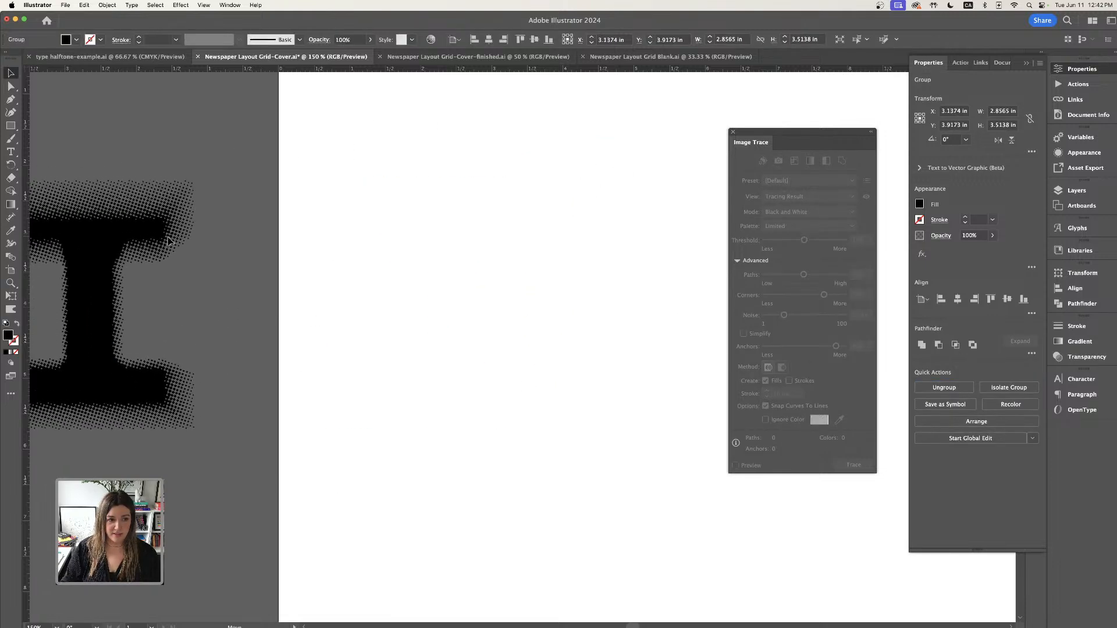
{"action": "scroll", "coordinate": [392, 314], "scroll_direction": "left", "scroll_amount": 10}
{"action": "left_click_drag", "start_coordinate": [427, 344], "coordinate": [424, 386]}
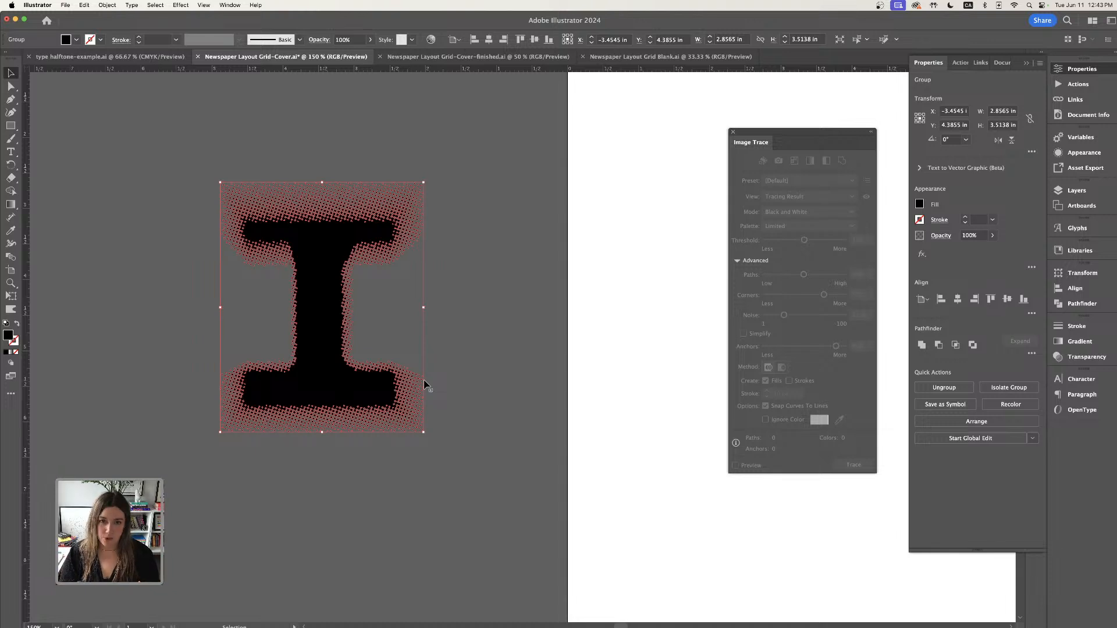
{"action": "key", "text": "super+minus"}
{"action": "left_click_drag", "start_coordinate": [623, 324], "coordinate": [419, 305]}
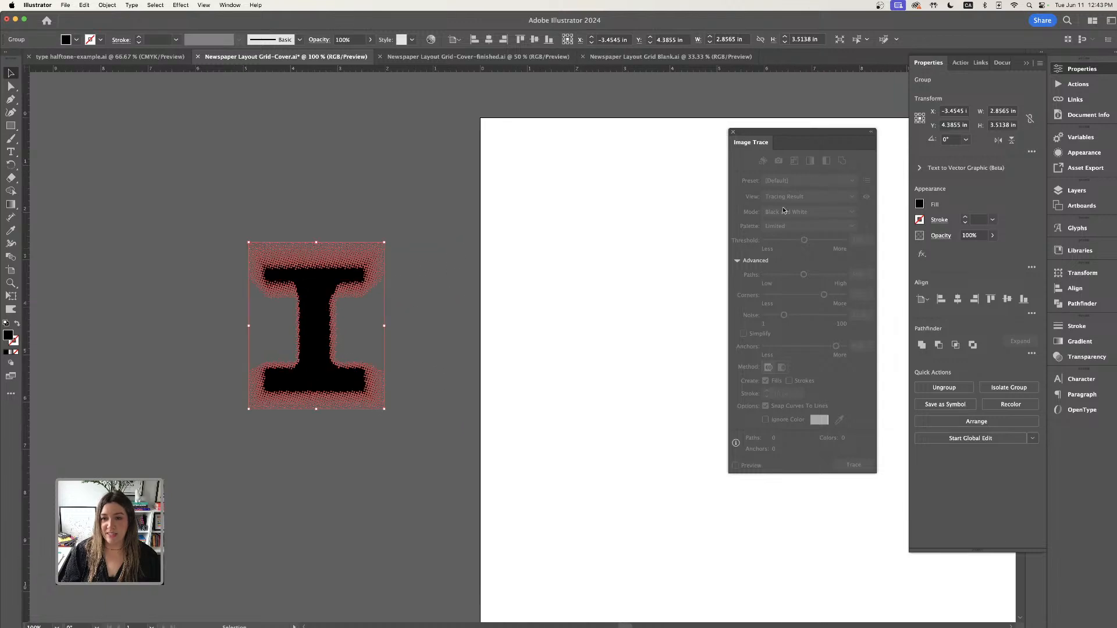
- Close the Image Trace and Properties panels
{"action": "mouse_move", "coordinate": [813, 134]}
{"action": "left_mouse_down"}
{"action": "mouse_move", "coordinate": [879, 245]}
{"action": "mouse_move", "coordinate": [1047, 427]}
{"action": "left_mouse_up"}
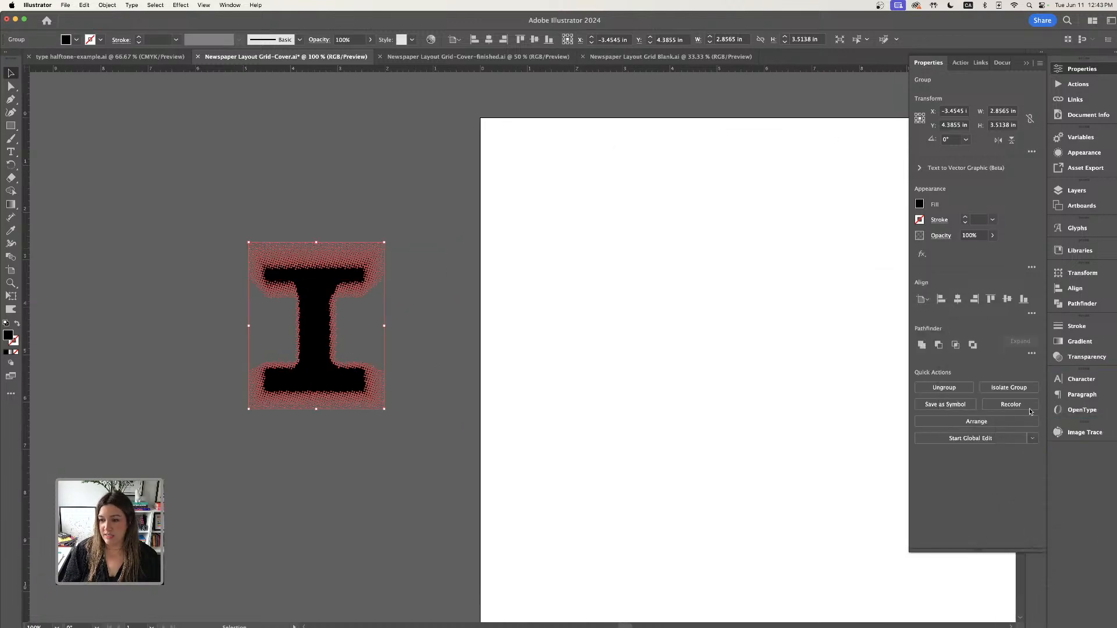
{"action": "left_click", "coordinate": [1025, 62]}
{"action": "key", "text": "super+minus"}
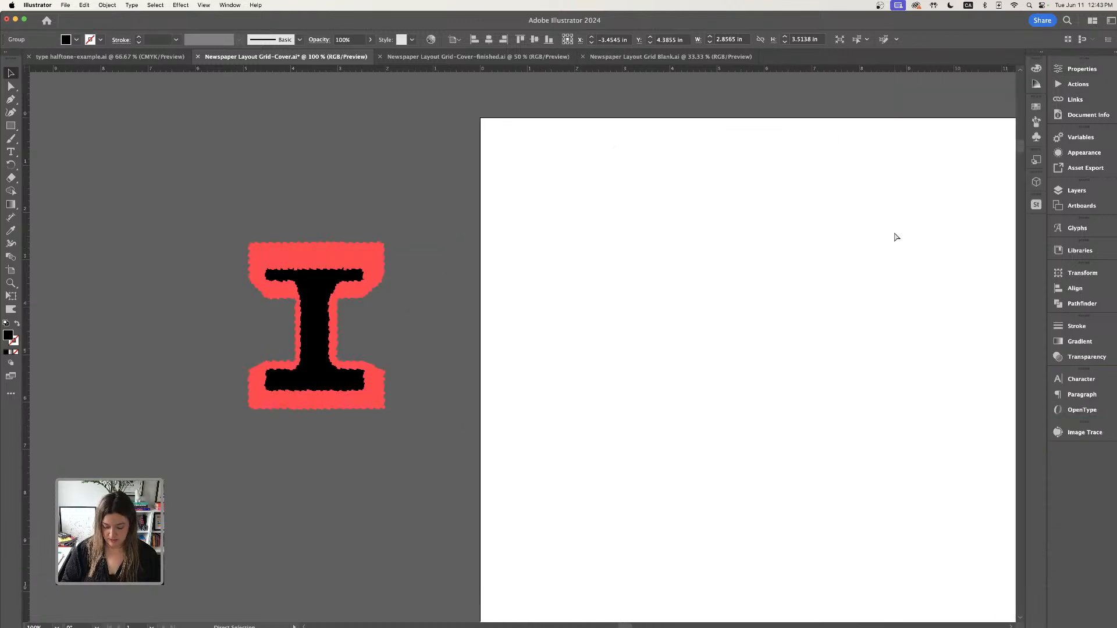
{"action": "scroll", "coordinate": [895, 235], "scroll_direction": "right", "scroll_amount": 10}
{"action": "left_click_drag", "start_coordinate": [695, 224], "coordinate": [534, 234]}
{"action": "left_click_drag", "start_coordinate": [524, 226], "coordinate": [702, 199]}
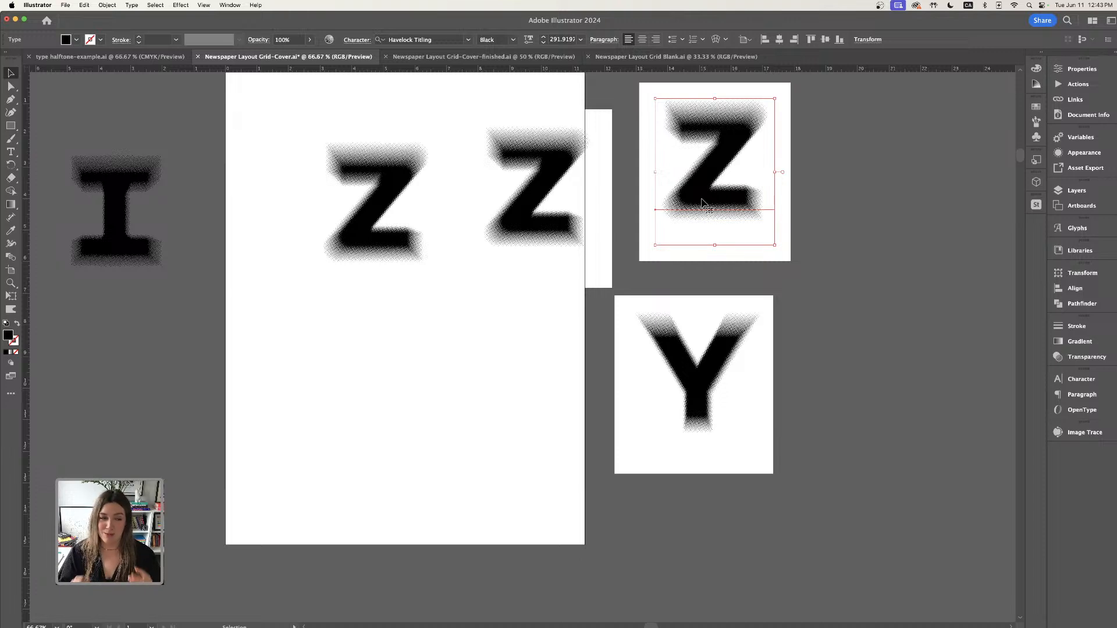
{"action": "left_click_drag", "start_coordinate": [697, 179], "coordinate": [786, 197]}
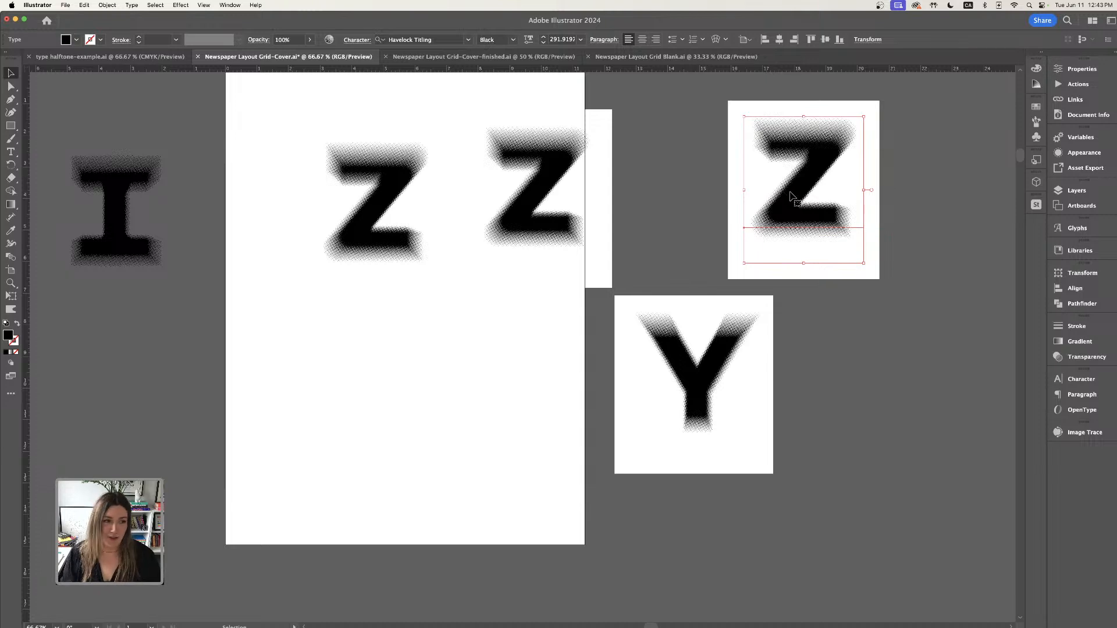
{"action": "key", "text": "a"}
{"action": "key", "text": "super+z"}
{"action": "key", "text": "super+z"}
{"action": "key", "text": "super+z"}
{"action": "key", "text": "super+z"}
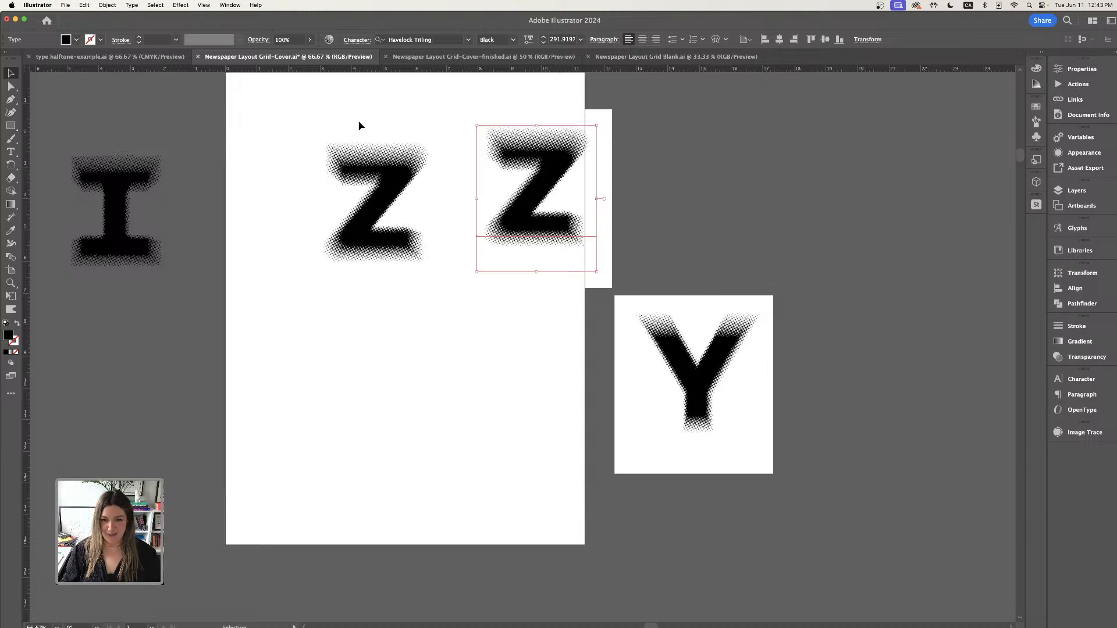
- Move the Z to the cover's lower right and the traced I to the top of the cover
{"action": "left_click_drag", "start_coordinate": [366, 184], "coordinate": [519, 355]}
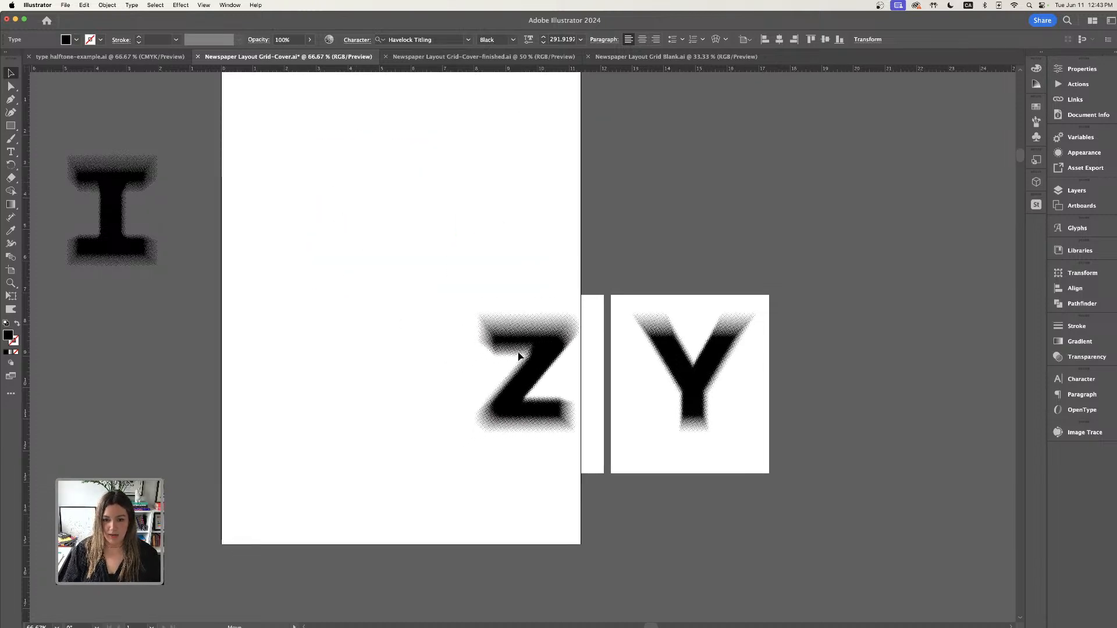
{"action": "left_click_drag", "start_coordinate": [155, 216], "coordinate": [454, 168]}
{"action": "left_click_drag", "start_coordinate": [507, 204], "coordinate": [599, 215]}
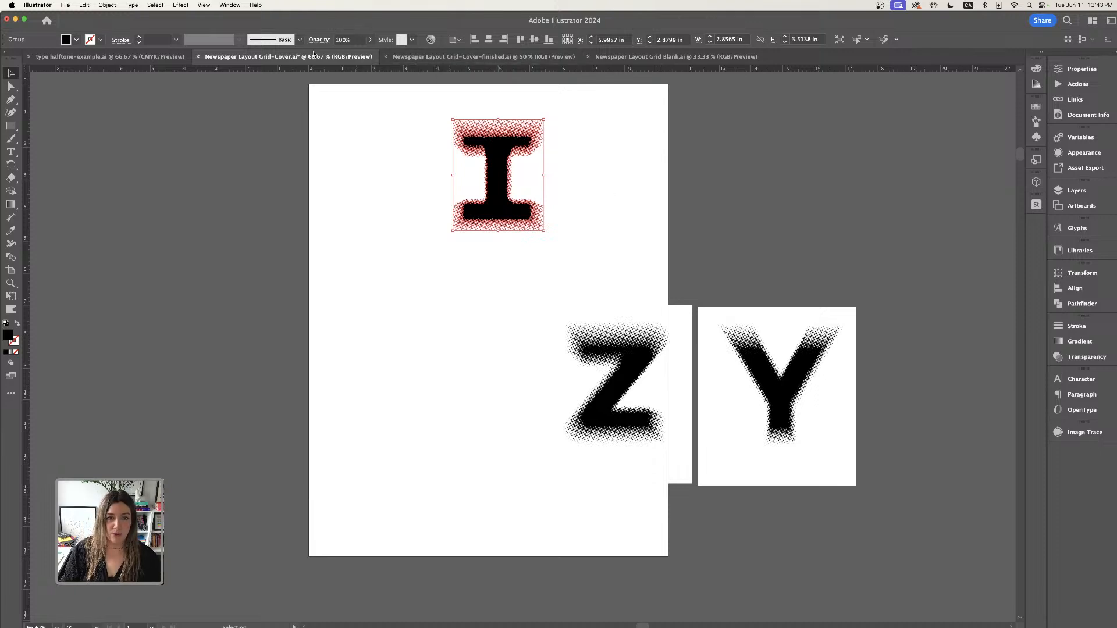
- Rearrange the letters: place the Z on the cover's left side and move the I and Y off onto the pasteboard
{"action": "left_click", "coordinate": [564, 232]}
{"action": "key", "text": "super+a"}
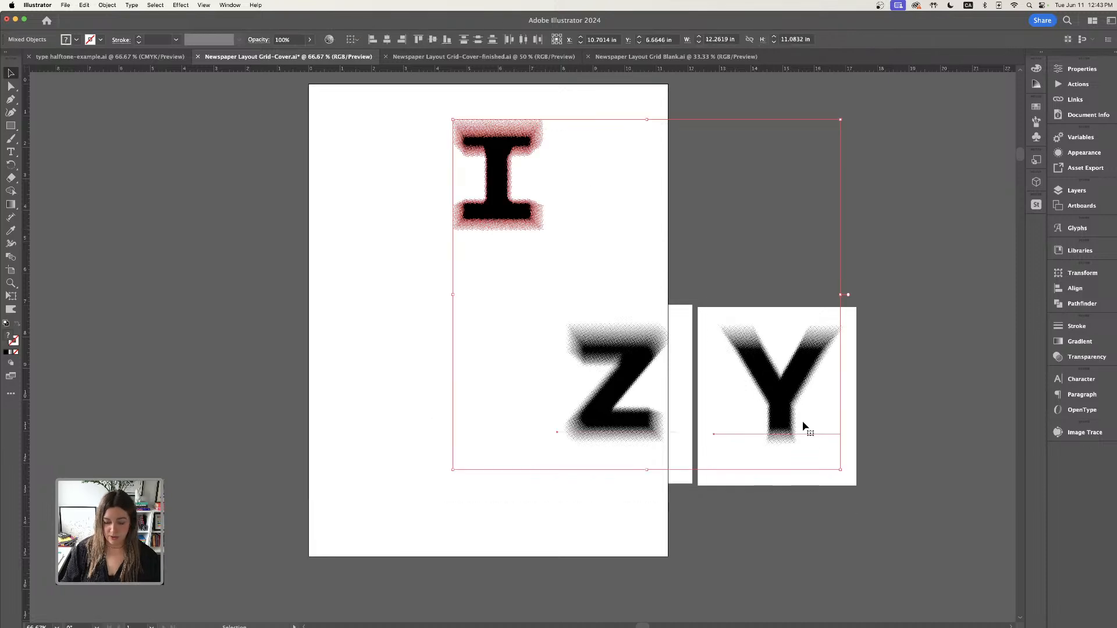
{"action": "key", "text": "super+minus"}
{"action": "left_click_drag", "start_coordinate": [409, 260], "coordinate": [696, 199]}
{"action": "left_click", "coordinate": [690, 411]}
{"action": "left_click", "coordinate": [797, 393]}
{"action": "left_click_drag", "start_coordinate": [797, 394], "coordinate": [348, 401]}
{"action": "left_click_drag", "start_coordinate": [462, 419], "coordinate": [495, 401]}
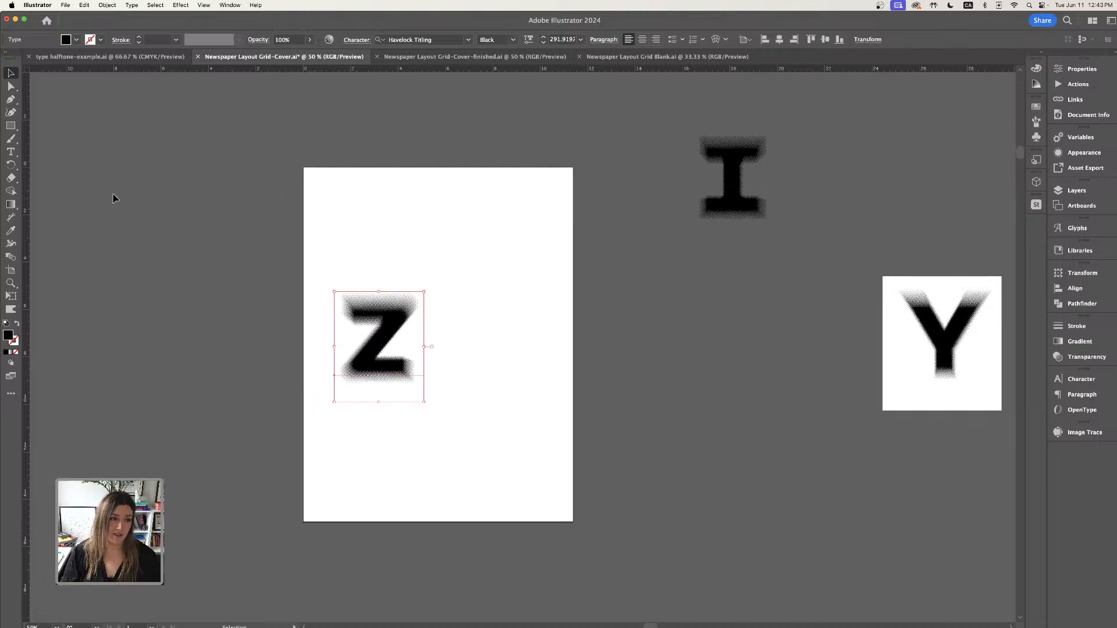
- Replace the Z's text with DESIGNER CONFESSIONS on two lines
{"action": "key", "text": "t"}
{"action": "double_click", "coordinate": [373, 358]}
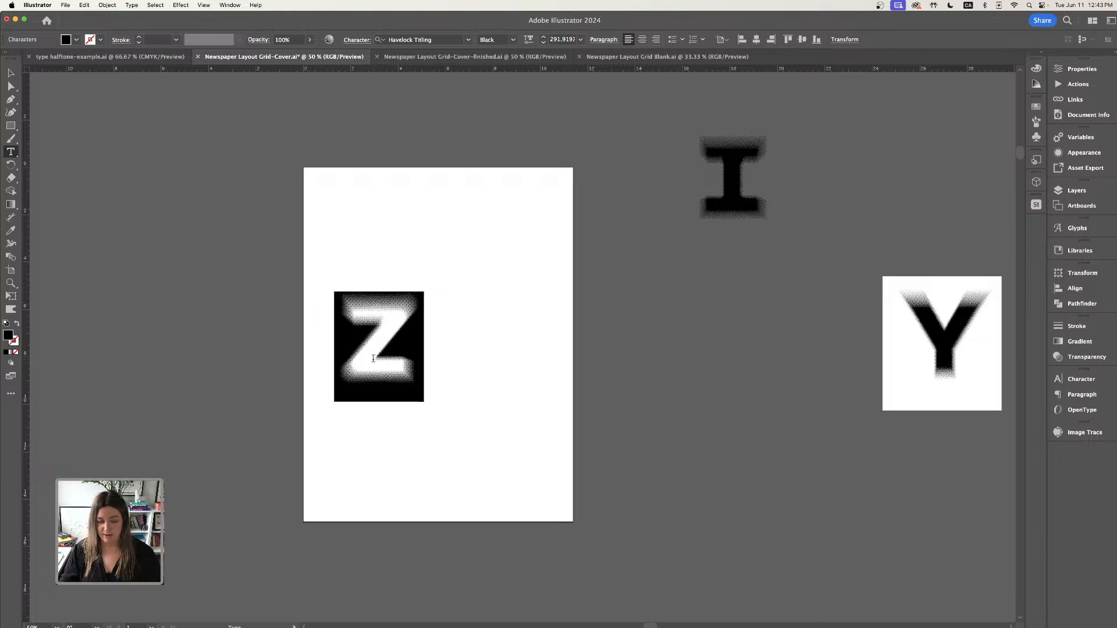
{"action": "type", "text": "DES"}
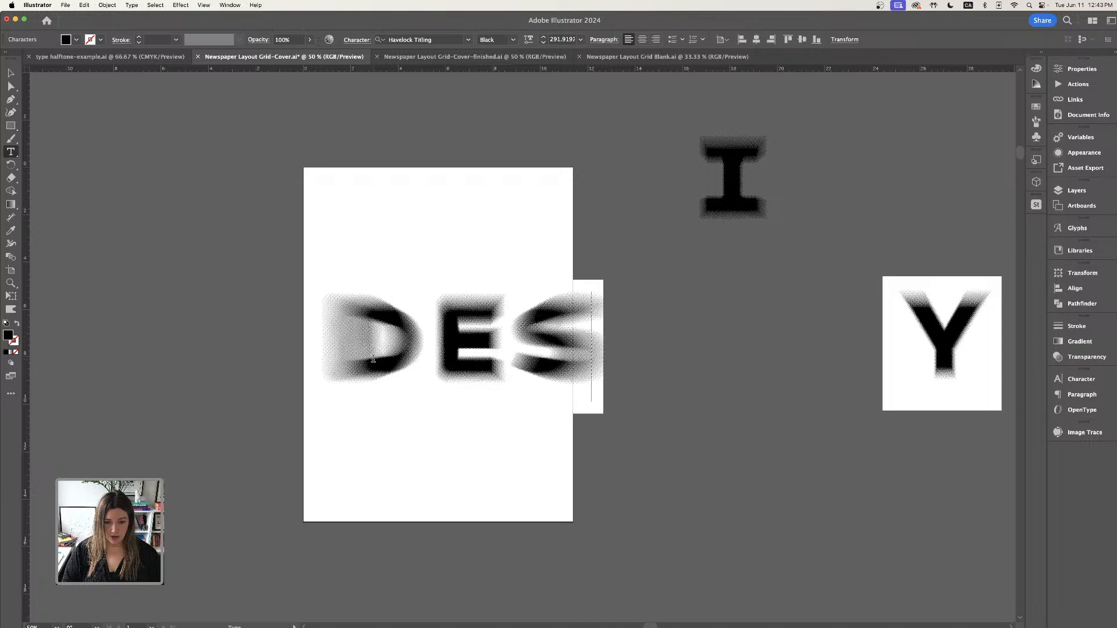
{"action": "type", "text": "IGN"}
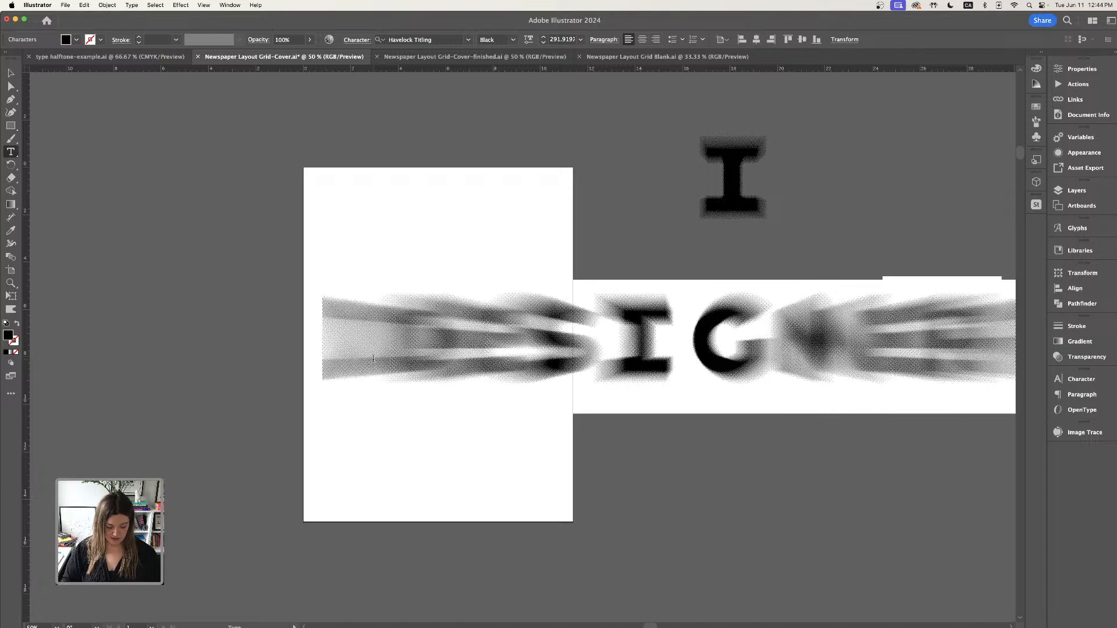
{"action": "type", "text": "CONFESSIO"}
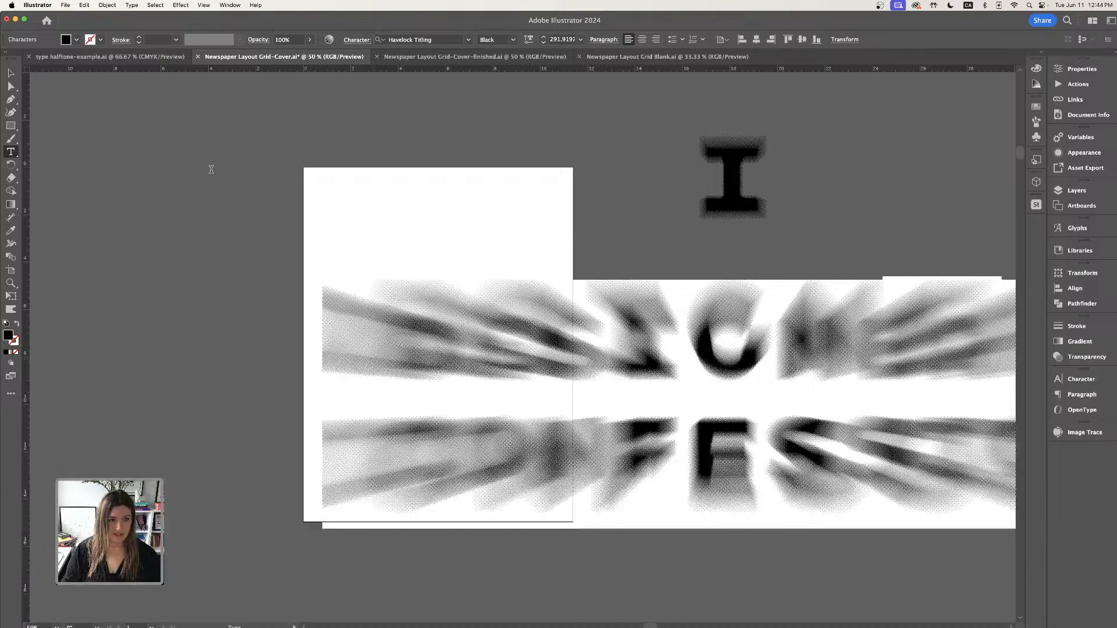
{"action": "key", "text": "Escape"}
- Move the DESIGNER CONFESSIONS text block down over the lower half of the cover
{"action": "left_click_drag", "start_coordinate": [752, 357], "coordinate": [429, 317]}
{"action": "key", "text": "super+minus"}
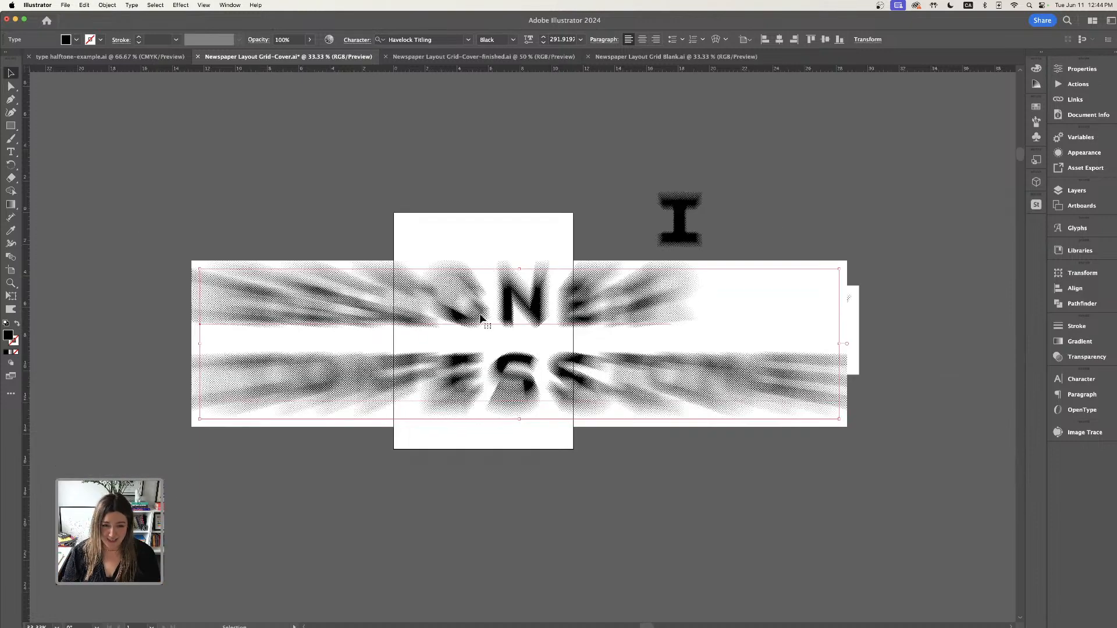
{"action": "left_click_drag", "start_coordinate": [492, 313], "coordinate": [431, 407]}
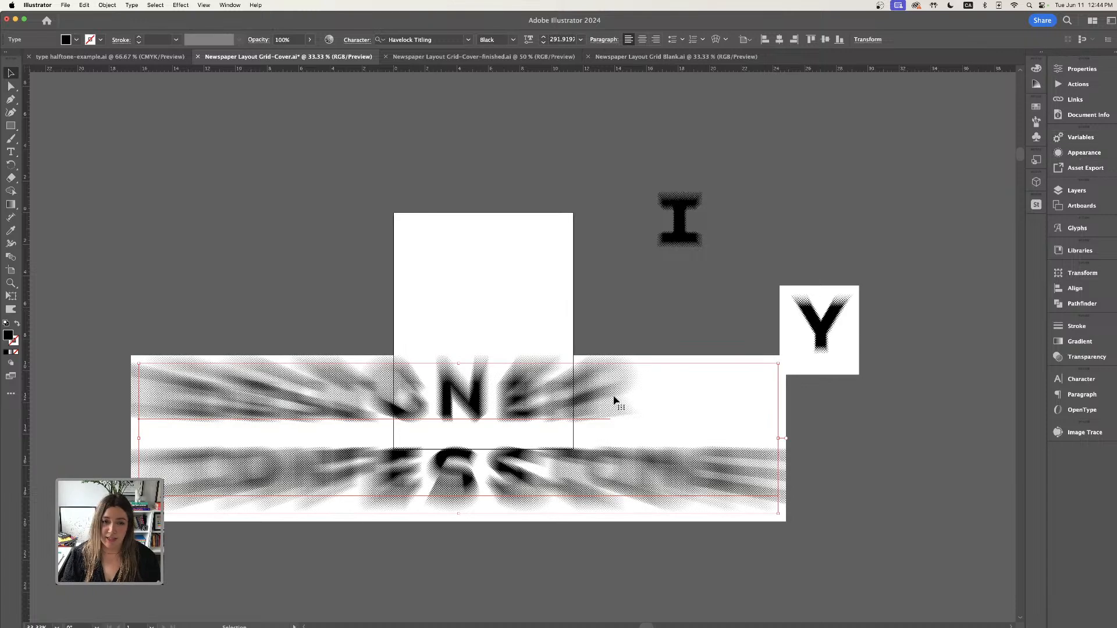
- Edit the Radial Blur effect on the title text and lower its blur amount
{"action": "left_click", "coordinate": [1076, 152]}
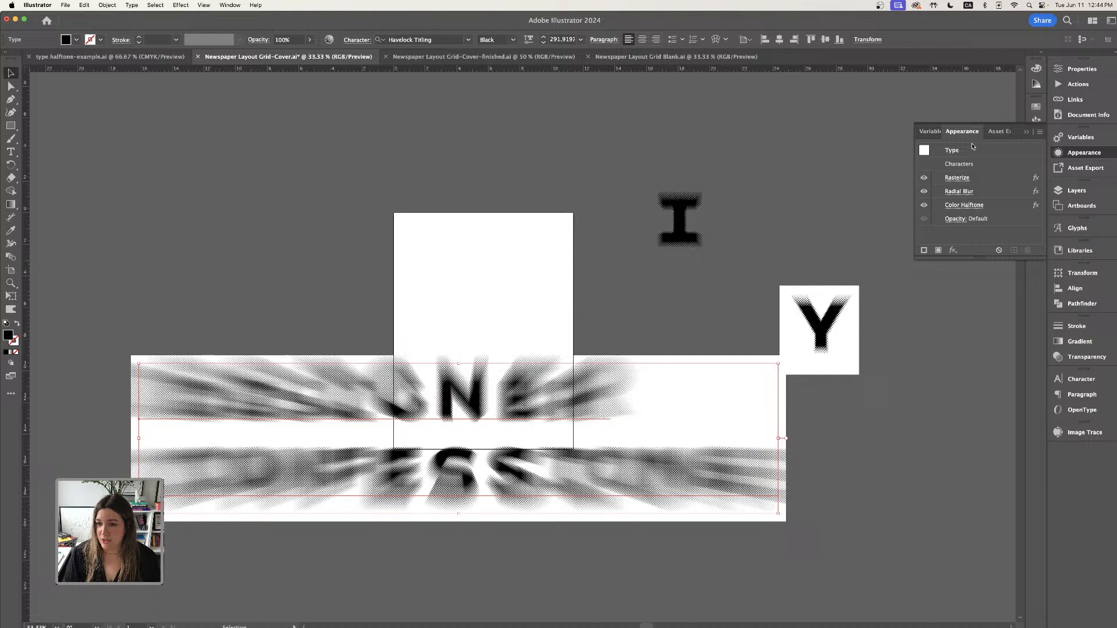
{"action": "left_click", "coordinate": [958, 192]}
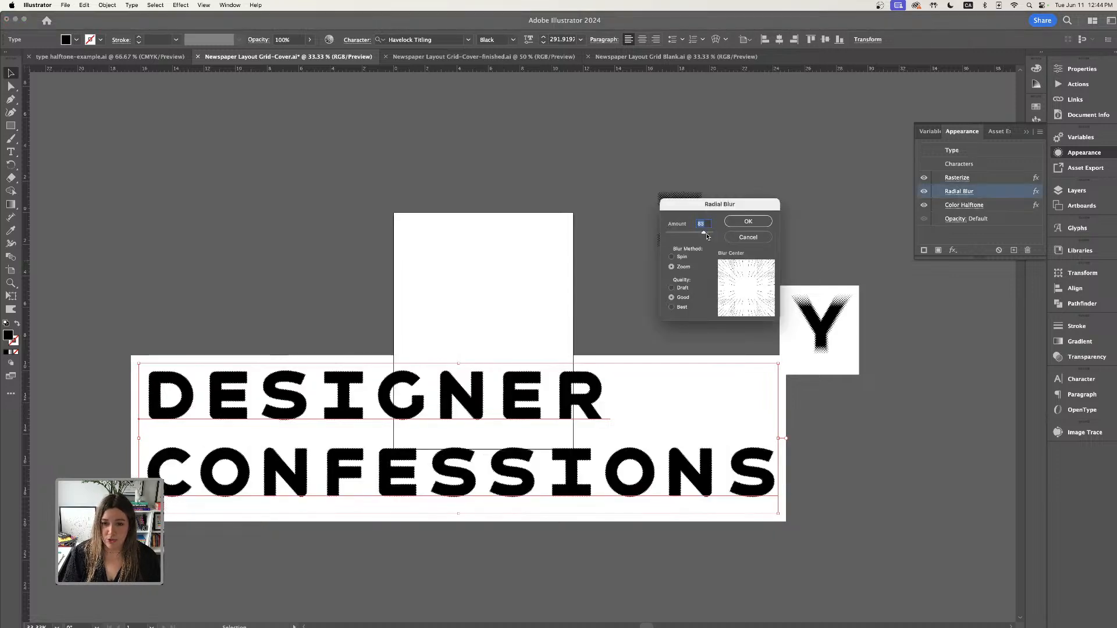
{"action": "left_click_drag", "start_coordinate": [706, 234], "coordinate": [675, 236]}
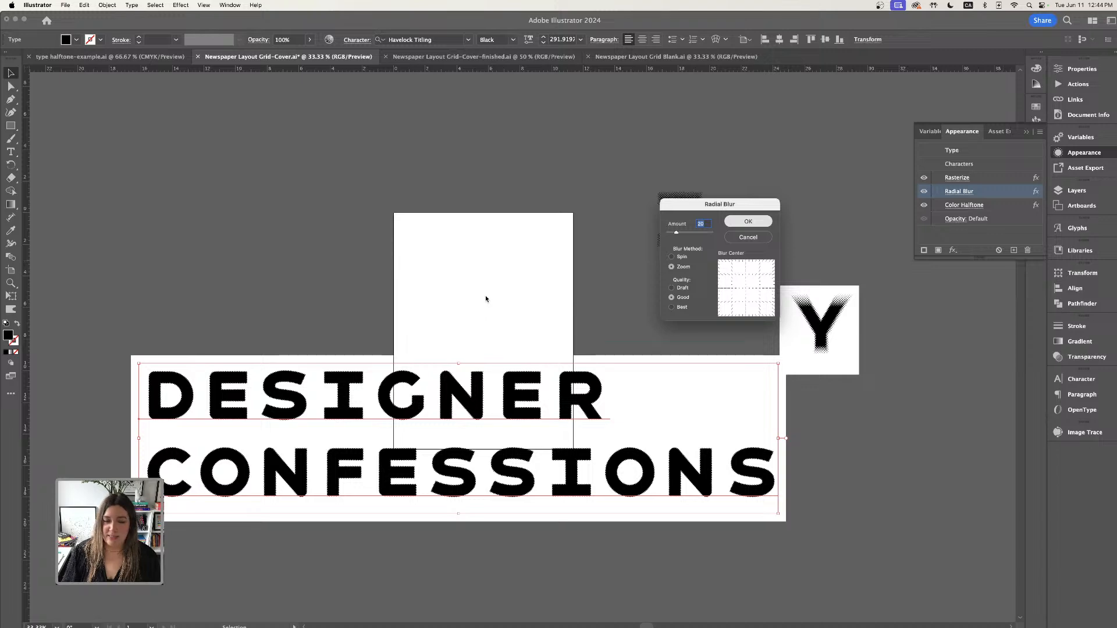
{"action": "key", "text": "Return"}
- Reposition the title text across the cover and place the I and Y side by side above it
{"action": "left_click_drag", "start_coordinate": [599, 372], "coordinate": [556, 312]}
{"action": "left_click", "coordinate": [580, 325]}
{"action": "left_click", "coordinate": [406, 259]}
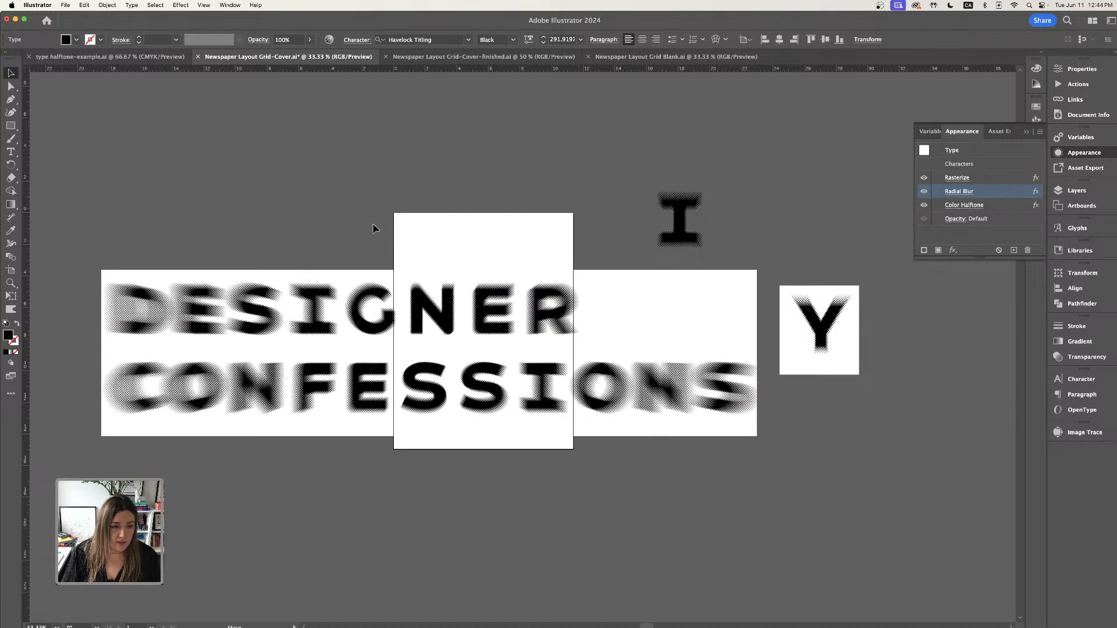
{"action": "left_click_drag", "start_coordinate": [686, 224], "coordinate": [737, 164]}
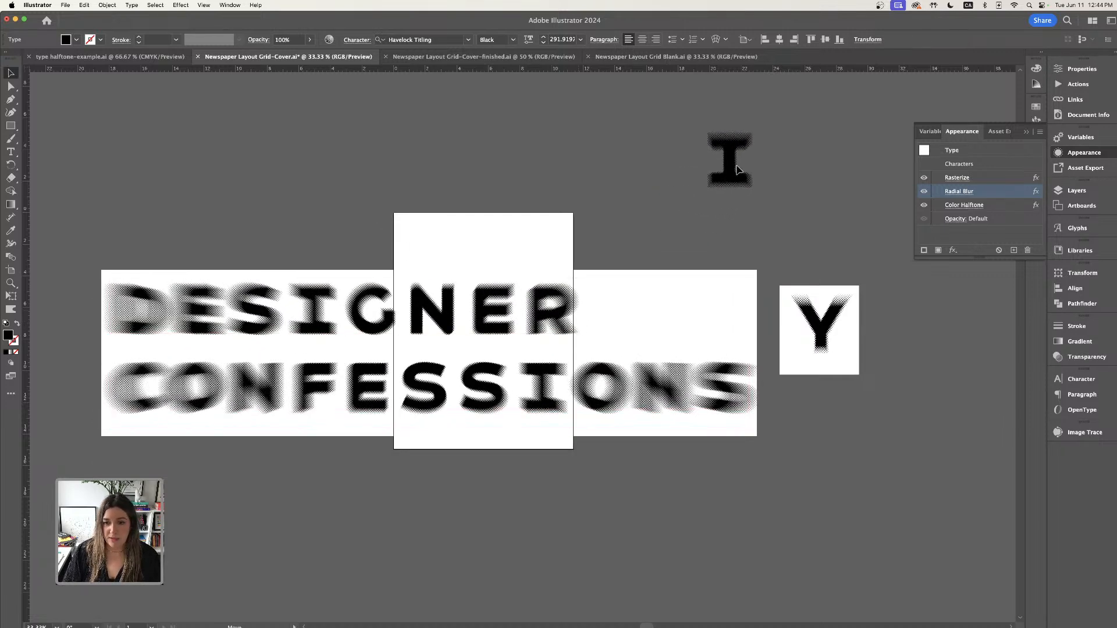
{"action": "left_click_drag", "start_coordinate": [821, 308], "coordinate": [808, 114]}
{"action": "left_click_drag", "start_coordinate": [522, 356], "coordinate": [651, 334]}
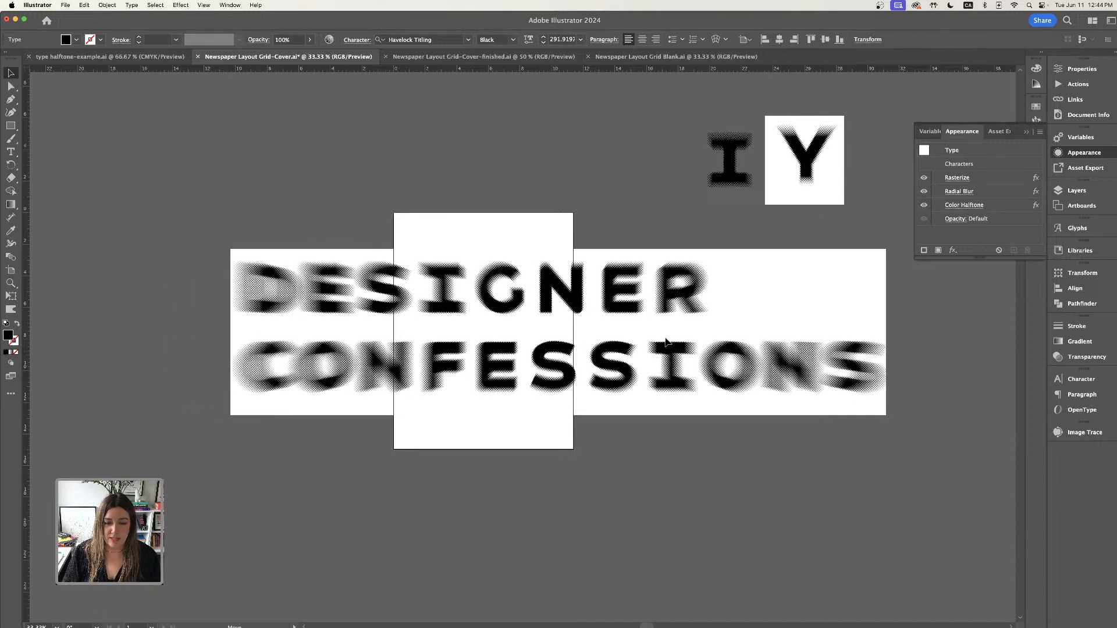
- Expand the title text's appearance into an image
{"action": "left_click", "coordinate": [106, 5]}
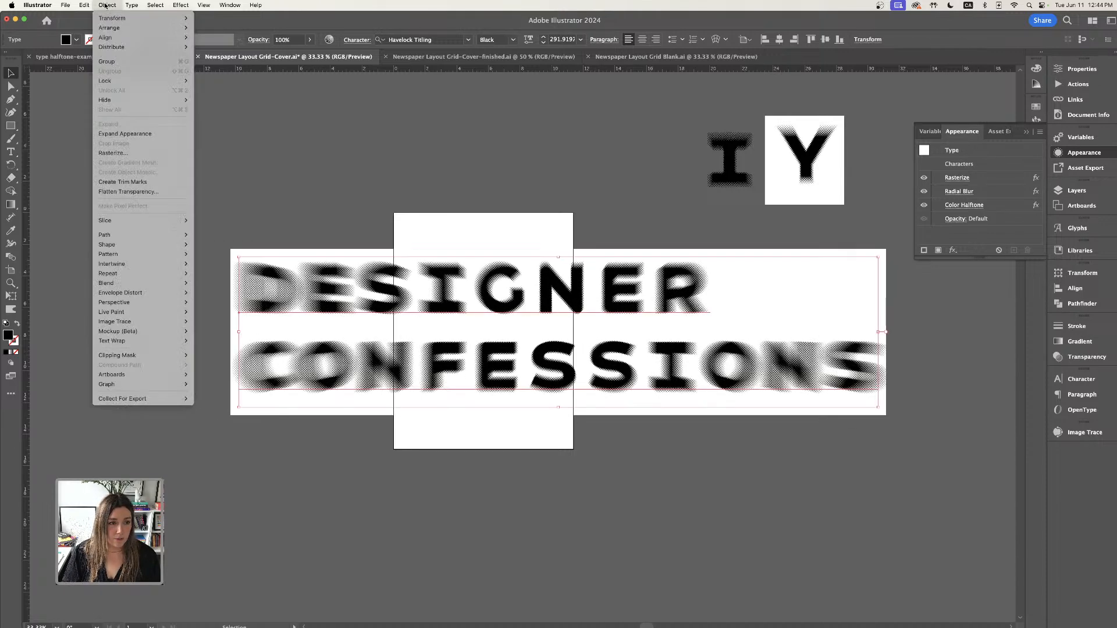
{"action": "left_click", "coordinate": [129, 135]}
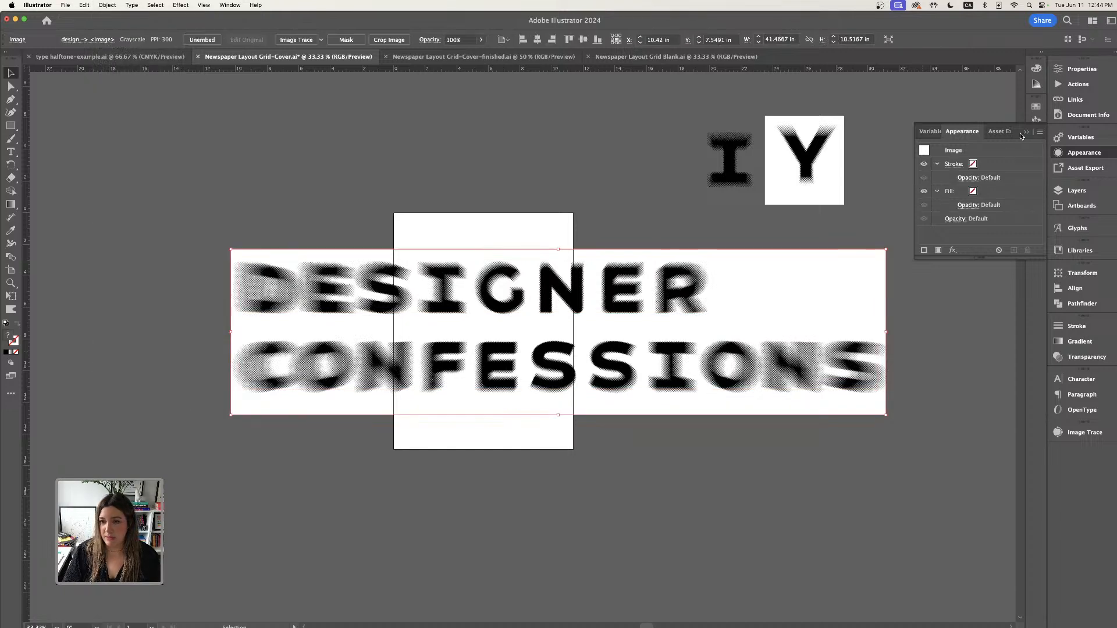
{"action": "left_click", "coordinate": [1083, 432]}
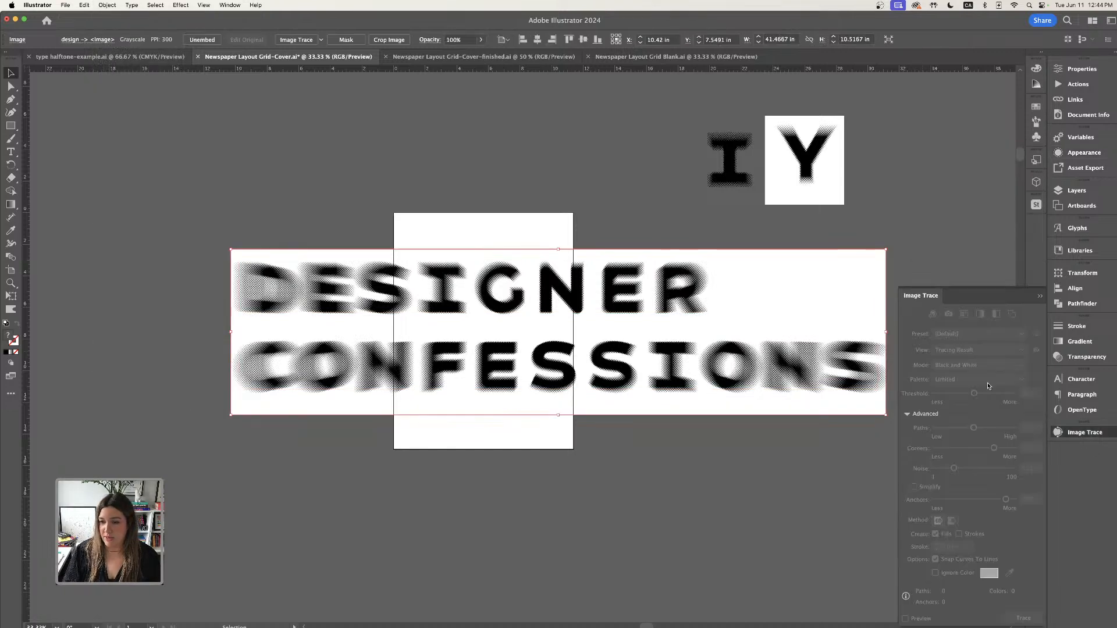
{"action": "left_click_drag", "start_coordinate": [1002, 301], "coordinate": [931, 168]}
{"action": "left_click_drag", "start_coordinate": [825, 150], "coordinate": [827, 150]}
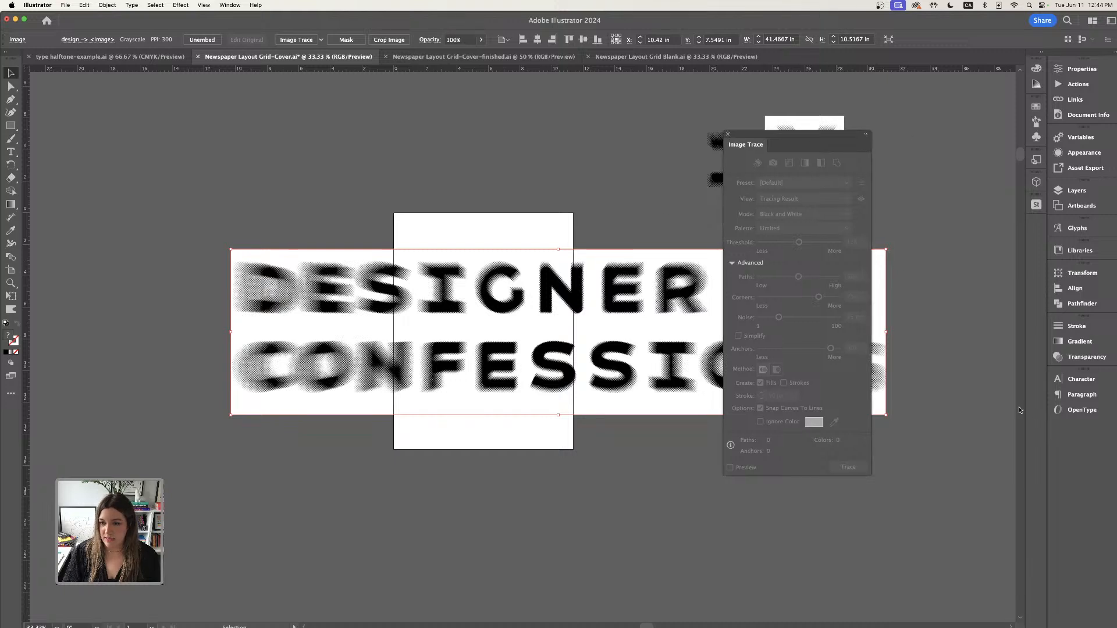
{"action": "mouse_move", "coordinate": [767, 143]}
{"action": "left_mouse_down"}
{"action": "mouse_move", "coordinate": [675, 175]}
{"action": "mouse_move", "coordinate": [1083, 437]}
{"action": "left_mouse_up"}
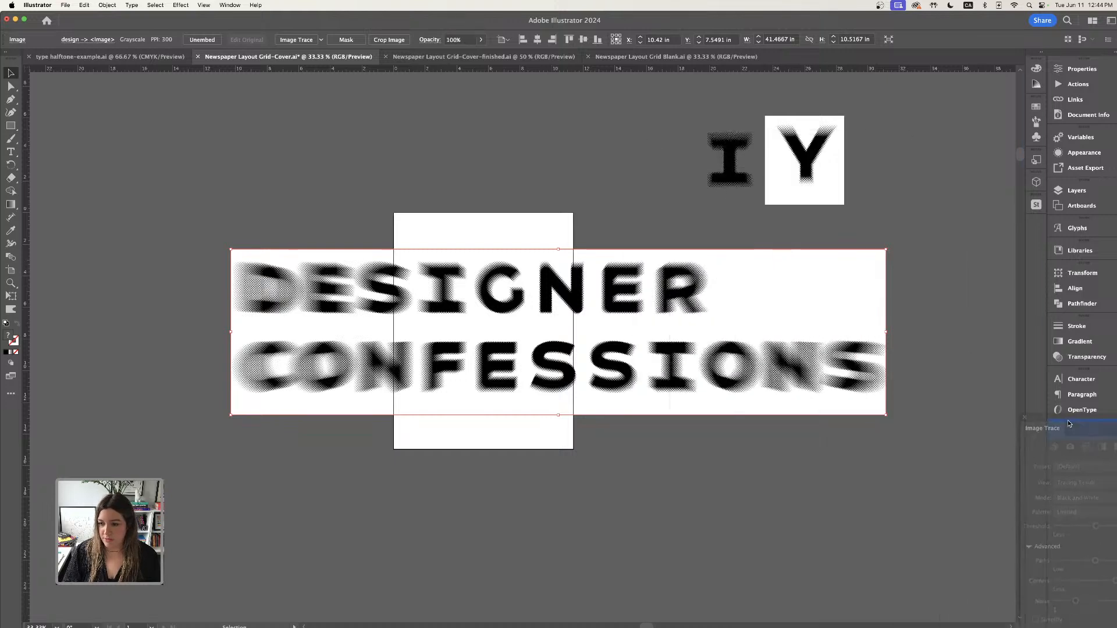
{"action": "left_click", "coordinate": [229, 5]}
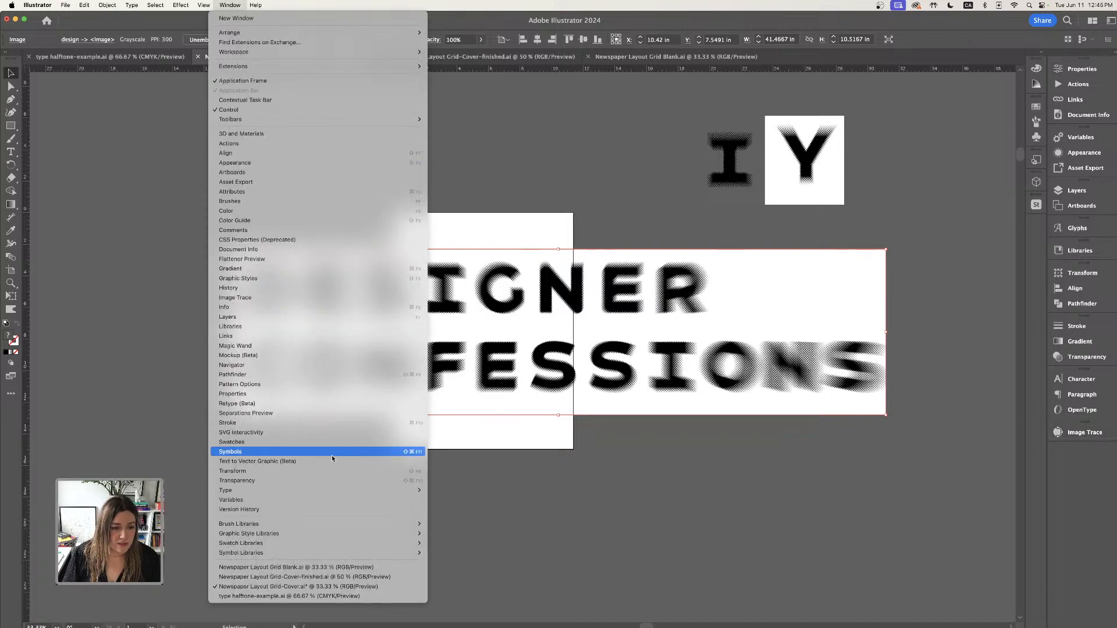
{"action": "left_click", "coordinate": [269, 299]}
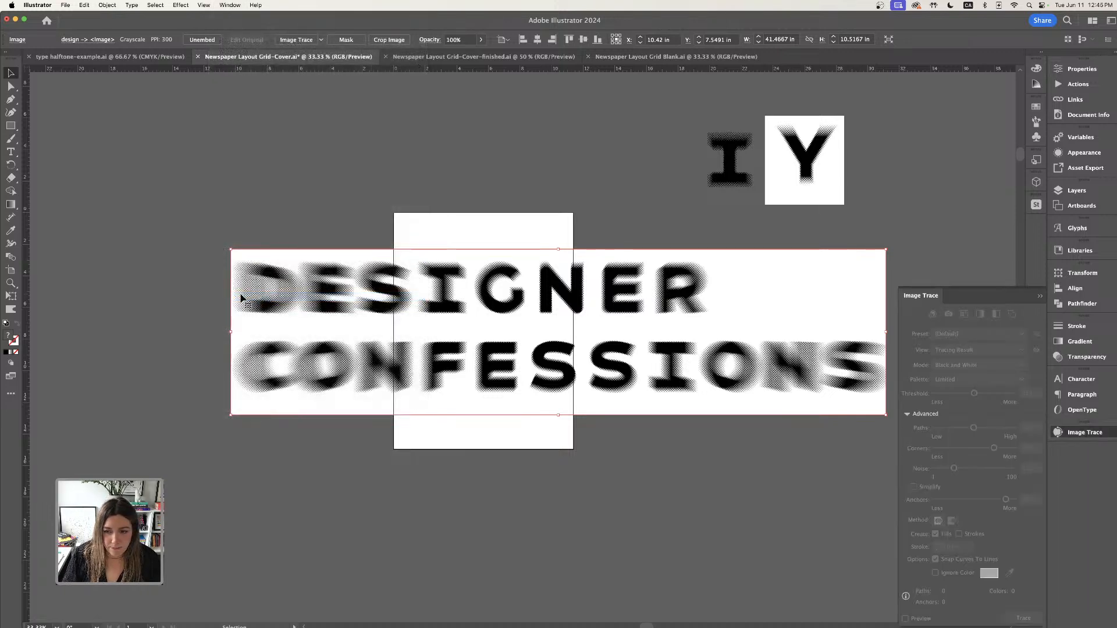
{"action": "key", "text": "shift+super+a"}
{"action": "mouse_move", "coordinate": [612, 285]}
{"action": "left_mouse_down"}
{"action": "mouse_move", "coordinate": [550, 283]}
{"action": "mouse_move", "coordinate": [564, 284]}
{"action": "left_mouse_up"}
{"action": "left_click", "coordinate": [107, 4]}
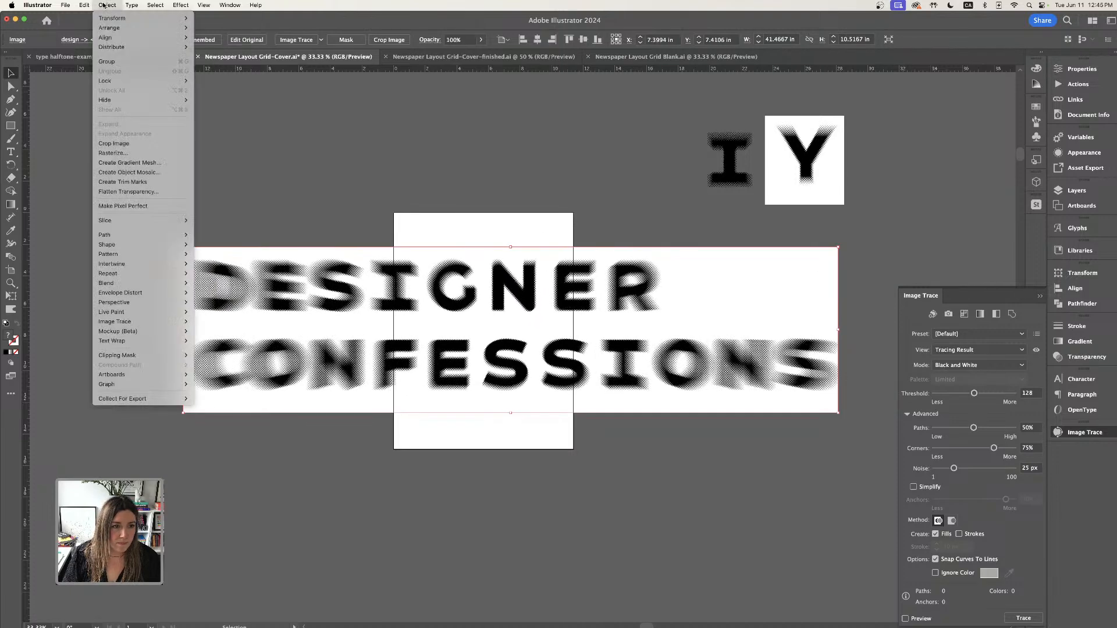
{"action": "left_click", "coordinate": [279, 173]}
{"action": "left_click", "coordinate": [277, 172]}
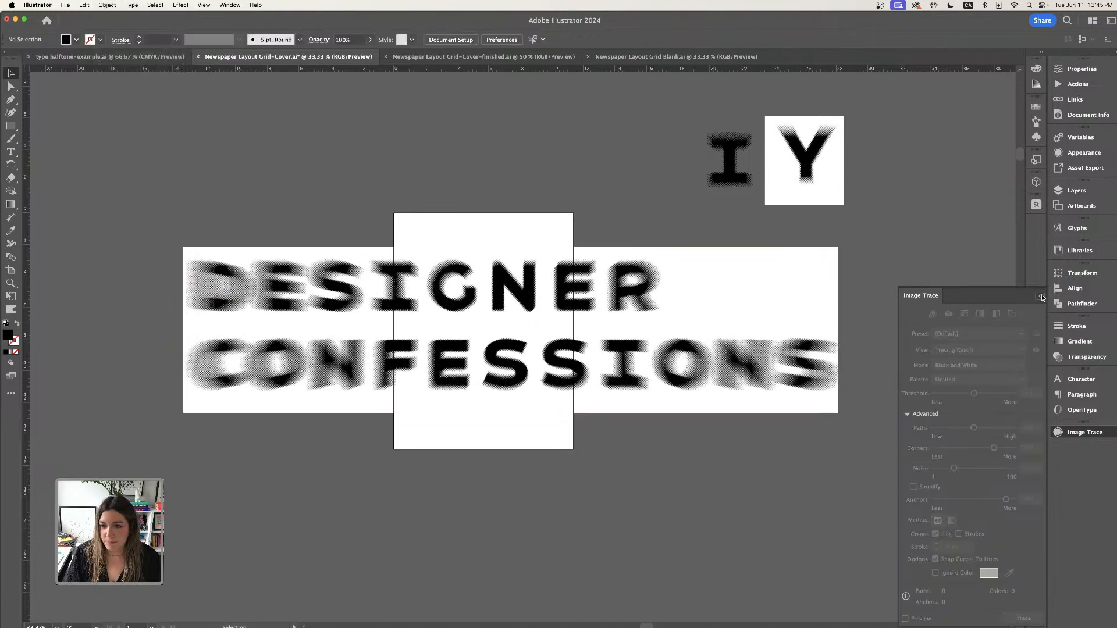
{"action": "left_click", "coordinate": [1040, 296]}
{"action": "left_click_drag", "start_coordinate": [589, 271], "coordinate": [588, 248]}
{"action": "key", "text": "super+z"}
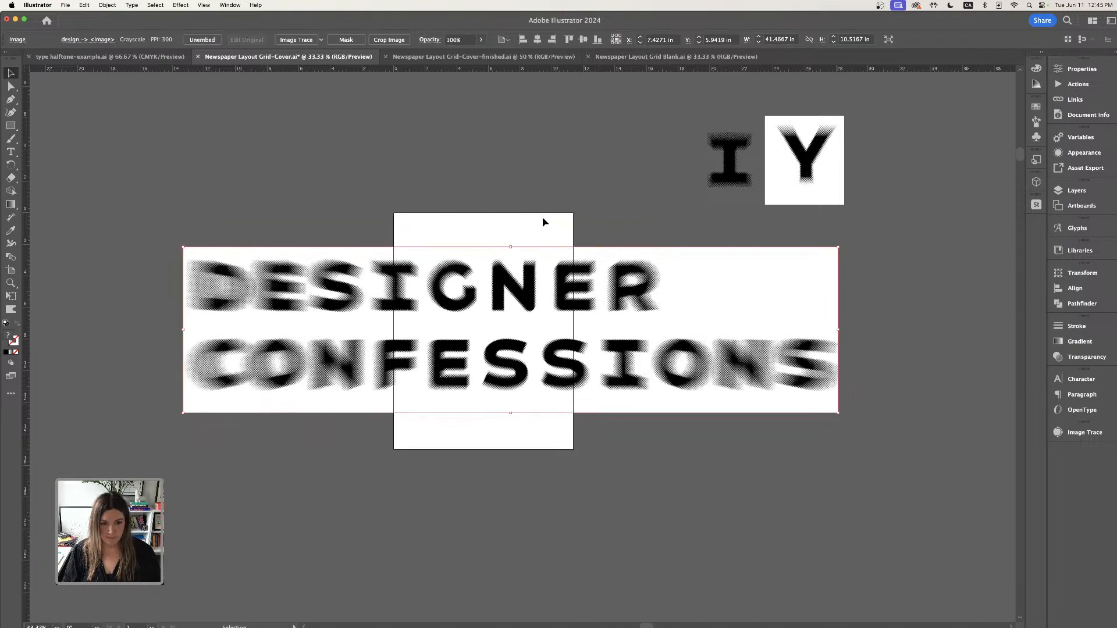
{"action": "left_click", "coordinate": [107, 5]}
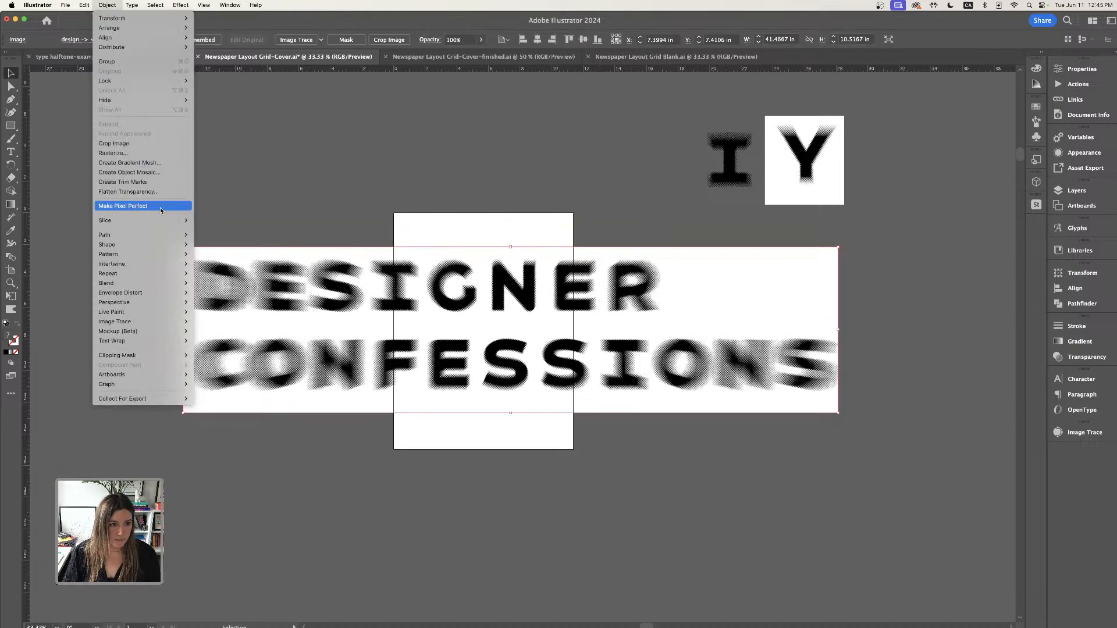
{"action": "left_click", "coordinate": [294, 169]}
{"action": "key", "text": "super+z"}
{"action": "left_click", "coordinate": [302, 170]}
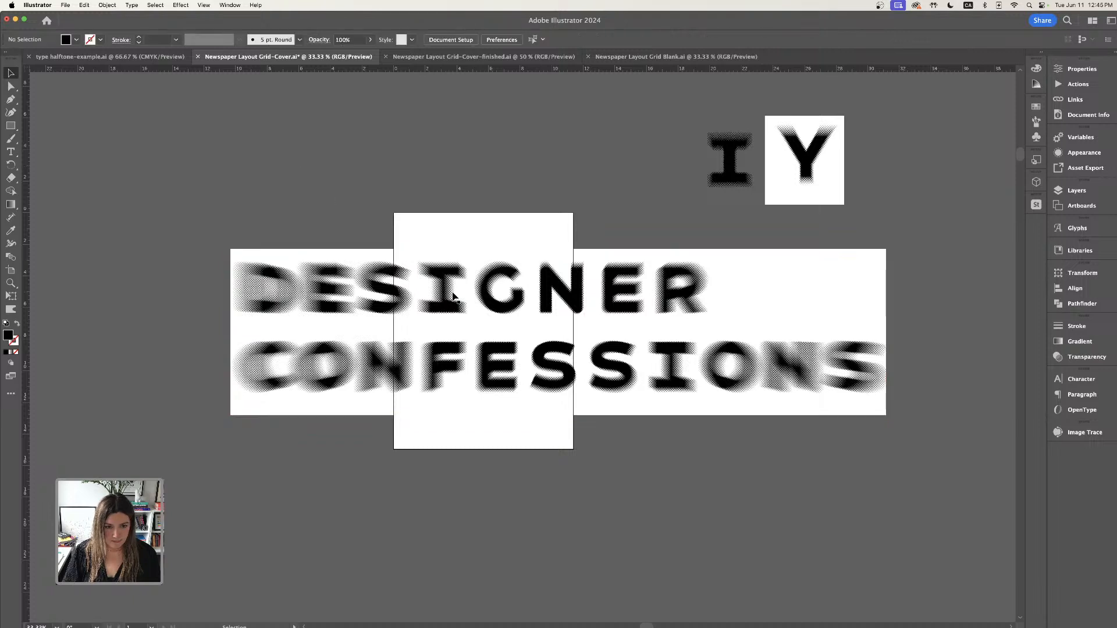
- Select the expanded title image, open Image Trace, and shift the image left over the cover
{"action": "left_click", "coordinate": [454, 297]}
{"action": "left_click", "coordinate": [107, 4]}
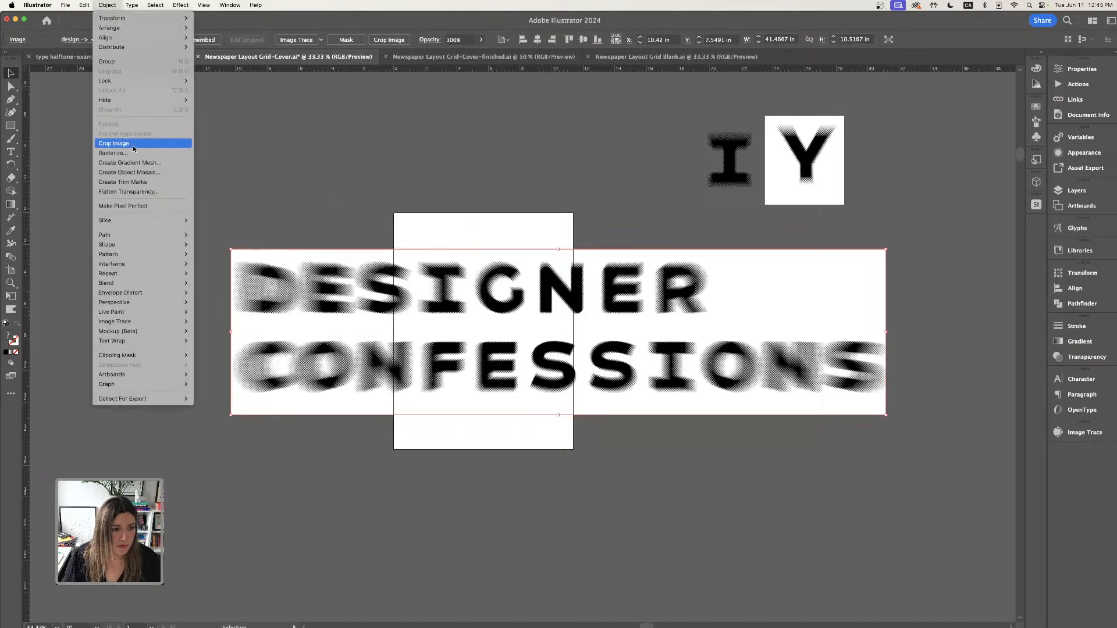
{"action": "key", "text": "Escape"}
{"action": "left_click", "coordinate": [1072, 433]}
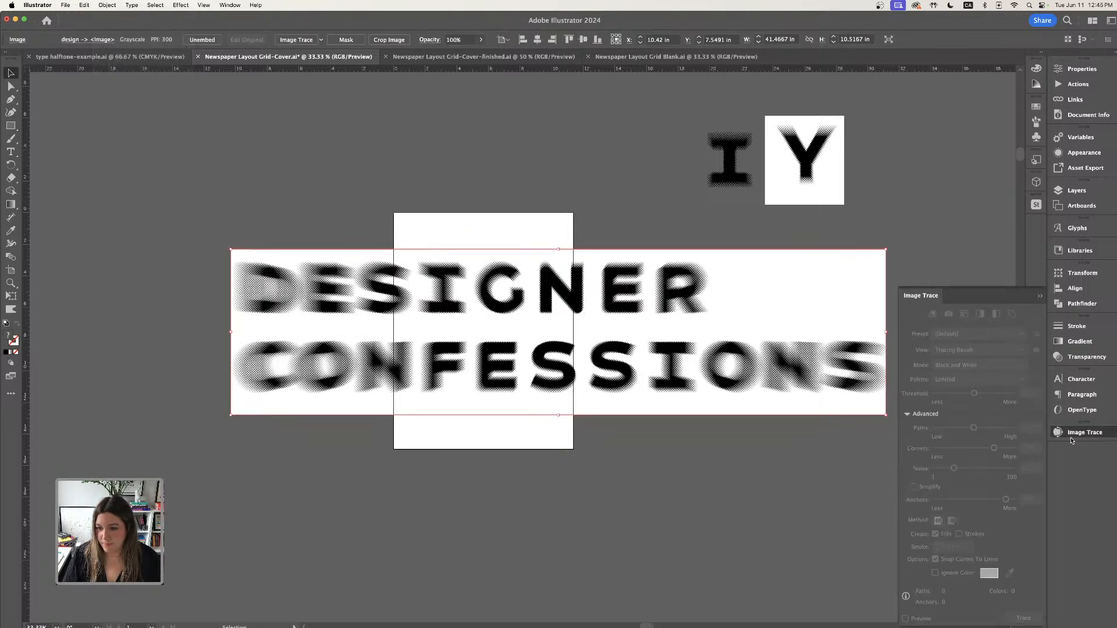
{"action": "left_click_drag", "start_coordinate": [759, 365], "coordinate": [685, 329]}
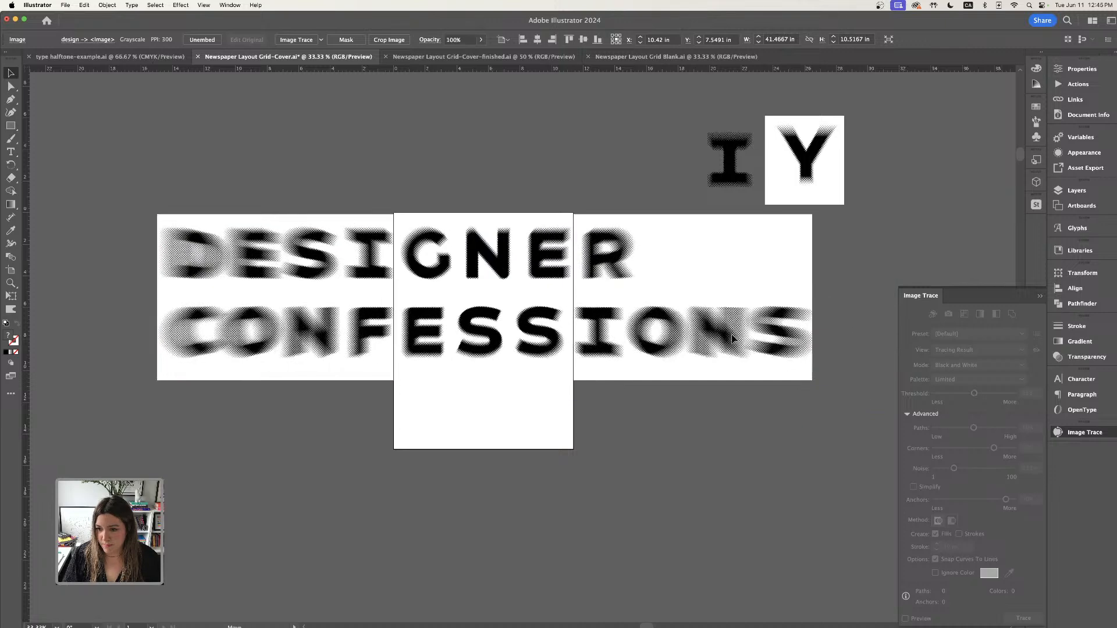
{"action": "left_click_drag", "start_coordinate": [643, 252], "coordinate": [625, 284]}
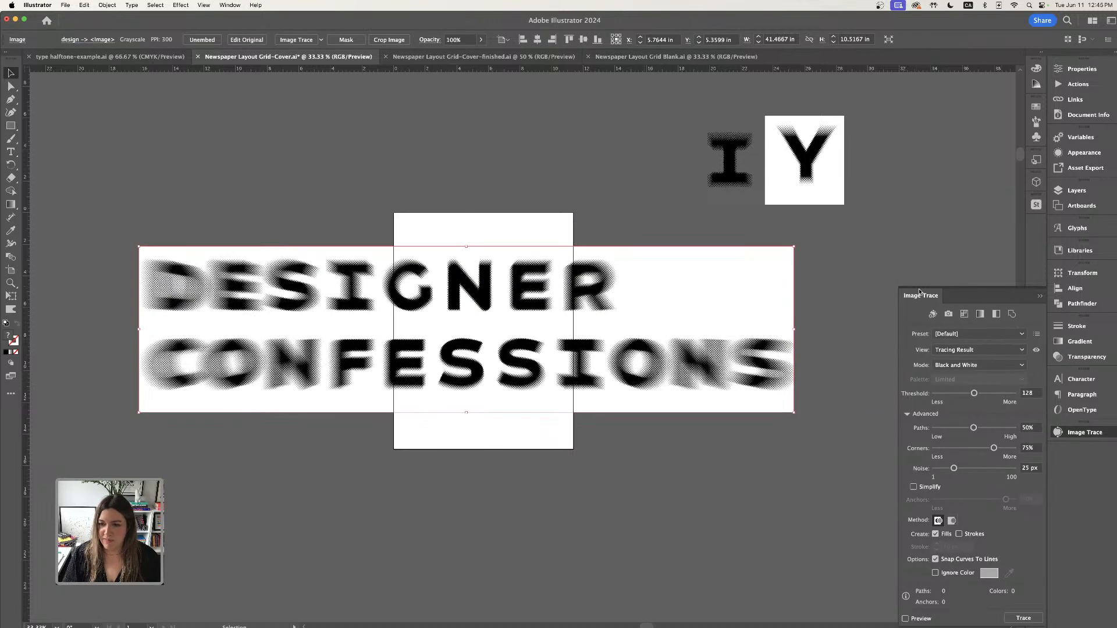
{"action": "mouse_move", "coordinate": [971, 294]}
{"action": "left_mouse_down"}
{"action": "mouse_move", "coordinate": [838, 245]}
{"action": "mouse_move", "coordinate": [983, 247]}
{"action": "mouse_move", "coordinate": [957, 261]}
{"action": "left_mouse_up"}
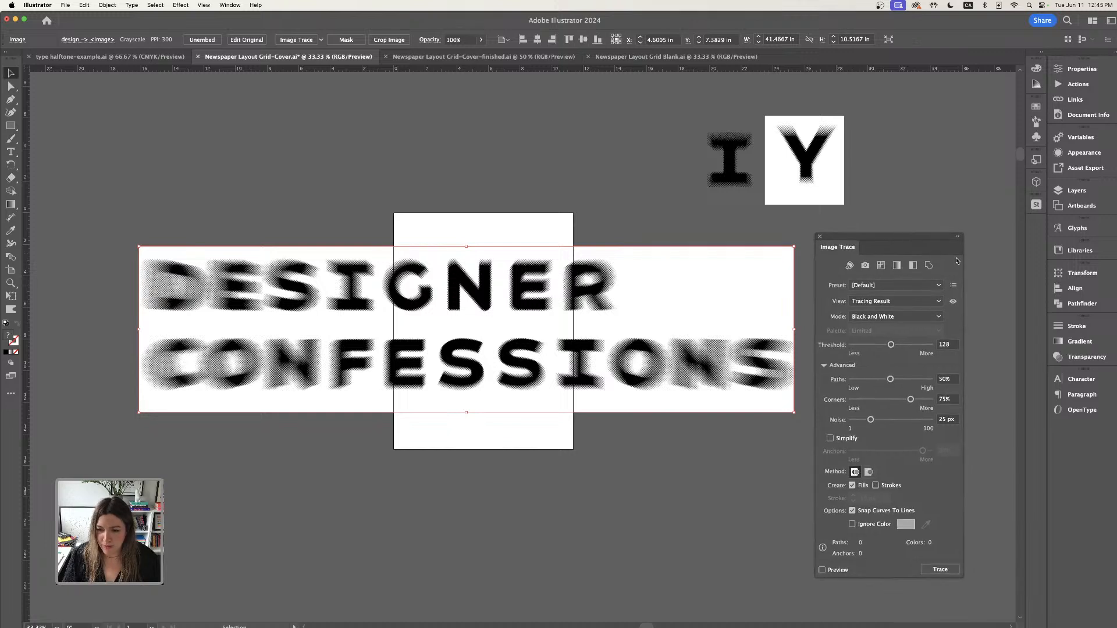
- Enable Ignore Color and lower the trace threshold to 97 and paths to 40%
{"action": "left_click", "coordinate": [852, 525]}
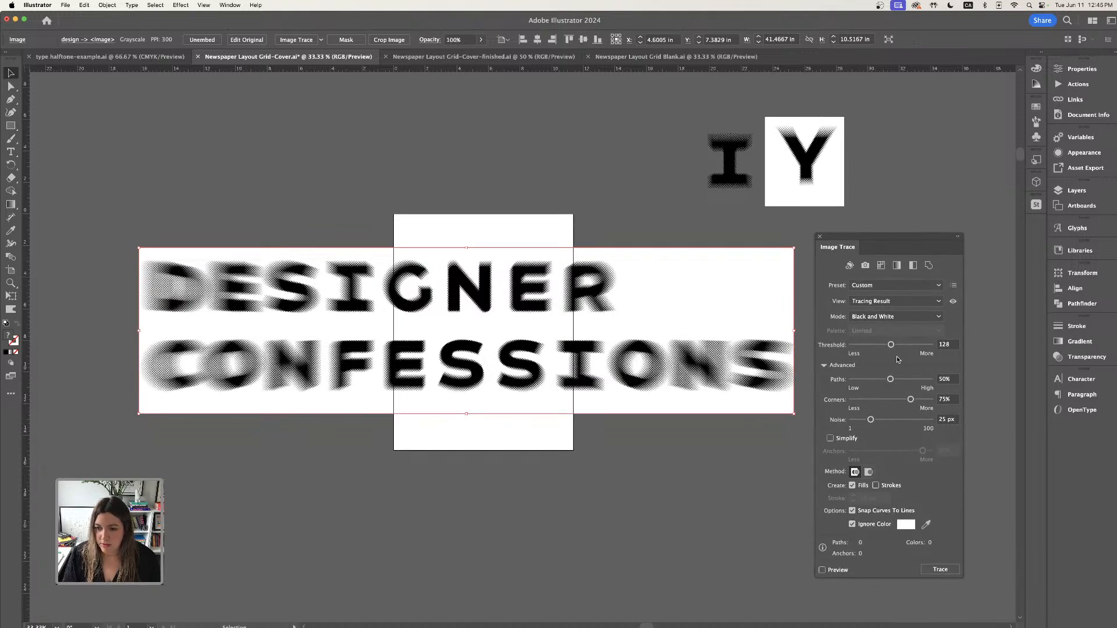
{"action": "left_click_drag", "start_coordinate": [892, 348], "coordinate": [879, 382]}
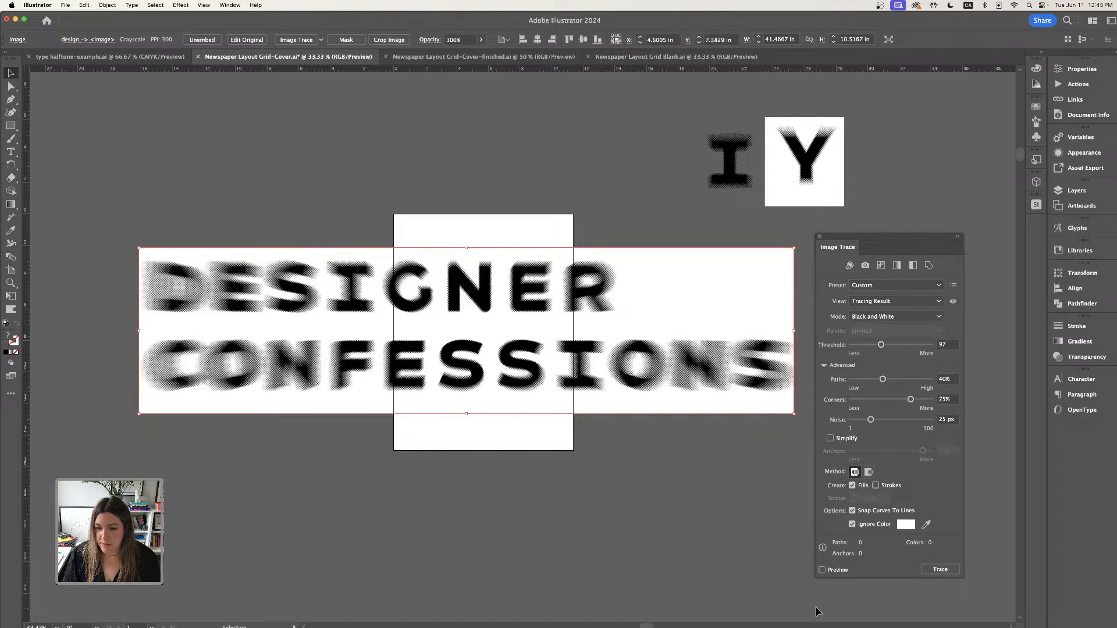
- Turn on the trace preview and raise the threshold to 114
{"action": "left_click", "coordinate": [822, 570]}
{"action": "left_click", "coordinate": [697, 336]}
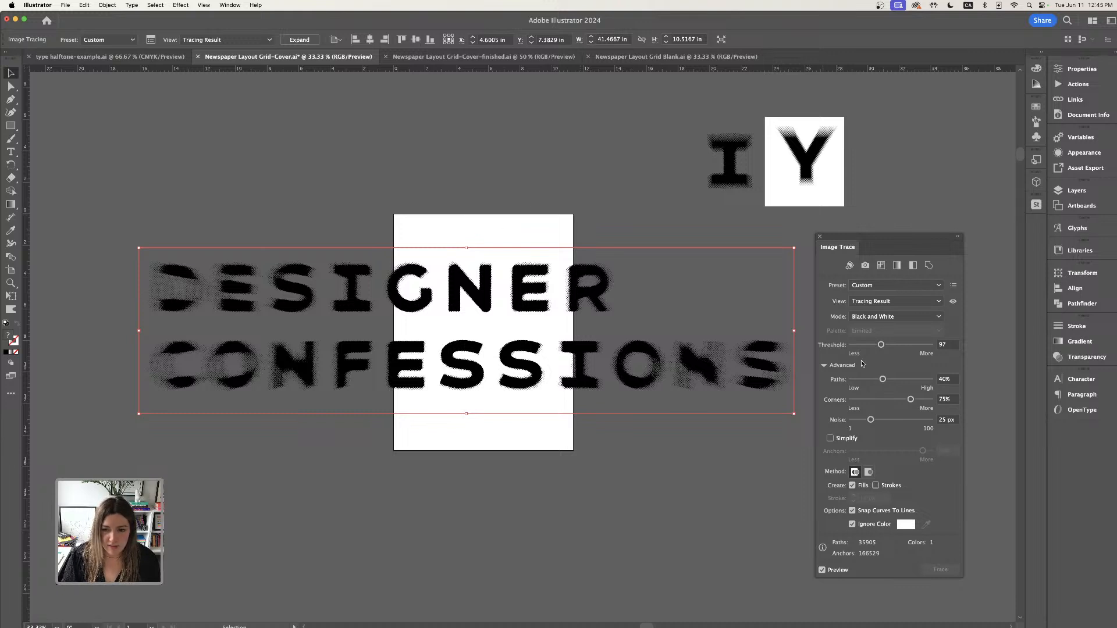
{"action": "left_click_drag", "start_coordinate": [878, 346], "coordinate": [887, 348]}
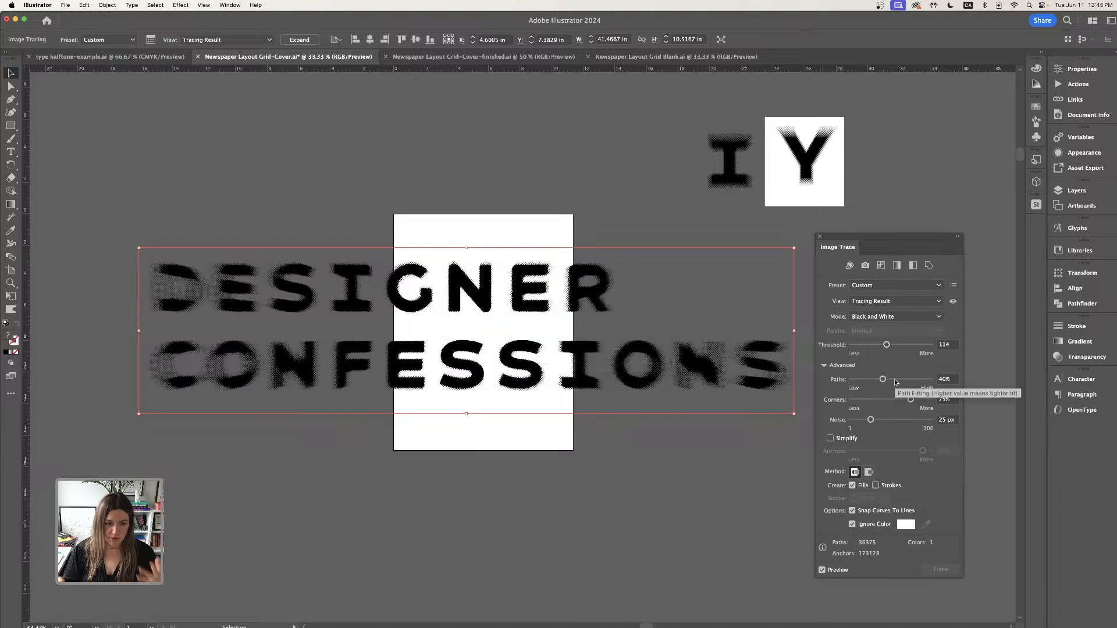
- Collapse the Image Trace panel and turn on visibility of the grid layer in the Layers panel
{"action": "left_click", "coordinate": [449, 228]}
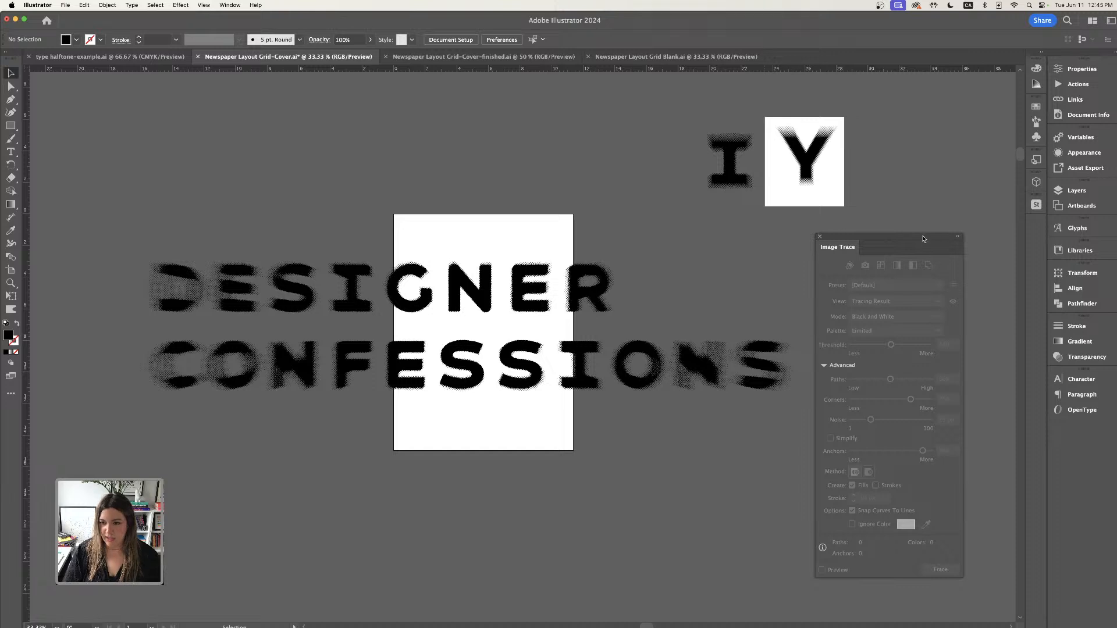
{"action": "mouse_move", "coordinate": [924, 238]}
{"action": "left_mouse_down"}
{"action": "mouse_move", "coordinate": [1013, 401]}
{"action": "mouse_move", "coordinate": [1091, 427]}
{"action": "left_mouse_up"}
{"action": "left_click", "coordinate": [470, 280]}
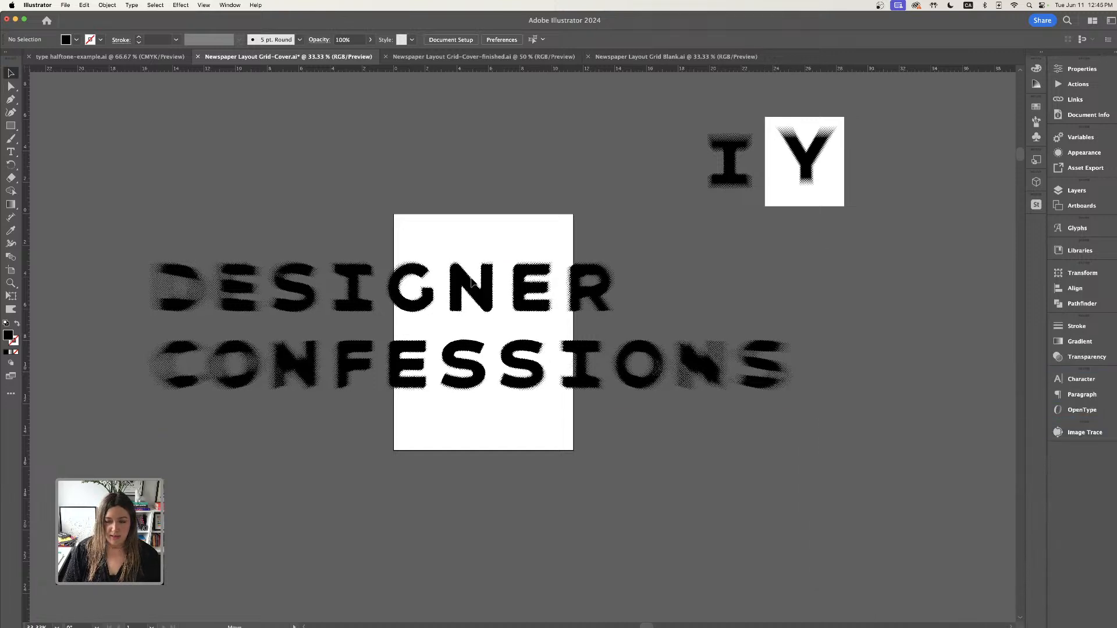
{"action": "left_click", "coordinate": [1071, 191]}
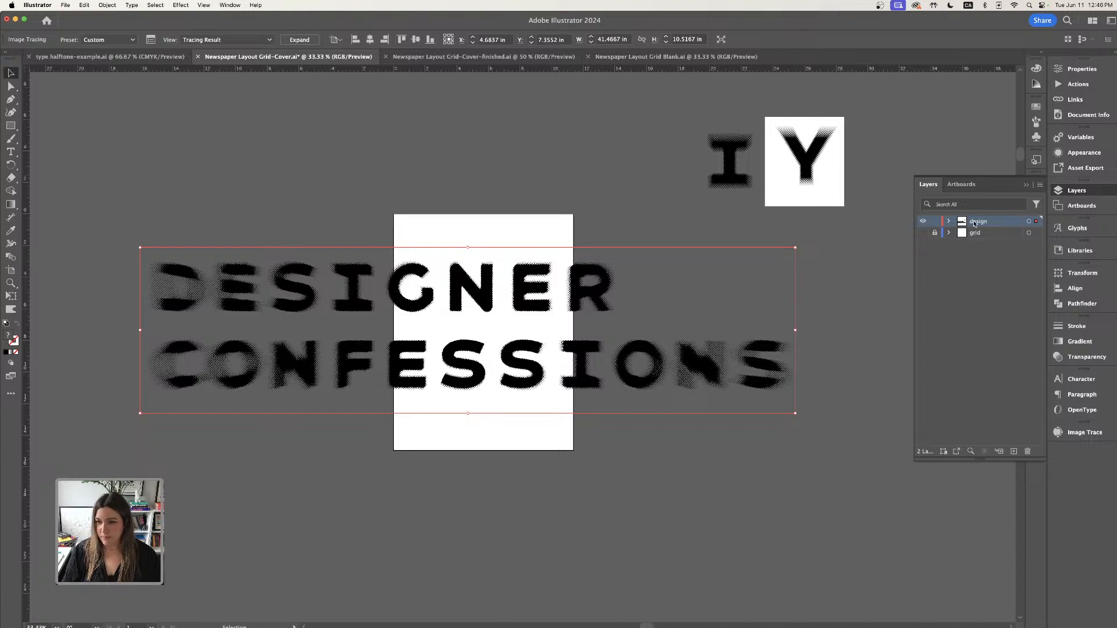
{"action": "left_click", "coordinate": [923, 234]}
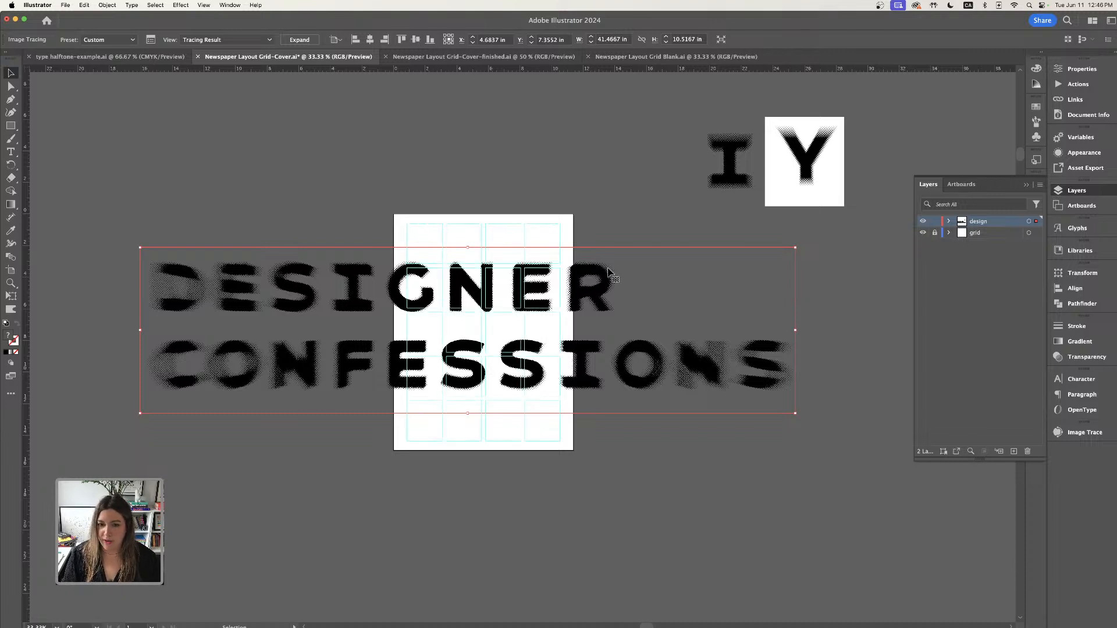
- Scale the traced title down and rotate it 90 degrees so it runs vertically
{"action": "left_click_drag", "start_coordinate": [796, 249], "coordinate": [548, 304]}
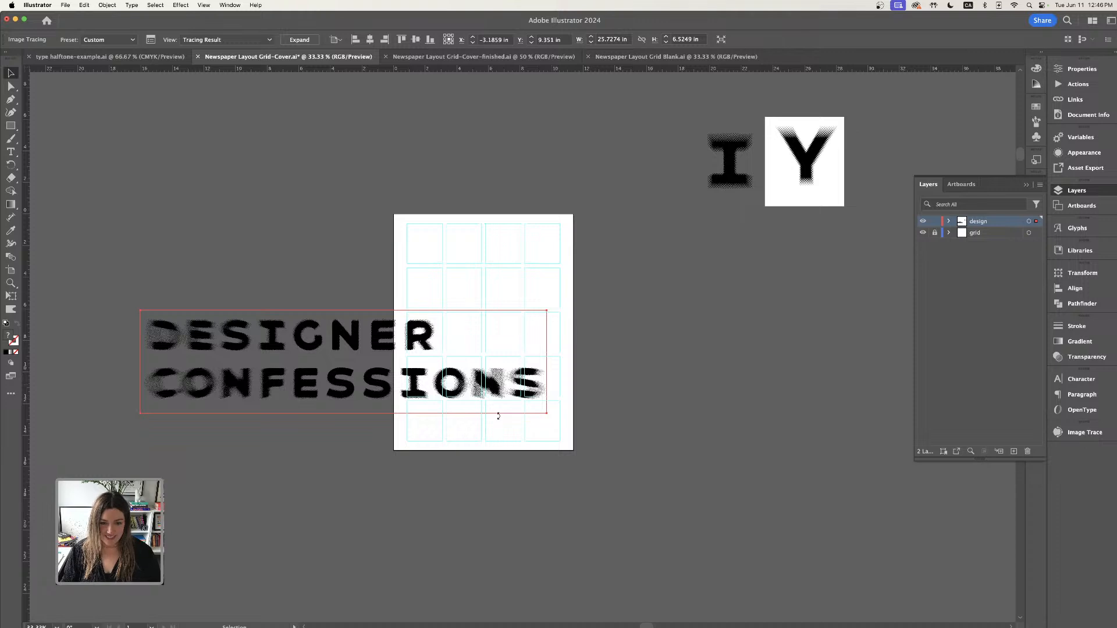
{"action": "left_click_drag", "start_coordinate": [497, 415], "coordinate": [352, 410]}
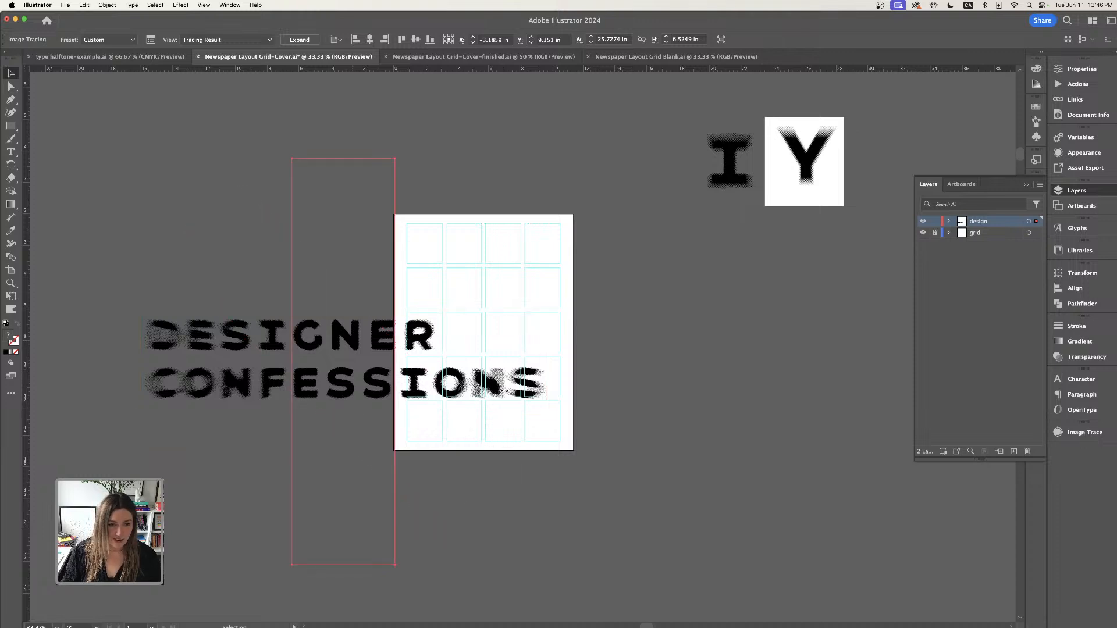
{"action": "left_click_drag", "start_coordinate": [505, 390], "coordinate": [403, 227]}
{"action": "mouse_move", "coordinate": [292, 158]}
{"action": "left_mouse_down"}
{"action": "mouse_move", "coordinate": [317, 250]}
{"action": "mouse_move", "coordinate": [329, 245]}
{"action": "mouse_move", "coordinate": [314, 225]}
{"action": "left_mouse_up"}
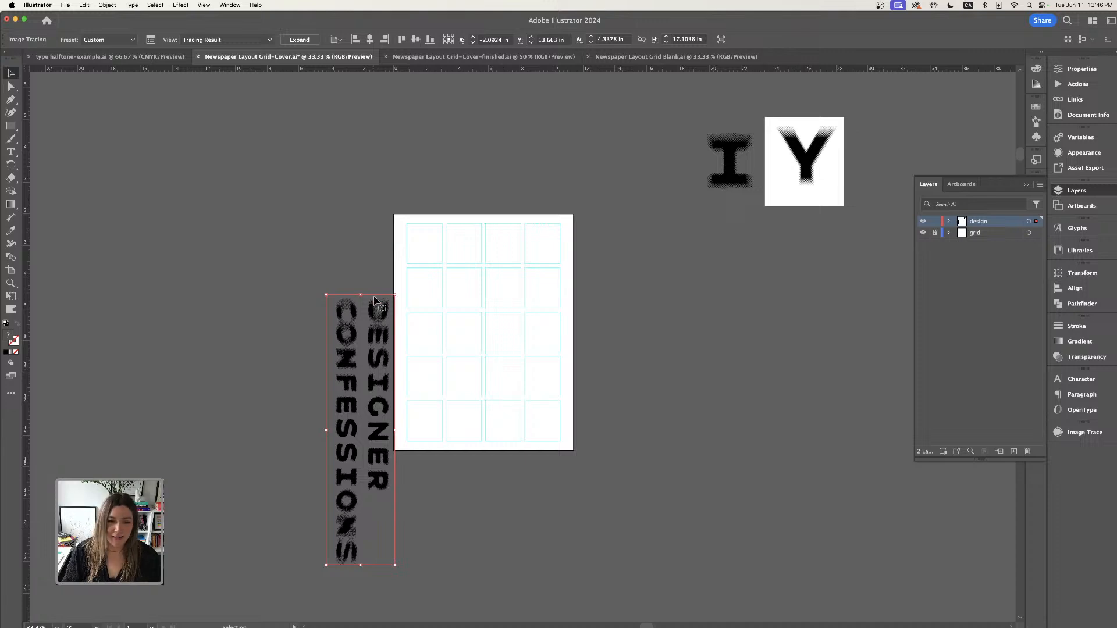
- Move the vertical title onto the cover's right-hand columns and resize it to fit the page height
{"action": "mouse_move", "coordinate": [377, 305]}
{"action": "left_mouse_down"}
{"action": "mouse_move", "coordinate": [374, 267]}
{"action": "mouse_move", "coordinate": [548, 235]}
{"action": "left_mouse_up"}
{"action": "key", "text": "super+equal"}
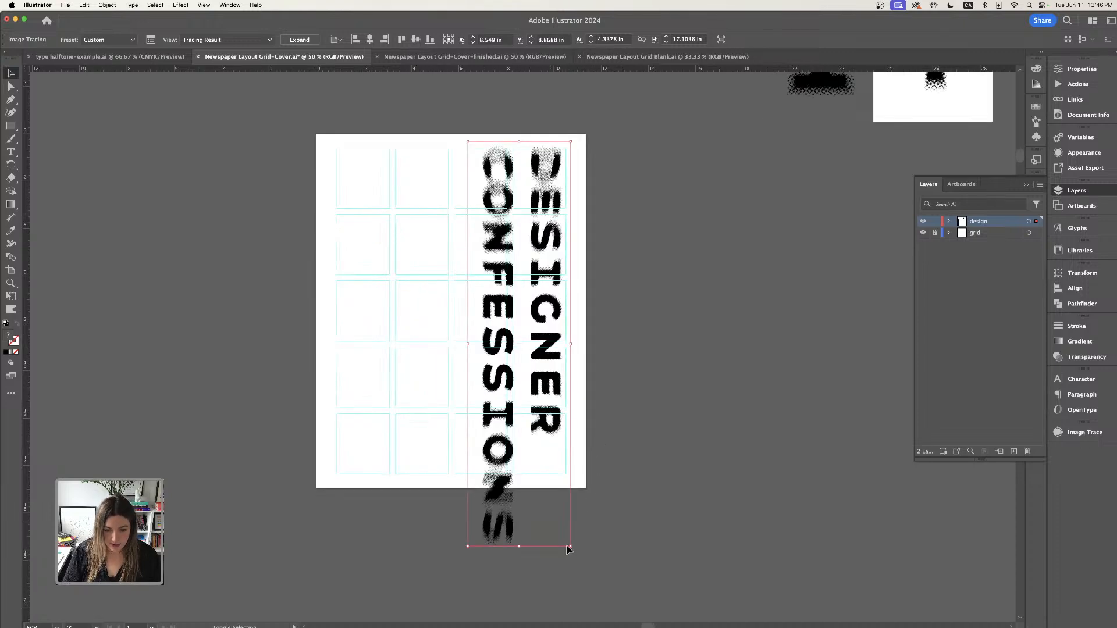
{"action": "mouse_move", "coordinate": [571, 546]}
{"action": "left_mouse_down"}
{"action": "mouse_move", "coordinate": [516, 489]}
{"action": "mouse_move", "coordinate": [553, 515]}
{"action": "left_mouse_up"}
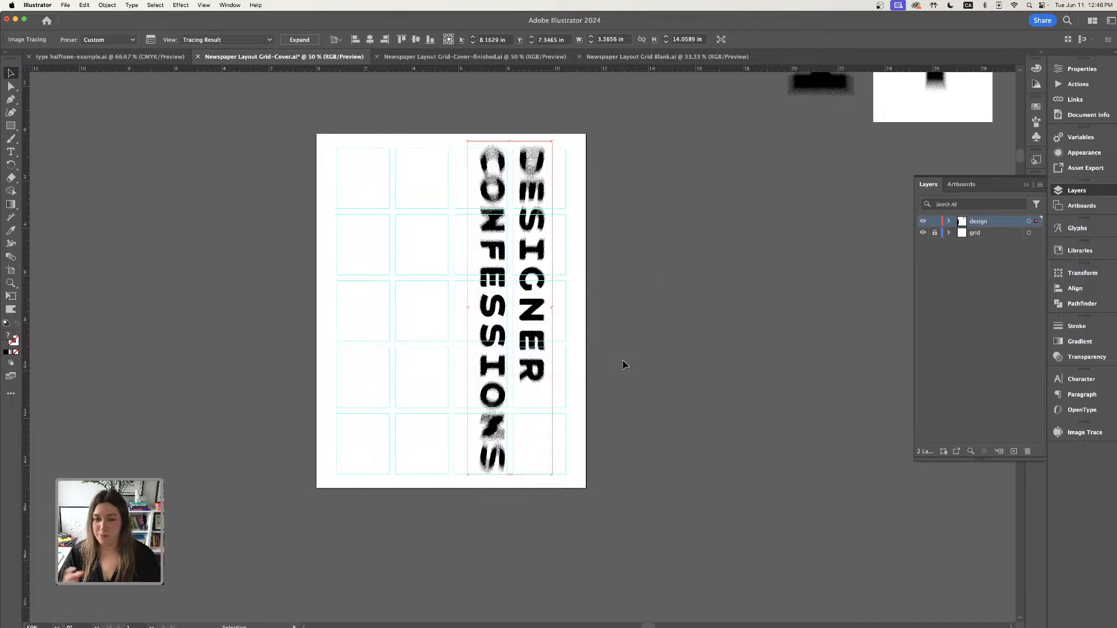
{"action": "key", "text": "super+equal"}
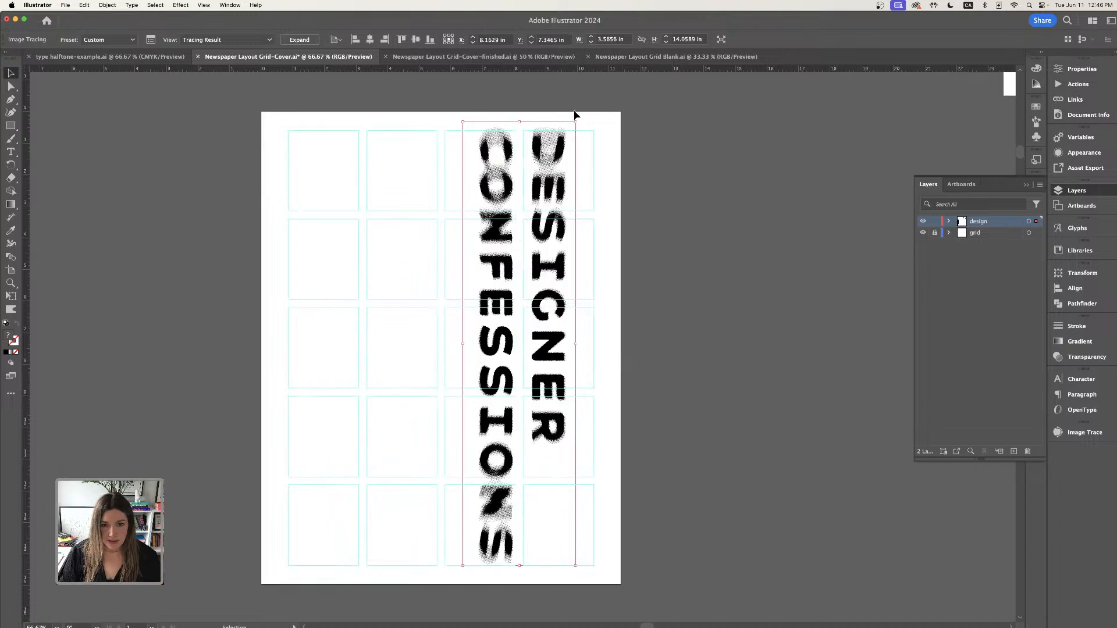
{"action": "left_click_drag", "start_coordinate": [576, 122], "coordinate": [574, 131]}
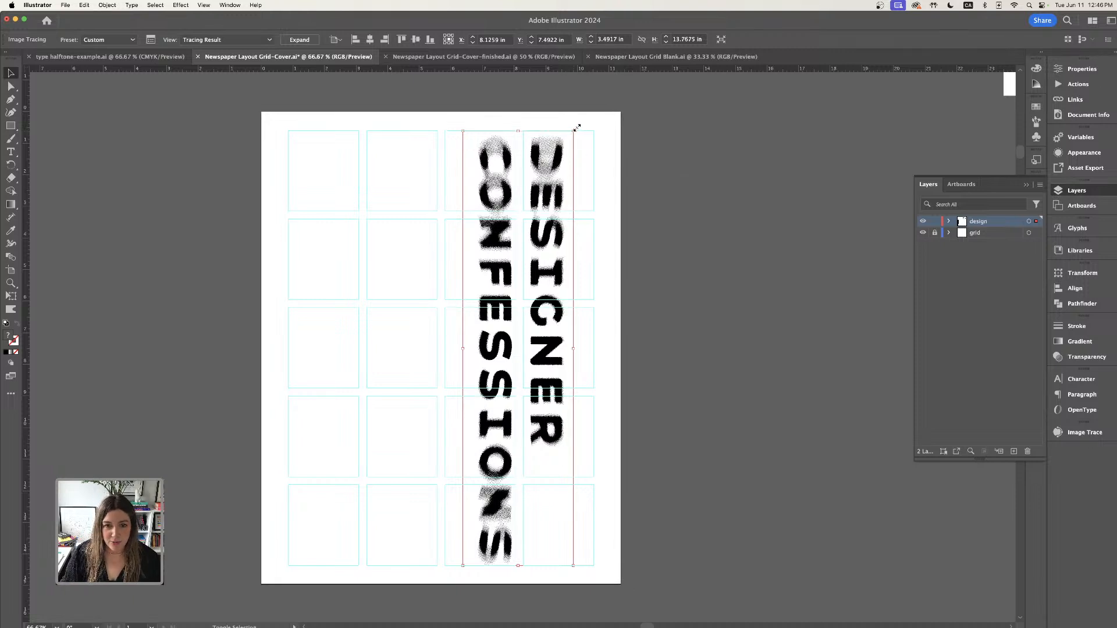
{"action": "left_click_drag", "start_coordinate": [577, 127], "coordinate": [577, 124]}
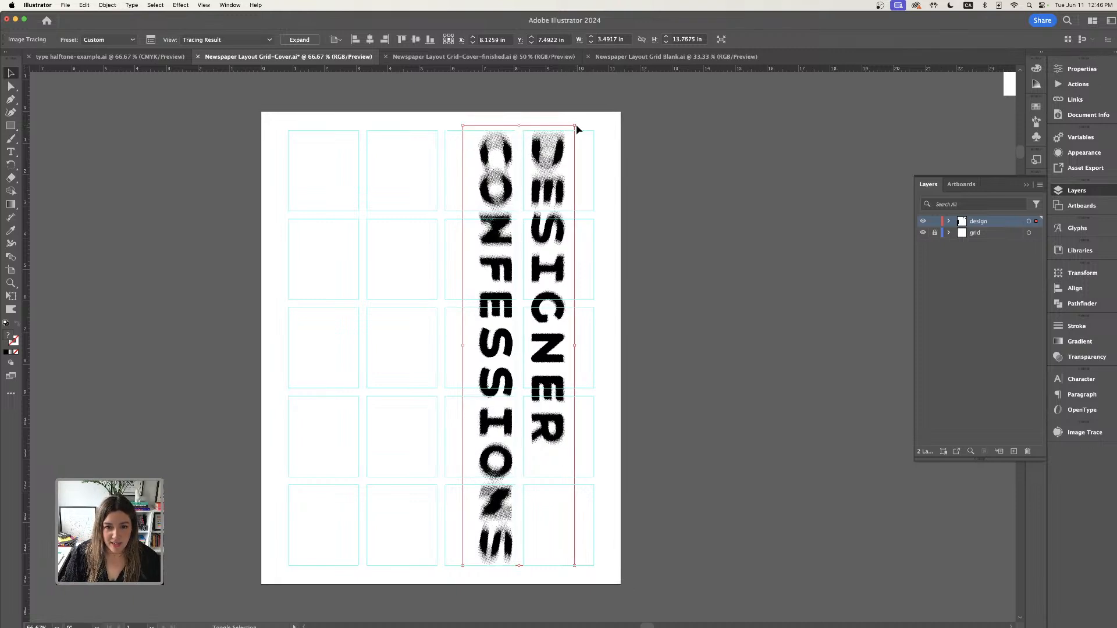
{"action": "left_click_drag", "start_coordinate": [554, 171], "coordinate": [569, 181]}
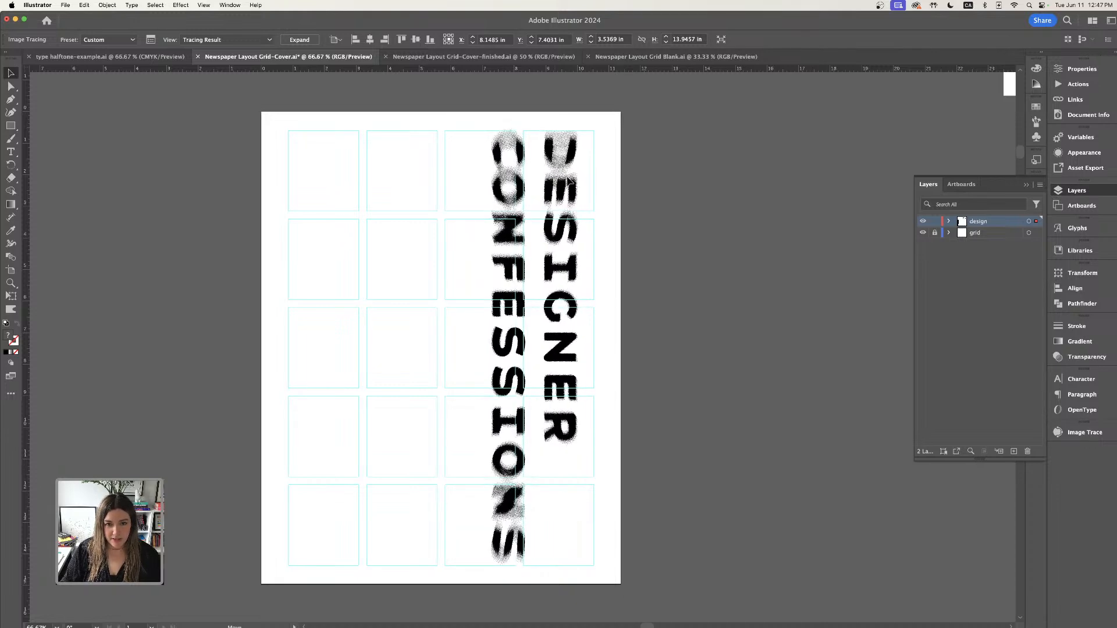
{"action": "left_click", "coordinate": [716, 224]}
- Place the mouth PNG images from the June 11th assets folder onto the cover
{"action": "left_click_drag", "start_coordinate": [597, 206], "coordinate": [655, 187]}
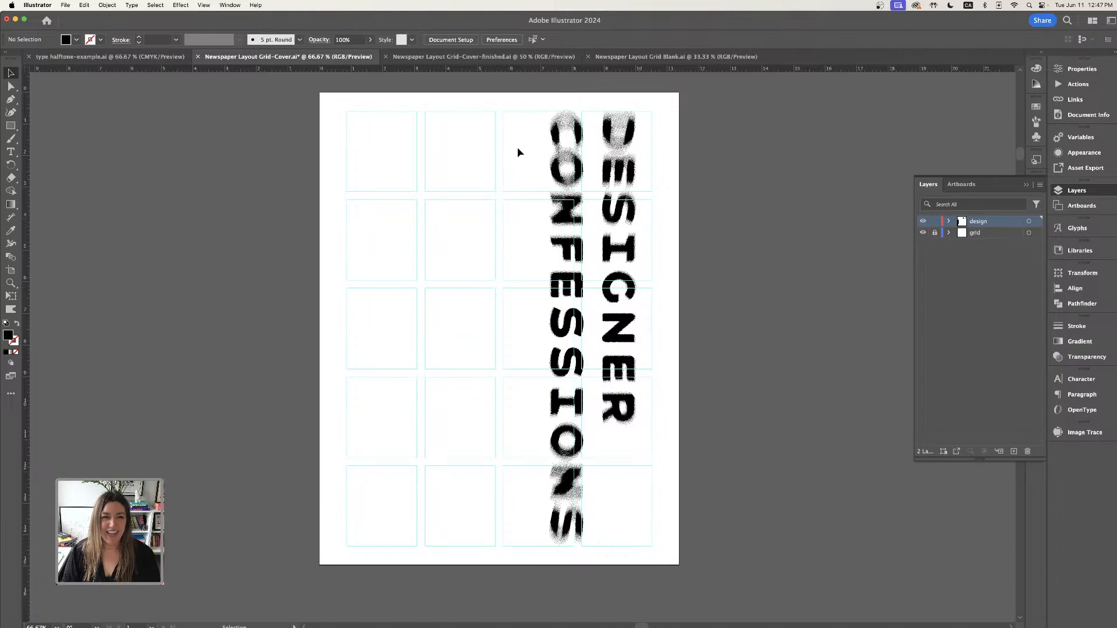
{"action": "left_click", "coordinate": [65, 5]}
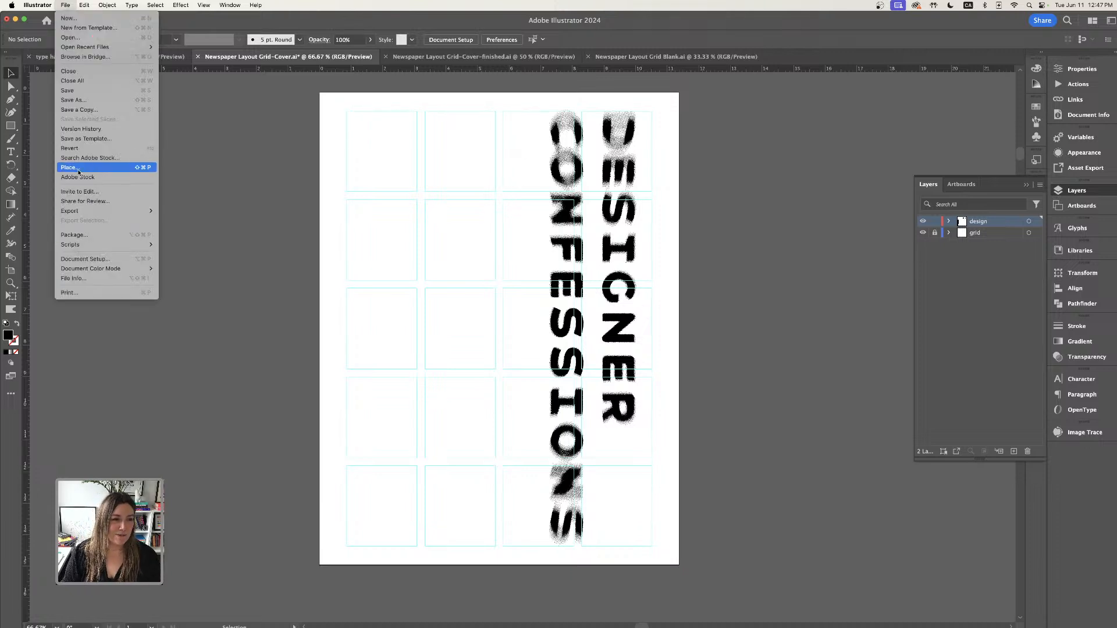
{"action": "left_click", "coordinate": [510, 298]}
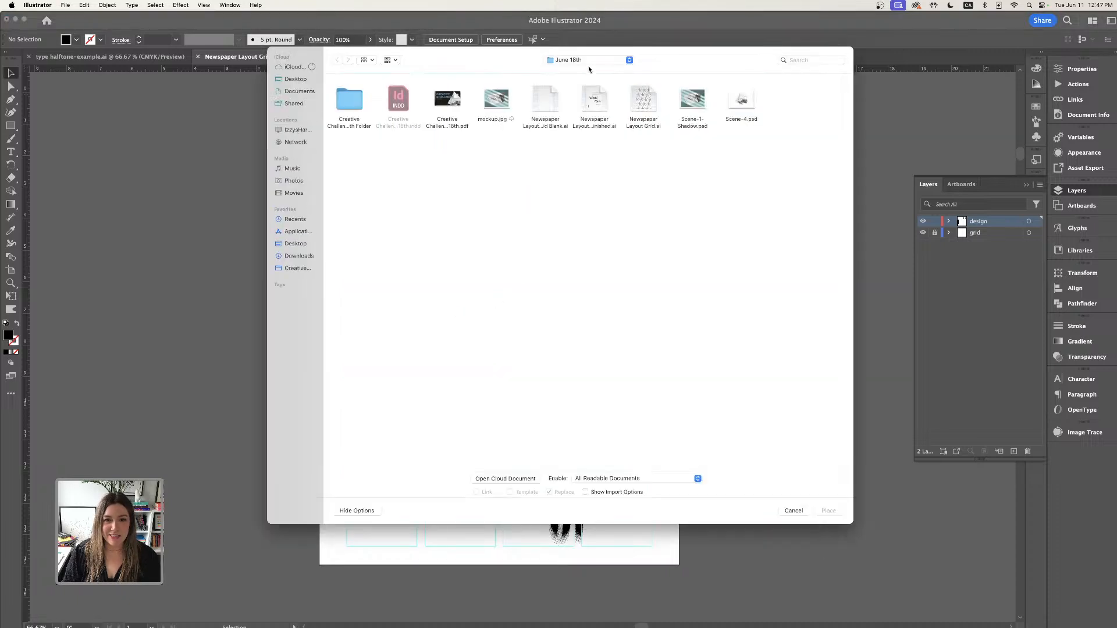
{"action": "left_click", "coordinate": [589, 61]}
{"action": "left_click", "coordinate": [566, 71]}
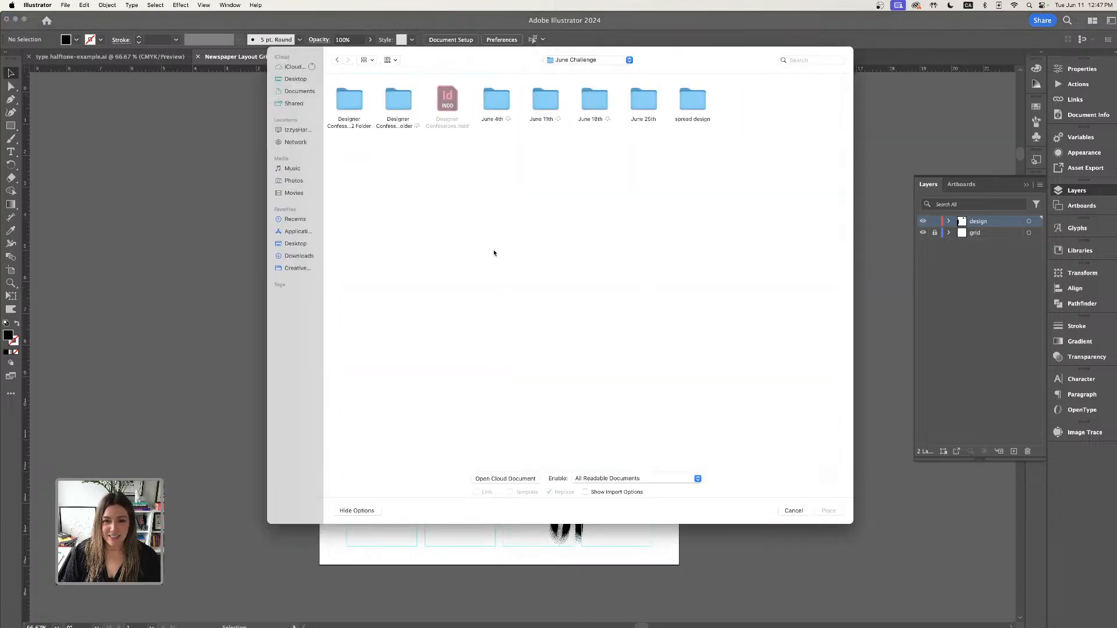
{"action": "double_click", "coordinate": [545, 104]}
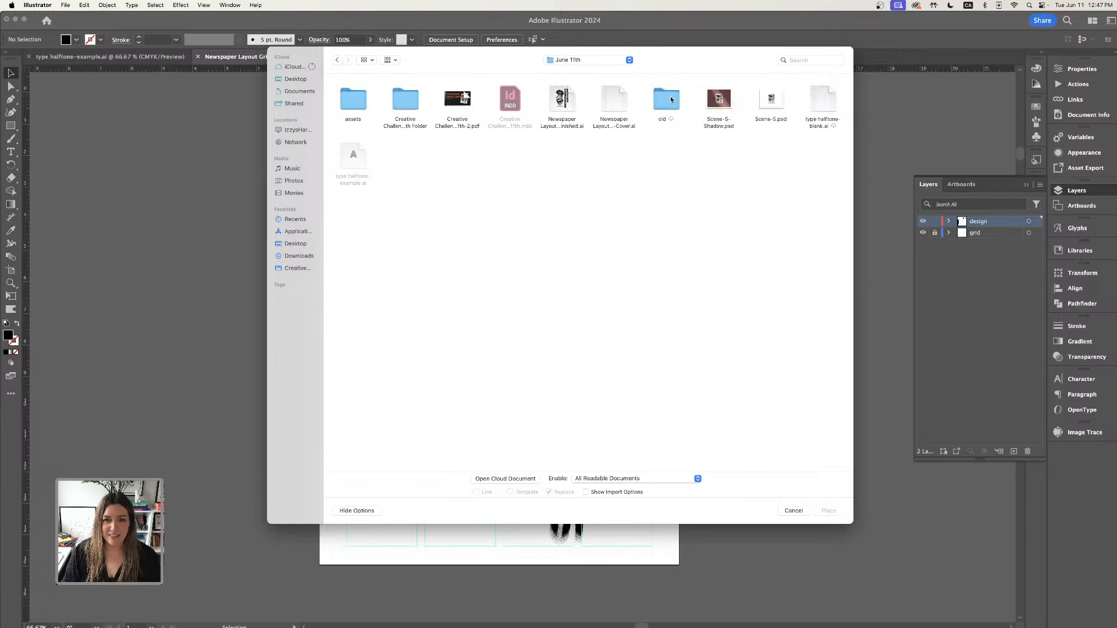
{"action": "double_click", "coordinate": [347, 98]}
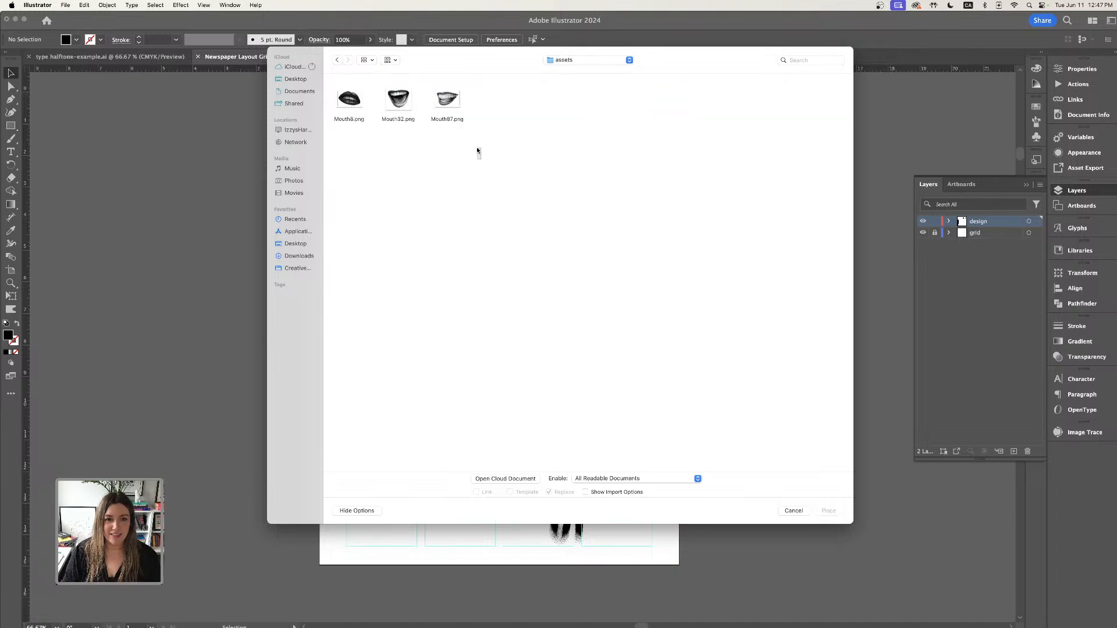
{"action": "left_click_drag", "start_coordinate": [480, 159], "coordinate": [345, 99]}
{"action": "left_click", "coordinate": [829, 510]}
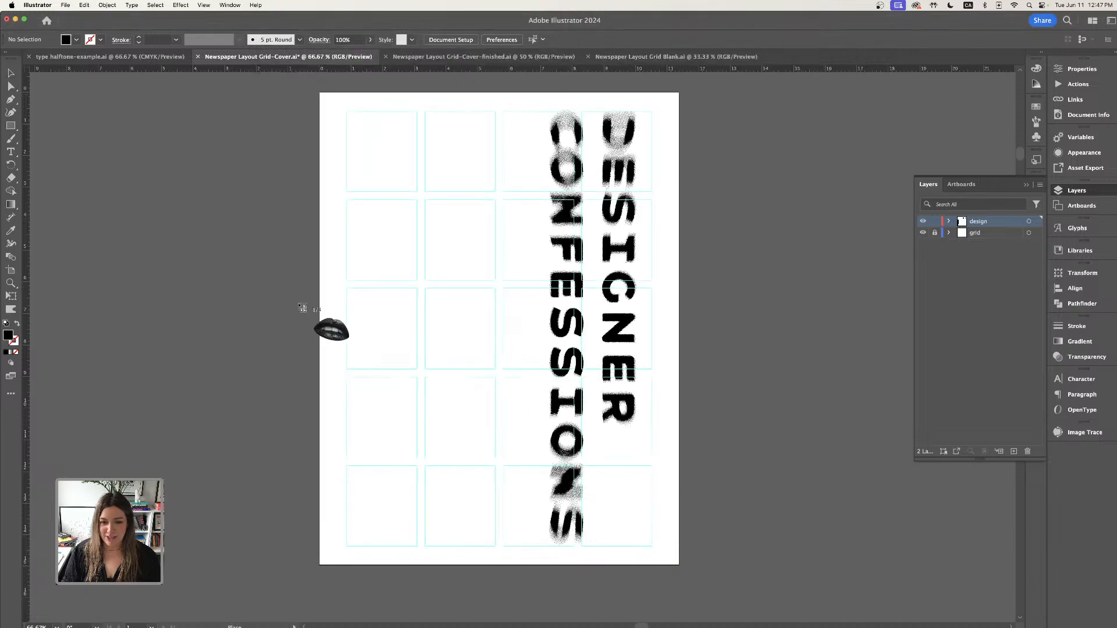
{"action": "left_click", "coordinate": [260, 336]}
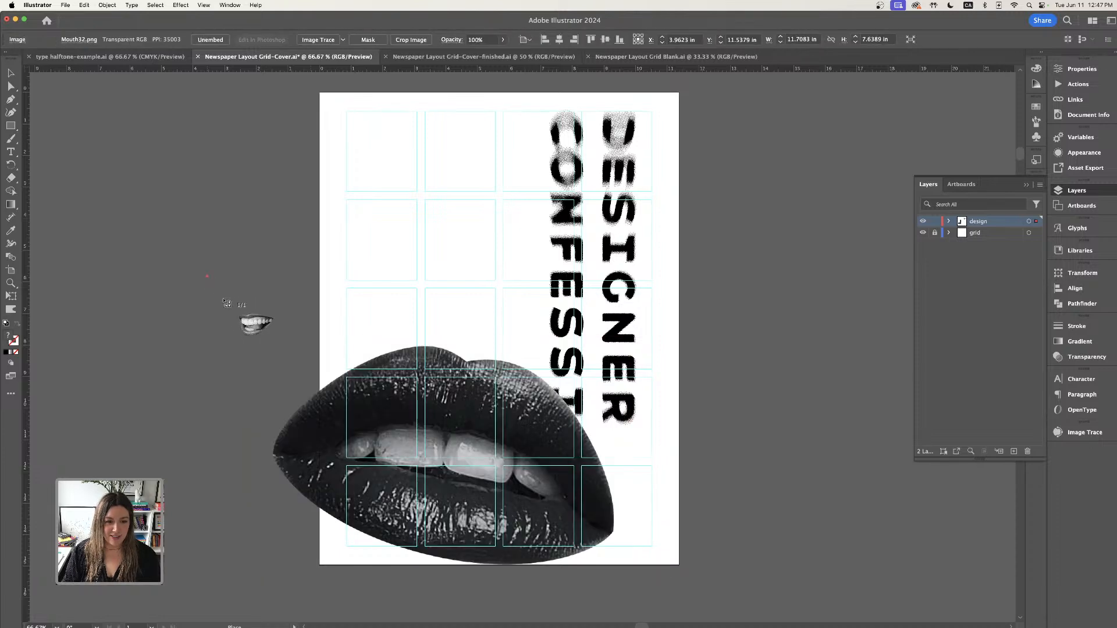
{"action": "left_click", "coordinate": [234, 228]}
{"action": "left_click", "coordinate": [195, 233]}
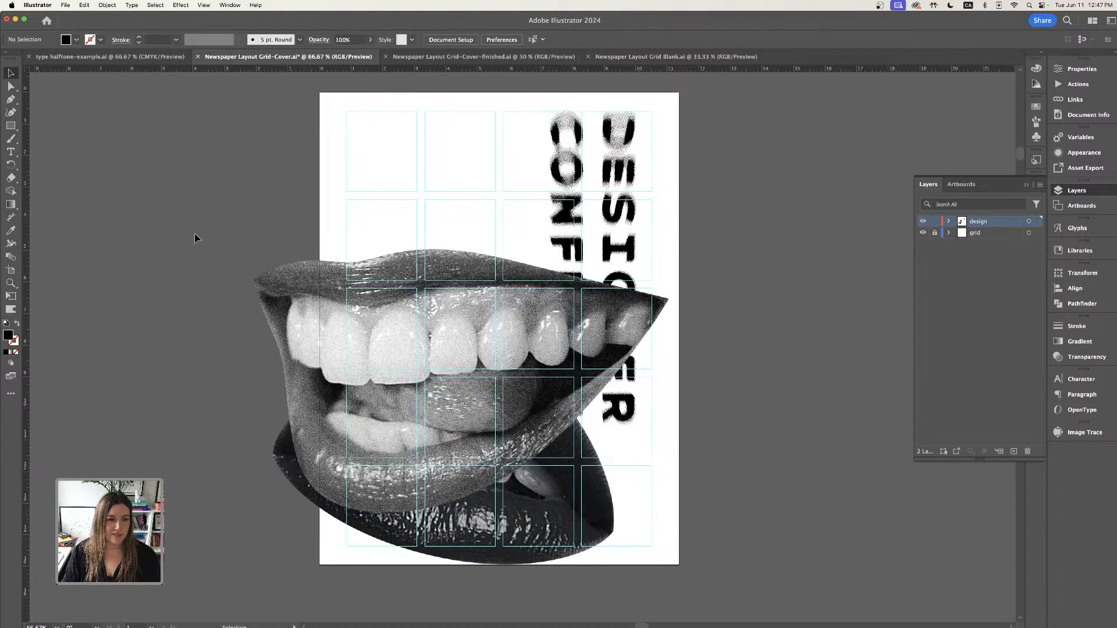
- Move the teeth image up and to the right so it overlaps the lips image
{"action": "left_click_drag", "start_coordinate": [350, 328], "coordinate": [432, 300]}
{"action": "left_click_drag", "start_coordinate": [212, 298], "coordinate": [262, 342]}
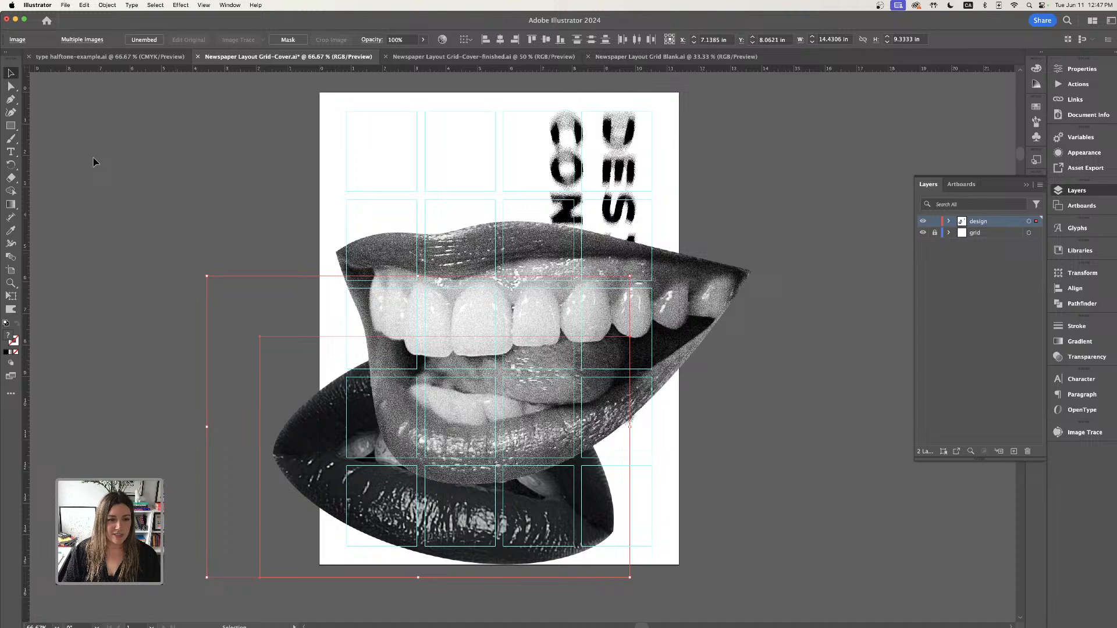
{"action": "left_click", "coordinate": [100, 191]}
- Place Mouth32.png from the assets folder beside the cover
{"action": "left_click", "coordinate": [65, 5]}
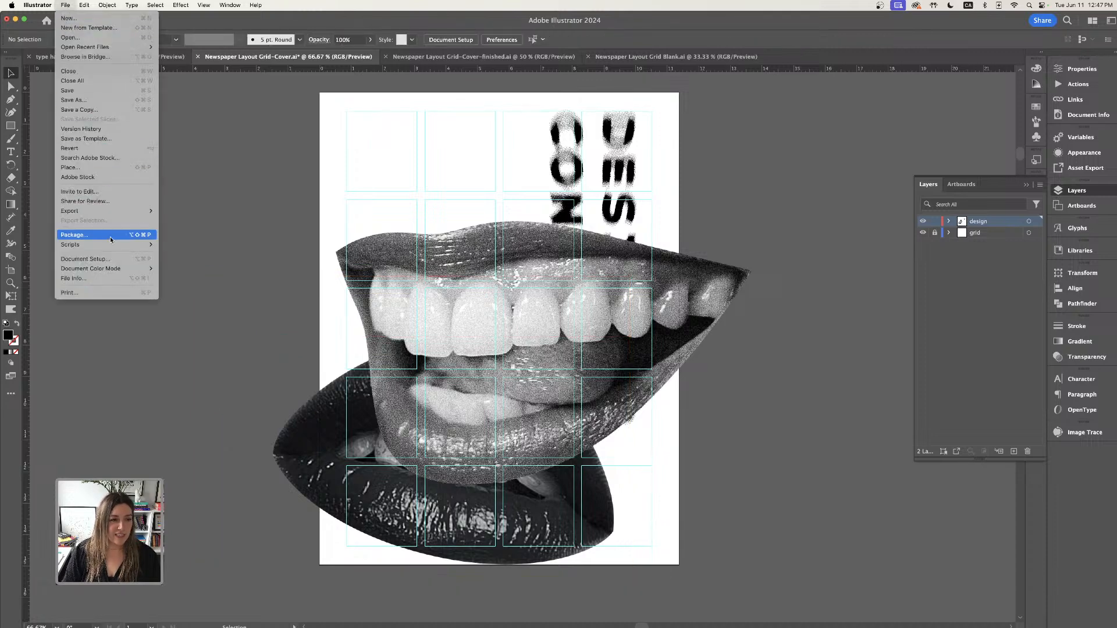
{"action": "left_click", "coordinate": [89, 167]}
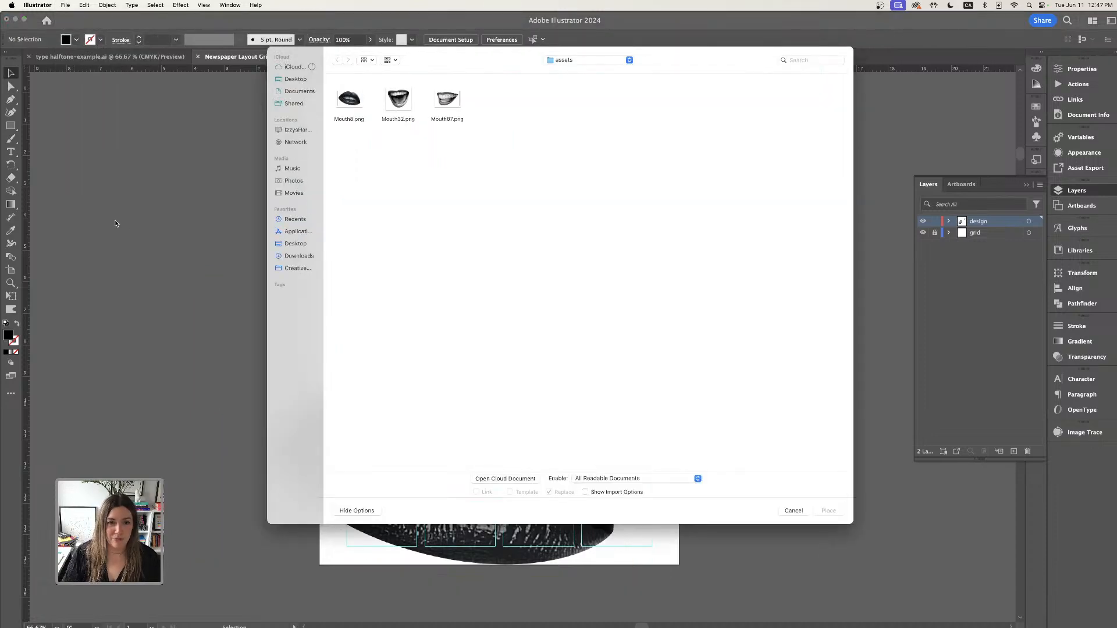
{"action": "left_click", "coordinate": [394, 102]}
{"action": "left_click", "coordinate": [828, 511]}
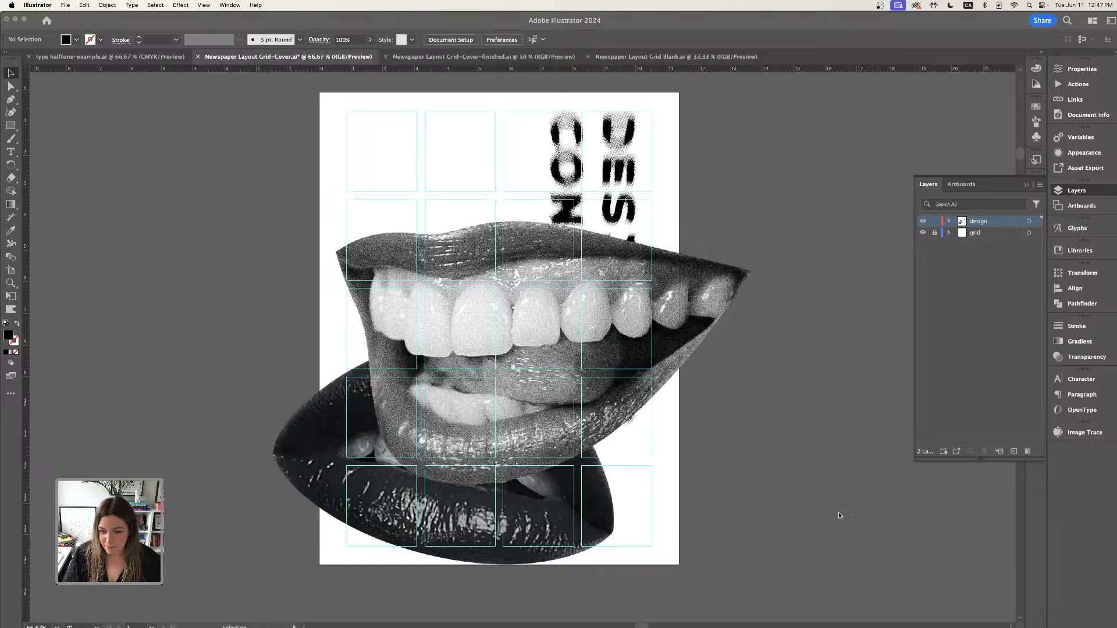
{"action": "left_click", "coordinate": [171, 203]}
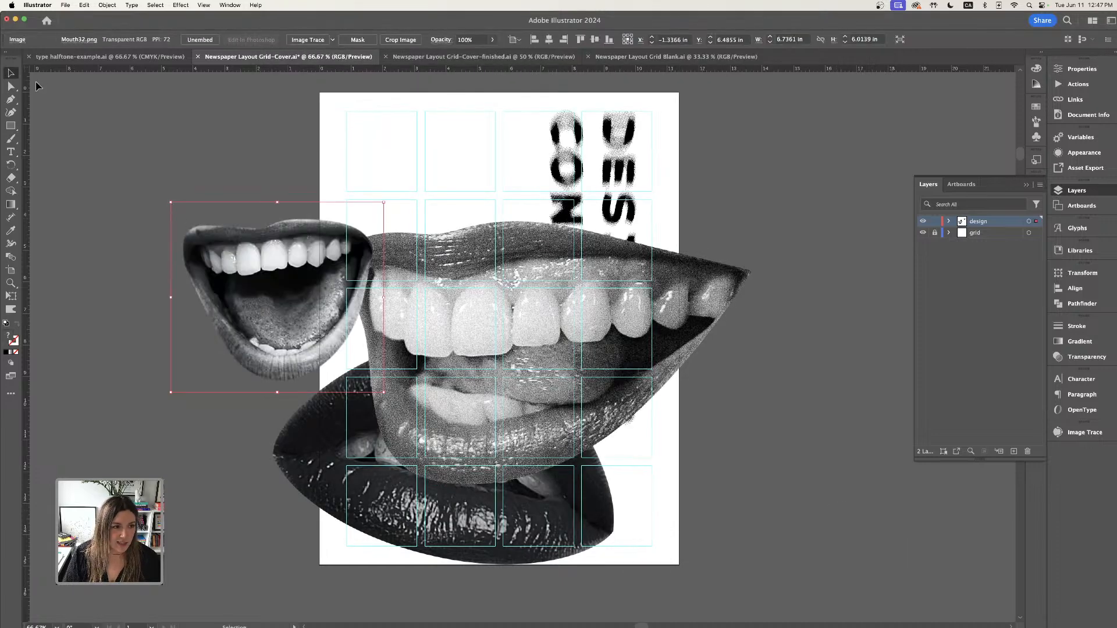
- Select all three mouth images and scale them down together
{"action": "left_click", "coordinate": [140, 152]}
{"action": "key", "text": "super+a"}
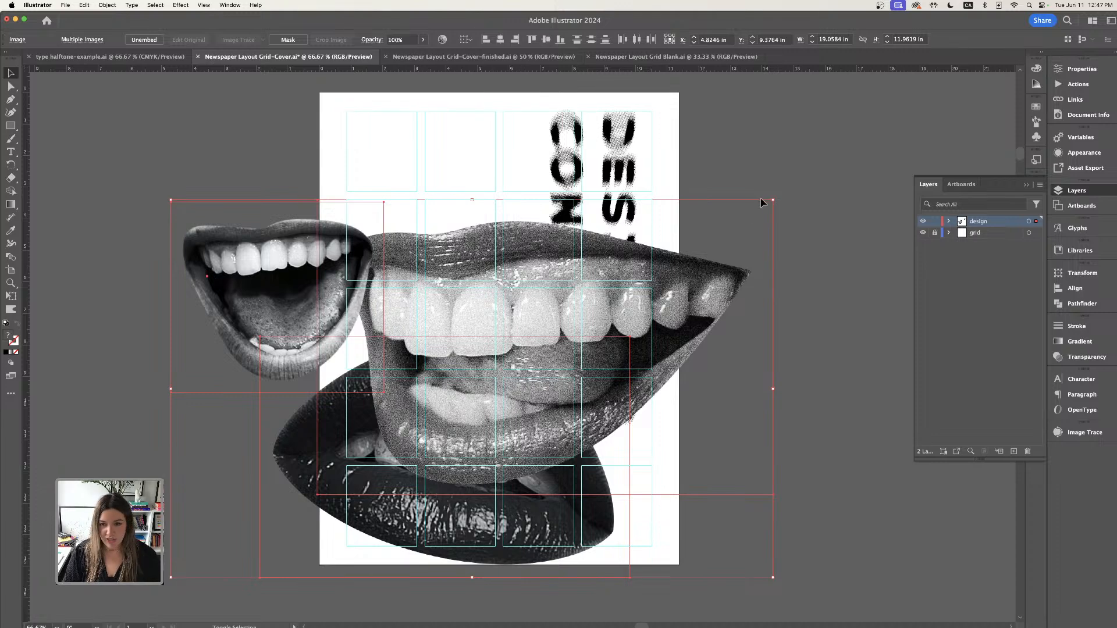
{"action": "left_click_drag", "start_coordinate": [773, 200], "coordinate": [464, 359]}
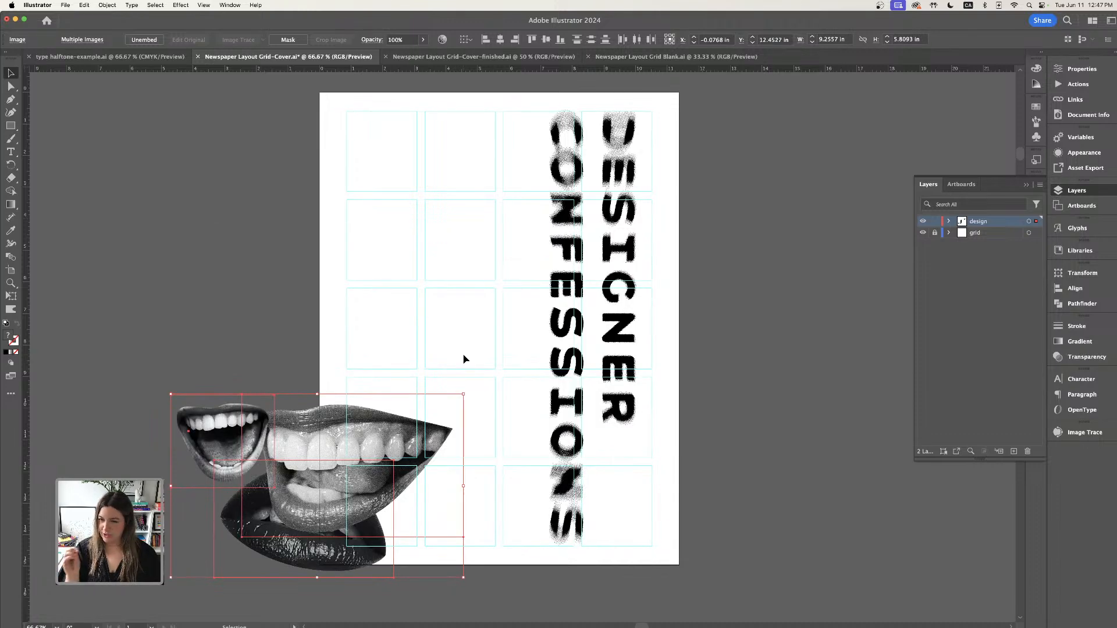
- Move the open-mouth image to the upper left of the cover
{"action": "left_click", "coordinate": [399, 368]}
{"action": "left_click_drag", "start_coordinate": [182, 476], "coordinate": [354, 272]}
{"action": "left_click_drag", "start_coordinate": [503, 212], "coordinate": [502, 217]}
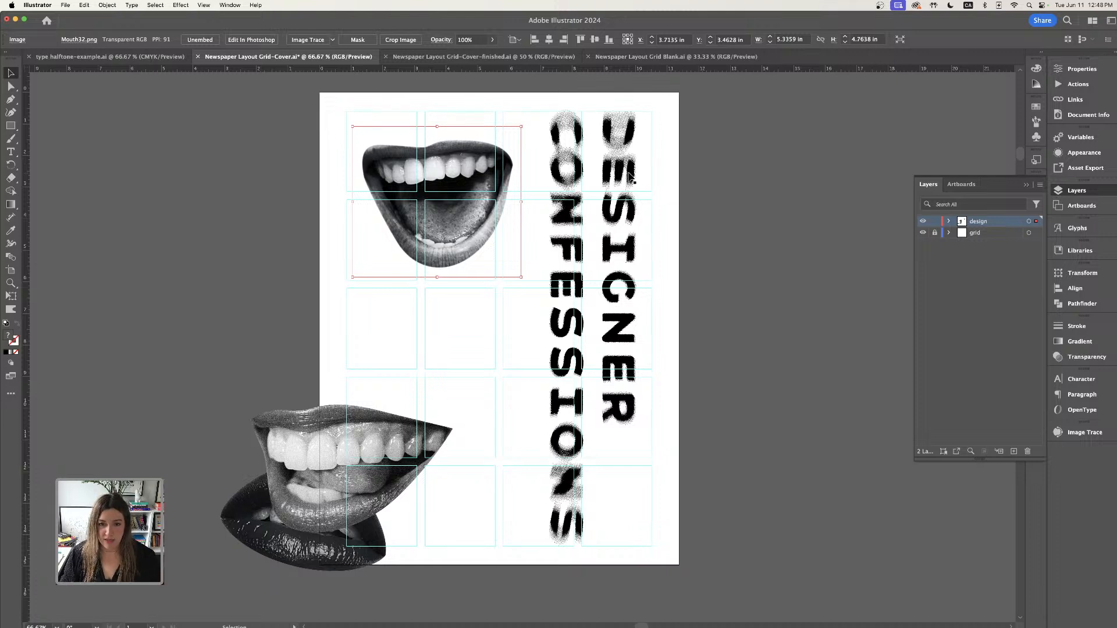
- Position and tilt the teeth image below the open mouth, and move the dark lips image beneath it
{"action": "left_click_drag", "start_coordinate": [441, 435], "coordinate": [528, 299]}
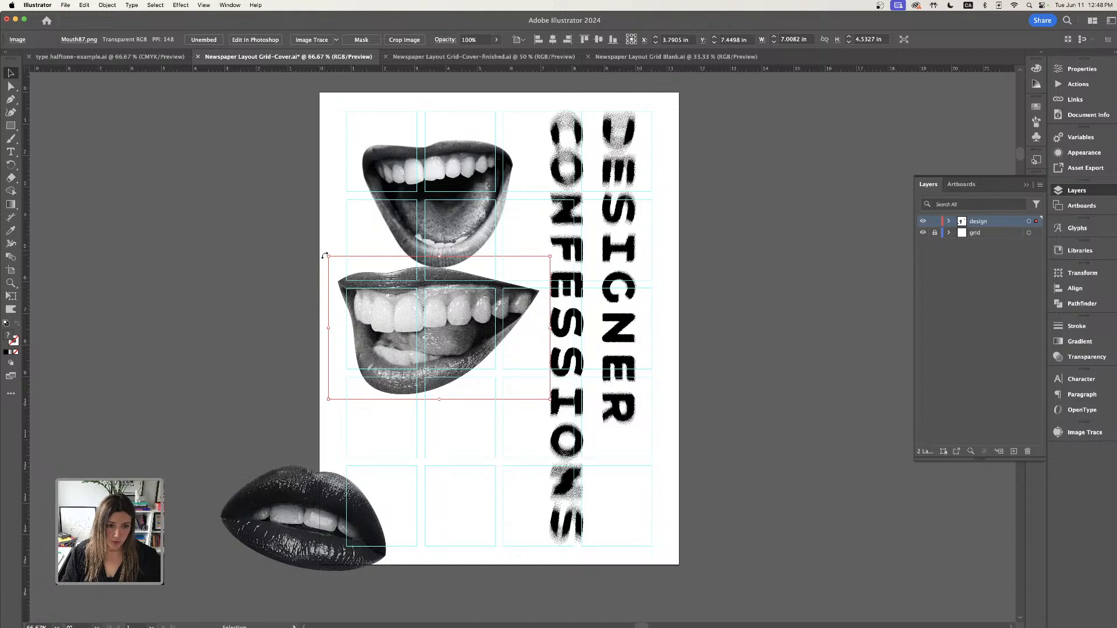
{"action": "left_click_drag", "start_coordinate": [325, 256], "coordinate": [305, 313]}
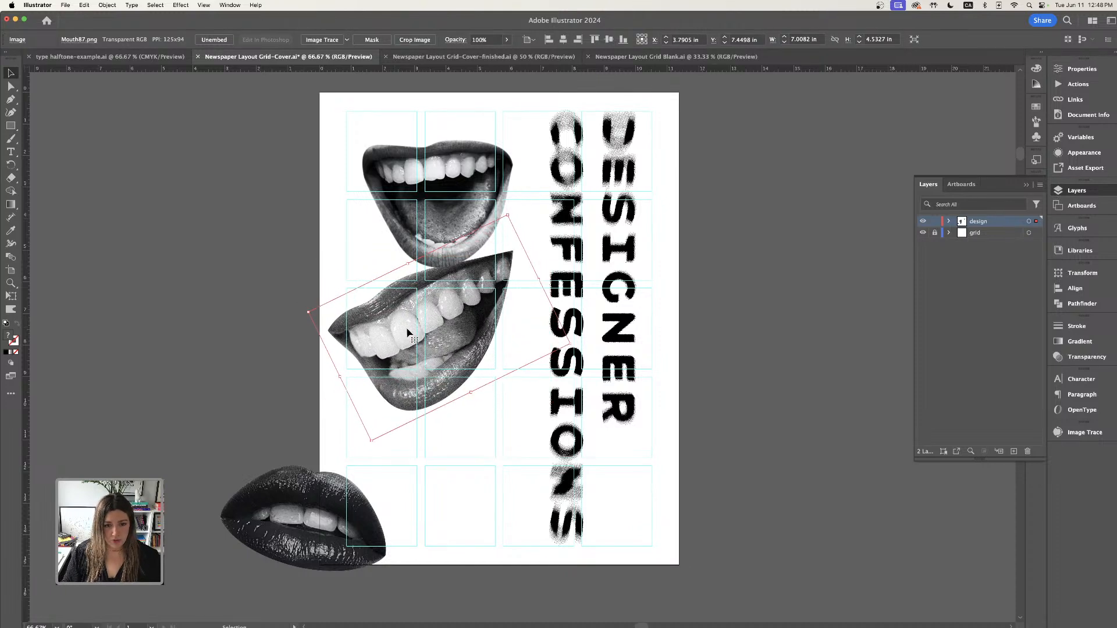
{"action": "left_click_drag", "start_coordinate": [420, 334], "coordinate": [433, 327]}
{"action": "left_click_drag", "start_coordinate": [461, 216], "coordinate": [460, 228]}
{"action": "left_click_drag", "start_coordinate": [464, 342], "coordinate": [469, 344]}
{"action": "left_click_drag", "start_coordinate": [463, 179], "coordinate": [469, 186]}
{"action": "left_click_drag", "start_coordinate": [330, 508], "coordinate": [475, 437]}
{"action": "left_click", "coordinate": [245, 138]}
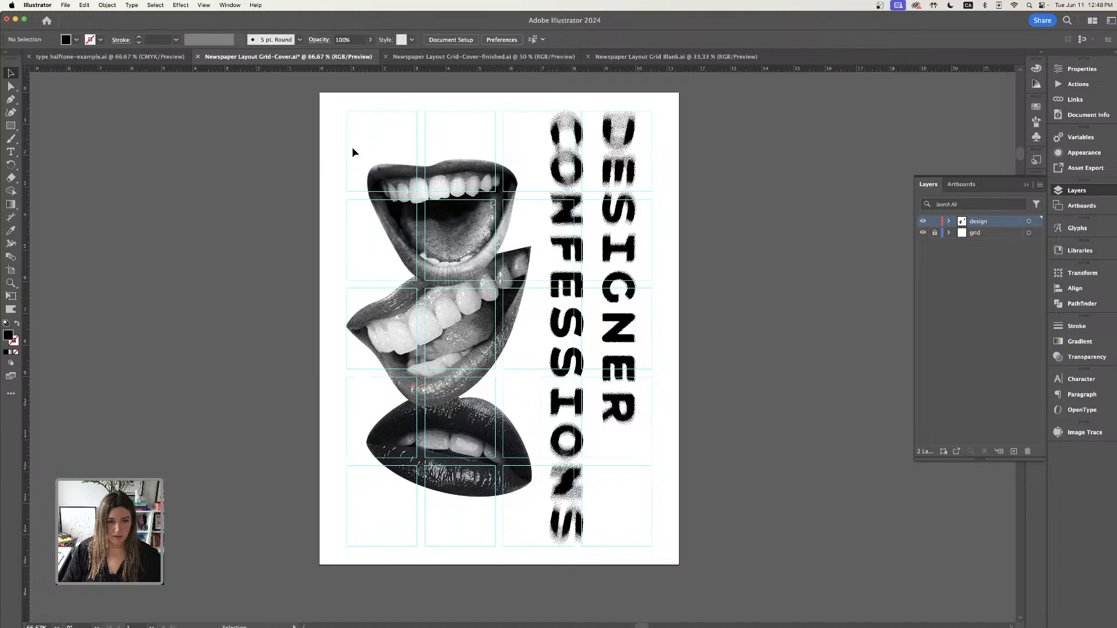
- Select the stacked mouth images and enlarge them slightly on the cover's left side
{"action": "left_click_drag", "start_coordinate": [413, 464], "coordinate": [454, 521]}
{"action": "key", "text": "super+minus"}
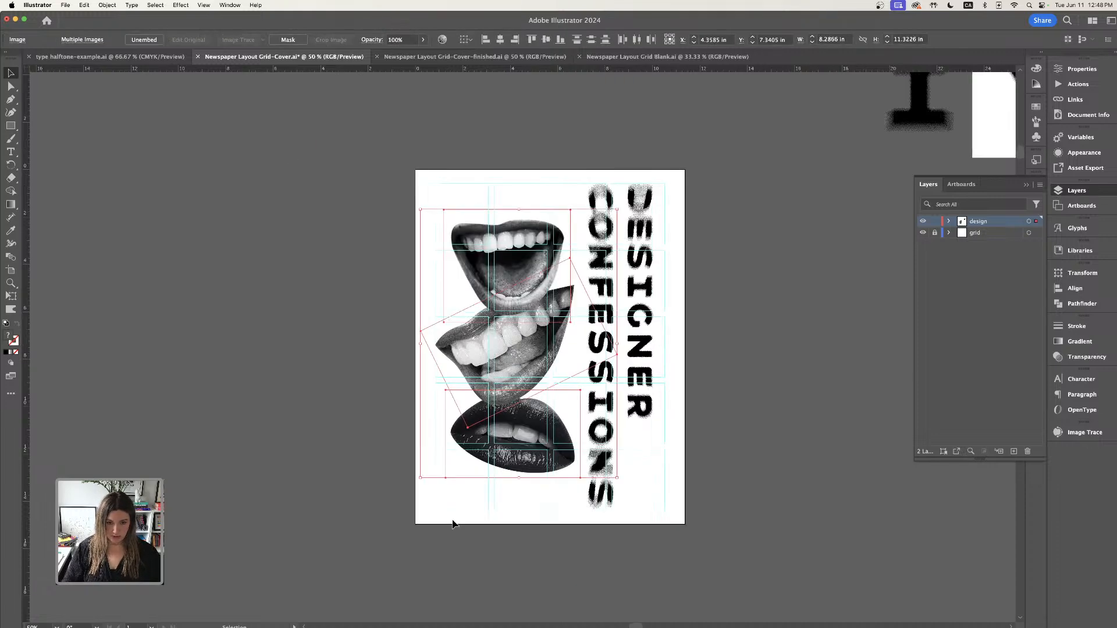
{"action": "left_click_drag", "start_coordinate": [421, 213], "coordinate": [409, 207]}
{"action": "left_click_drag", "start_coordinate": [541, 265], "coordinate": [538, 268]}
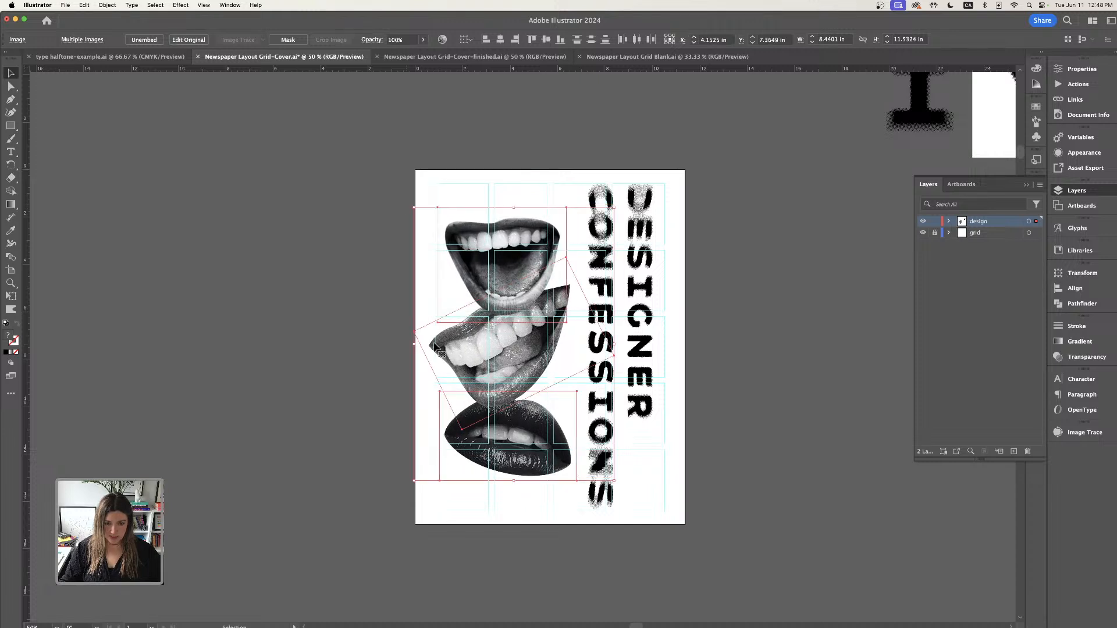
- Add a new point text object beside the cover, to the right of the title
{"action": "left_click", "coordinate": [357, 320]}
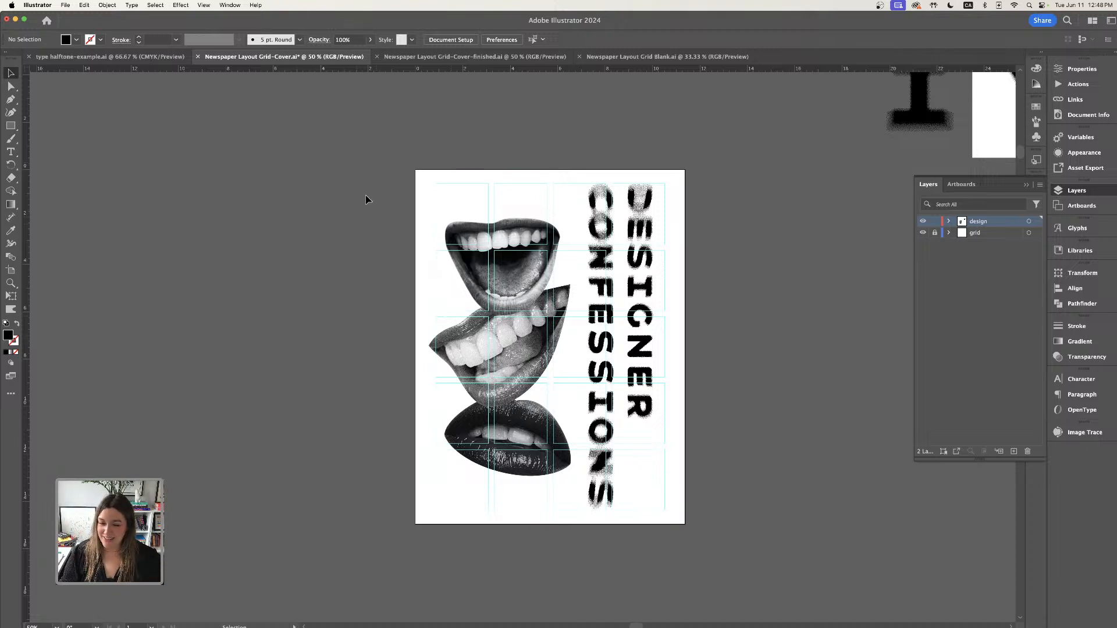
{"action": "scroll", "coordinate": [292, 240], "scroll_direction": "down", "scroll_amount": 2}
{"action": "key", "text": "super+equal"}
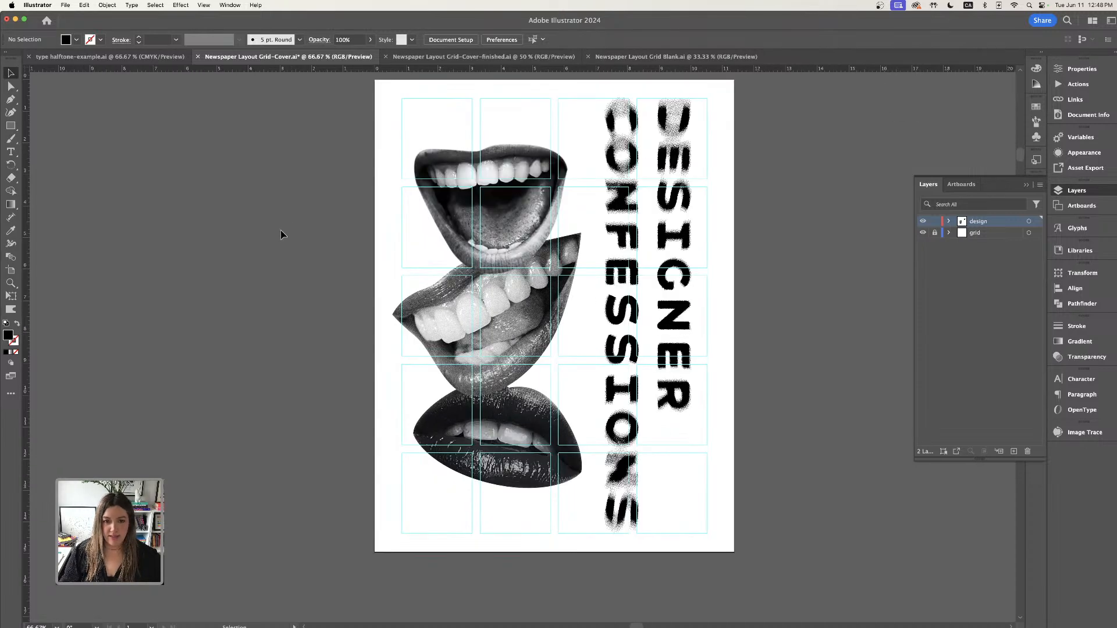
{"action": "scroll", "coordinate": [300, 279], "scroll_direction": "right", "scroll_amount": 1}
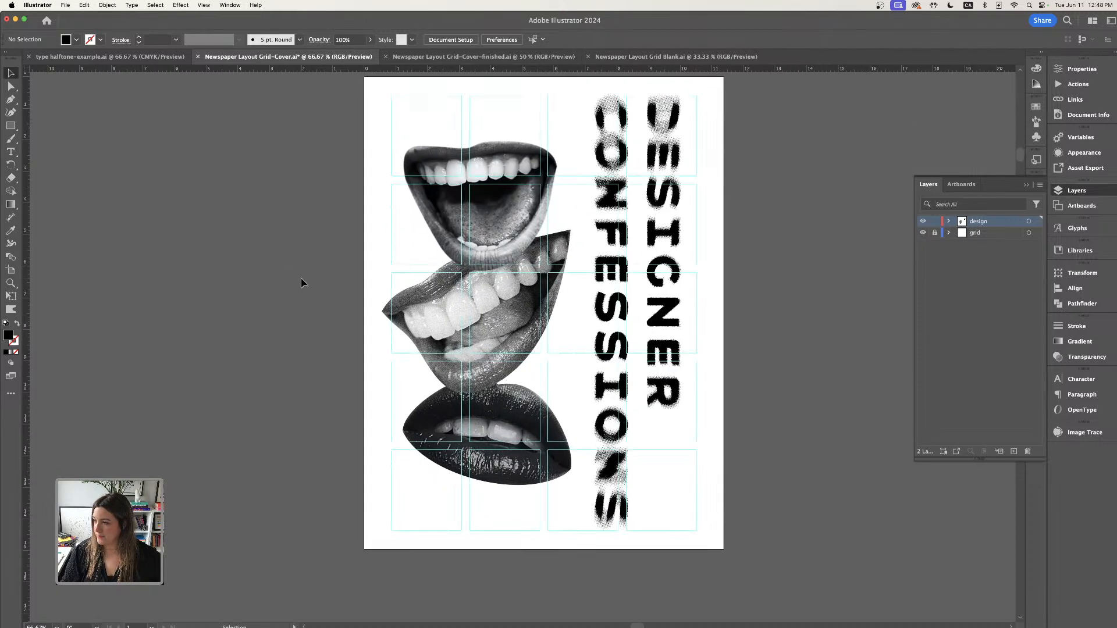
{"action": "scroll", "coordinate": [300, 279], "scroll_direction": "up", "scroll_amount": 1}
{"action": "left_click", "coordinate": [10, 152]}
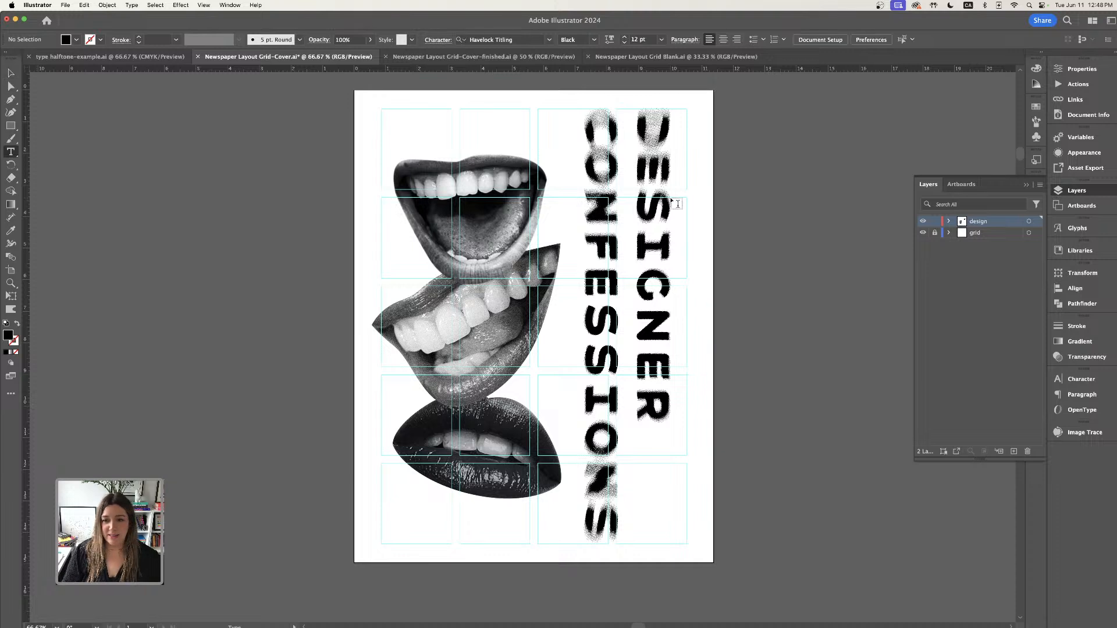
{"action": "left_click", "coordinate": [745, 207]}
{"action": "left_click", "coordinate": [11, 73]}
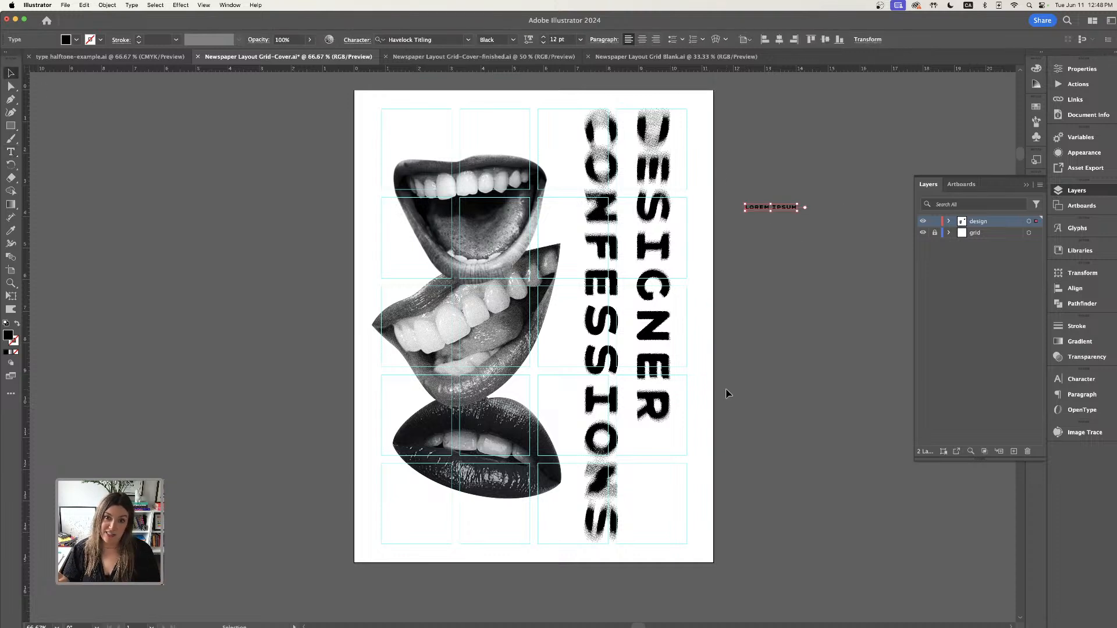
- Change the new text's font to Elza Text Bold
{"action": "scroll", "coordinate": [727, 393], "scroll_direction": "right", "scroll_amount": 1}
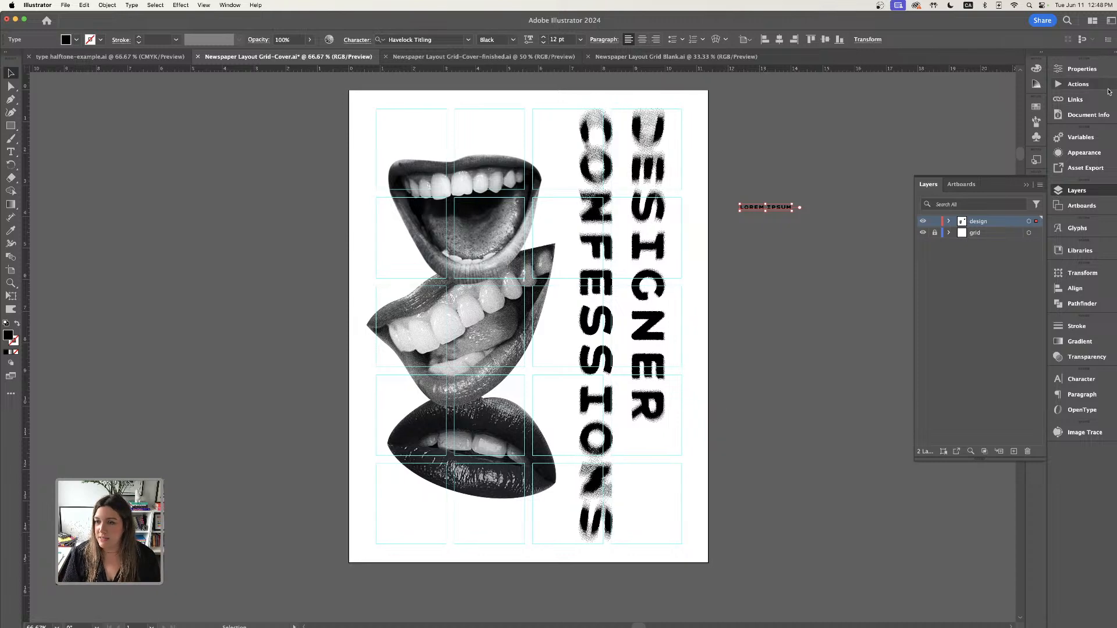
{"action": "left_click", "coordinate": [1082, 69]}
{"action": "left_click", "coordinate": [1029, 297]}
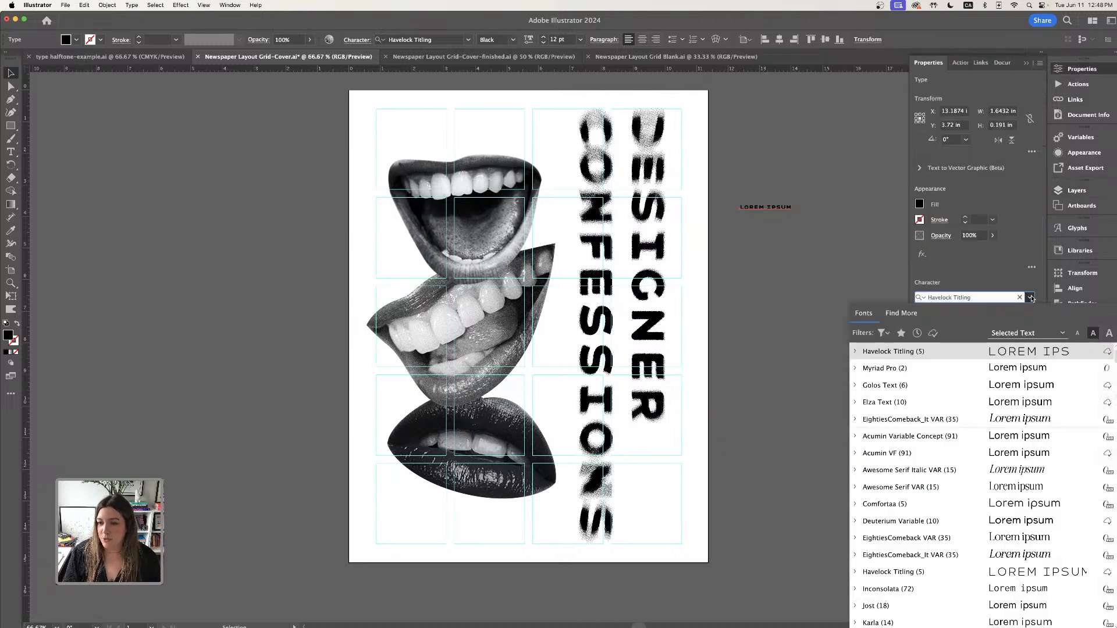
{"action": "key", "text": "Down"}
{"action": "key", "text": "Down"}
{"action": "key", "text": "Down"}
{"action": "key", "text": "Return"}
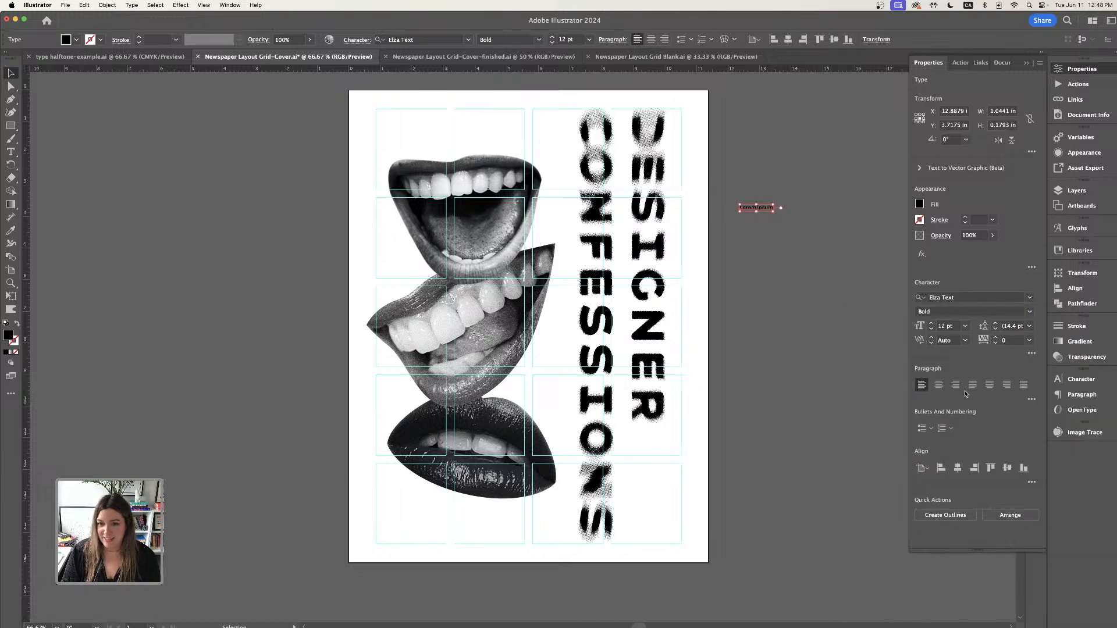
- Enlarge the text to about 31.3 pt and set it to All Caps
{"action": "left_click_drag", "start_coordinate": [774, 212], "coordinate": [828, 241]}
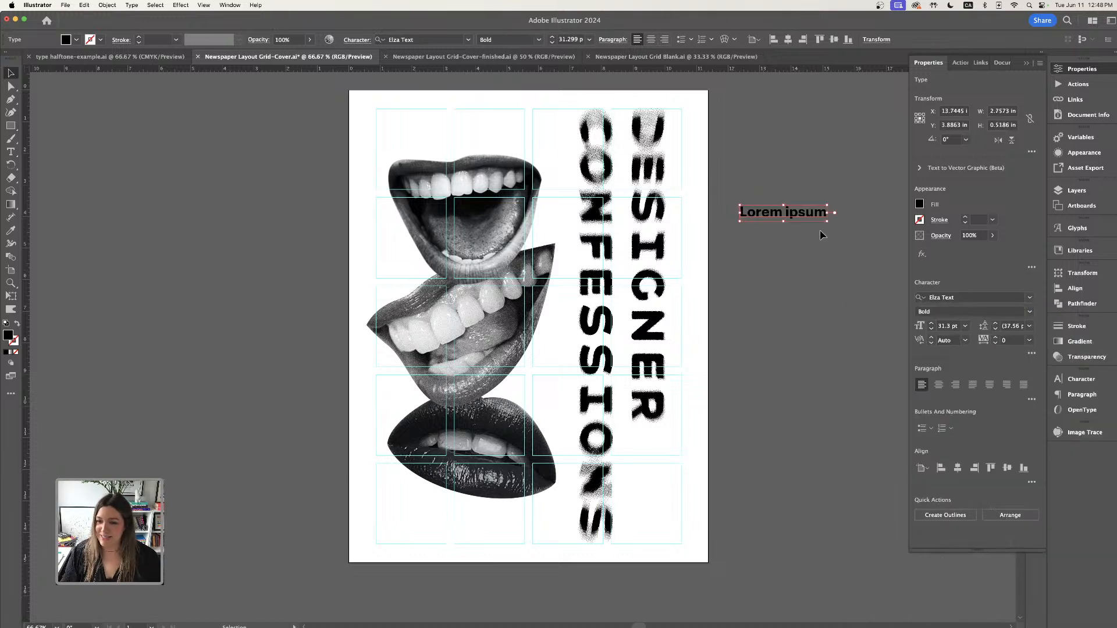
{"action": "left_click", "coordinate": [1032, 353]}
{"action": "left_click", "coordinate": [915, 467]}
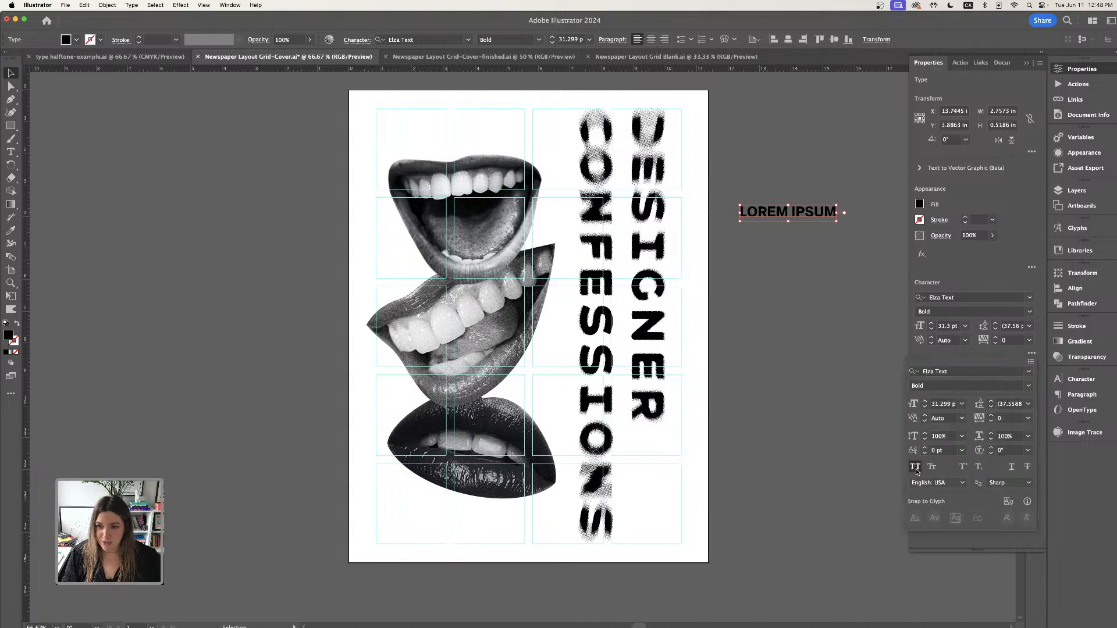
- Move the text object and replace its placeholder with the author's byline starting with BY
{"action": "left_click", "coordinate": [827, 219]}
{"action": "left_click_drag", "start_coordinate": [827, 219], "coordinate": [735, 304]}
{"action": "left_click", "coordinate": [11, 153]}
{"action": "key", "text": "BackSpace"}
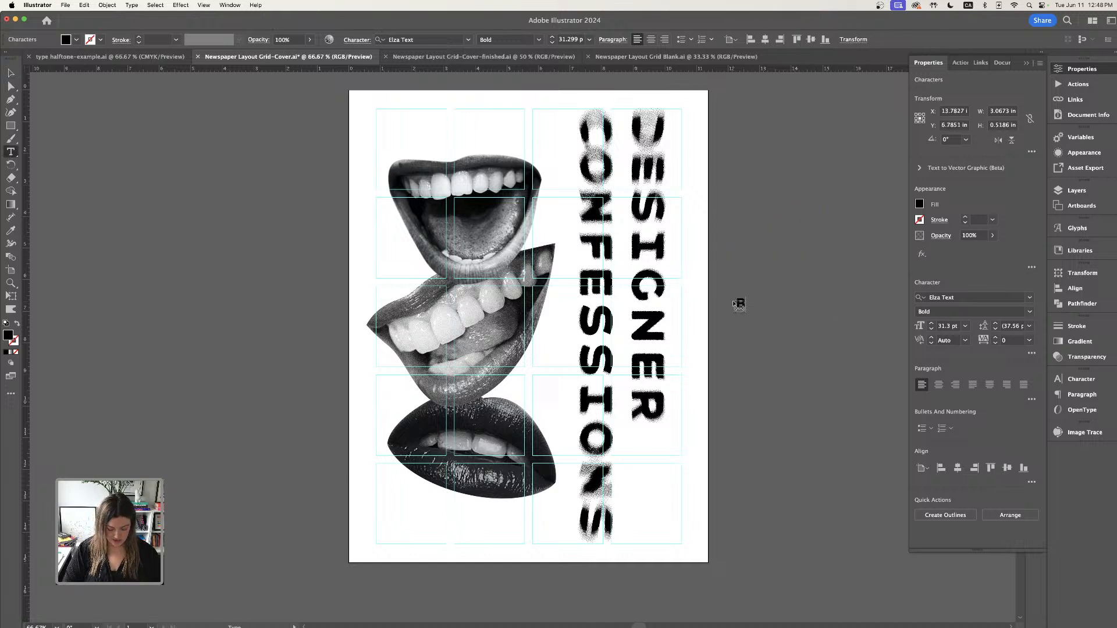
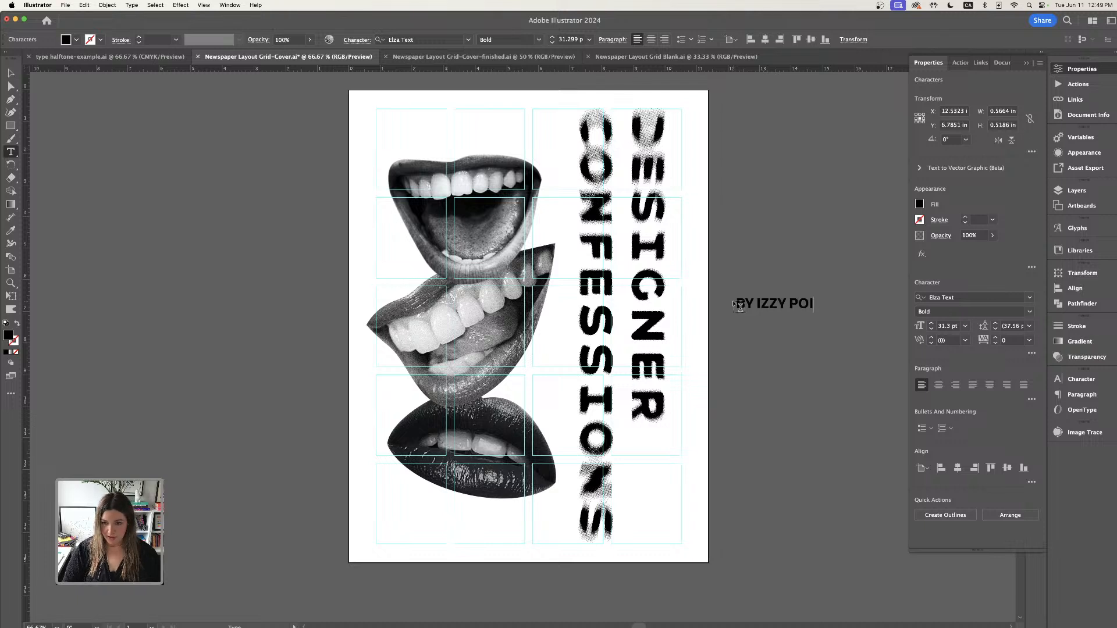
- Rotate the byline 270° and set it vertically beside the DESIGNER column, keeping a horizontal copy beside the cover
{"action": "left_click", "coordinate": [10, 72]}
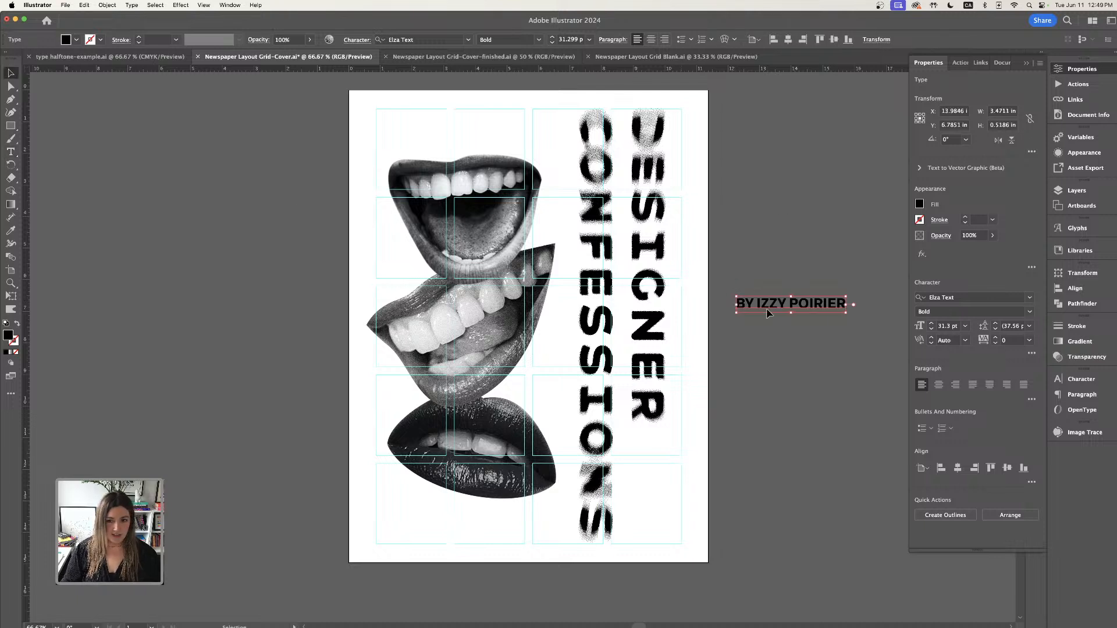
{"action": "left_click_drag", "start_coordinate": [852, 300], "coordinate": [799, 249]}
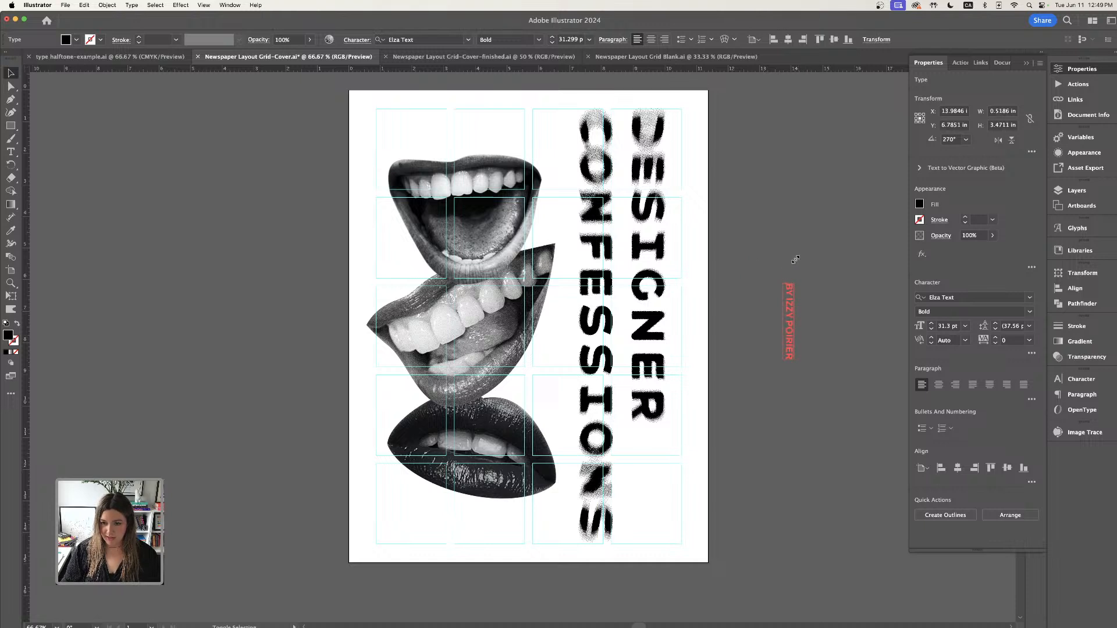
{"action": "left_click", "coordinate": [779, 313]}
{"action": "left_click_drag", "start_coordinate": [780, 314], "coordinate": [803, 358]}
{"action": "left_click_drag", "start_coordinate": [785, 292], "coordinate": [764, 360]}
- Replace the copy's text with 'CONFESSIONS FROM MY FREELANCING DESK. SOME ARE QUIRKY.'
{"action": "left_click", "coordinate": [11, 152]}
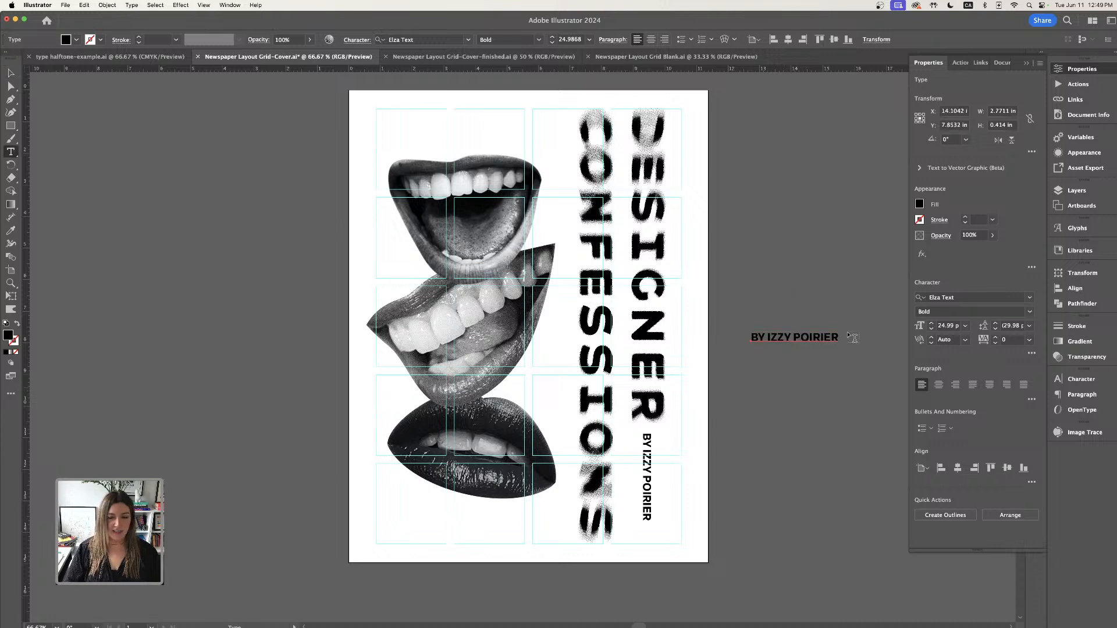
{"action": "left_click_drag", "start_coordinate": [835, 336], "coordinate": [733, 334]}
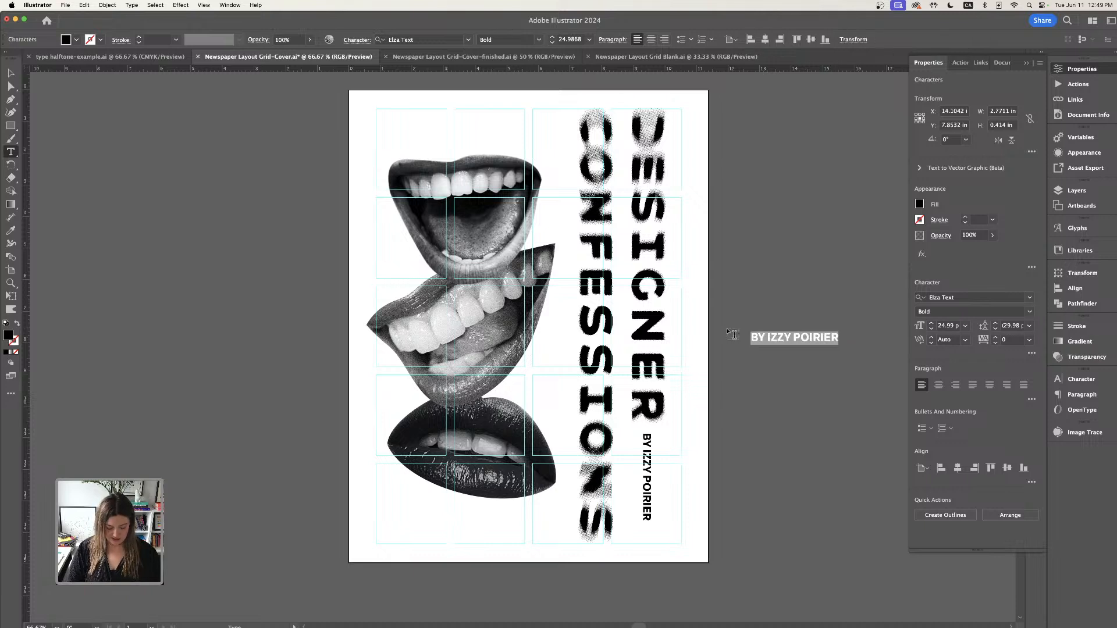
{"action": "type", "text": "CONFESSION"}
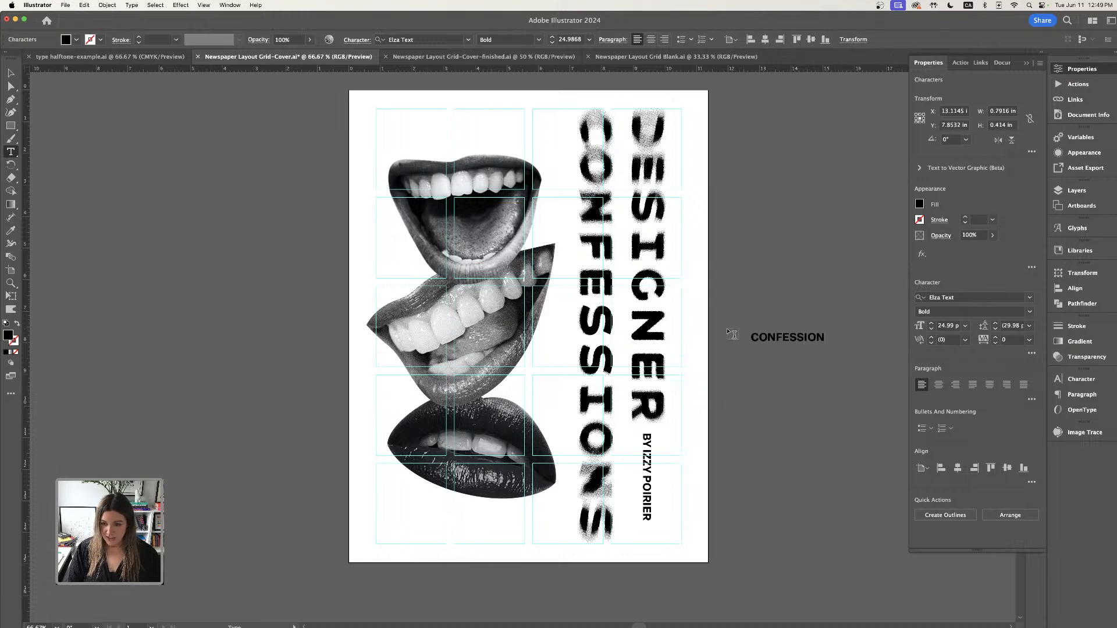
{"action": "type", "text": "S FROM"}
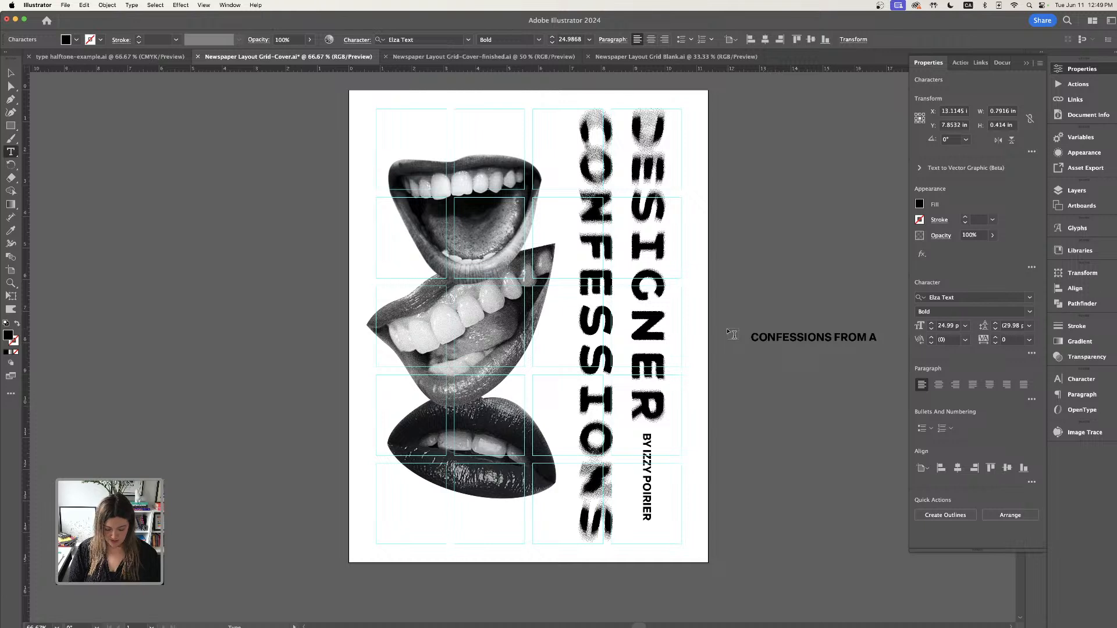
{"action": "type", "text": " MY FRE"}
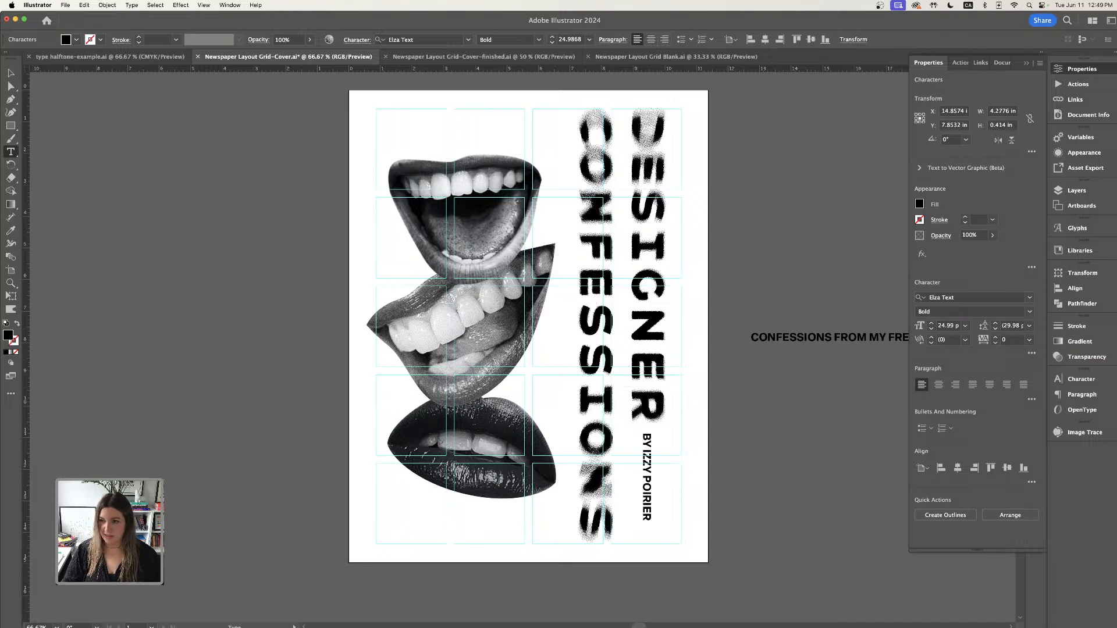
{"action": "left_click", "coordinate": [1026, 62]}
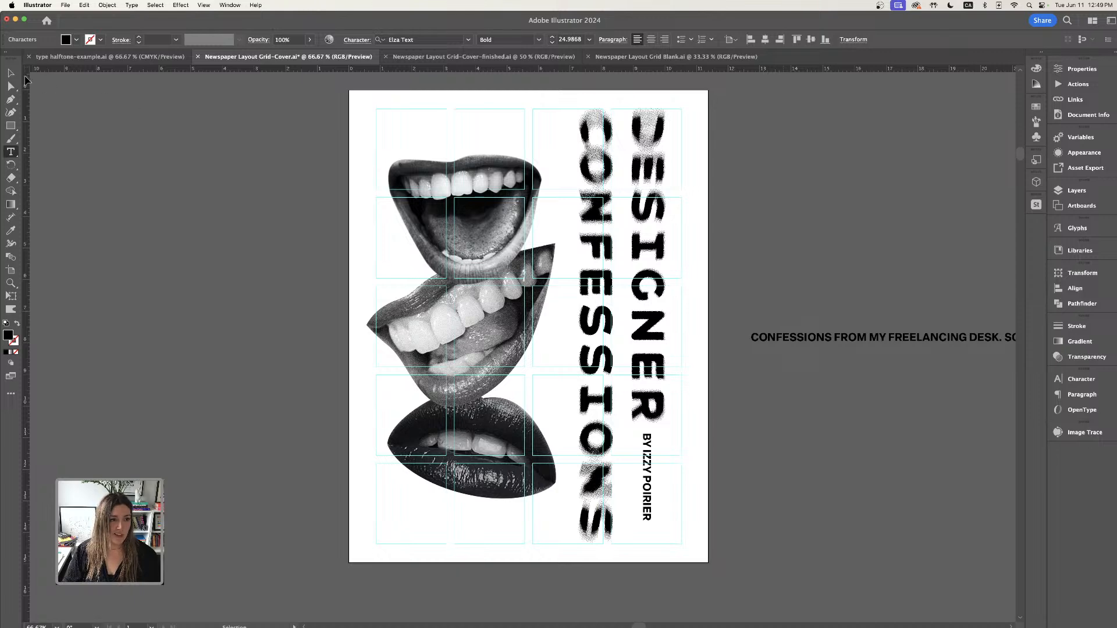
{"action": "key", "text": "Escape"}
- Move the new paragraph text onto the pasteboard left of the cover
{"action": "left_click_drag", "start_coordinate": [812, 339], "coordinate": [50, 102]}
{"action": "left_click_drag", "start_coordinate": [46, 213], "coordinate": [145, 256]}
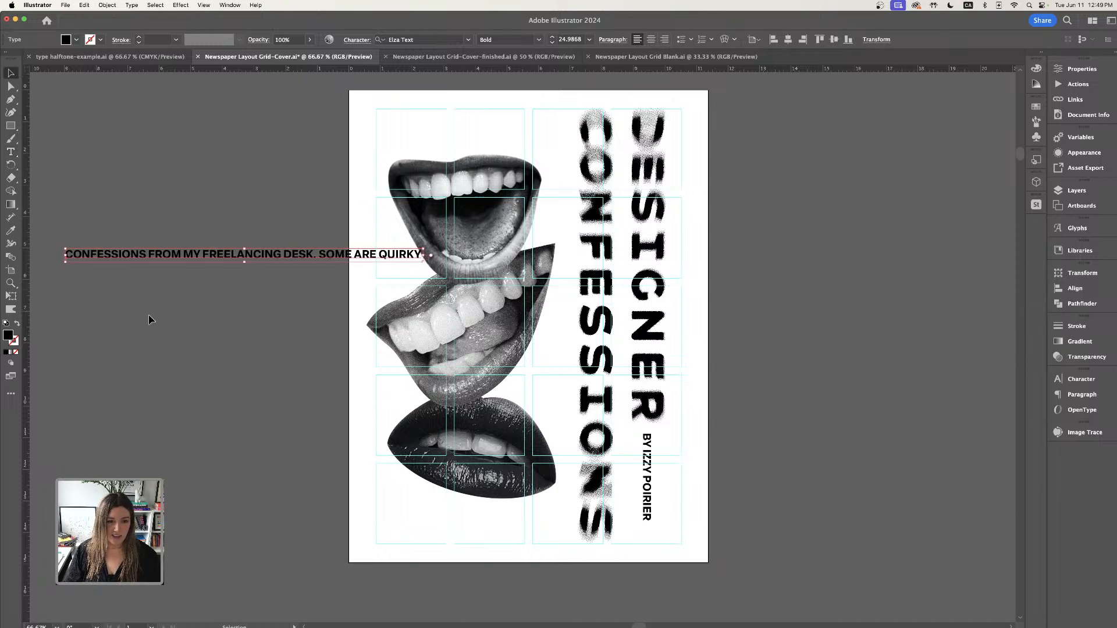
{"action": "left_click_drag", "start_coordinate": [151, 321], "coordinate": [303, 295]}
{"action": "left_click_drag", "start_coordinate": [408, 226], "coordinate": [270, 255]}
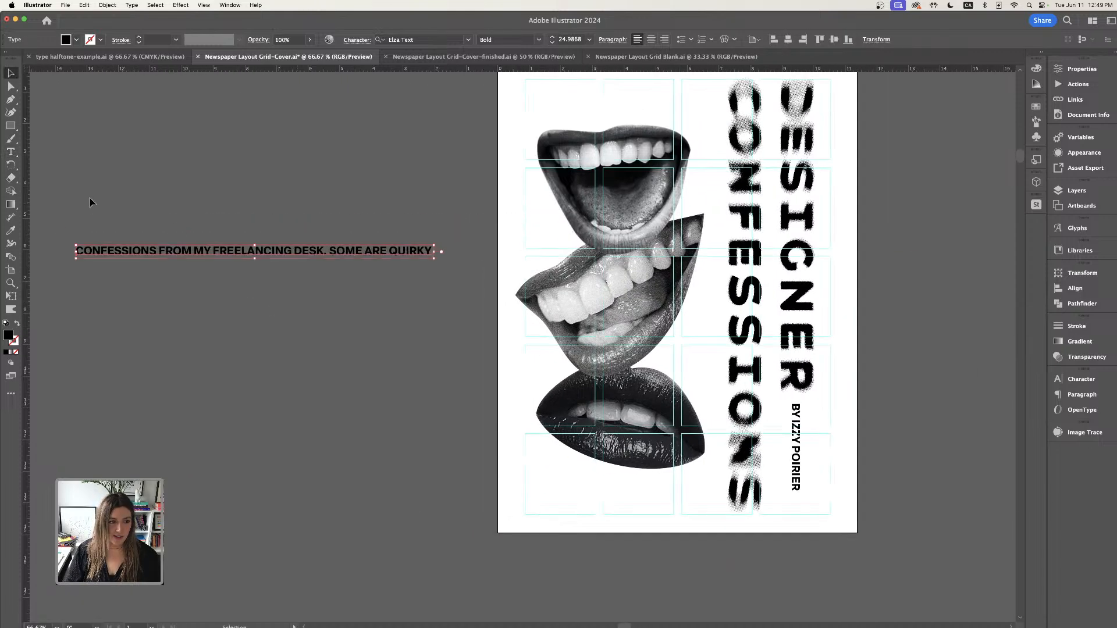
- Extend the text to read '… SOME ARE QUIRKY, SOME ARE VERY HONEST!'
{"action": "key", "text": "t"}
{"action": "left_click", "coordinate": [431, 253]}
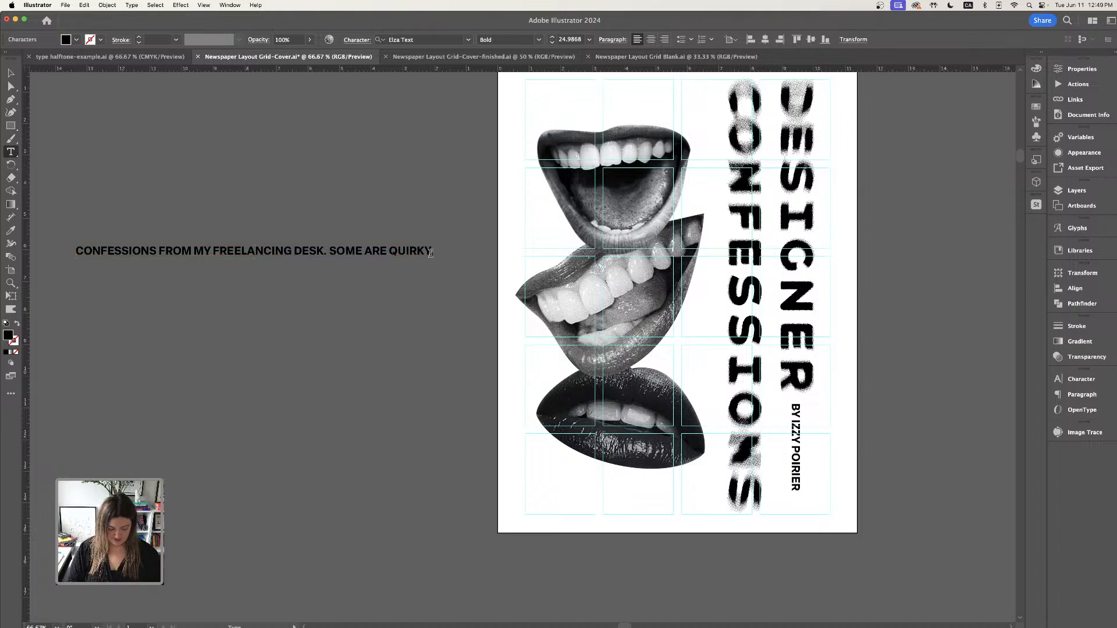
{"action": "type", "text": "SOME ARE VER"}
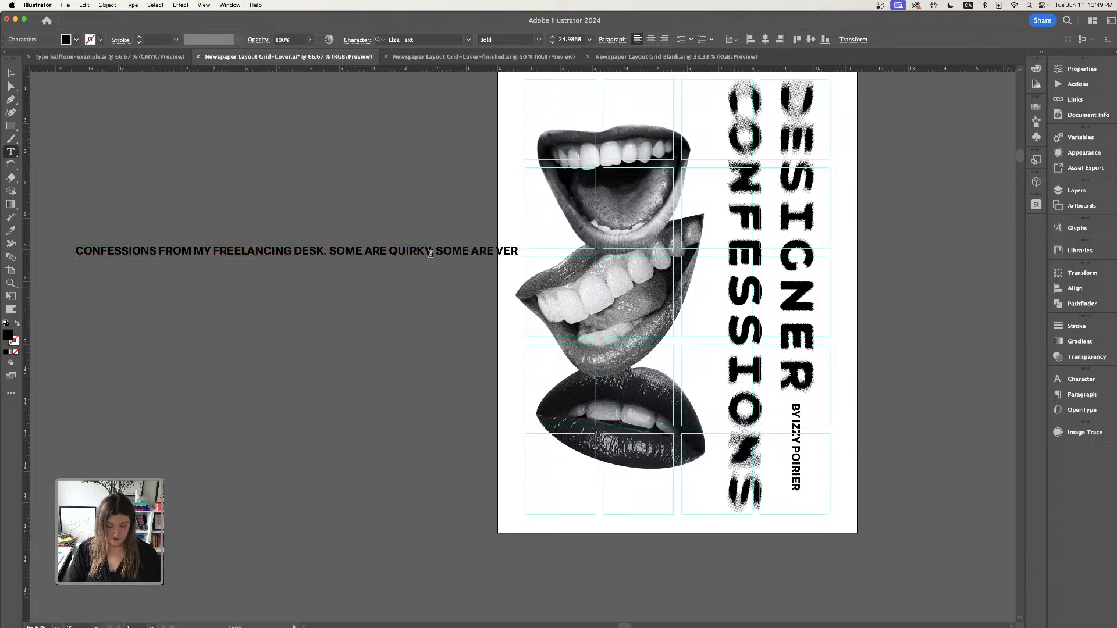
{"action": "type", "text": "Y HONEST"}
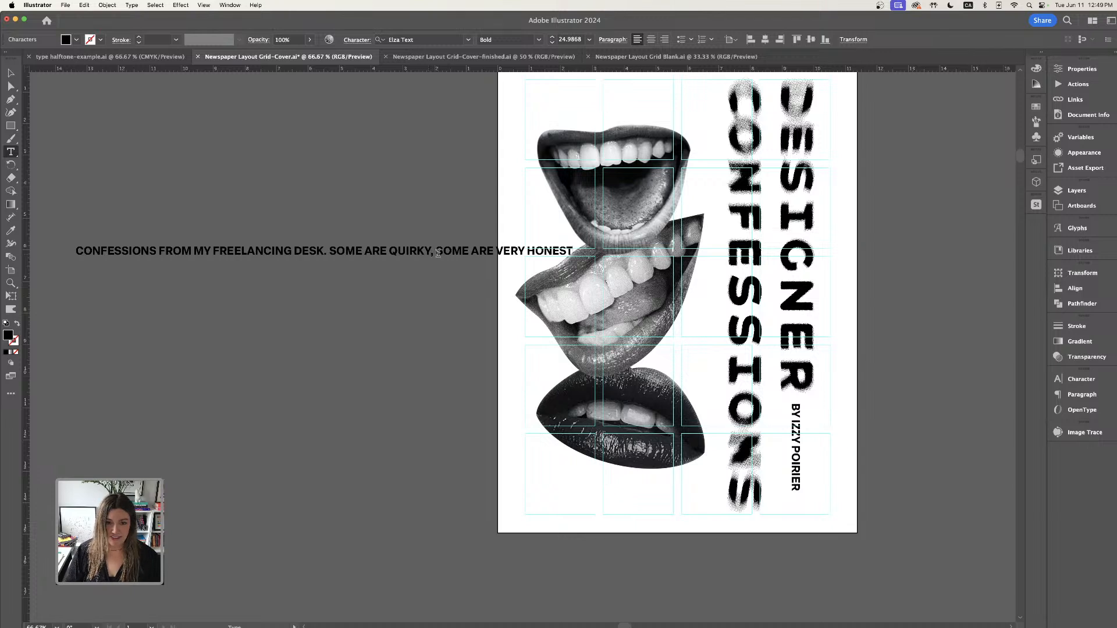
{"action": "type", "text": "!"}
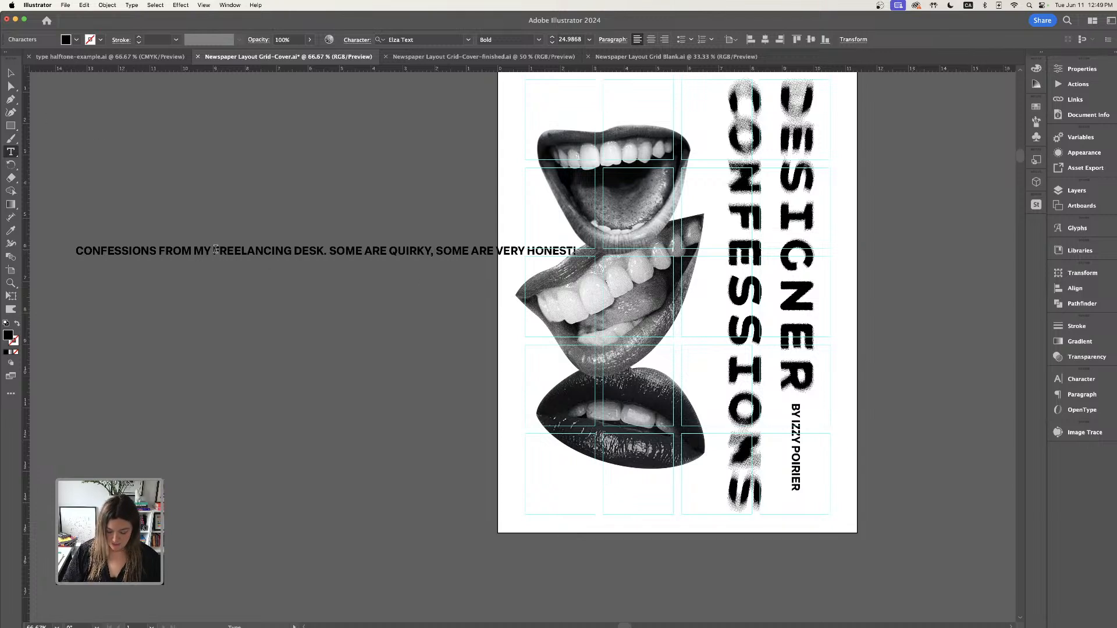
- Insert line breaks so the paragraph wraps into four short lines
{"action": "left_click", "coordinate": [215, 251]}
{"action": "key", "text": "Return"}
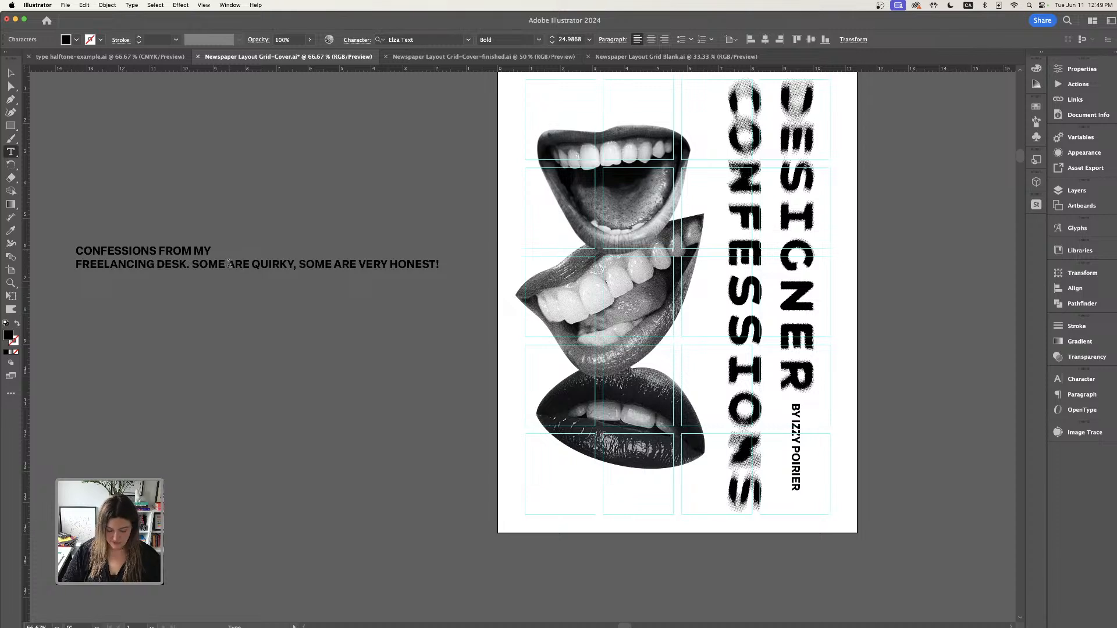
{"action": "left_click", "coordinate": [230, 264]}
{"action": "key", "text": "Return"}
{"action": "left_click", "coordinate": [210, 277]}
{"action": "key", "text": "Return"}
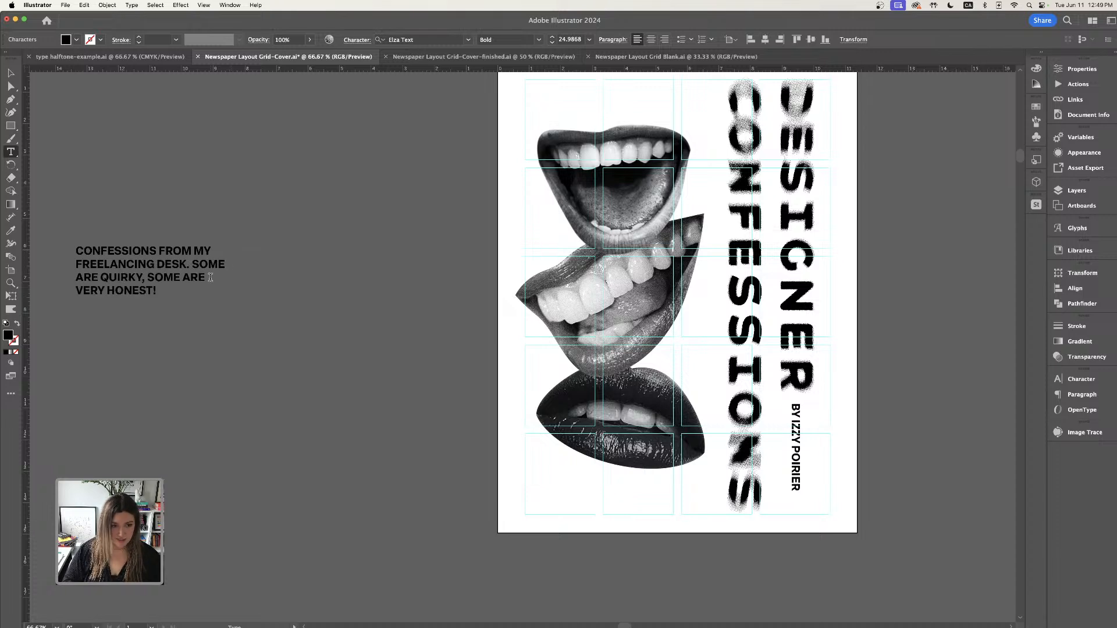
- Move the paragraph above the cover's upper left corner and scale it down
{"action": "left_click", "coordinate": [11, 73]}
{"action": "left_click", "coordinate": [284, 163]}
{"action": "scroll", "coordinate": [273, 212], "scroll_direction": "right", "scroll_amount": 1}
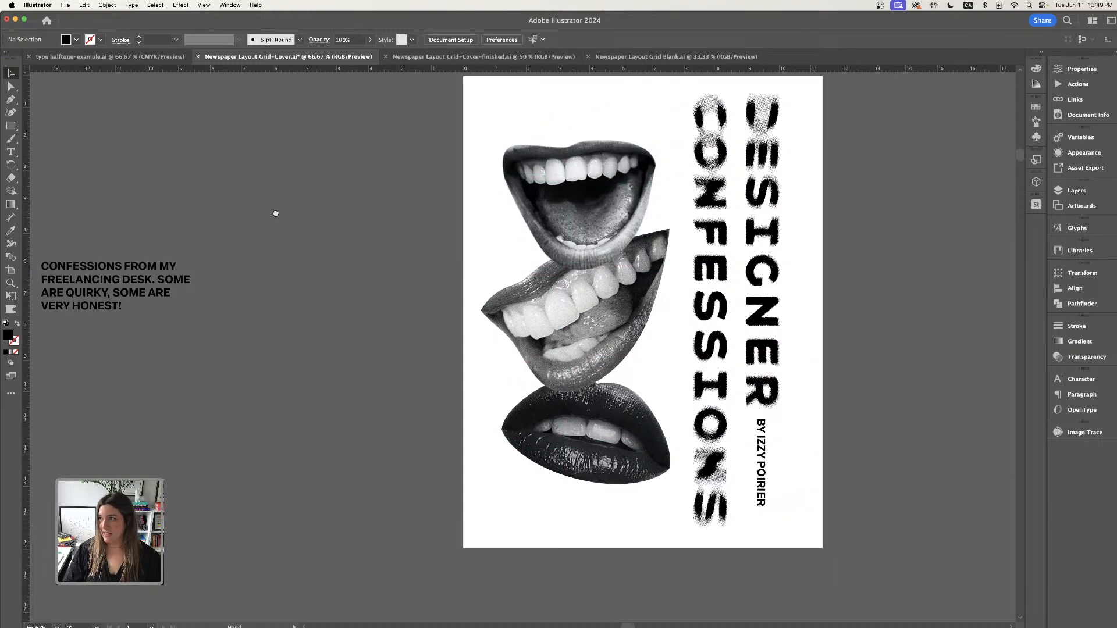
{"action": "left_click_drag", "start_coordinate": [165, 294], "coordinate": [459, 155]}
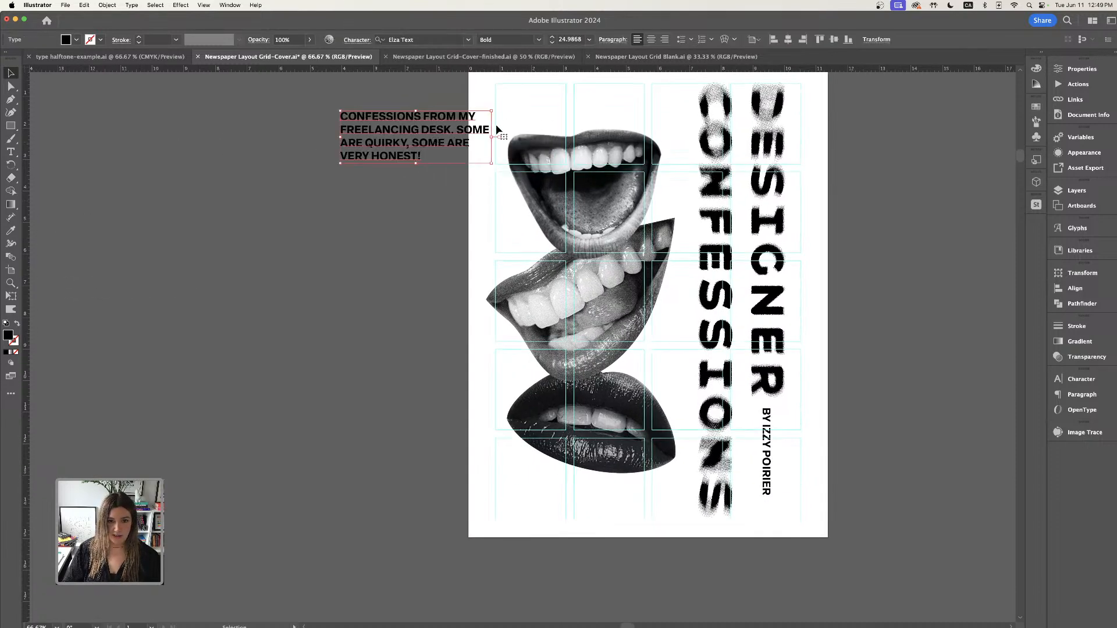
{"action": "left_click_drag", "start_coordinate": [492, 112], "coordinate": [450, 126]}
{"action": "left_click", "coordinate": [481, 174]}
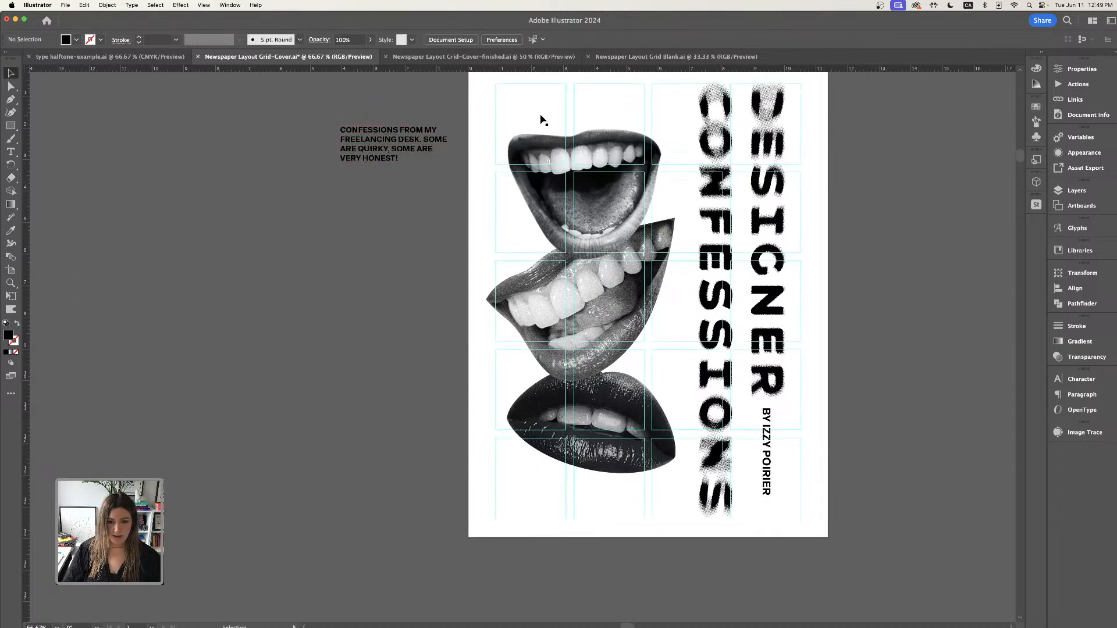
- Readjust the positions of the open-mouth and teeth images in the stacked collage
{"action": "mouse_move", "coordinate": [541, 142]}
{"action": "left_mouse_down"}
{"action": "mouse_move", "coordinate": [567, 300]}
{"action": "mouse_move", "coordinate": [553, 150]}
{"action": "left_mouse_up"}
{"action": "left_click", "coordinate": [575, 525]}
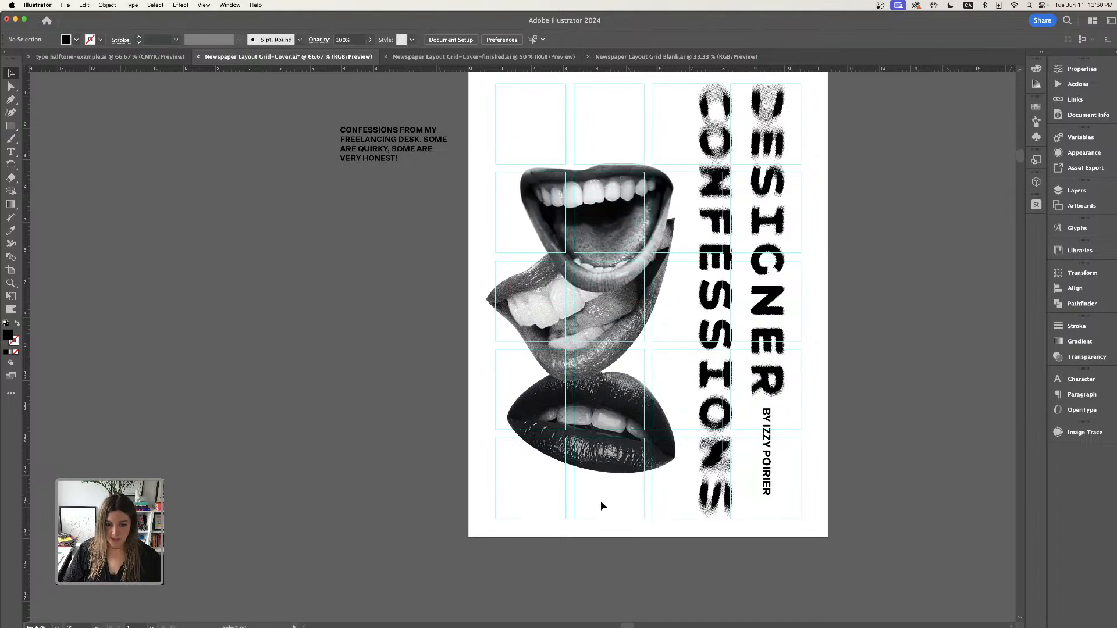
{"action": "left_click_drag", "start_coordinate": [565, 243], "coordinate": [565, 240]}
{"action": "left_click_drag", "start_coordinate": [732, 150], "coordinate": [714, 159]}
{"action": "left_click", "coordinate": [895, 207]}
{"action": "left_click_drag", "start_coordinate": [895, 207], "coordinate": [834, 296]}
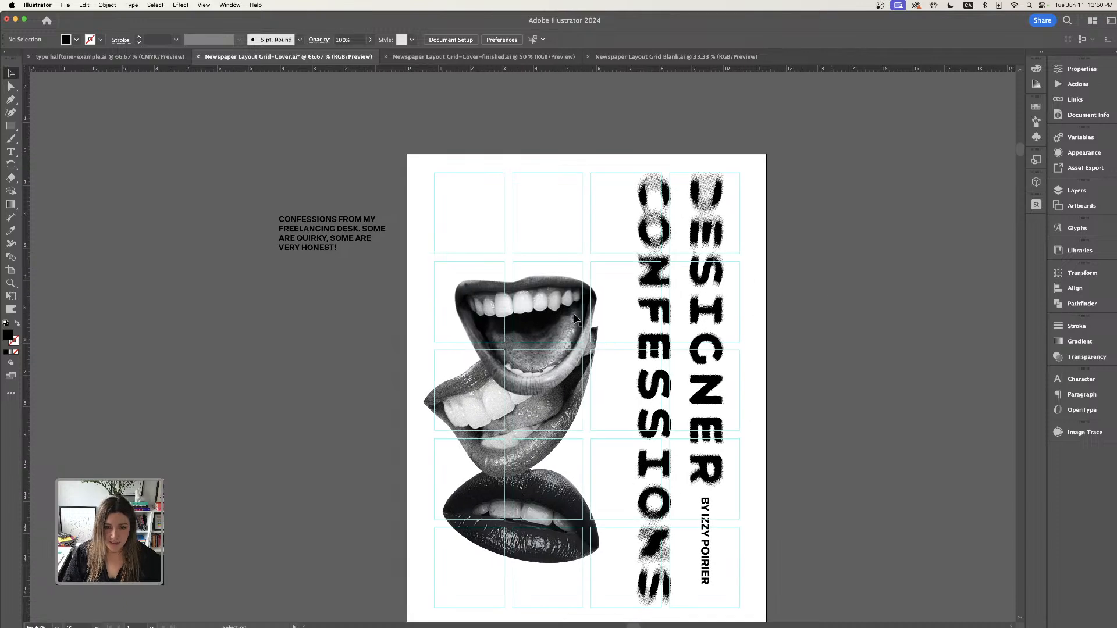
{"action": "left_click_drag", "start_coordinate": [574, 313], "coordinate": [567, 291]}
{"action": "left_click_drag", "start_coordinate": [553, 428], "coordinate": [562, 415]}
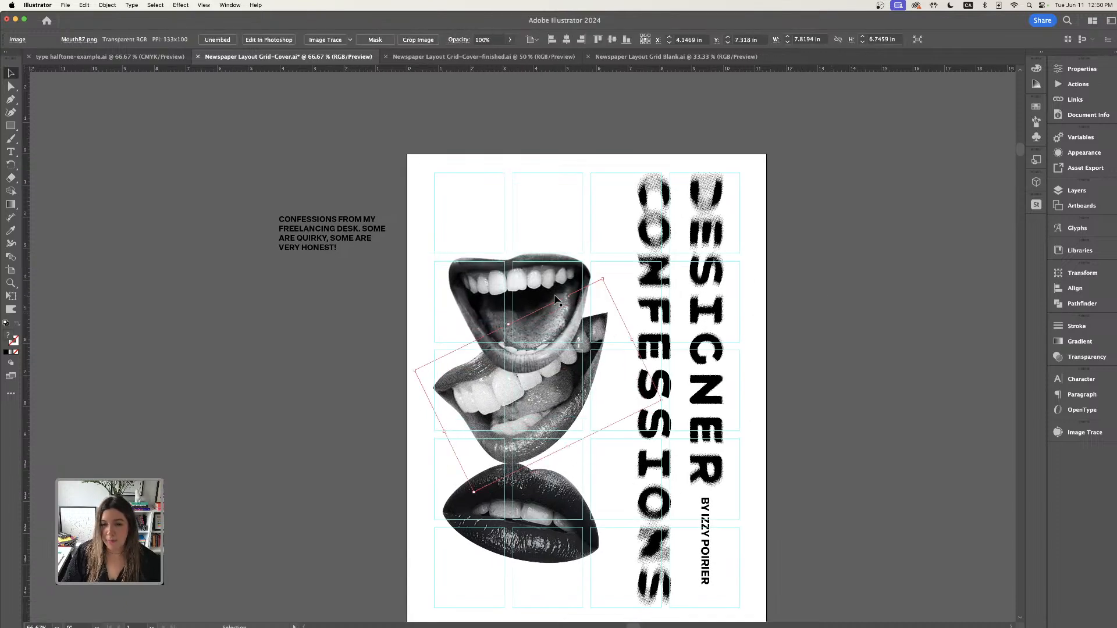
{"action": "left_click_drag", "start_coordinate": [548, 284], "coordinate": [545, 243]}
{"action": "mouse_move", "coordinate": [564, 367]}
{"action": "left_mouse_down"}
{"action": "mouse_move", "coordinate": [561, 347]}
{"action": "mouse_move", "coordinate": [565, 362]}
{"action": "left_mouse_up"}
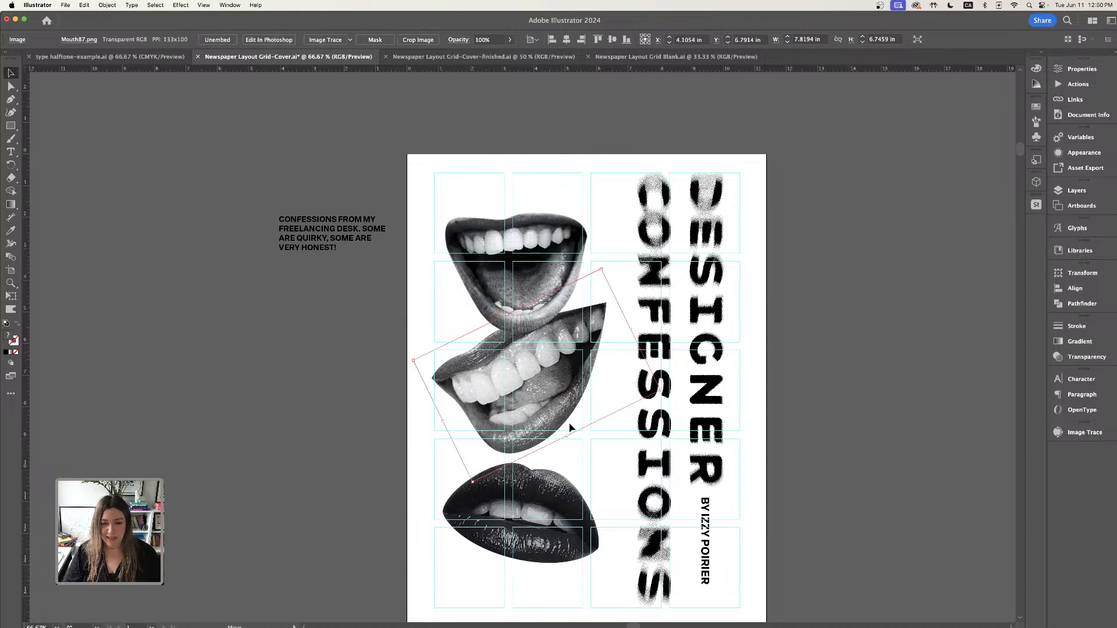
- Reposition the rotated teeth image and move the dark lips image up to tighten the stacked collage
{"action": "left_click_drag", "start_coordinate": [562, 518], "coordinate": [567, 526]}
{"action": "left_click_drag", "start_coordinate": [569, 371], "coordinate": [561, 343]}
{"action": "left_click_drag", "start_coordinate": [548, 513], "coordinate": [547, 447]}
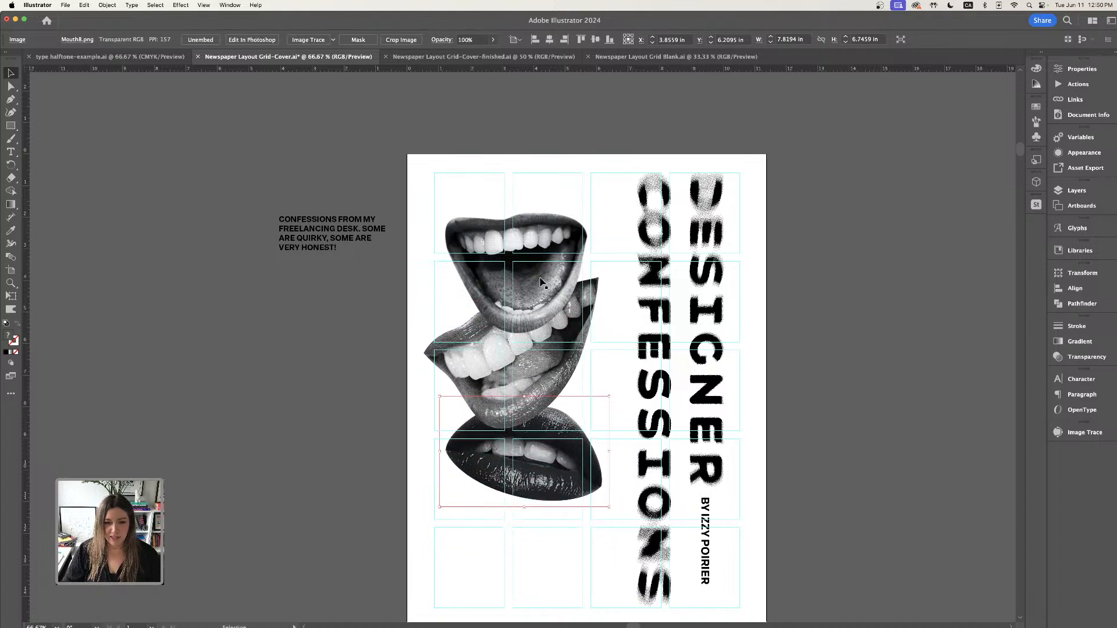
- Move the intro paragraph into the bottom-left grid cells beneath the mouth collage
{"action": "left_click_drag", "start_coordinate": [538, 271], "coordinate": [537, 271]}
{"action": "left_click_drag", "start_coordinate": [315, 236], "coordinate": [506, 556]}
{"action": "left_click_drag", "start_coordinate": [775, 565], "coordinate": [766, 486]}
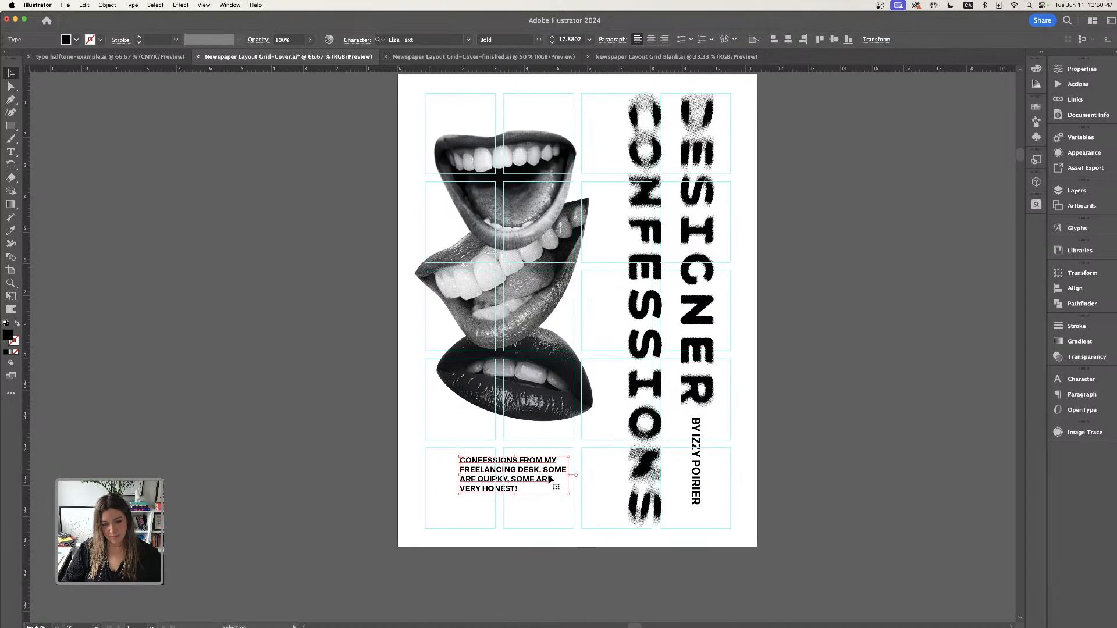
{"action": "left_click_drag", "start_coordinate": [549, 476], "coordinate": [539, 470]}
{"action": "key", "text": "super+equal"}
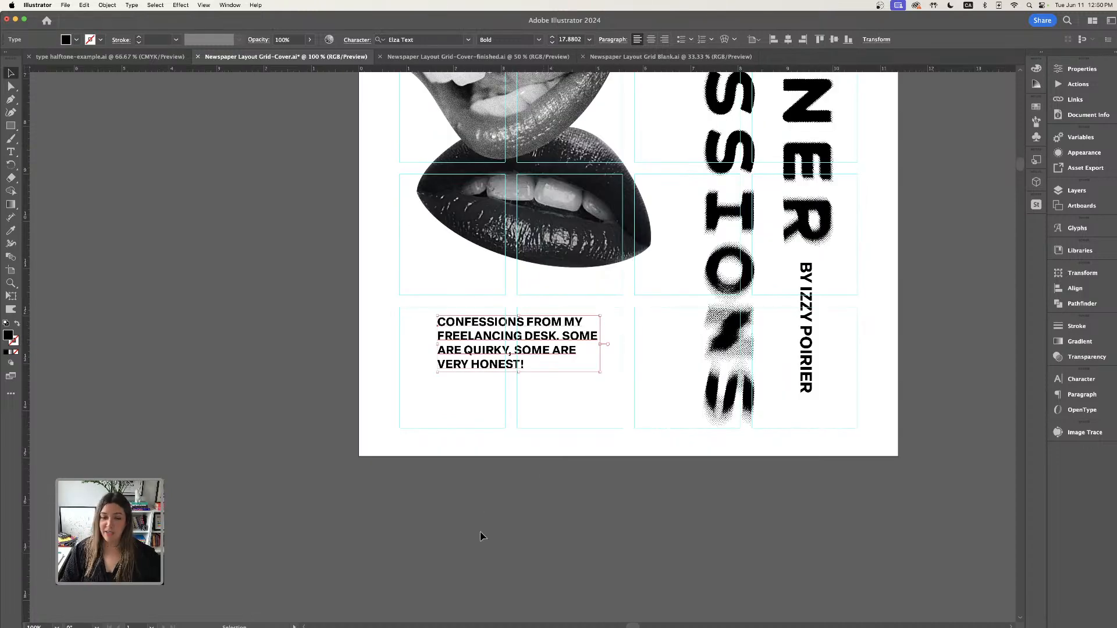
- Rewrap the paragraph into three lines, breaking after 'FREELANCING' and after 'SOME ARE'
{"action": "left_click", "coordinate": [565, 396]}
{"action": "scroll", "coordinate": [563, 424], "scroll_direction": "up", "scroll_amount": 3}
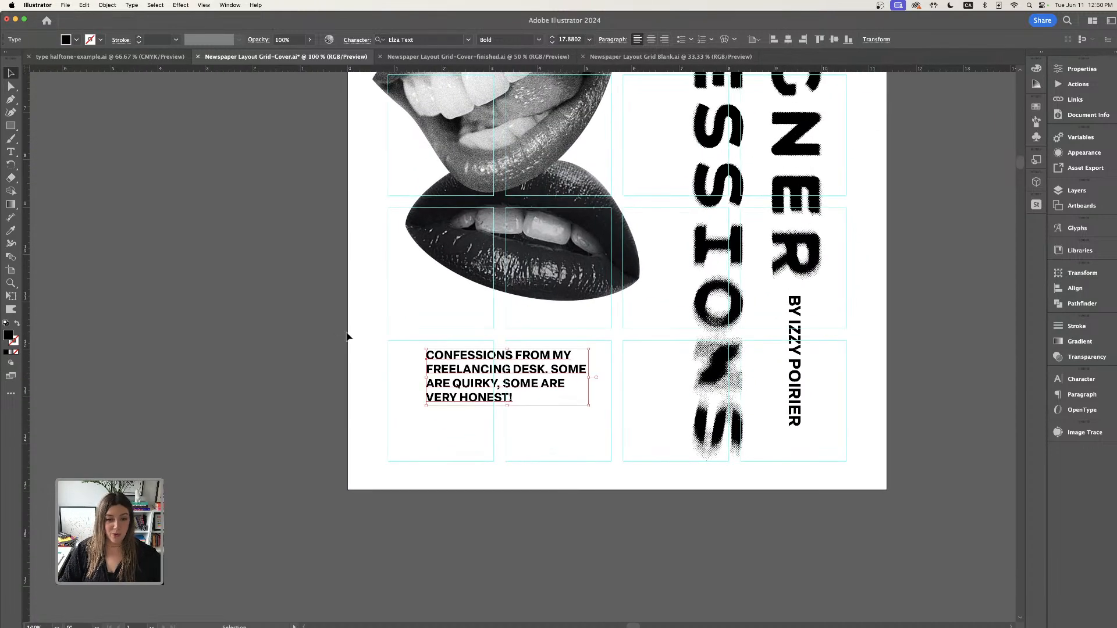
{"action": "left_click", "coordinate": [501, 362]}
{"action": "left_click", "coordinate": [10, 152]}
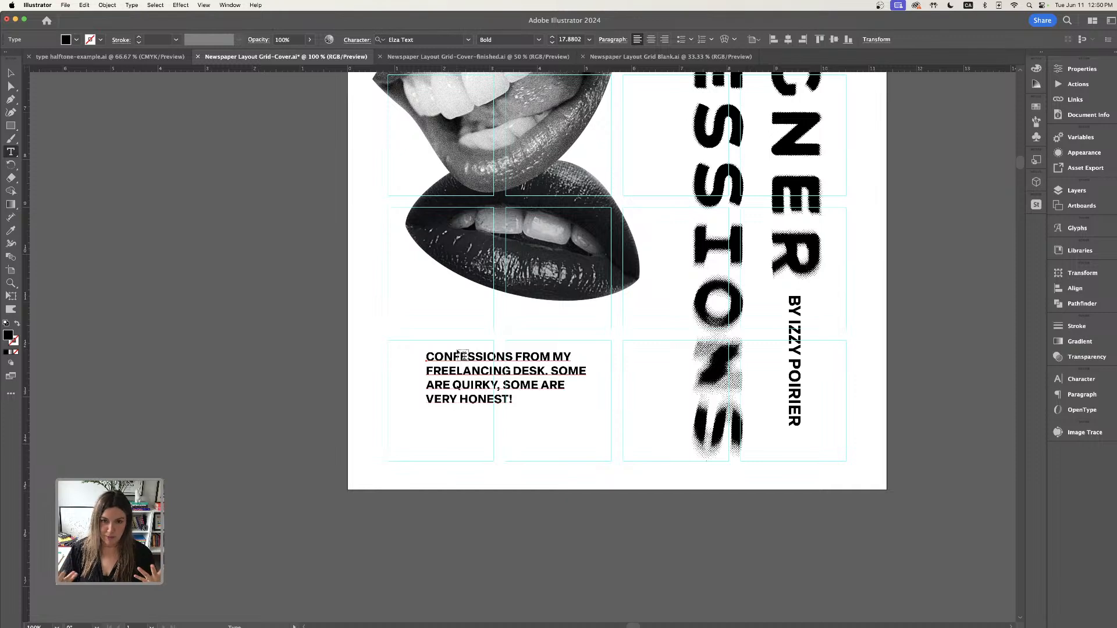
{"action": "left_click", "coordinate": [428, 370]}
{"action": "key", "text": "BackSpace"}
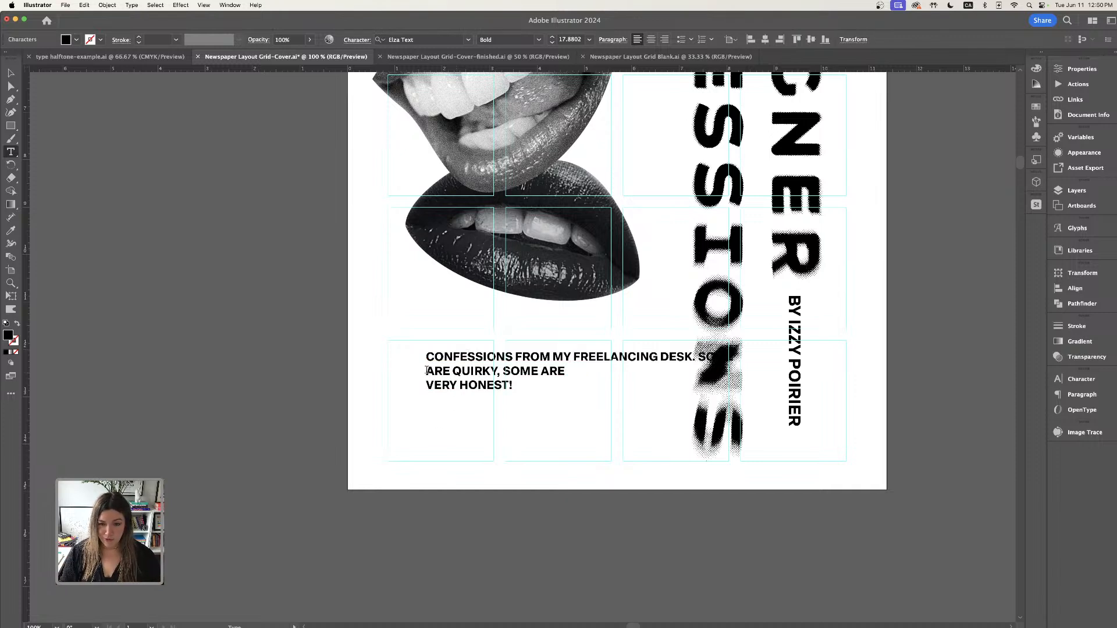
{"action": "left_click", "coordinate": [662, 354]}
{"action": "key", "text": "Return"}
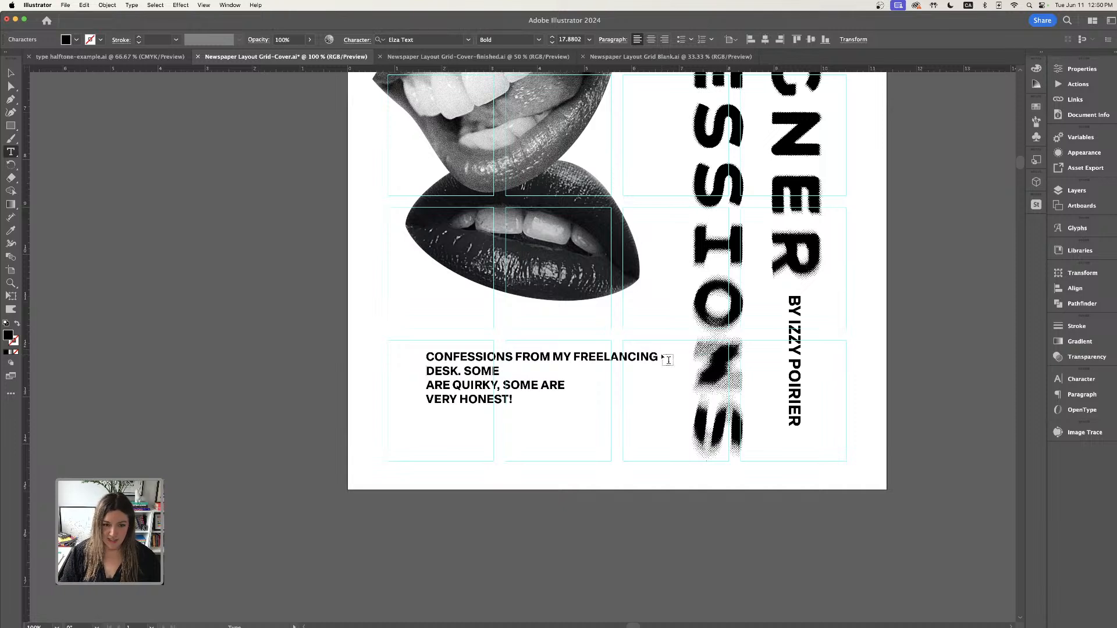
{"action": "left_click", "coordinate": [428, 385]}
{"action": "key", "text": "BackSpace"}
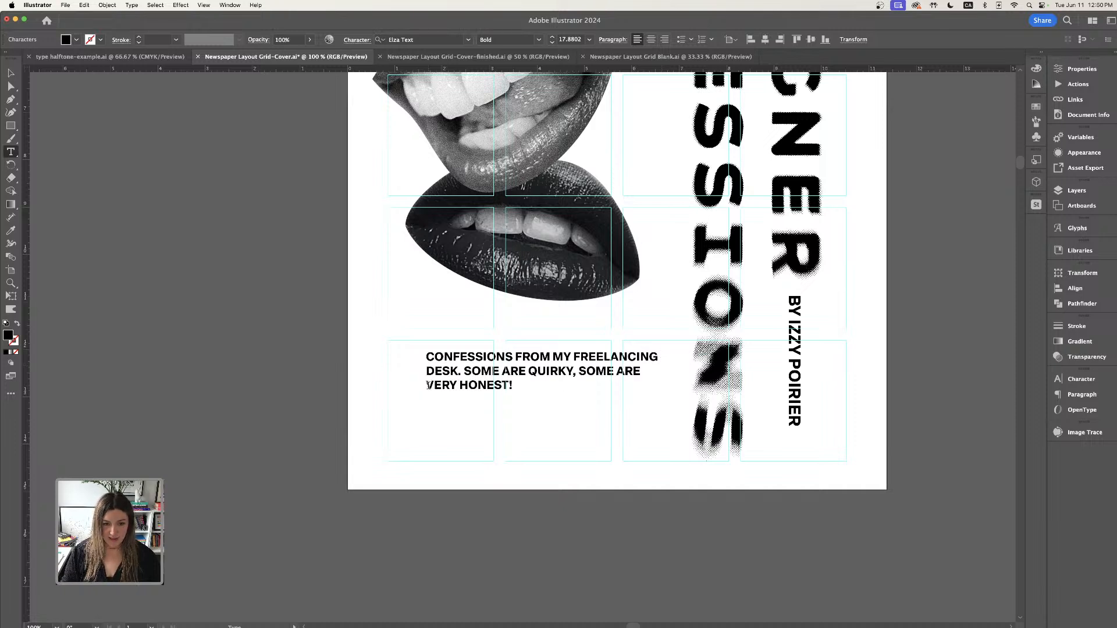
{"action": "left_click", "coordinate": [10, 72]}
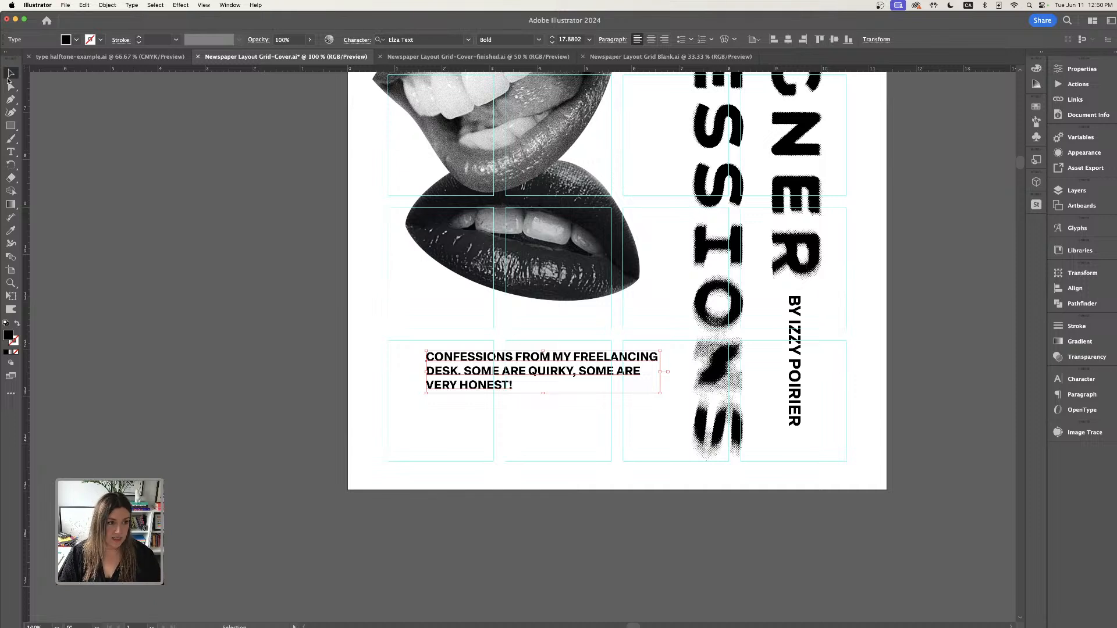
- Nudge the paragraph slightly down and right within its grid cells
{"action": "left_click_drag", "start_coordinate": [535, 374], "coordinate": [553, 382]}
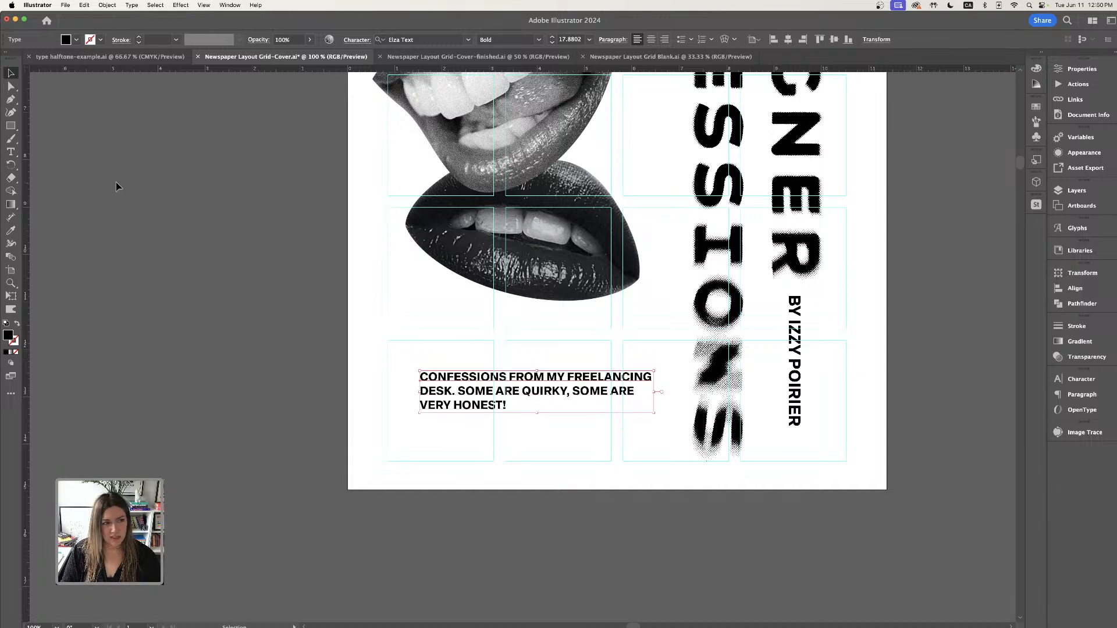
{"action": "left_click", "coordinate": [233, 274]}
{"action": "key", "text": "super+minus"}
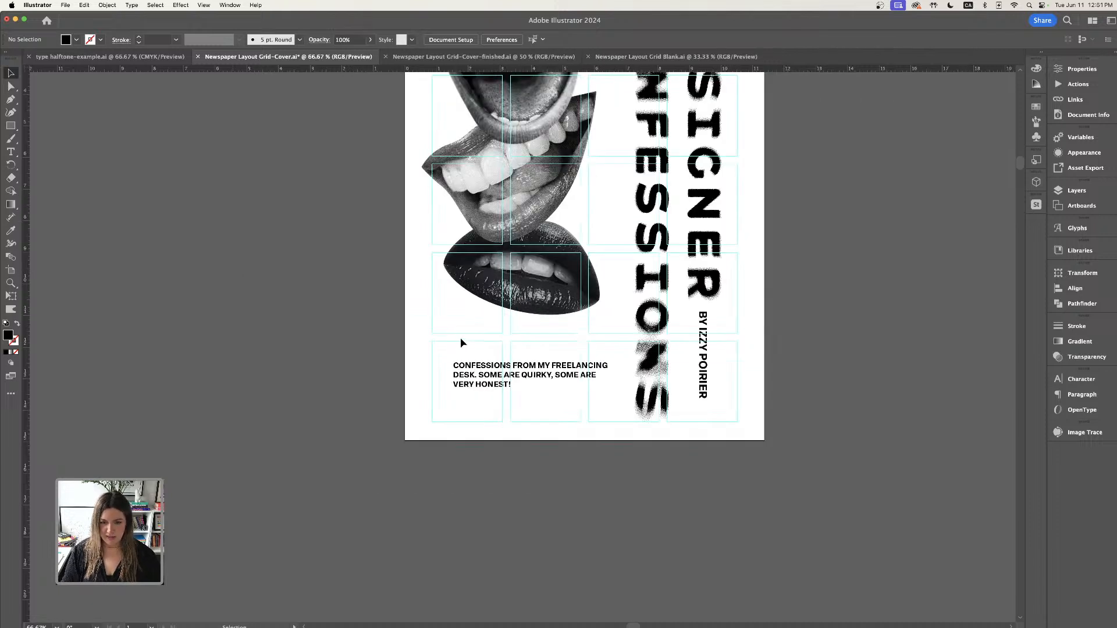
{"action": "left_click", "coordinate": [527, 382]}
{"action": "key", "text": "i"}
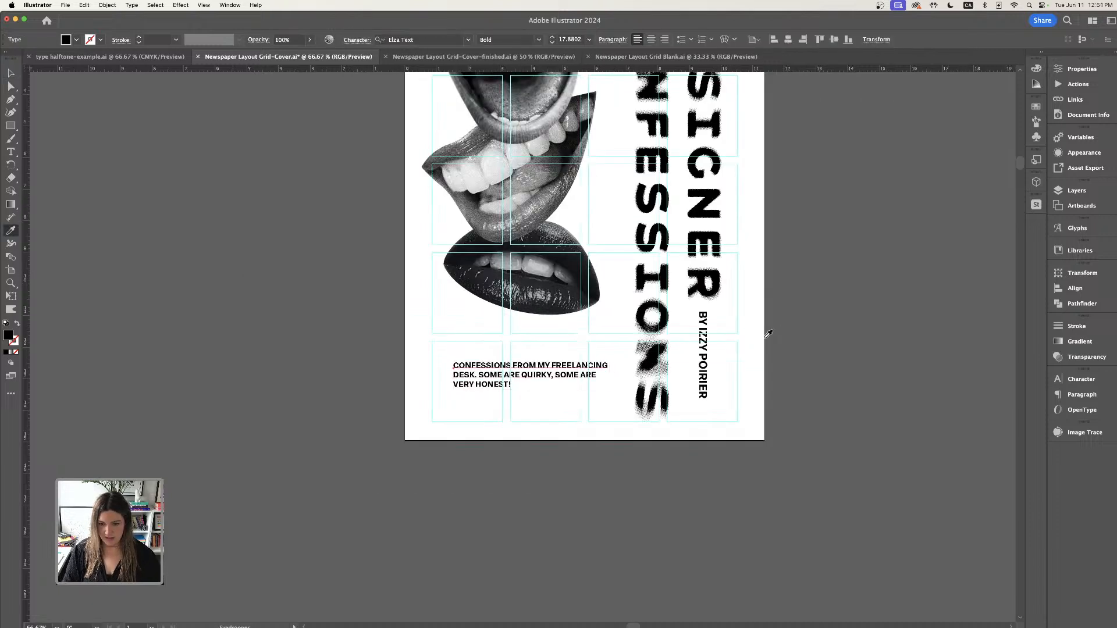
{"action": "left_click", "coordinate": [704, 337]}
{"action": "key", "text": "v"}
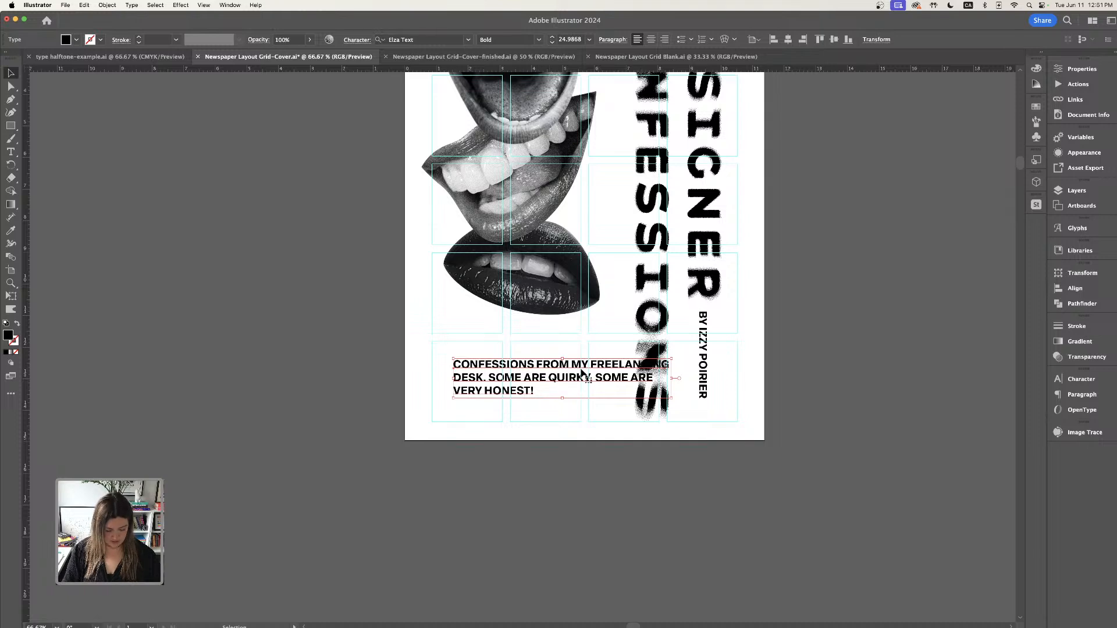
{"action": "key", "text": "super+z"}
- Apply the paragraph's character style to the vertical byline with the Eyedropper tool
{"action": "left_click", "coordinate": [704, 356]}
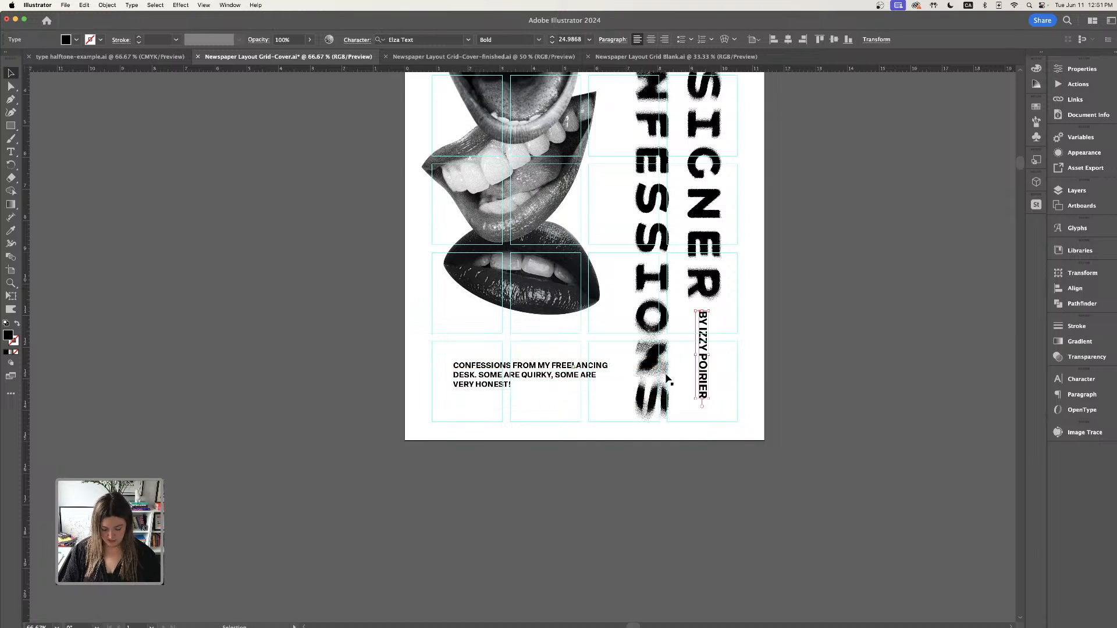
{"action": "key", "text": "i"}
{"action": "left_click", "coordinate": [565, 373]}
{"action": "key", "text": "v"}
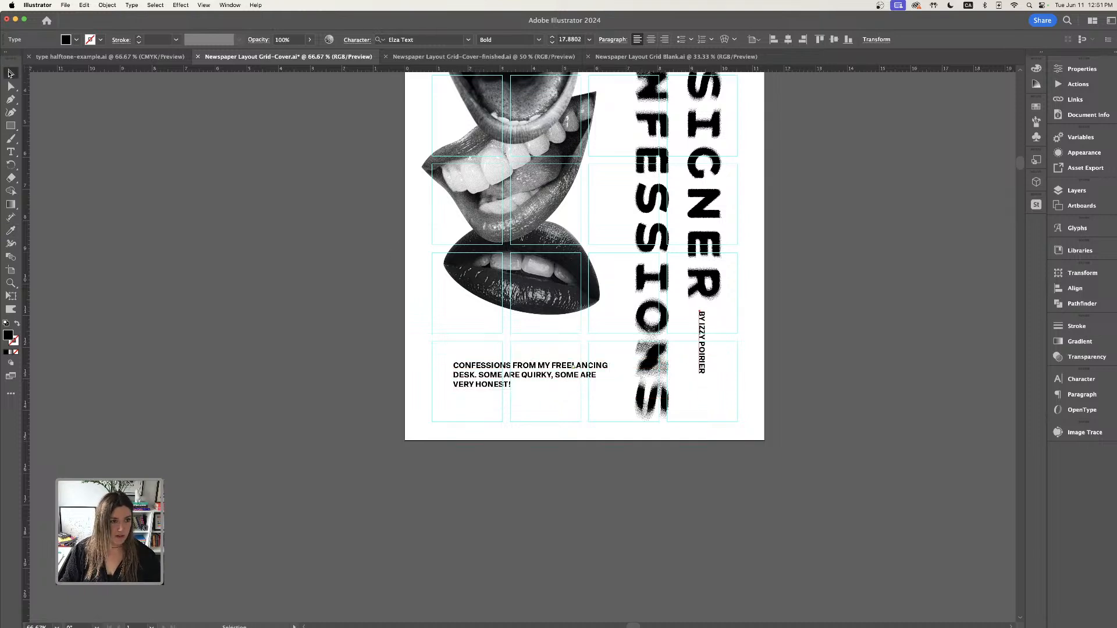
- Nudge the byline under the DESIGNER title and shift the dark lips image slightly down
{"action": "left_click", "coordinate": [744, 333]}
{"action": "key", "text": "super+="}
{"action": "key", "text": "space"}
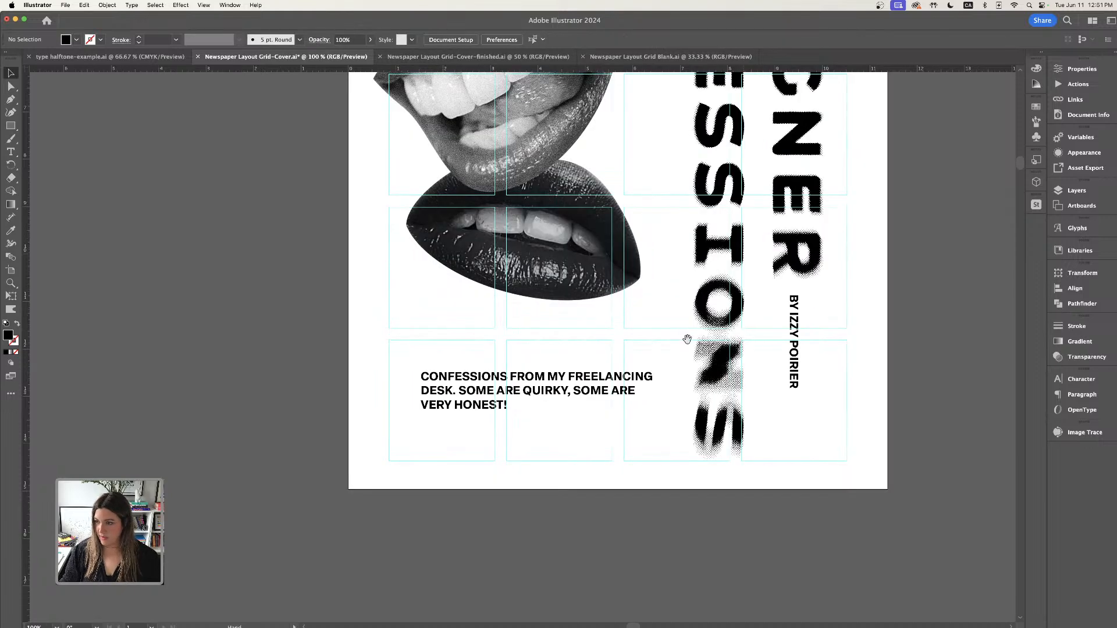
{"action": "left_click_drag", "start_coordinate": [646, 341], "coordinate": [593, 347]}
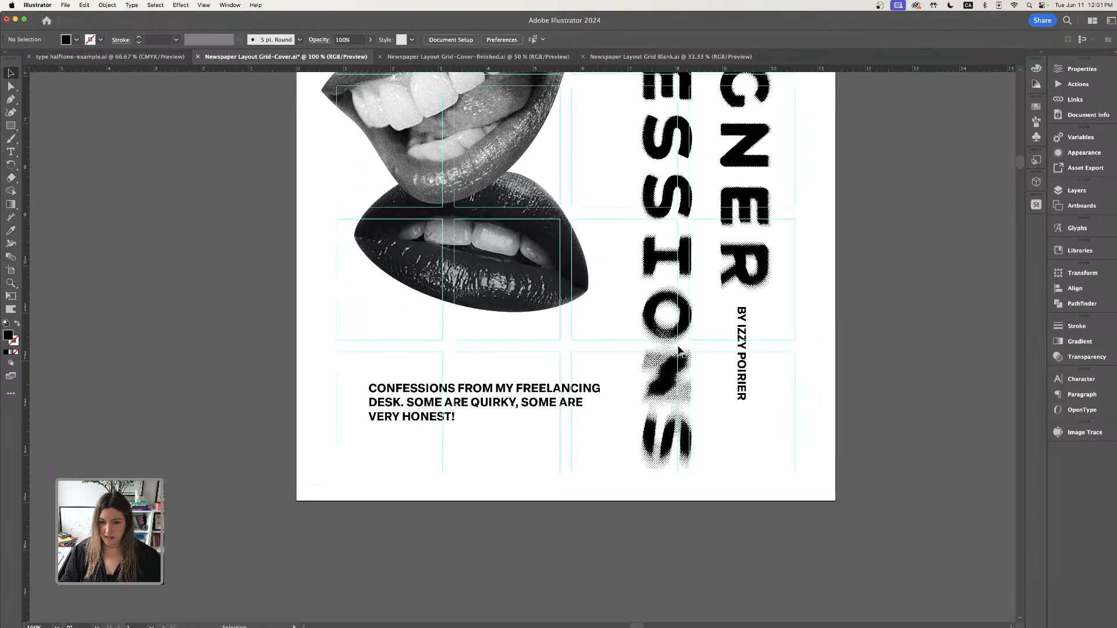
{"action": "left_click_drag", "start_coordinate": [750, 332], "coordinate": [734, 324]}
{"action": "key", "text": "super+minus"}
{"action": "key", "text": "space"}
{"action": "left_click_drag", "start_coordinate": [627, 279], "coordinate": [732, 392]}
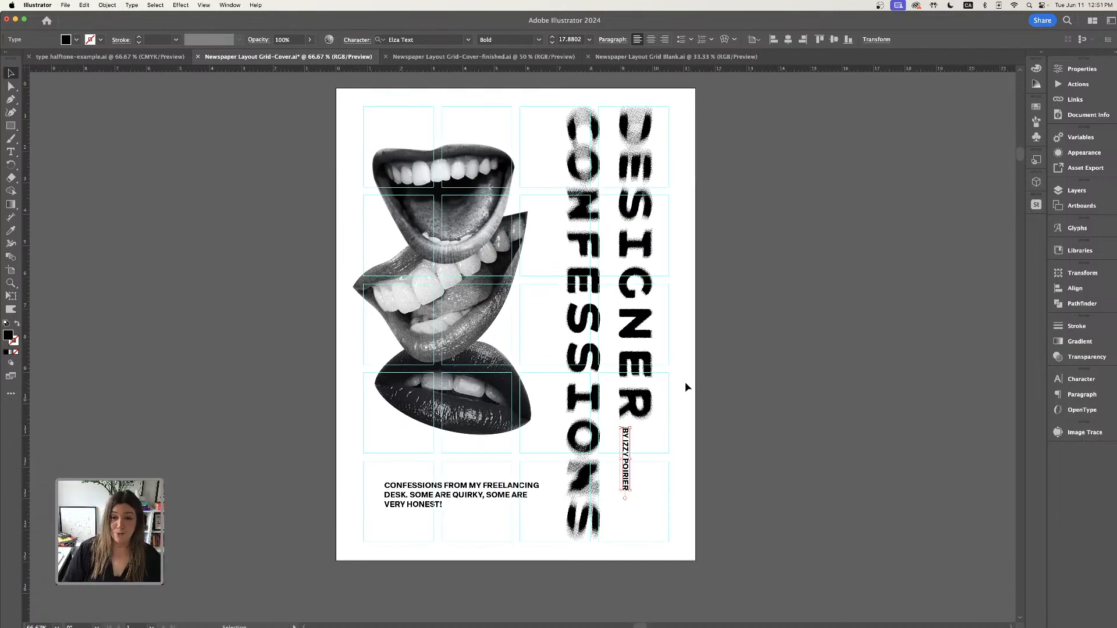
{"action": "left_click_drag", "start_coordinate": [507, 420], "coordinate": [507, 427]}
- Switch to the finished cover document and hide its grid group
{"action": "key", "text": "super+grave"}
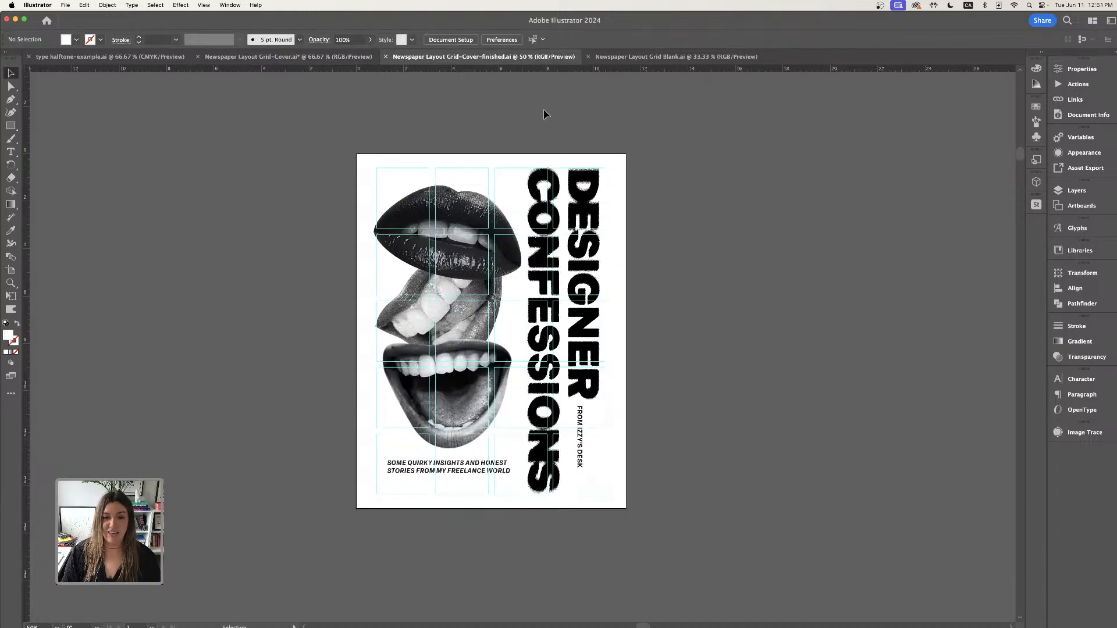
{"action": "left_click", "coordinate": [1077, 190]}
{"action": "left_click", "coordinate": [923, 233]}
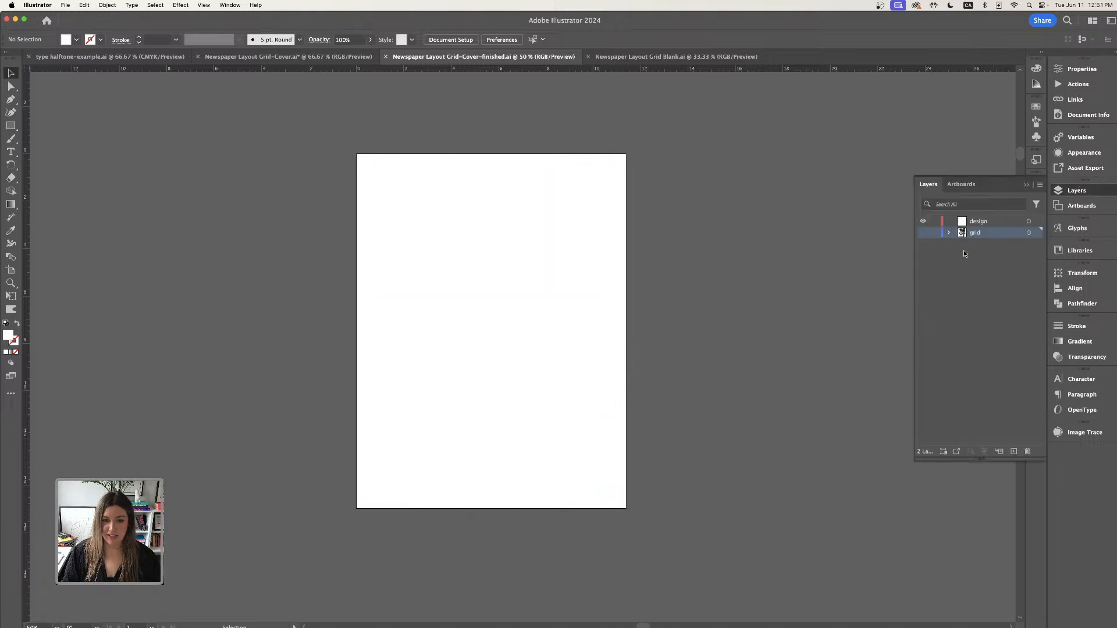
{"action": "left_click", "coordinate": [923, 233]}
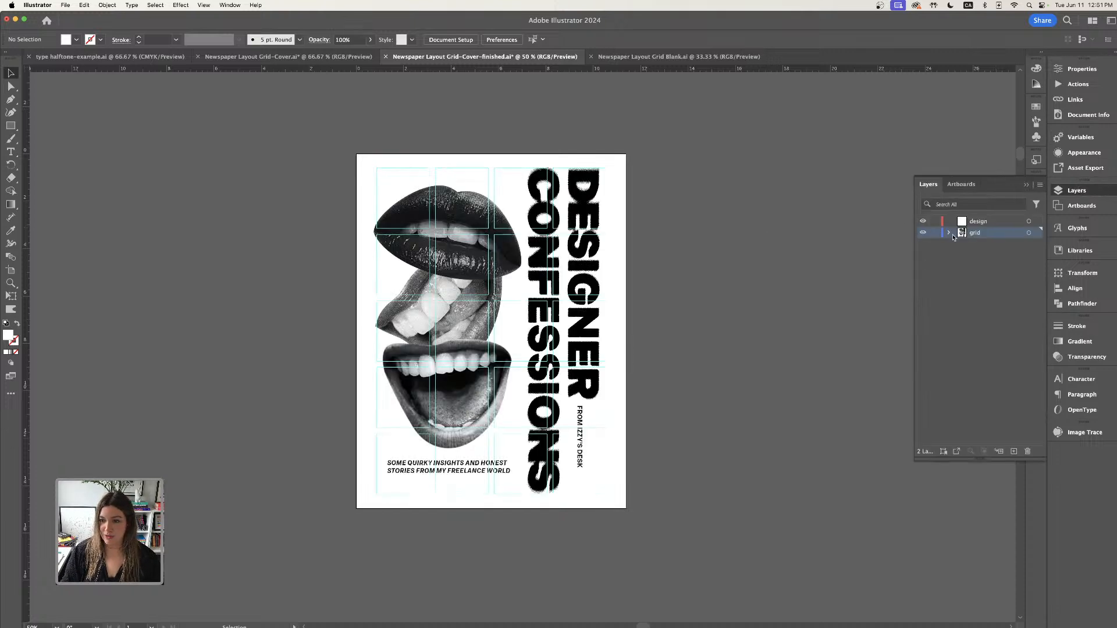
{"action": "left_click", "coordinate": [475, 182]}
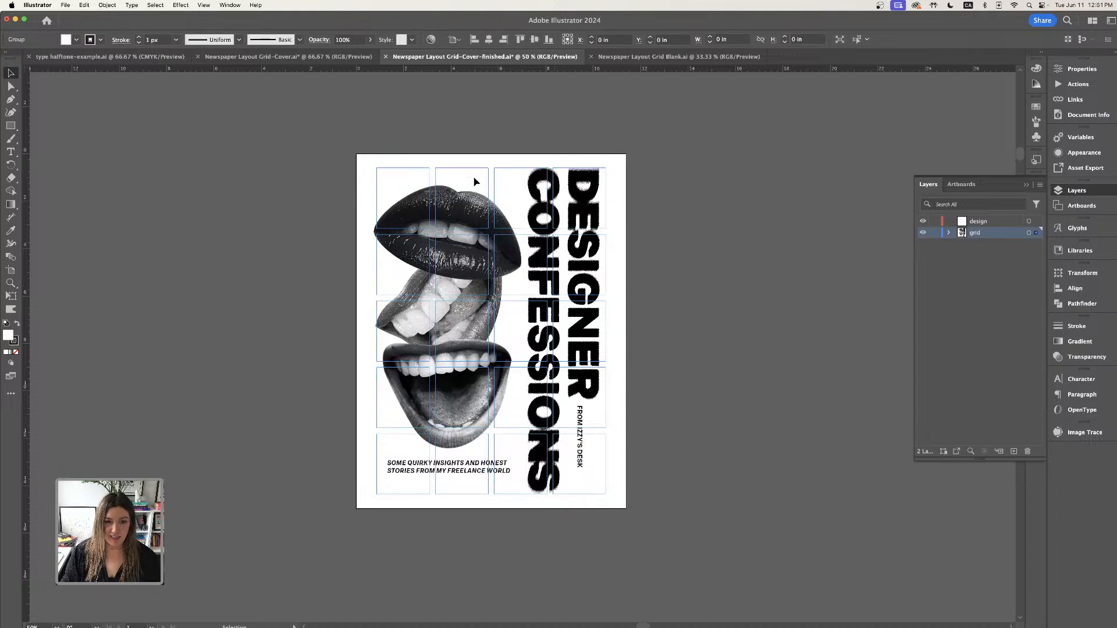
{"action": "key", "text": "super+3"}
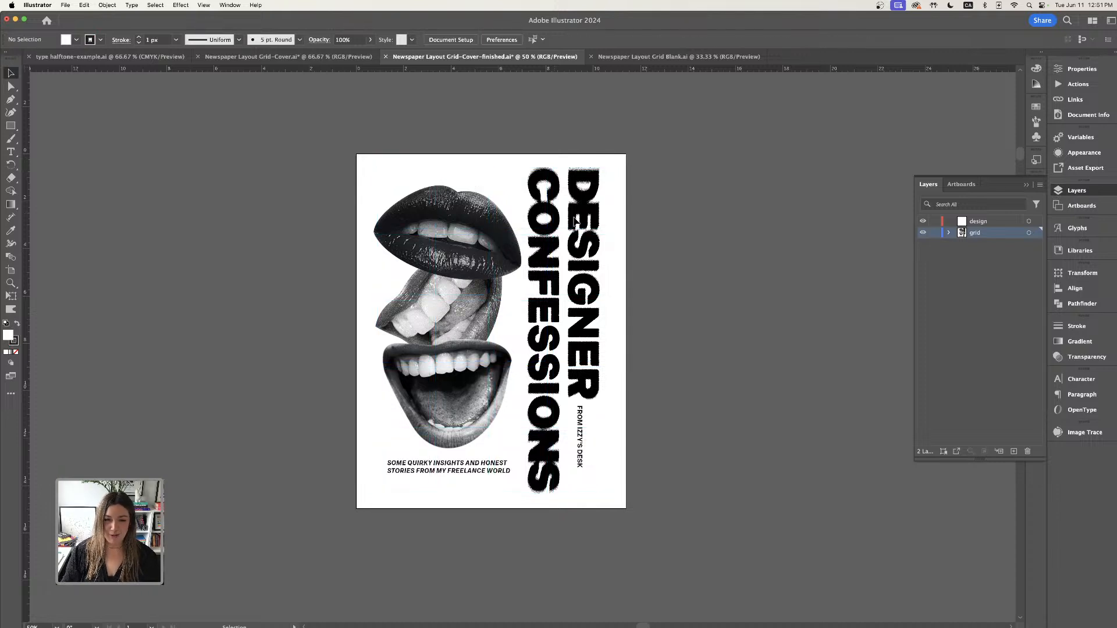
- Examine the halftone texture of the title and mouth images on the finished cover up close
{"action": "scroll", "coordinate": [609, 232], "scroll_direction": "left", "scroll_amount": 3}
{"action": "left_click_drag", "start_coordinate": [609, 230], "coordinate": [651, 239]}
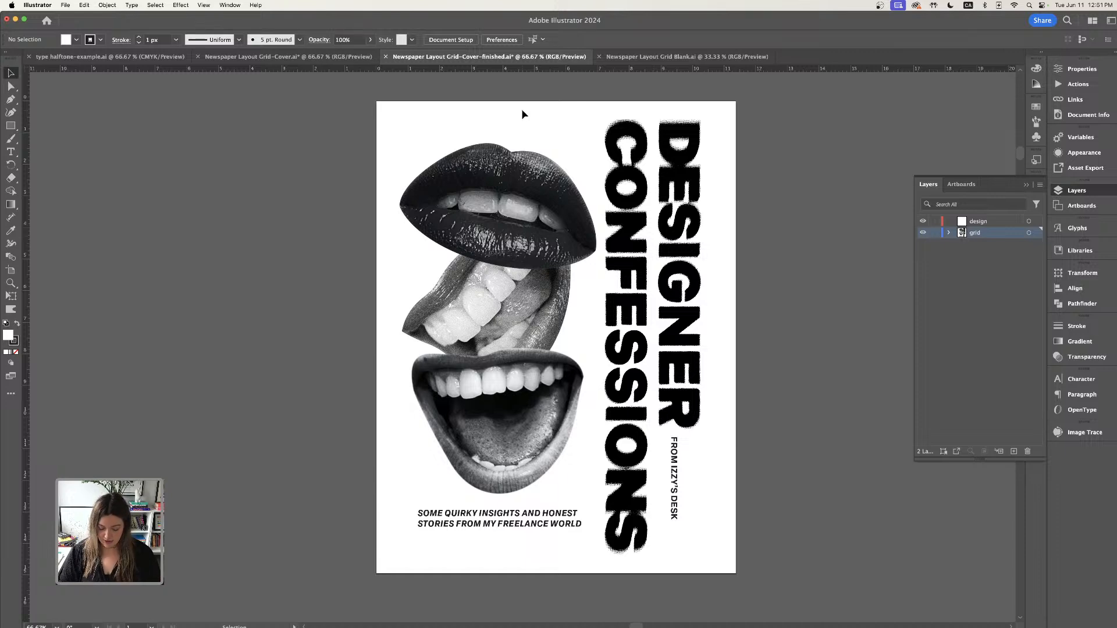
{"action": "key", "text": "super+plus"}
{"action": "scroll", "coordinate": [702, 244], "scroll_direction": "up", "scroll_amount": 3}
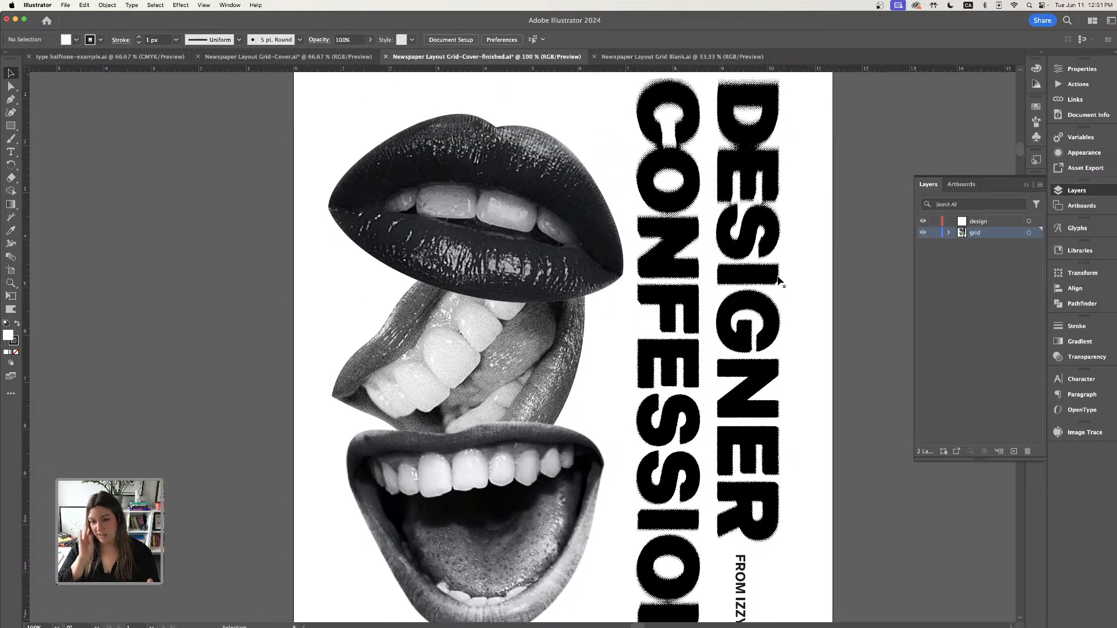
{"action": "key", "text": "super+plus"}
{"action": "scroll", "coordinate": [779, 281], "scroll_direction": "down", "scroll_amount": 3}
{"action": "scroll", "coordinate": [779, 281], "scroll_direction": "right", "scroll_amount": 2}
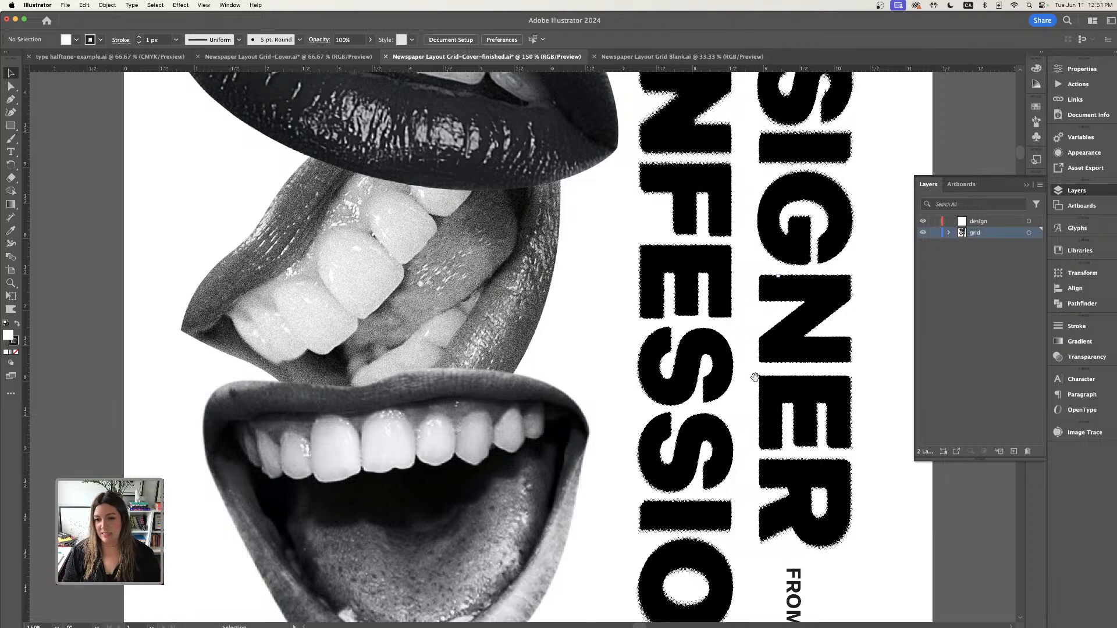
{"action": "left_click_drag", "start_coordinate": [756, 377], "coordinate": [683, 352]}
{"action": "key", "text": "super+plus"}
{"action": "key", "text": "super+minus"}
{"action": "left_click_drag", "start_coordinate": [689, 120], "coordinate": [721, 203]}
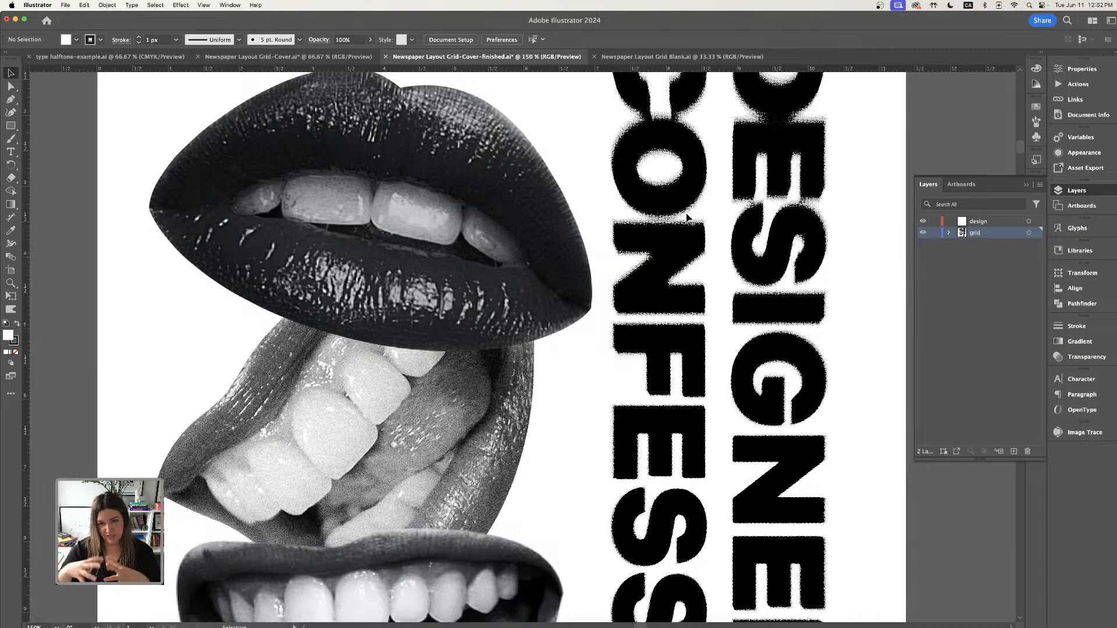
{"action": "key", "text": "super+minus"}
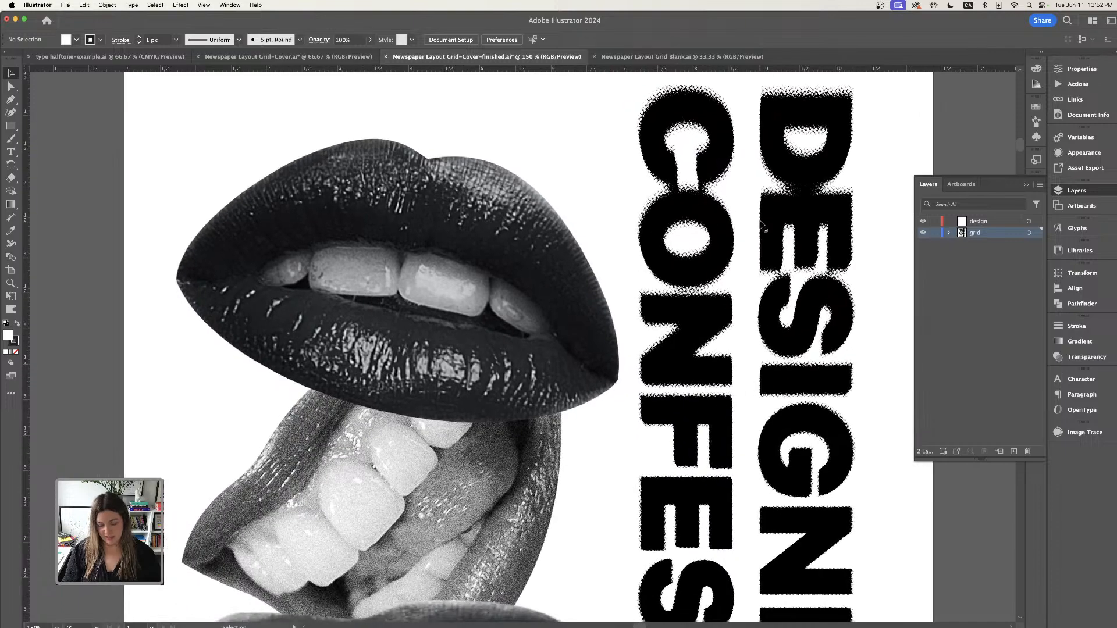
{"action": "key", "text": "super+minus"}
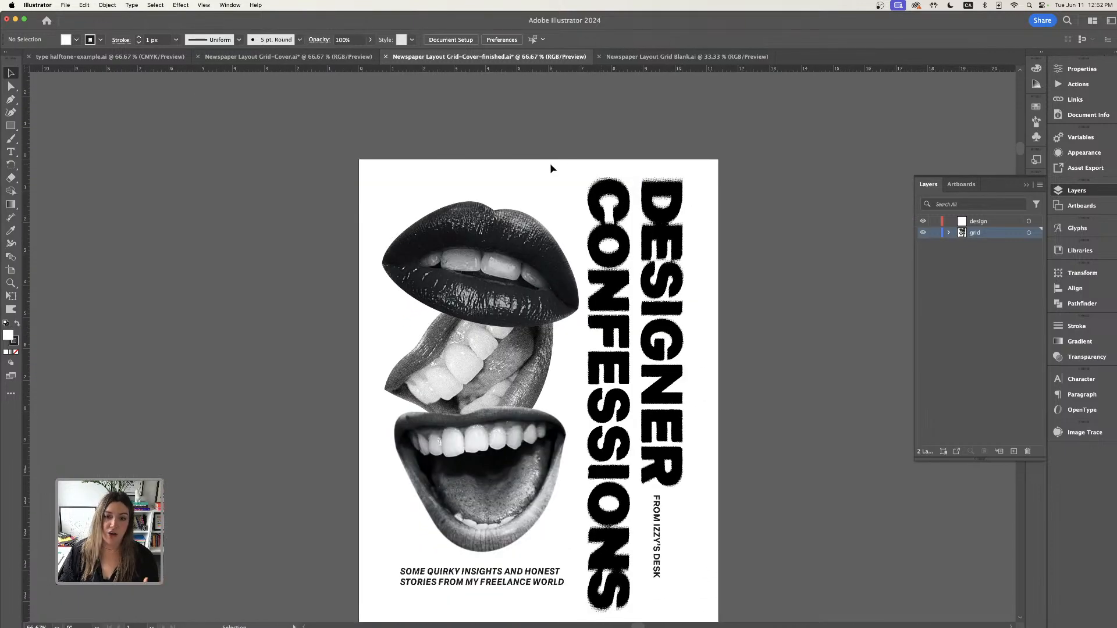
{"action": "scroll", "coordinate": [551, 166], "scroll_direction": "down", "scroll_amount": 2}
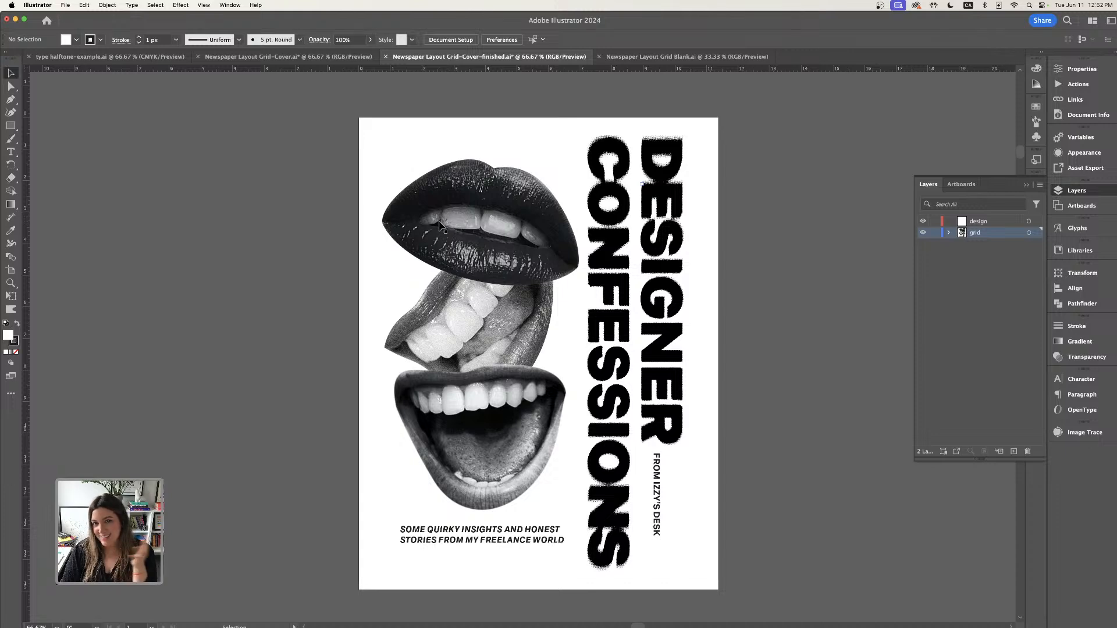
{"action": "key", "text": "super+equal"}
{"action": "key", "text": "super+equal"}
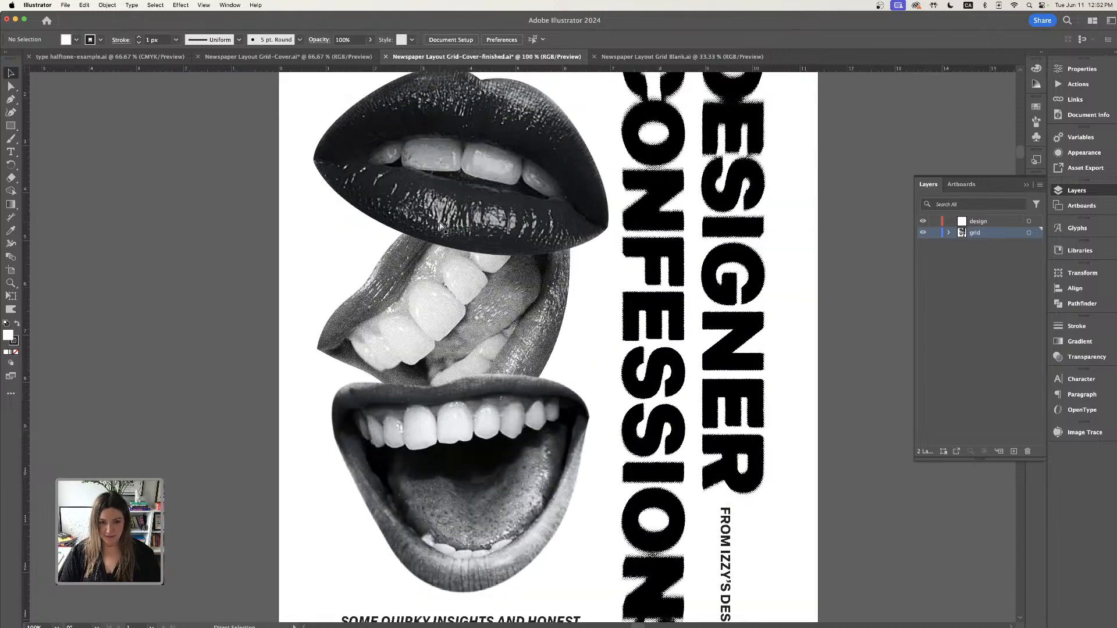
{"action": "left_click_drag", "start_coordinate": [458, 172], "coordinate": [629, 331]}
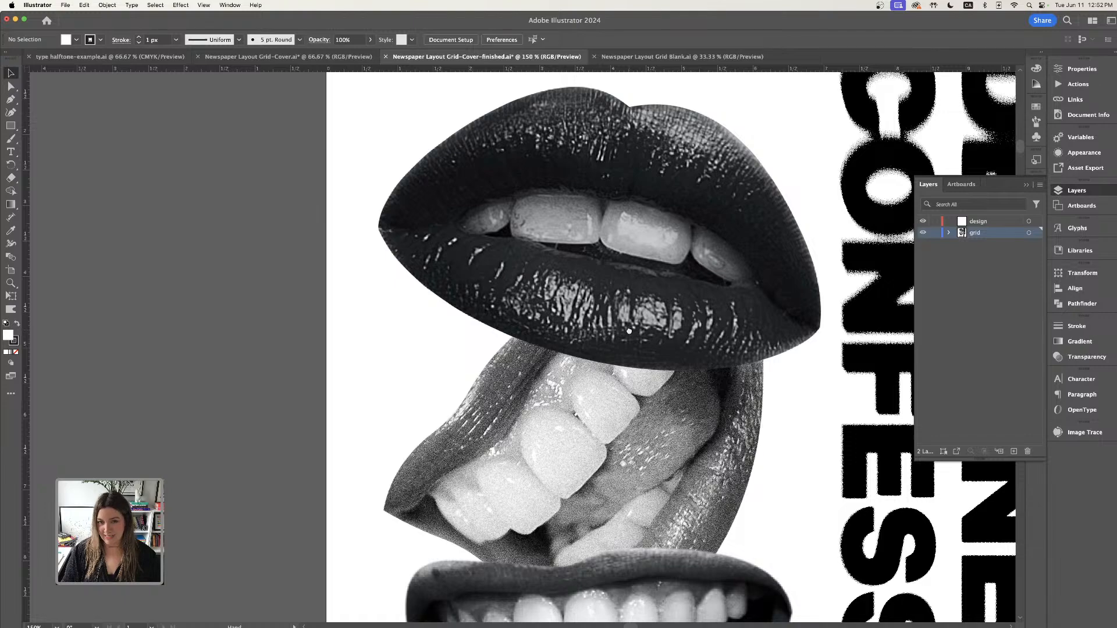
{"action": "key", "text": "super+minus"}
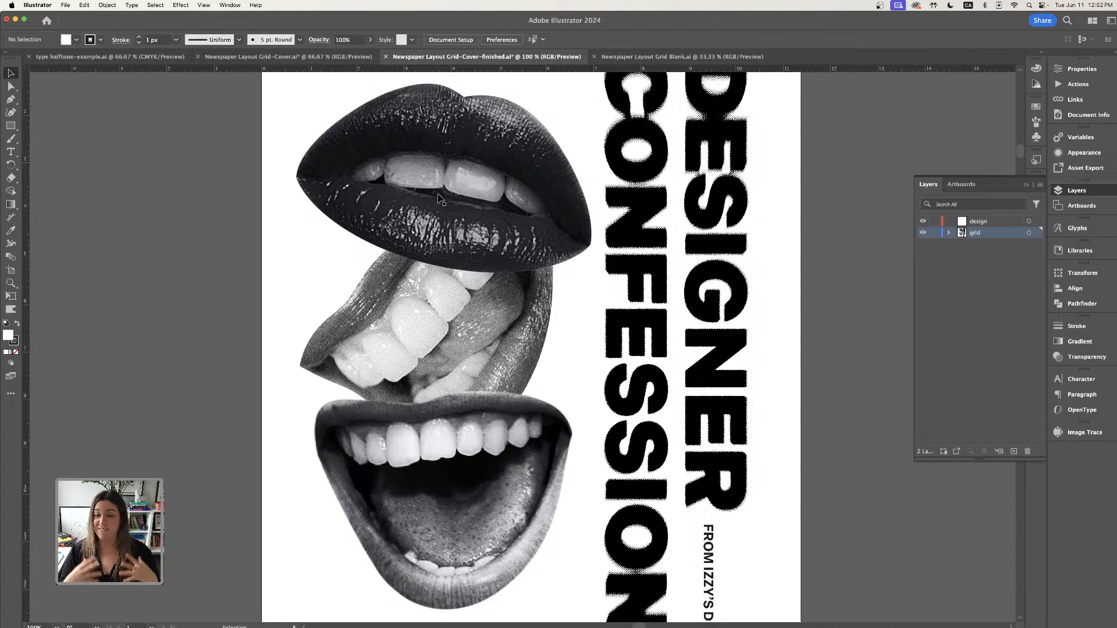
{"action": "scroll", "coordinate": [439, 198], "scroll_direction": "down", "scroll_amount": 5}
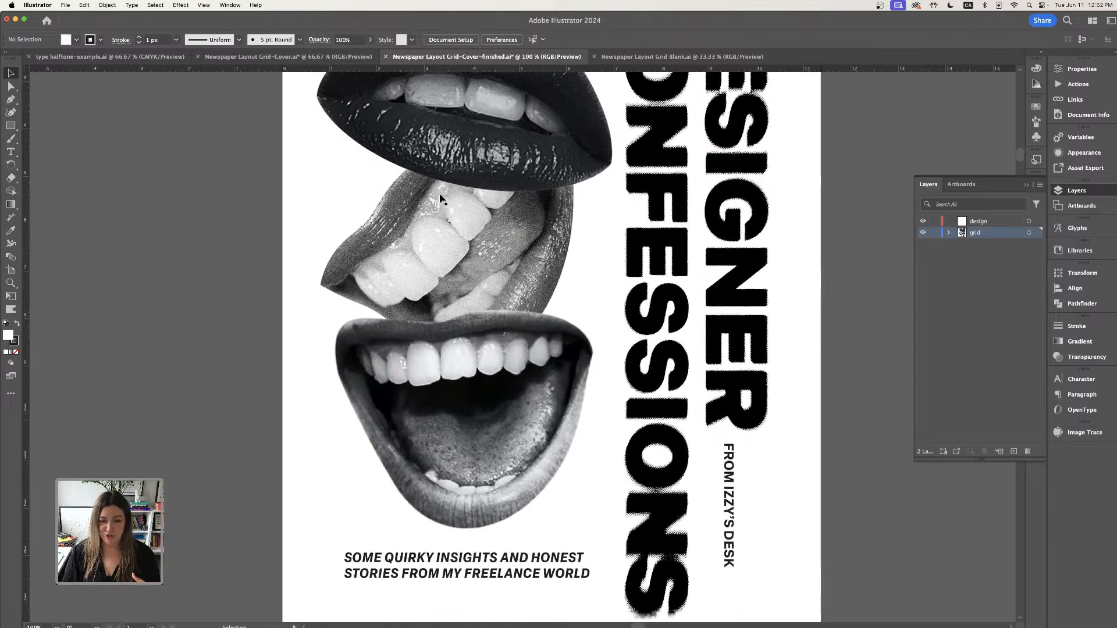
{"action": "scroll", "coordinate": [441, 199], "scroll_direction": "down", "scroll_amount": 1}
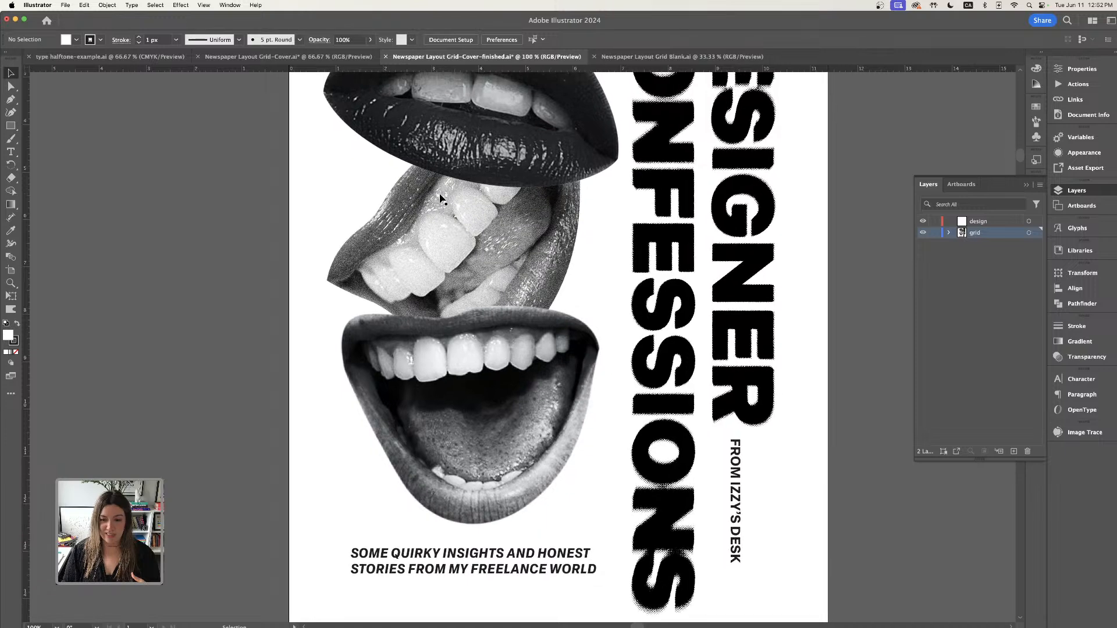
- Move the finished cover's intro paragraph up closer to the mouth collage
{"action": "left_click", "coordinate": [505, 557]}
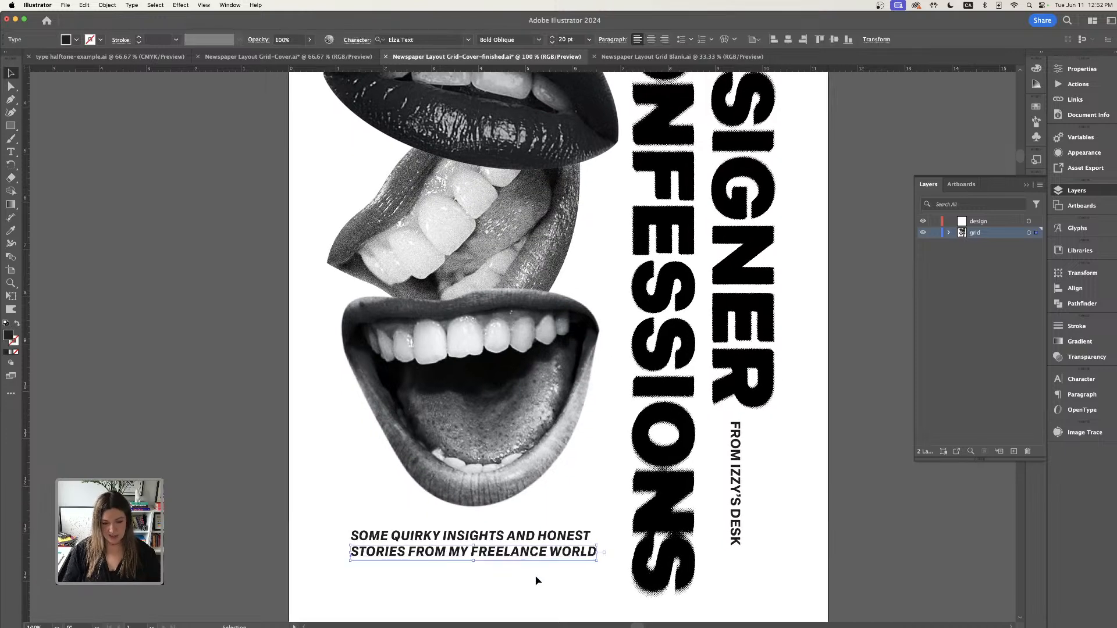
{"action": "left_click_drag", "start_coordinate": [540, 582], "coordinate": [538, 531]}
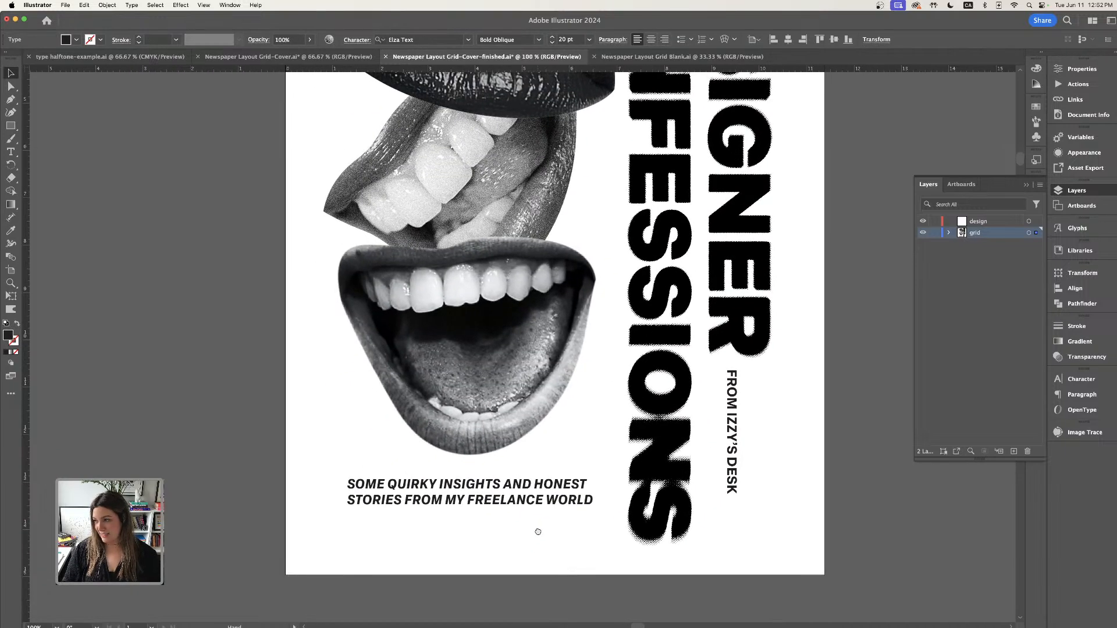
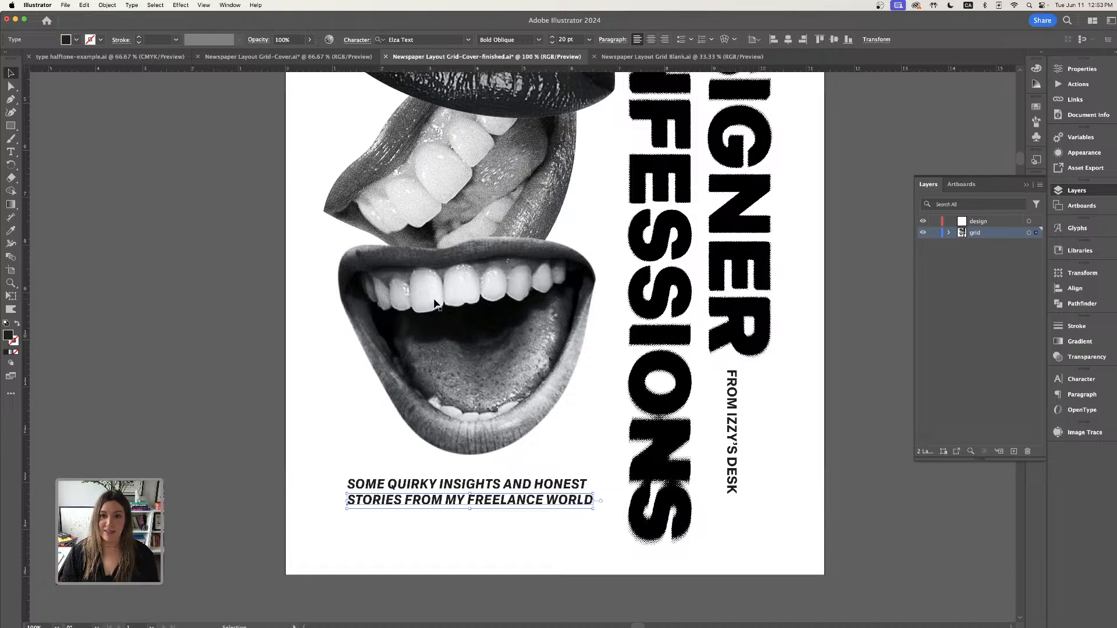
- Switch to the working cover document and nudge the three stacked mouth images slightly into place
{"action": "scroll", "coordinate": [494, 292], "scroll_direction": "up", "scroll_amount": 2}
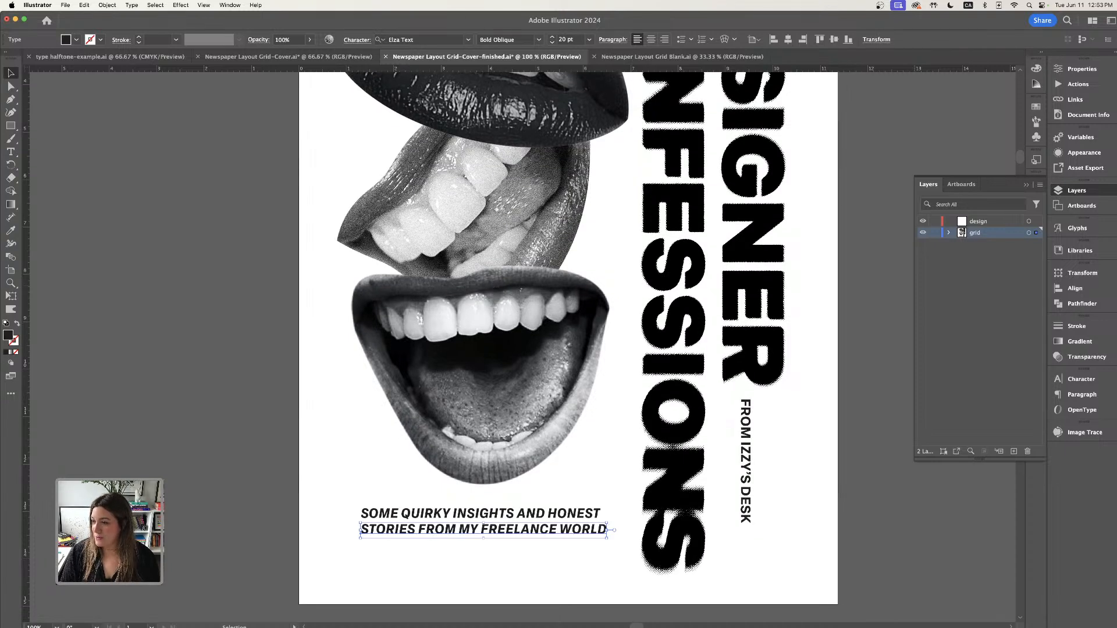
{"action": "key", "text": "super+minus"}
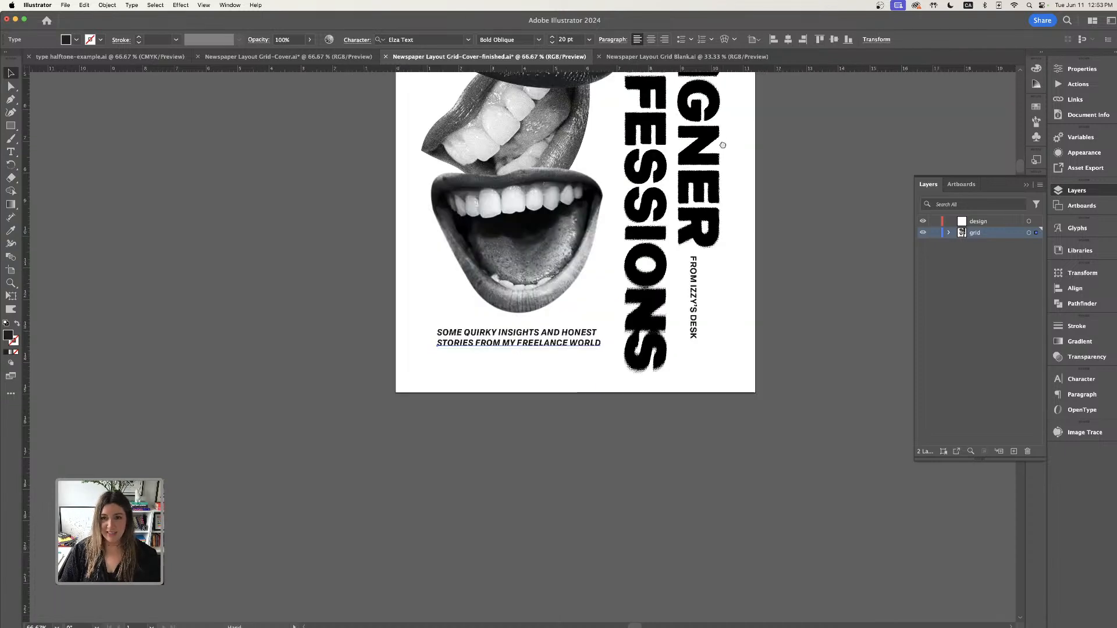
{"action": "left_click_drag", "start_coordinate": [722, 142], "coordinate": [730, 307]}
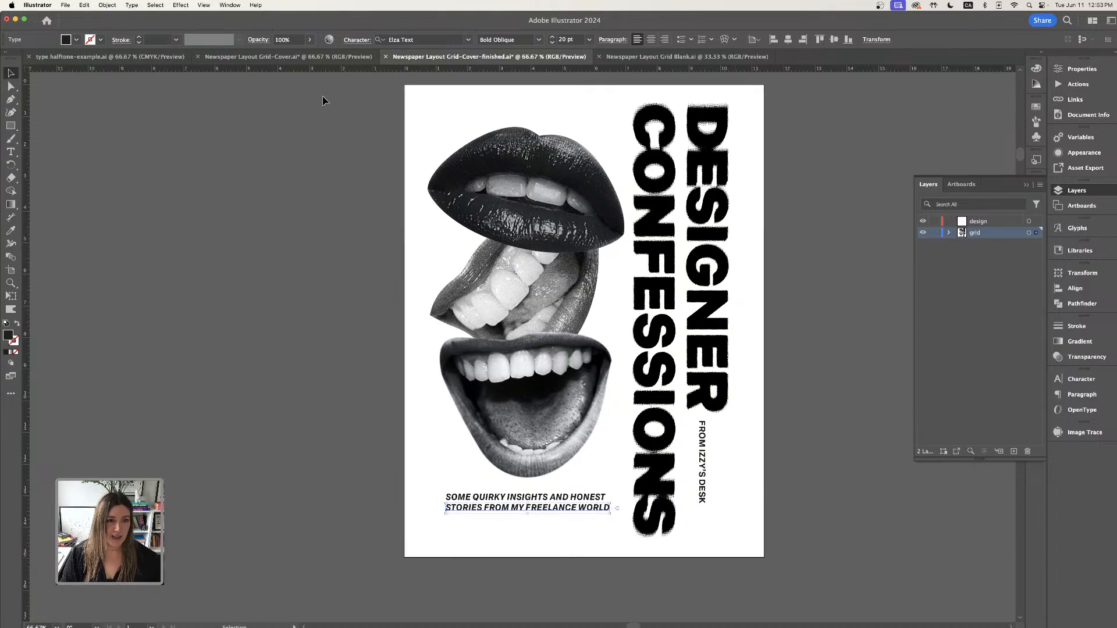
{"action": "left_click", "coordinate": [285, 57]}
{"action": "left_click", "coordinate": [524, 145]}
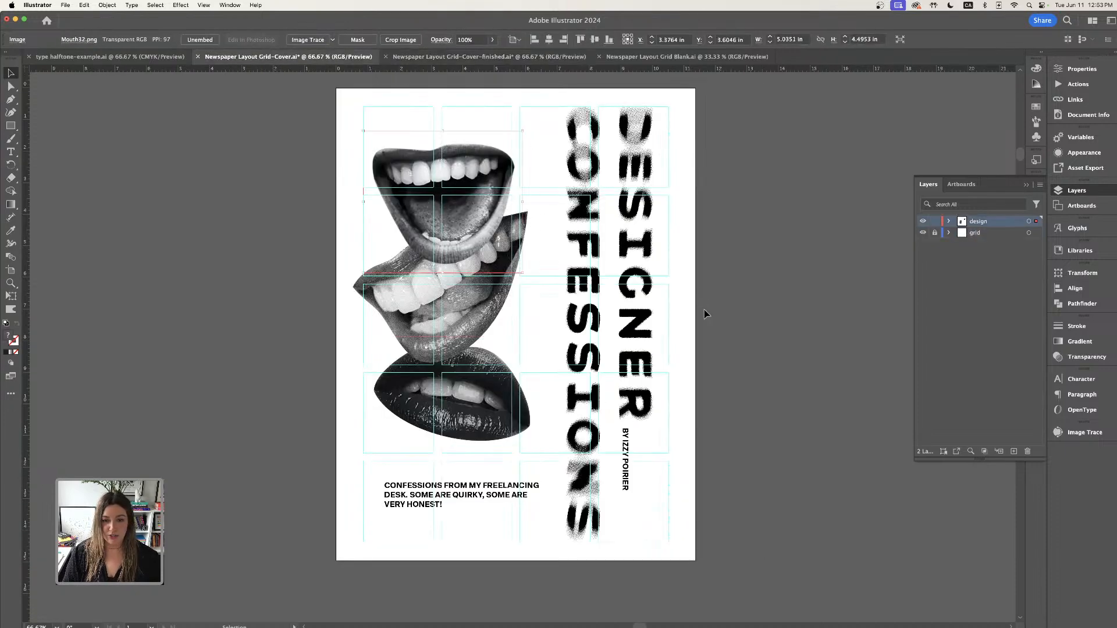
{"action": "left_click_drag", "start_coordinate": [462, 231], "coordinate": [460, 226]}
{"action": "left_click_drag", "start_coordinate": [472, 295], "coordinate": [474, 298]}
{"action": "left_click_drag", "start_coordinate": [492, 401], "coordinate": [493, 407]}
{"action": "scroll", "coordinate": [662, 393], "scroll_direction": "left", "scroll_amount": 3}
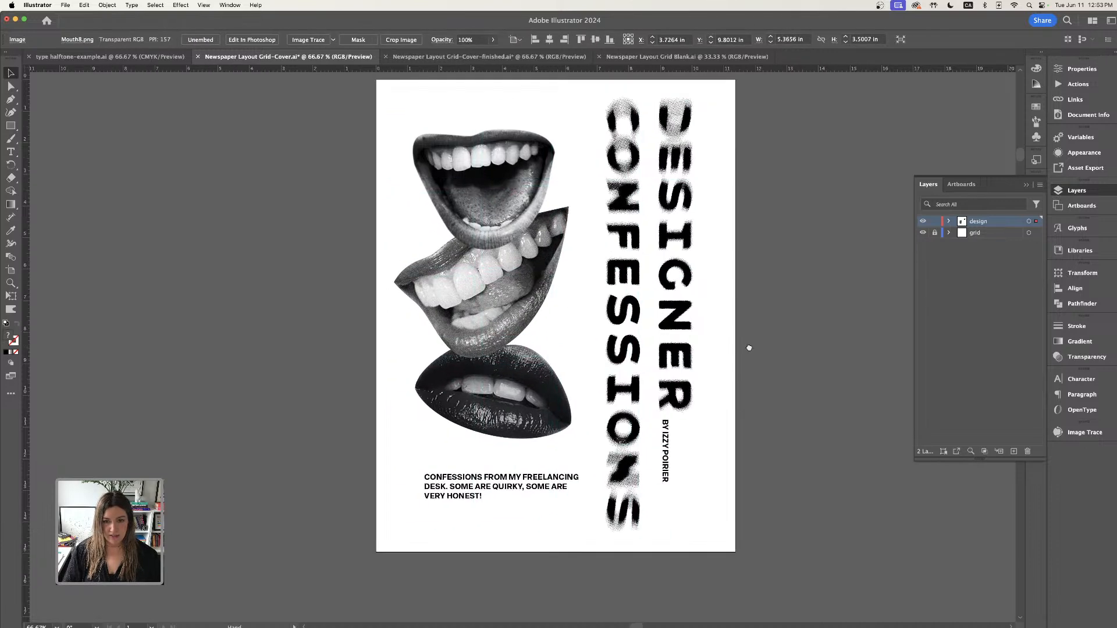
{"action": "left_click", "coordinate": [280, 120]}
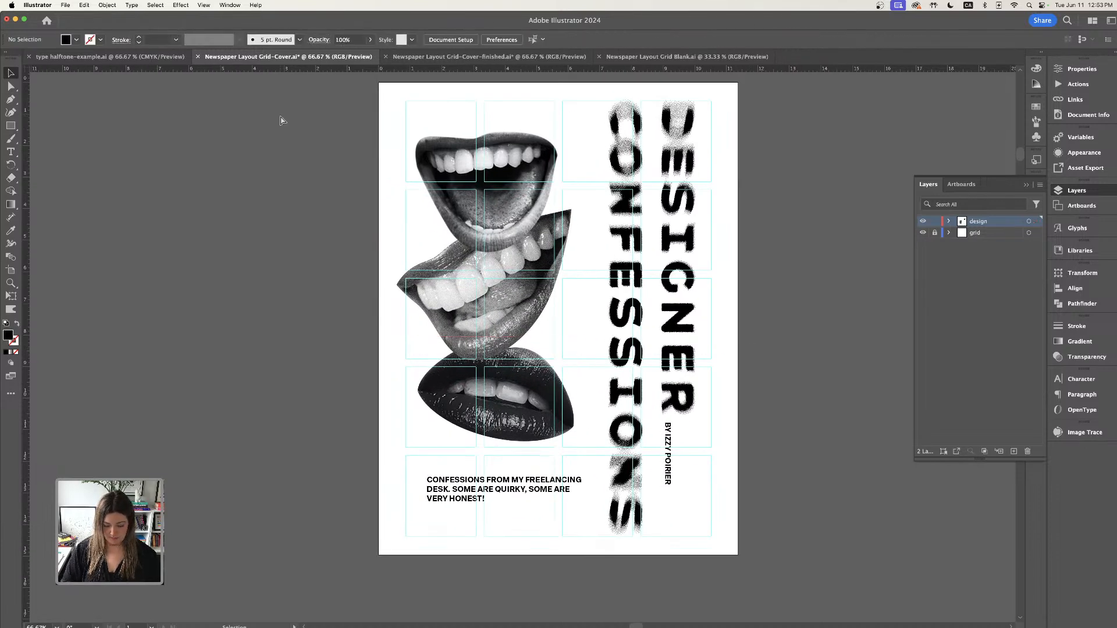
- Move the halftone I letter artwork down on the pasteboard and duplicate the Y letter artwork beside it
{"action": "key", "text": "super+minus"}
{"action": "left_click_drag", "start_coordinate": [573, 186], "coordinate": [359, 243]}
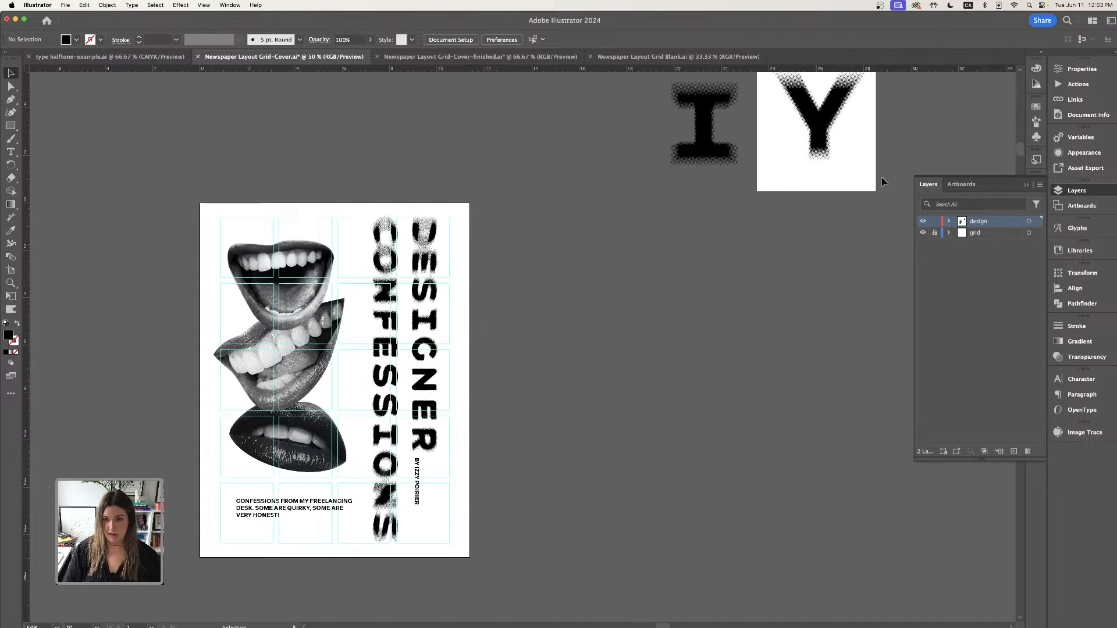
{"action": "left_click", "coordinate": [1019, 186]}
{"action": "left_click_drag", "start_coordinate": [700, 125], "coordinate": [599, 338]}
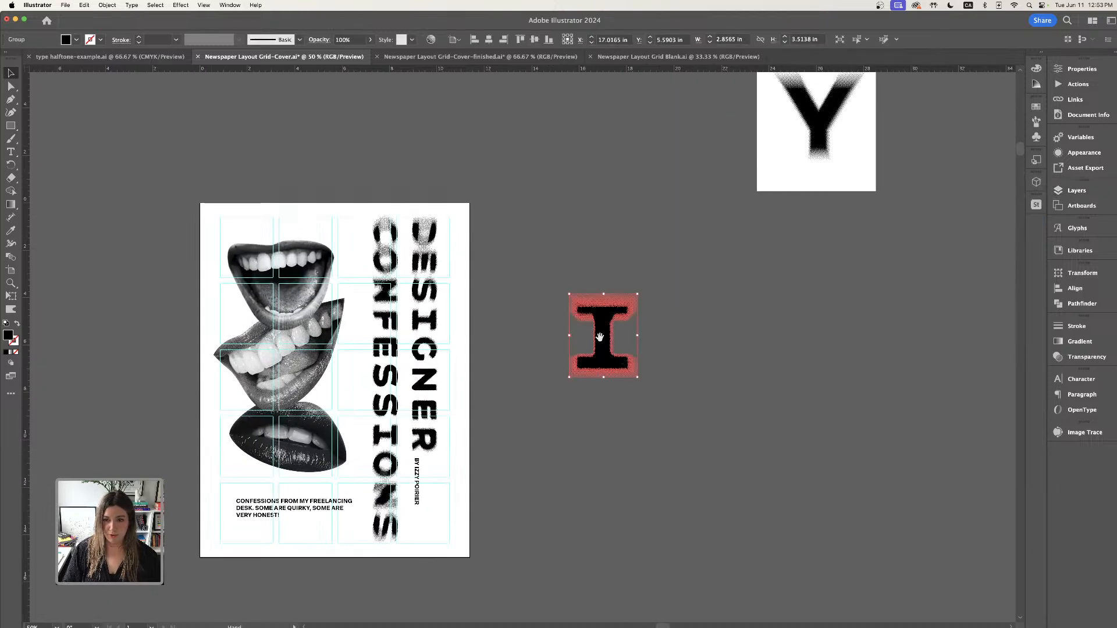
{"action": "left_click", "coordinate": [811, 130]}
{"action": "left_click_drag", "start_coordinate": [811, 130], "coordinate": [725, 354]}
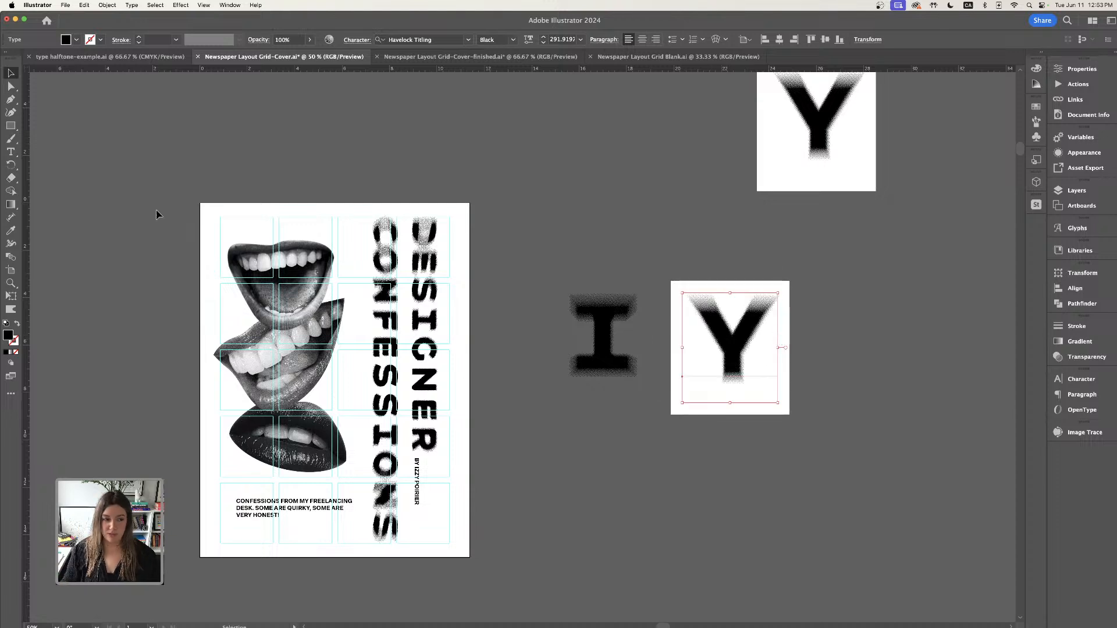
- Retype the duplicated letter as Z and shift it closer to the I
{"action": "left_click", "coordinate": [10, 152]}
{"action": "double_click", "coordinate": [736, 327]}
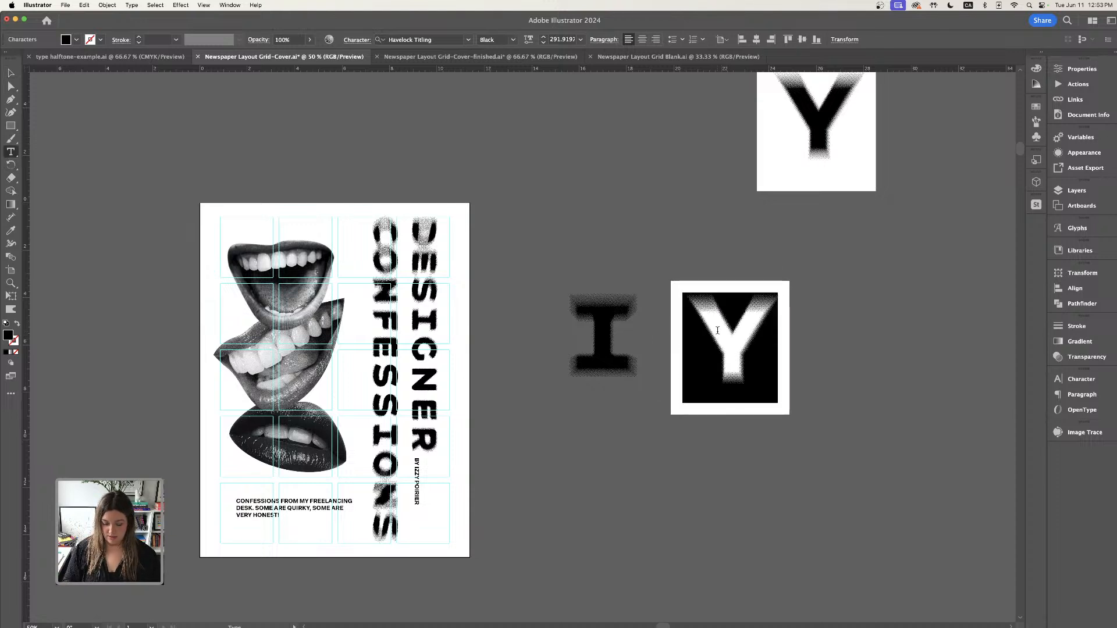
{"action": "type", "text": "Z"}
{"action": "key", "text": "Escape"}
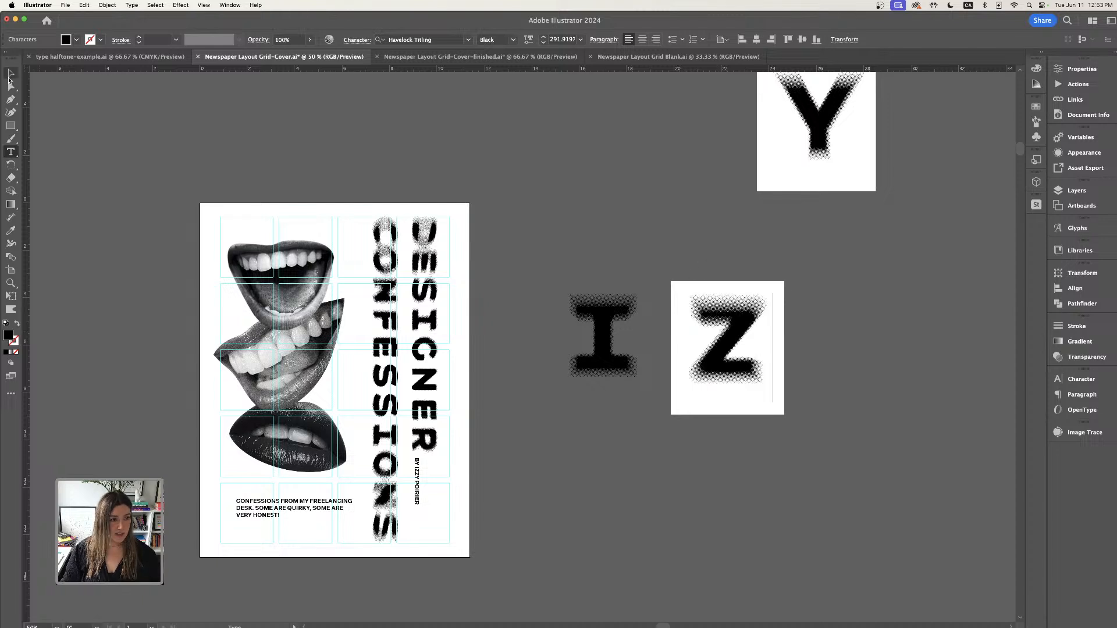
{"action": "left_click_drag", "start_coordinate": [748, 320], "coordinate": [722, 319]}
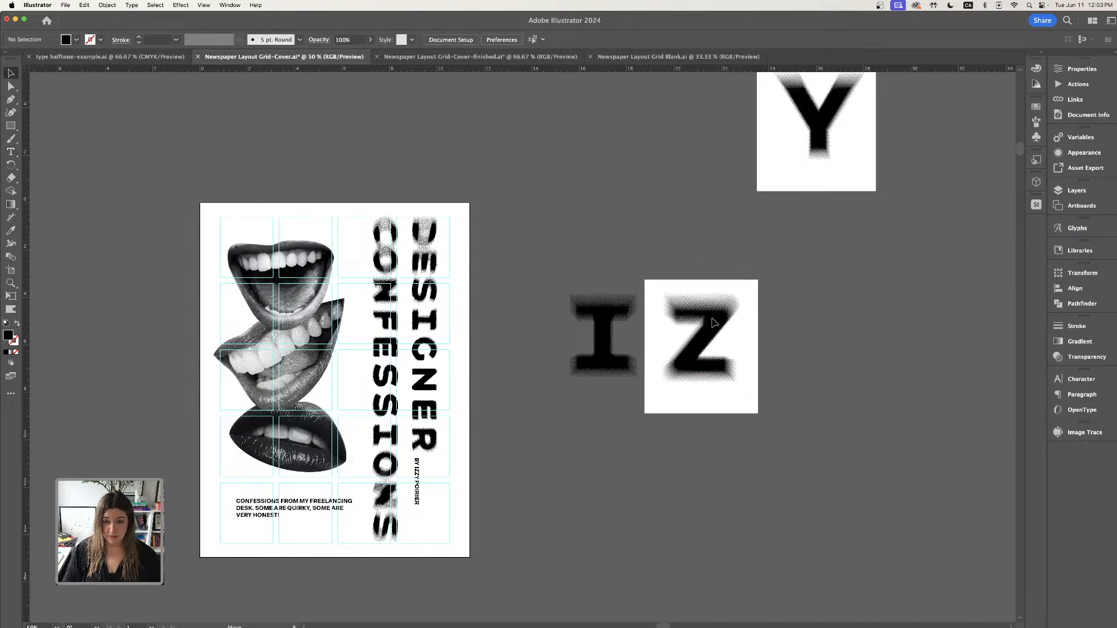
- Expand the Z letter's appearance, image-trace it in black and white ignoring white, and duplicate it alongside
{"action": "scroll", "coordinate": [721, 318], "scroll_direction": "down", "scroll_amount": 3}
{"action": "scroll", "coordinate": [721, 319], "scroll_direction": "right", "scroll_amount": 2}
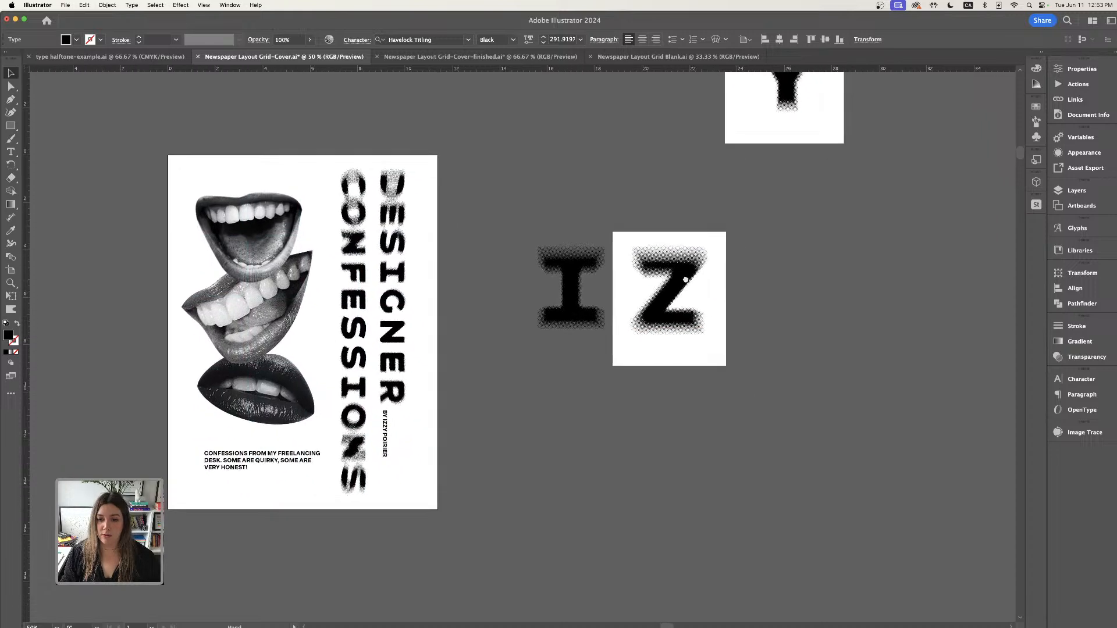
{"action": "left_click", "coordinate": [1094, 434]}
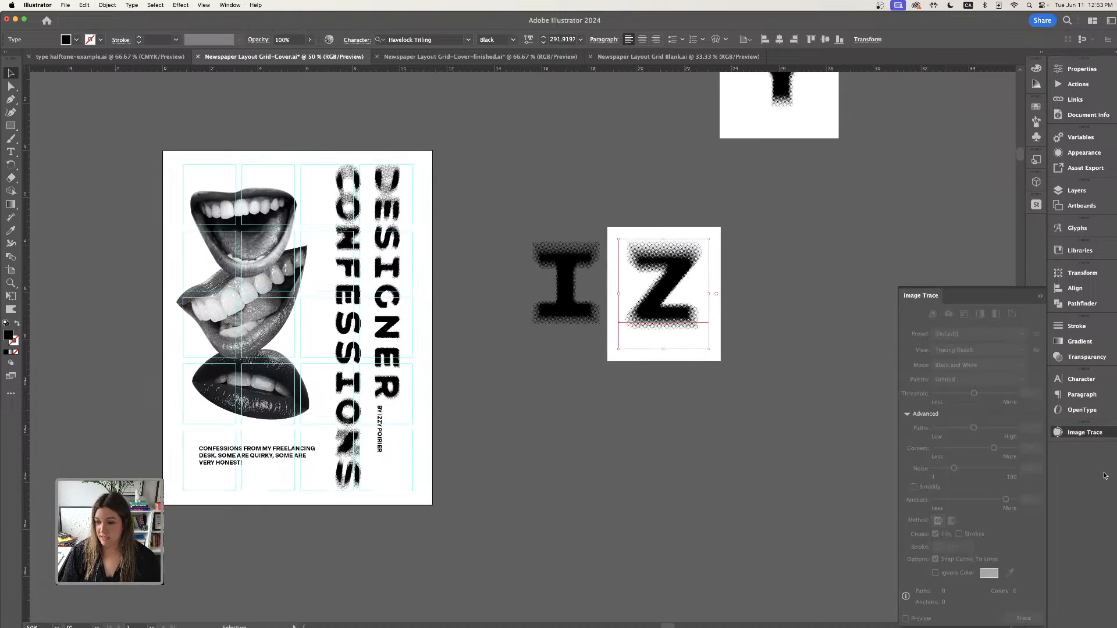
{"action": "mouse_move", "coordinate": [989, 295]}
{"action": "left_mouse_down"}
{"action": "mouse_move", "coordinate": [902, 287]}
{"action": "mouse_move", "coordinate": [918, 195]}
{"action": "left_mouse_up"}
{"action": "left_click", "coordinate": [752, 351]}
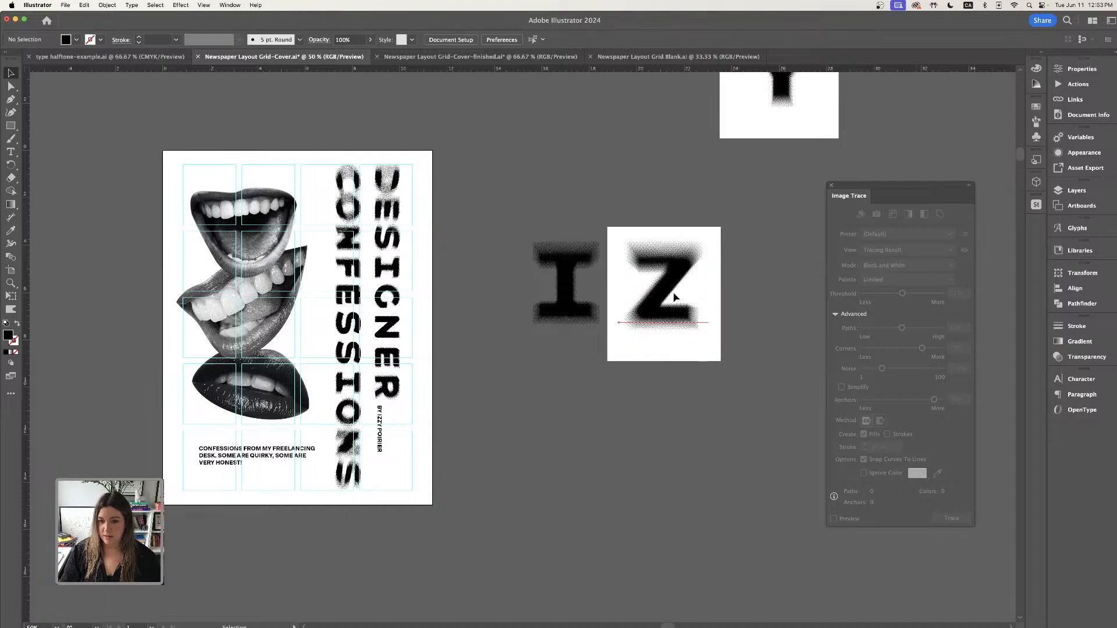
{"action": "left_click", "coordinate": [673, 297]}
{"action": "left_click", "coordinate": [107, 4]}
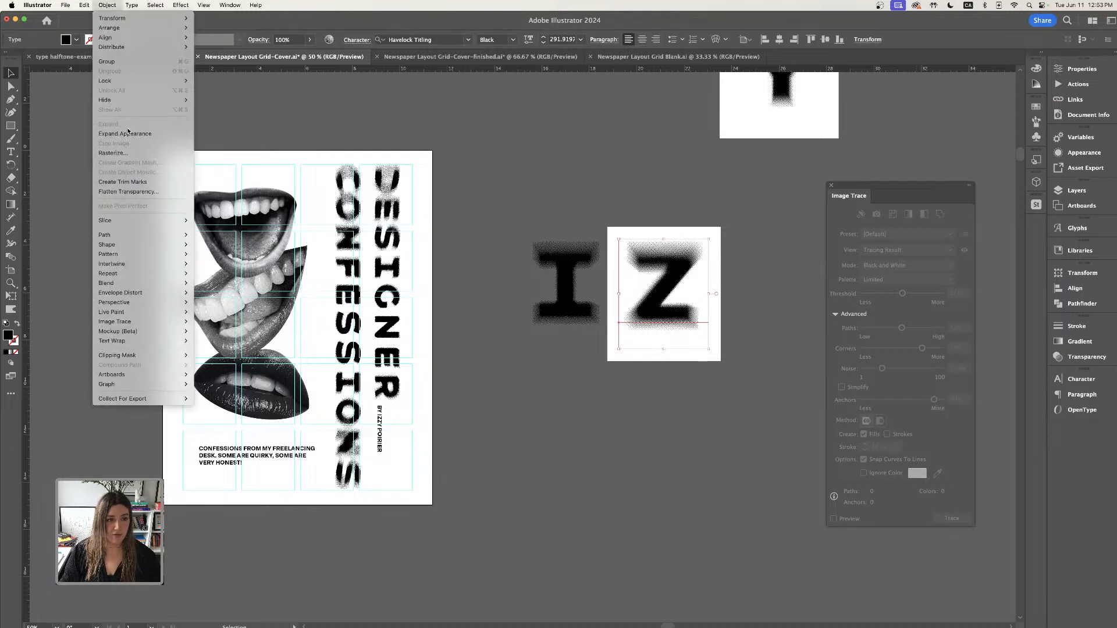
{"action": "left_click", "coordinate": [145, 132]}
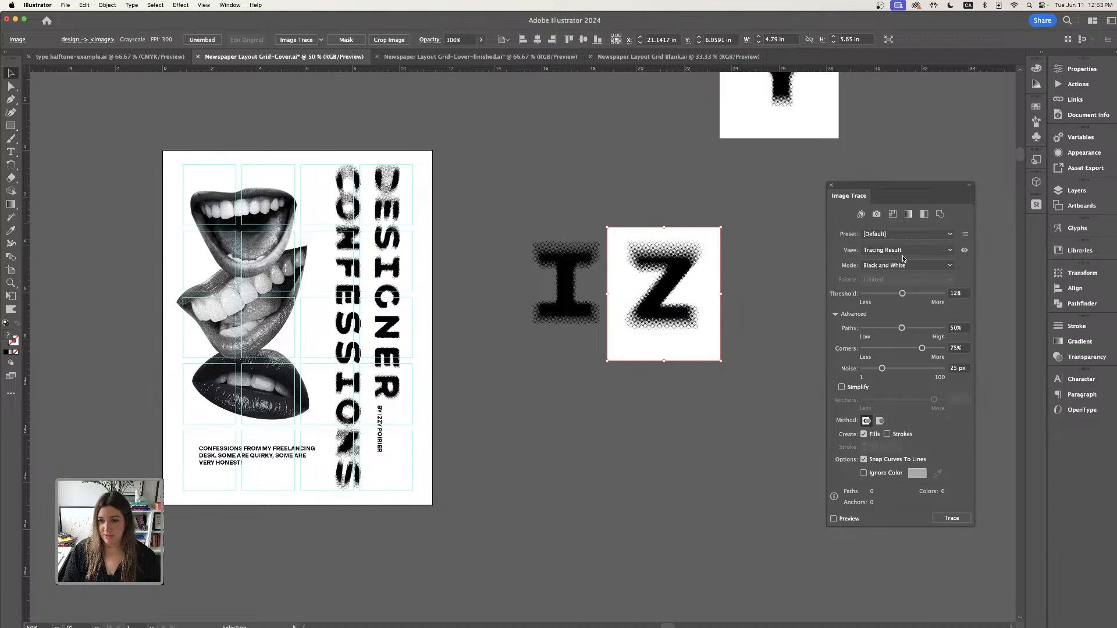
{"action": "left_click", "coordinate": [864, 473]}
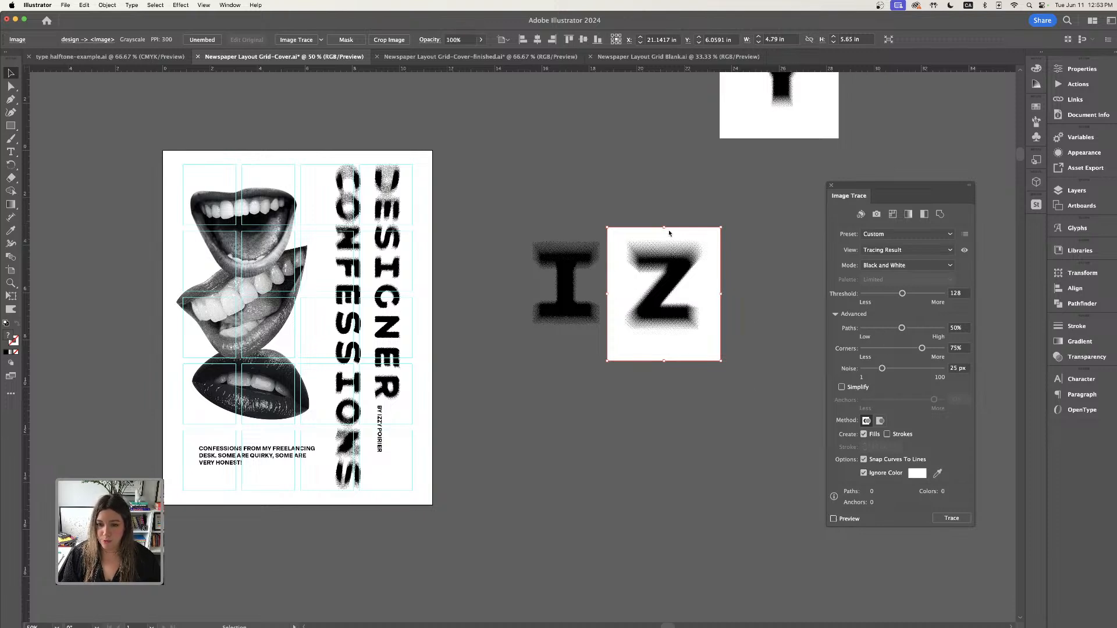
{"action": "left_click", "coordinate": [743, 299]}
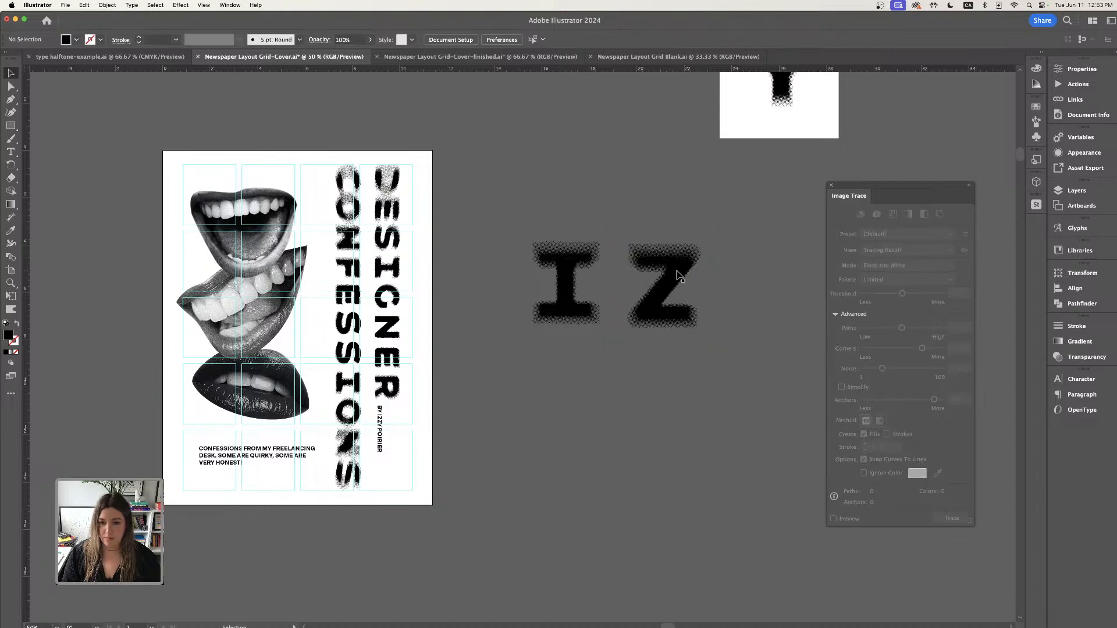
{"action": "left_click", "coordinate": [669, 275]}
{"action": "scroll", "coordinate": [698, 288], "scroll_direction": "right", "scroll_amount": 4}
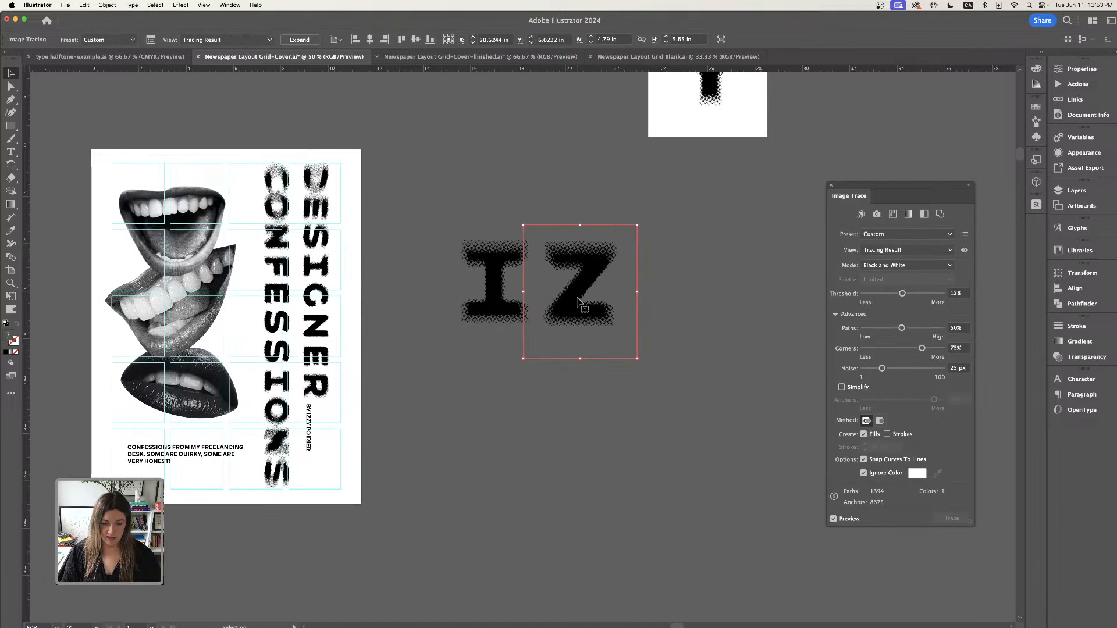
{"action": "left_click_drag", "start_coordinate": [579, 300], "coordinate": [662, 303]}
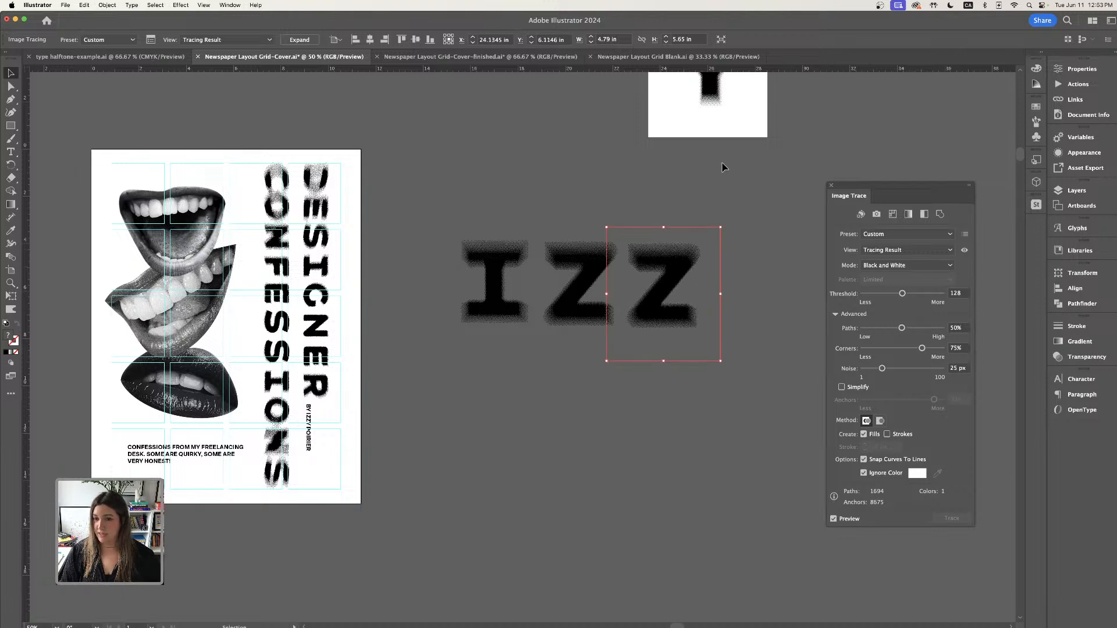
- Expand the Y letter's appearance, image-trace it ignoring white, and place it after the two Zs to spell IZZY
{"action": "left_click", "coordinate": [706, 130]}
{"action": "mouse_move", "coordinate": [711, 96]}
{"action": "left_mouse_down"}
{"action": "mouse_move", "coordinate": [581, 445]}
{"action": "mouse_move", "coordinate": [588, 467]}
{"action": "left_mouse_up"}
{"action": "left_click", "coordinate": [108, 6]}
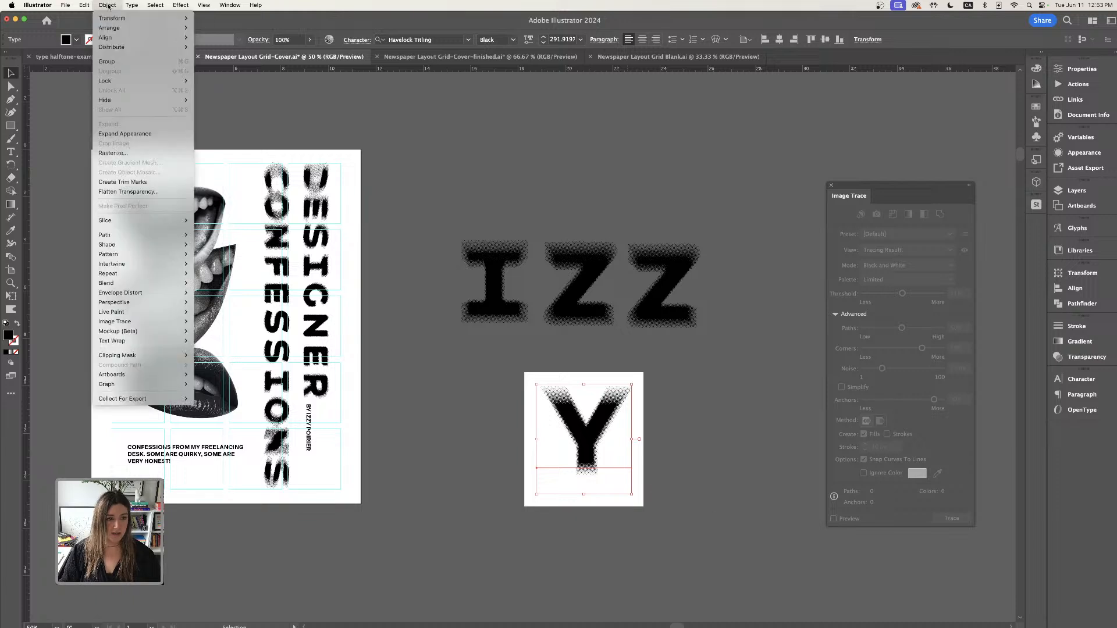
{"action": "left_click", "coordinate": [132, 134]}
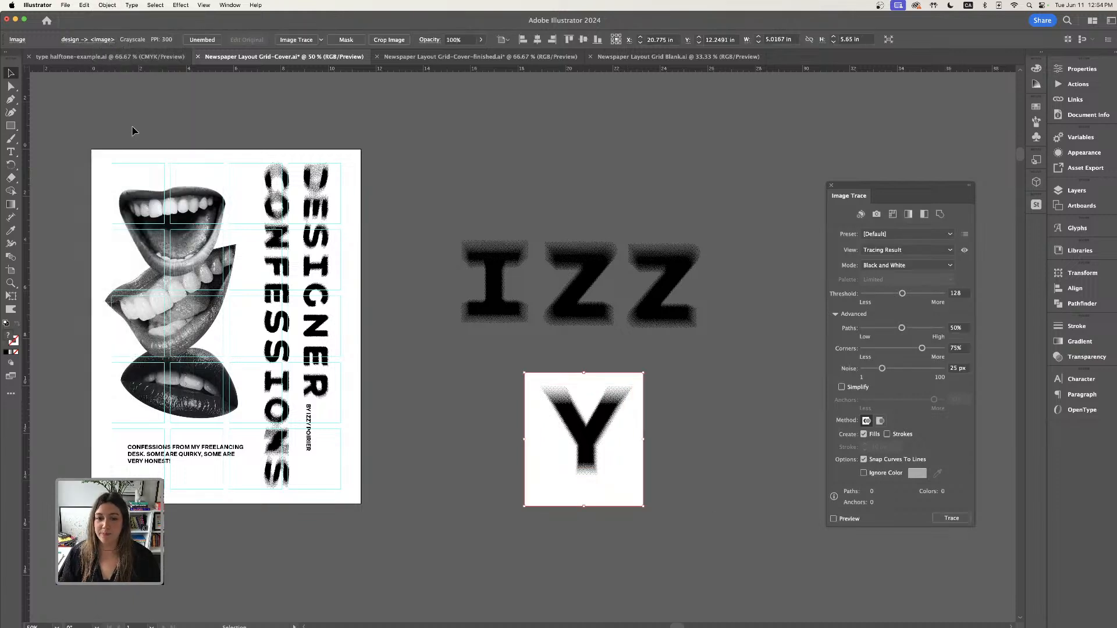
{"action": "left_click_drag", "start_coordinate": [619, 424], "coordinate": [688, 418]}
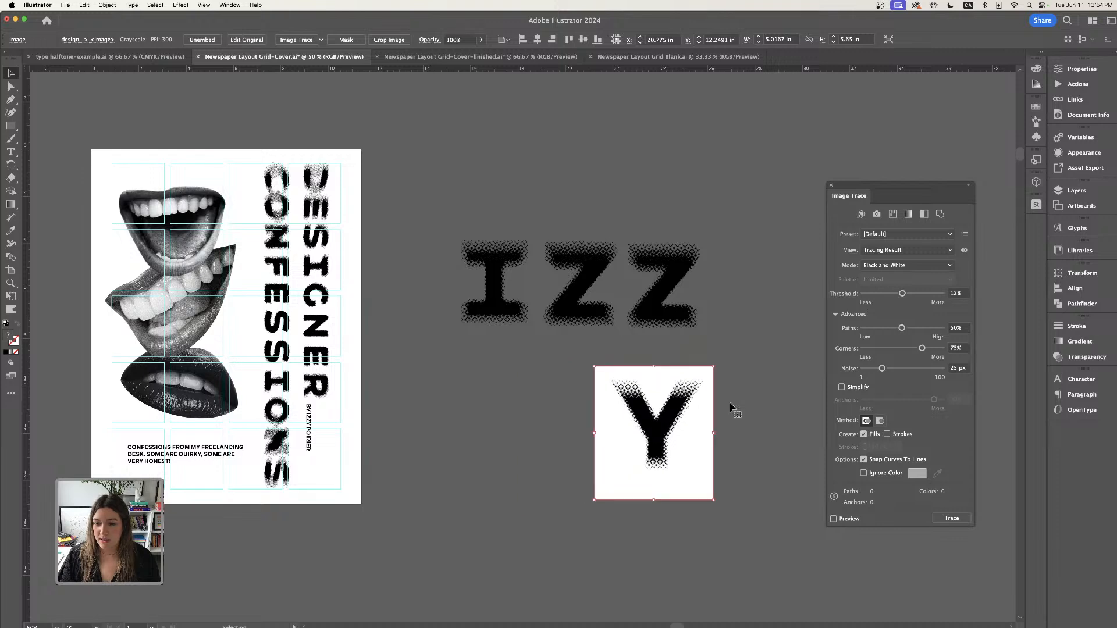
{"action": "left_click", "coordinate": [864, 473]}
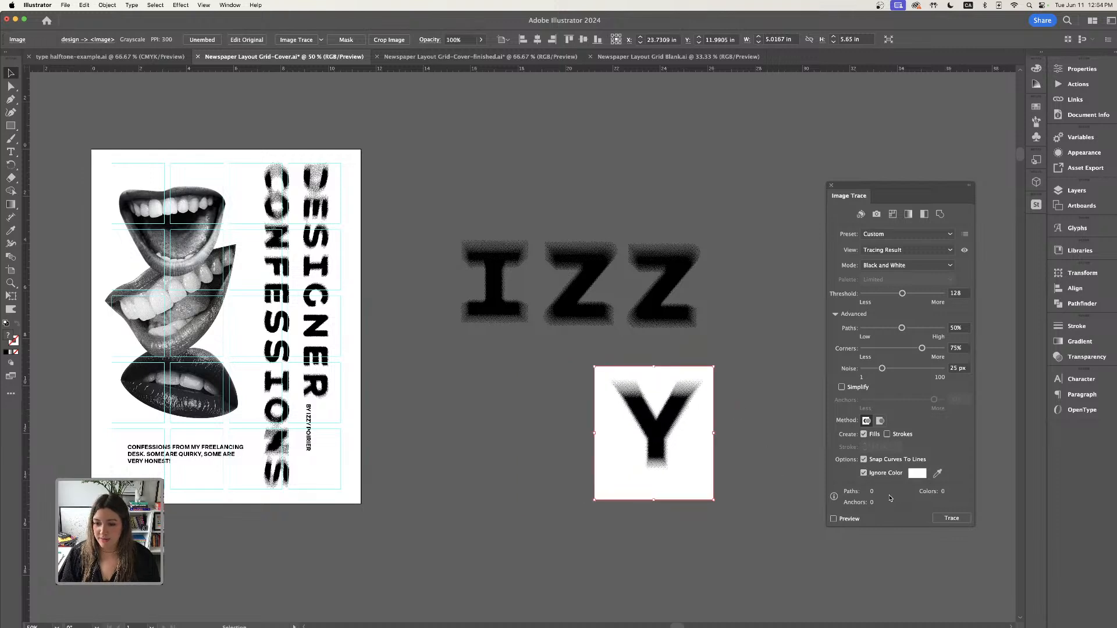
{"action": "left_click", "coordinate": [842, 522]}
{"action": "left_click", "coordinate": [721, 375]}
{"action": "mouse_move", "coordinate": [666, 423]}
{"action": "left_mouse_down"}
{"action": "mouse_move", "coordinate": [733, 251]}
{"action": "mouse_move", "coordinate": [762, 288]}
{"action": "left_mouse_up"}
{"action": "left_click_drag", "start_coordinate": [913, 188], "coordinate": [935, 188]}
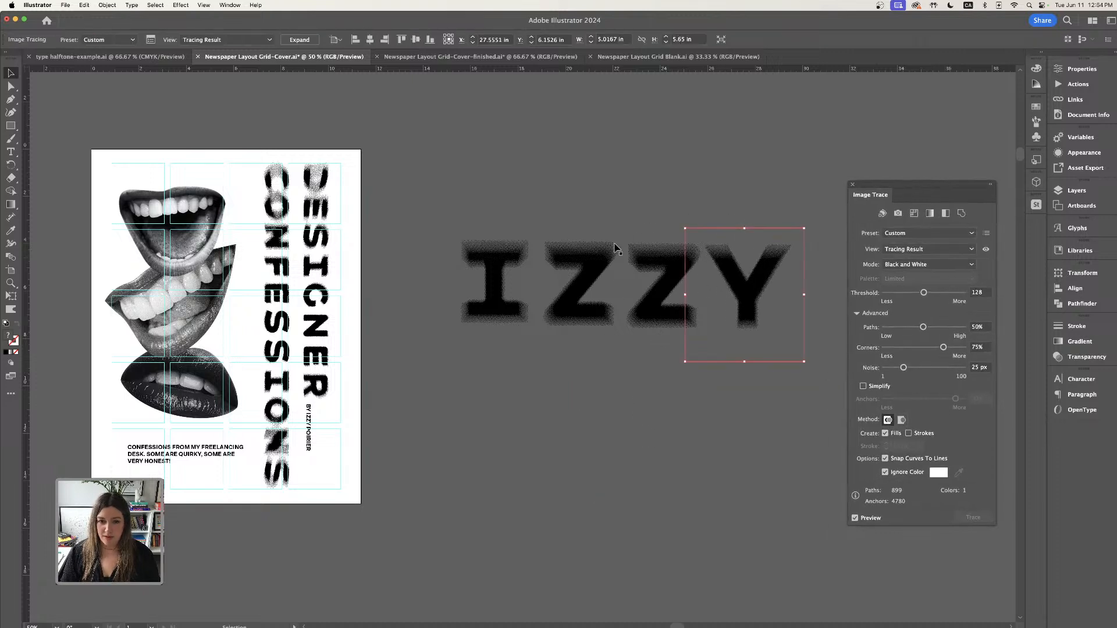
- Adjust the spacing between the I, Z, Z and Y letter artworks
{"action": "mouse_move", "coordinate": [605, 260]}
{"action": "left_mouse_down"}
{"action": "mouse_move", "coordinate": [595, 259]}
{"action": "mouse_move", "coordinate": [654, 263]}
{"action": "left_mouse_up"}
{"action": "left_click_drag", "start_coordinate": [759, 277], "coordinate": [745, 279]}
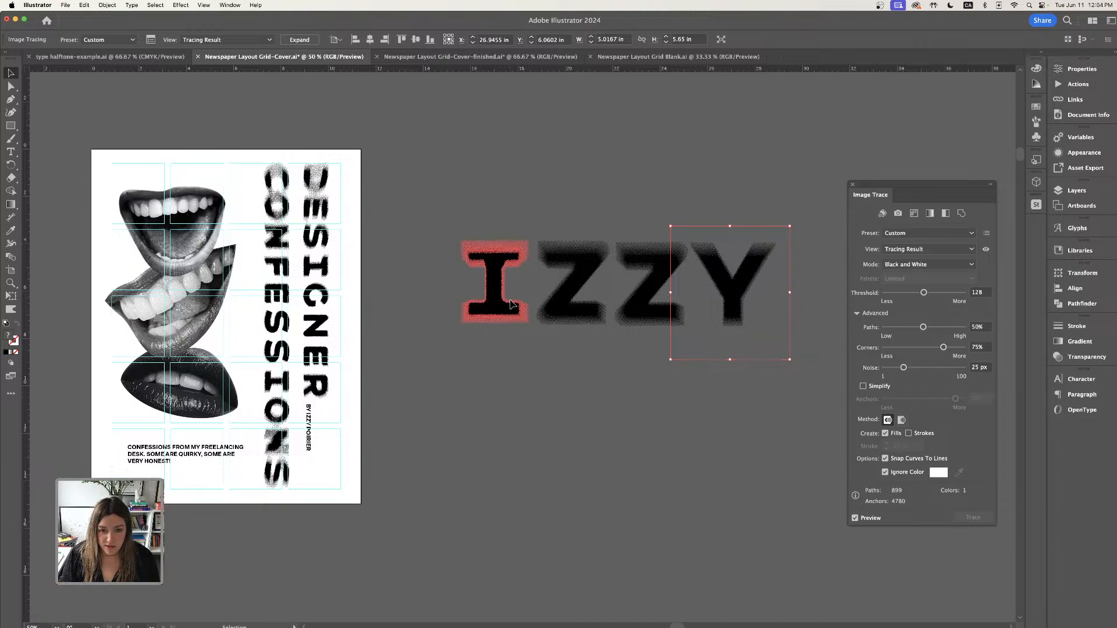
{"action": "left_click_drag", "start_coordinate": [510, 303], "coordinate": [514, 302]}
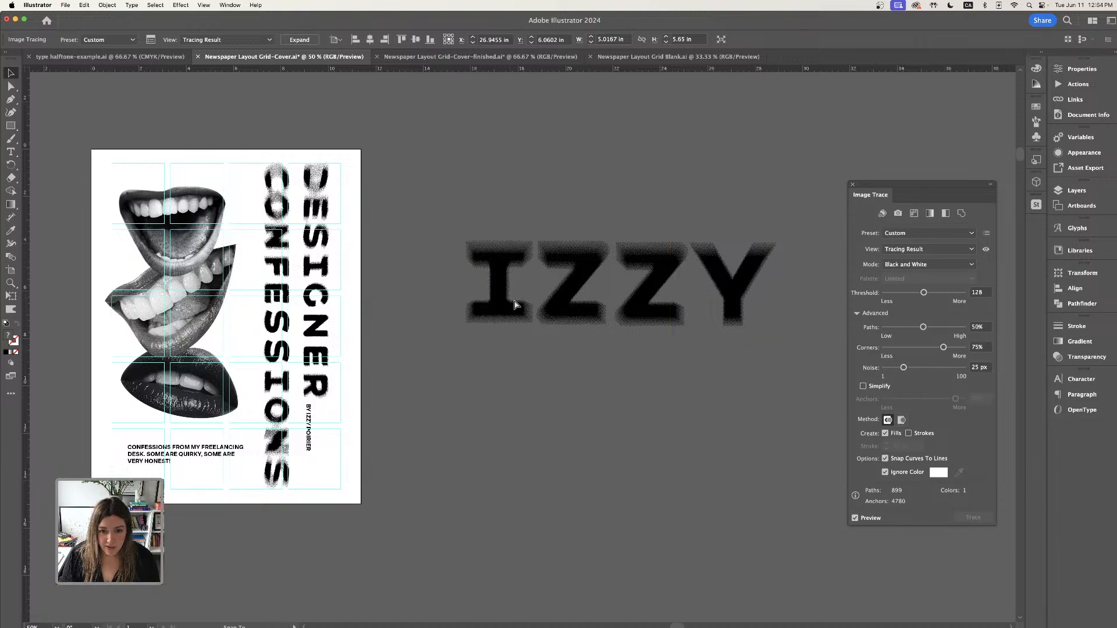
{"action": "left_click", "coordinate": [514, 302]}
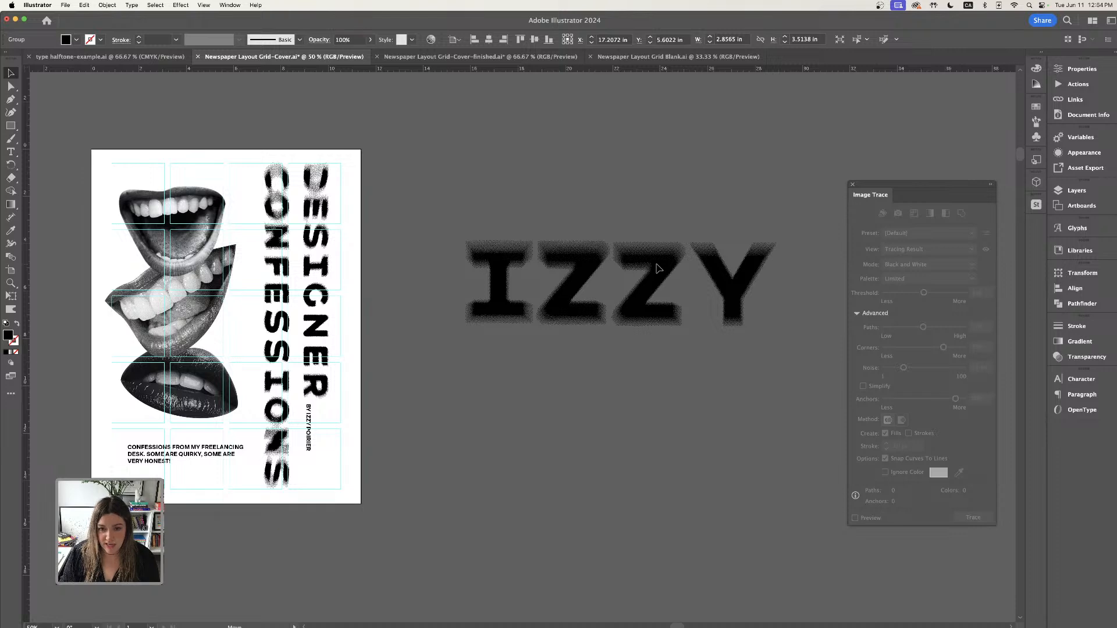
{"action": "left_click", "coordinate": [657, 268]}
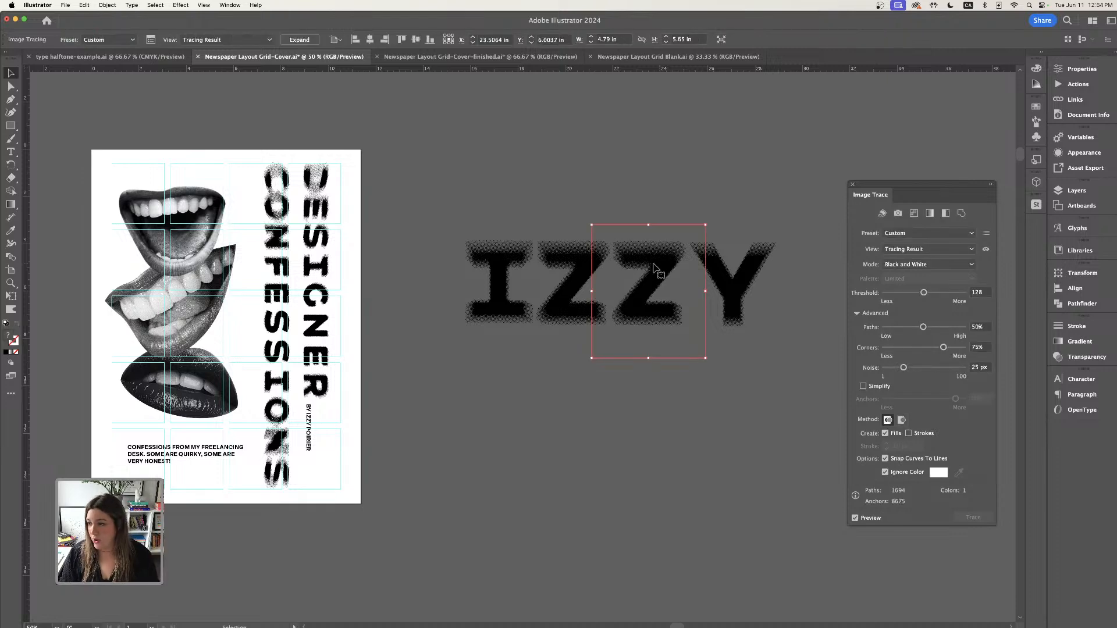
{"action": "left_click_drag", "start_coordinate": [732, 273], "coordinate": [728, 275]}
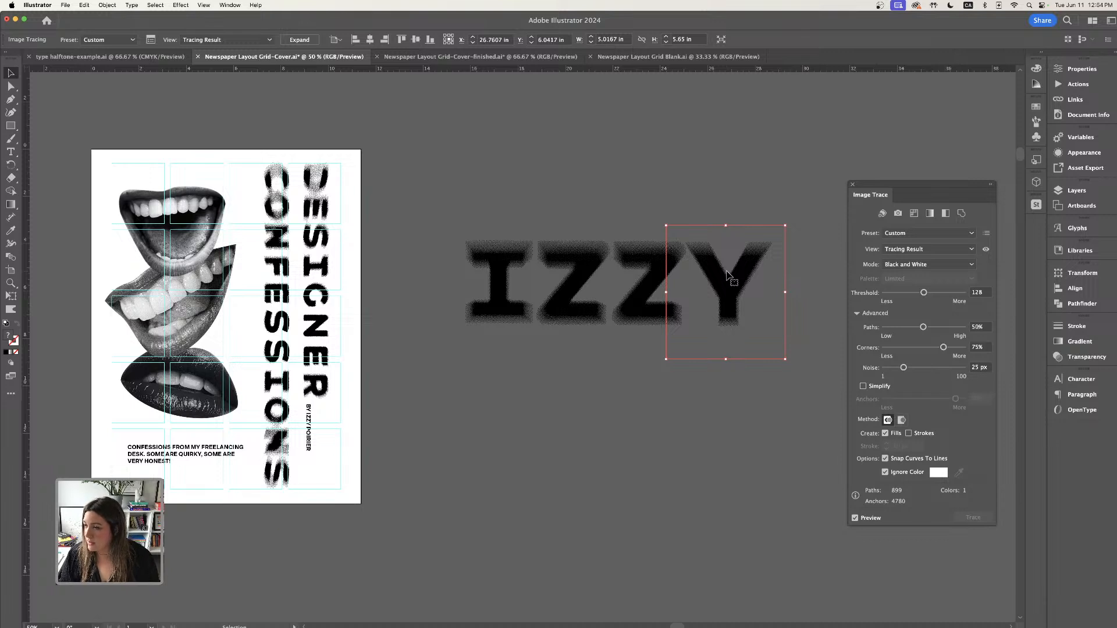
{"action": "left_click", "coordinate": [556, 186]}
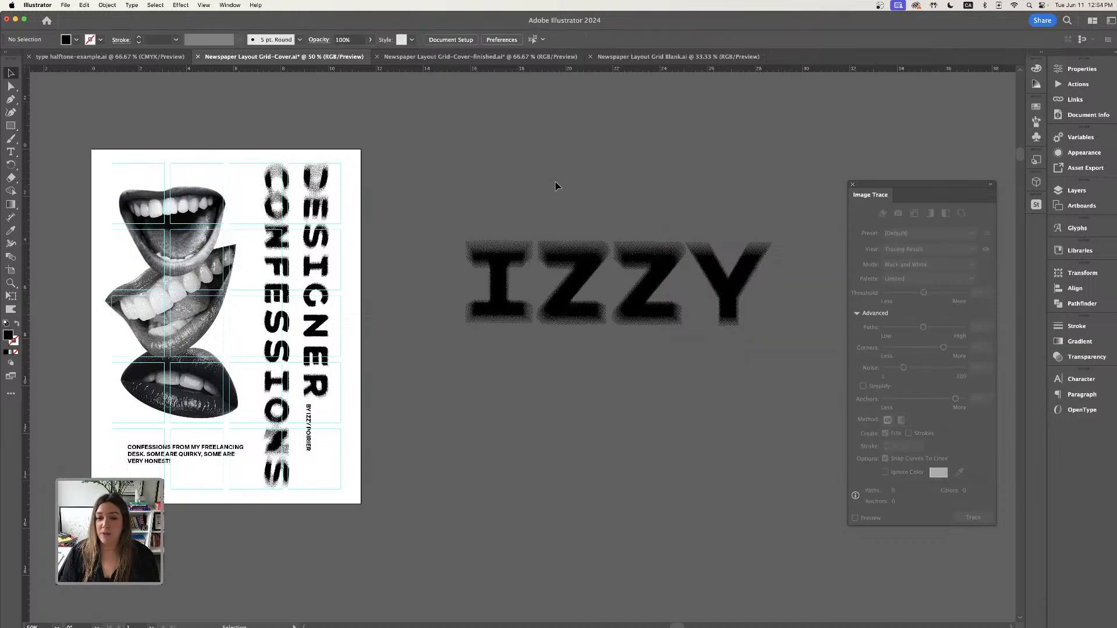
- Select all four traced letters and expand the tracing results
{"action": "mouse_move", "coordinate": [453, 191]}
{"action": "left_mouse_down"}
{"action": "mouse_move", "coordinate": [794, 359]}
{"action": "mouse_move", "coordinate": [768, 326]}
{"action": "left_mouse_up"}
{"action": "left_click", "coordinate": [534, 148]}
{"action": "left_click", "coordinate": [1081, 68]}
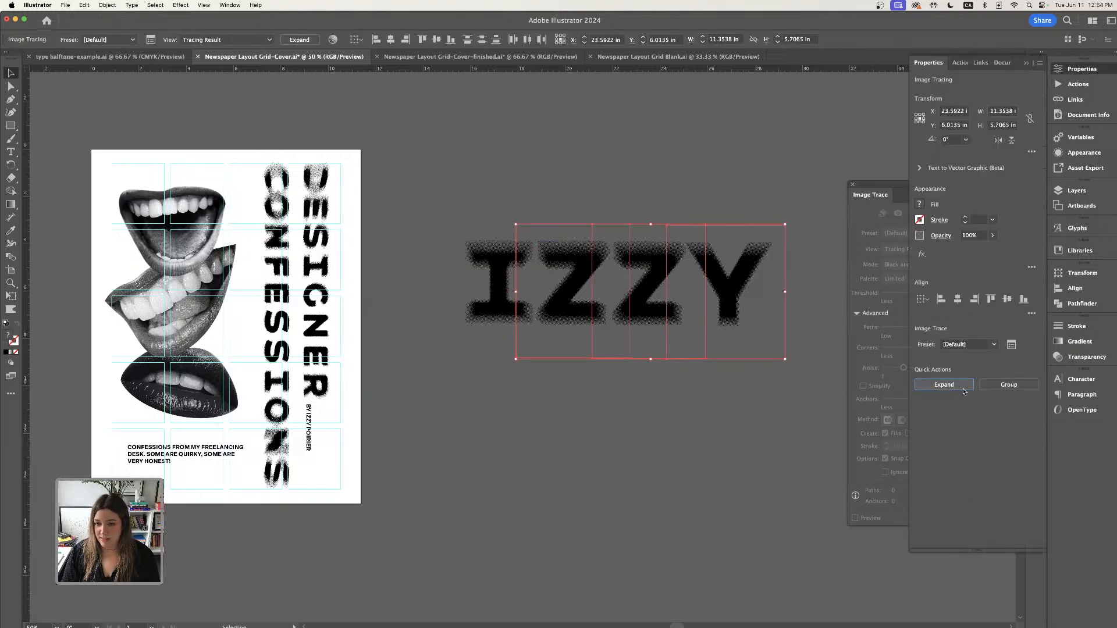
{"action": "left_click", "coordinate": [614, 408]}
- Select the I letter and set its fill colour to hex d82e5f in the color picker
{"action": "left_click", "coordinate": [492, 299]}
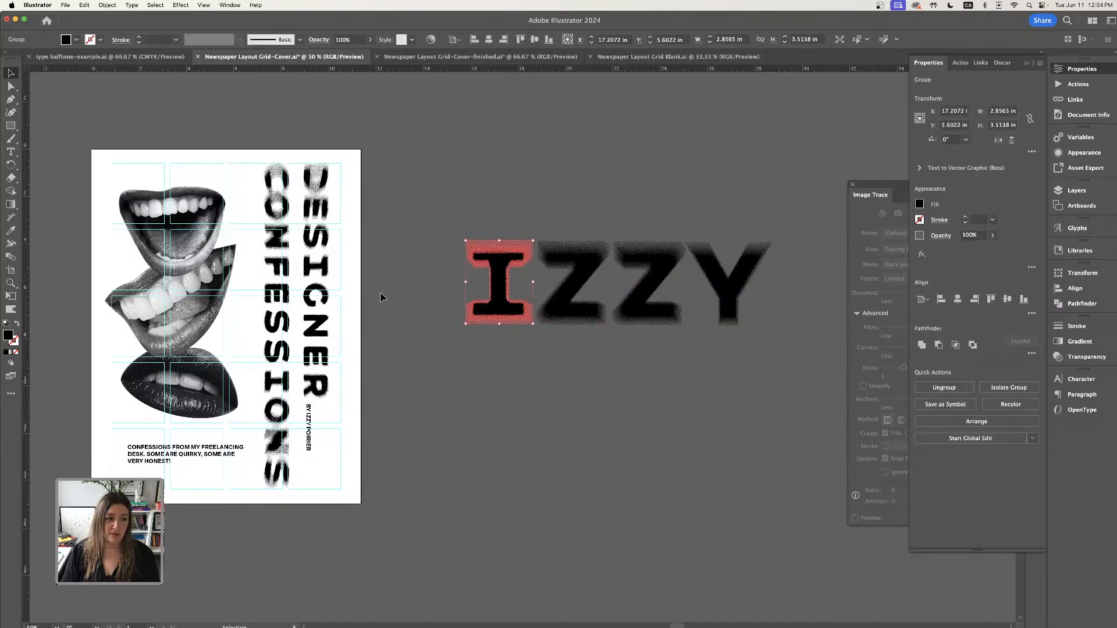
{"action": "double_click", "coordinate": [8, 336]}
{"action": "type", "text": "ffffff"}
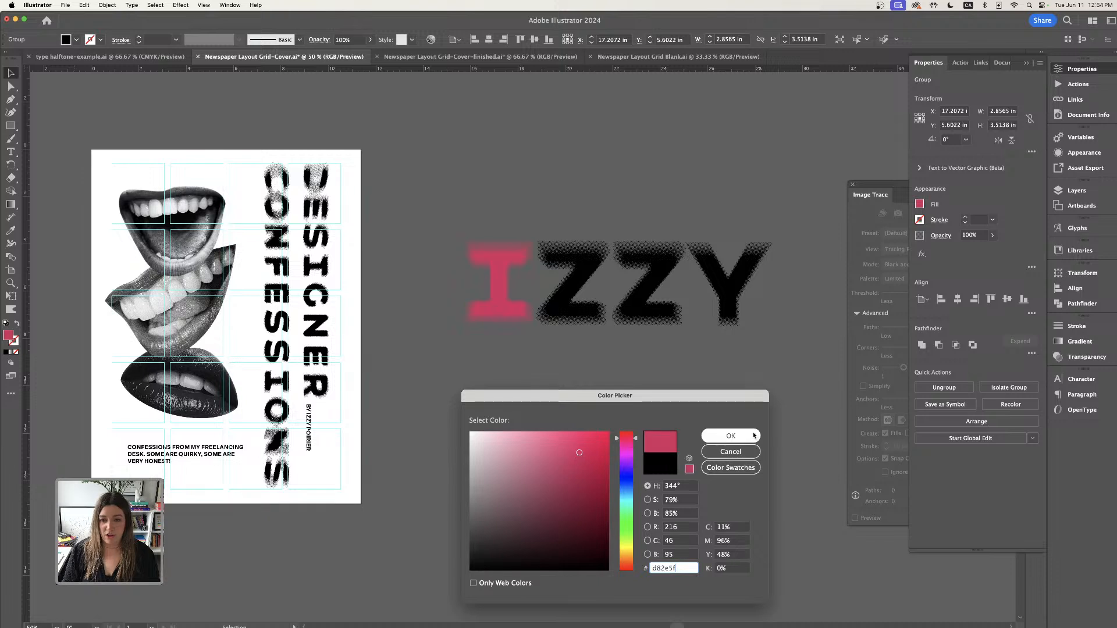
{"action": "key", "text": "Return"}
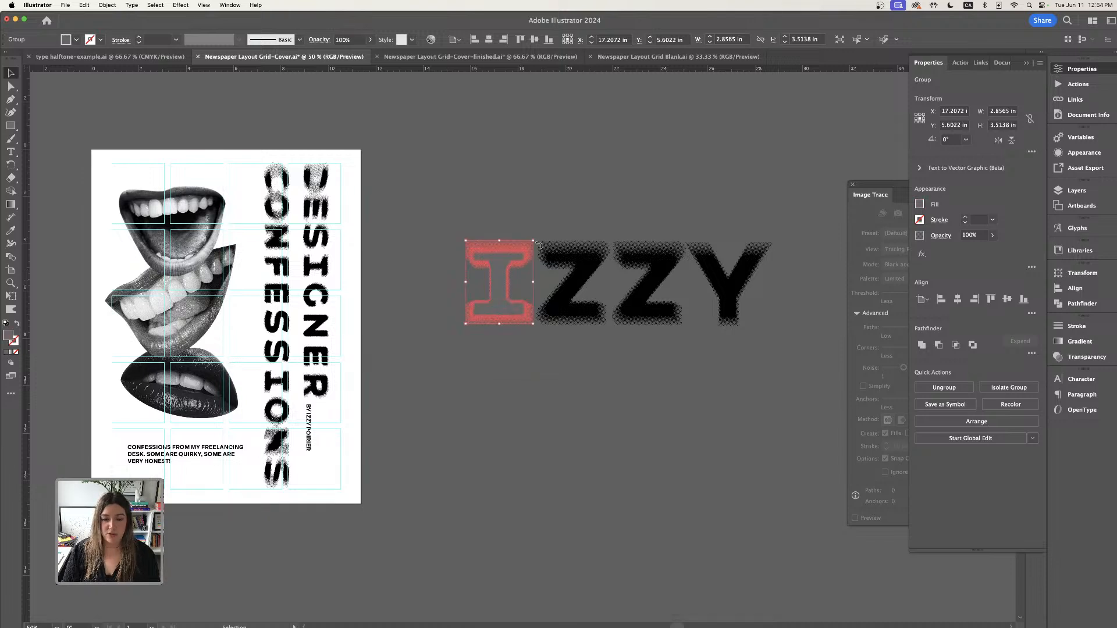
- Rearrange the workspace by collapsing the Properties panel, moving the Image Trace panel, and opening the Color panel
{"action": "left_click", "coordinate": [1026, 64]}
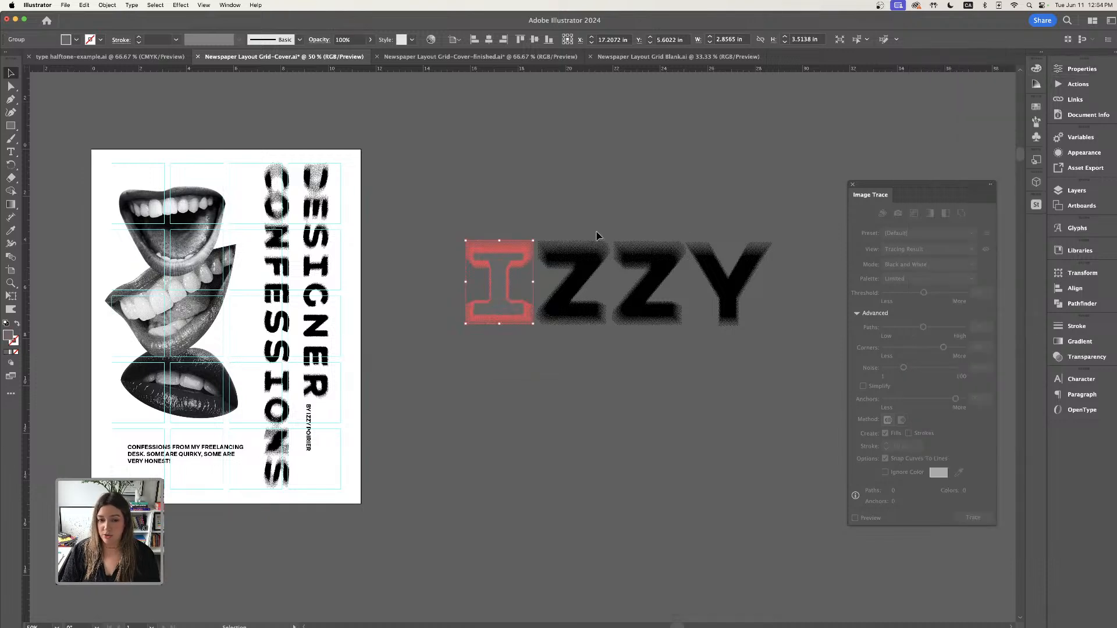
{"action": "double_click", "coordinate": [11, 339]}
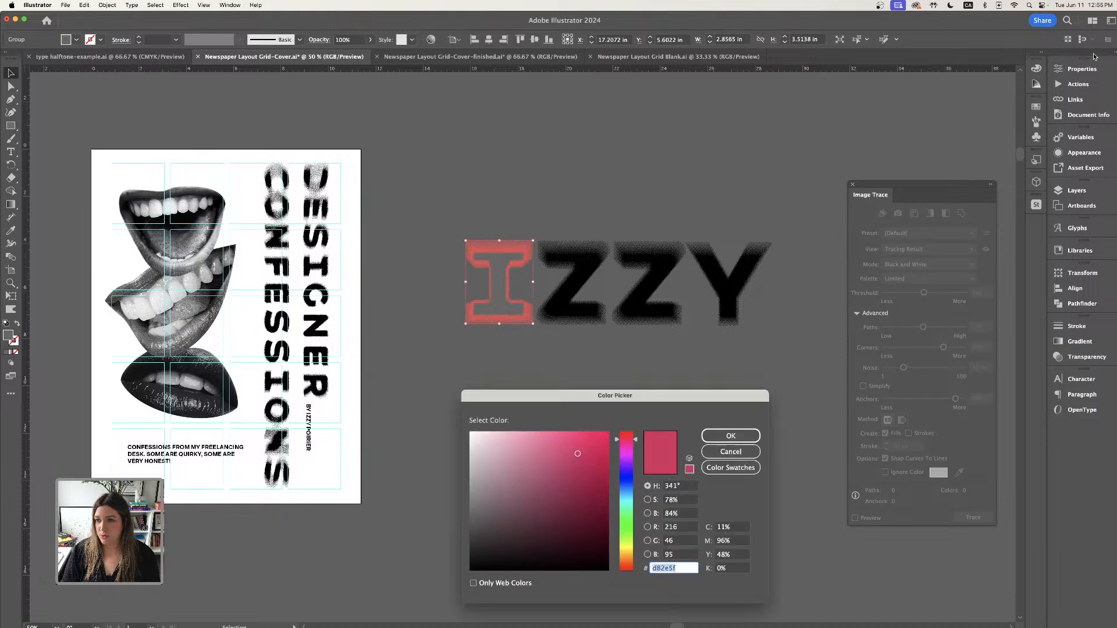
{"action": "left_click", "coordinate": [730, 452]}
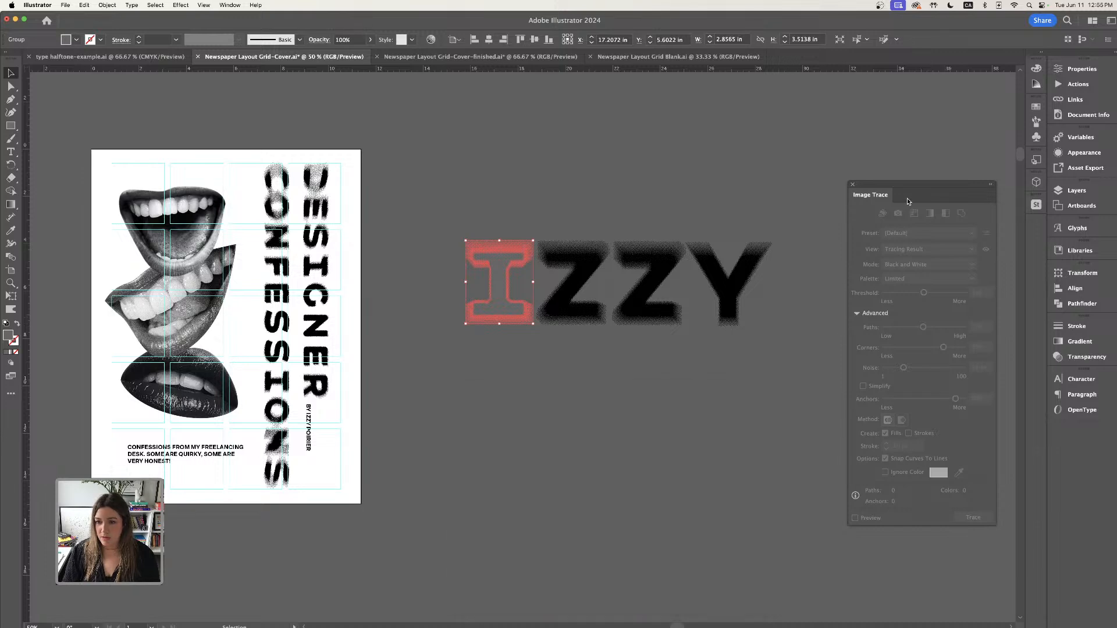
{"action": "left_click_drag", "start_coordinate": [909, 202], "coordinate": [874, 127]}
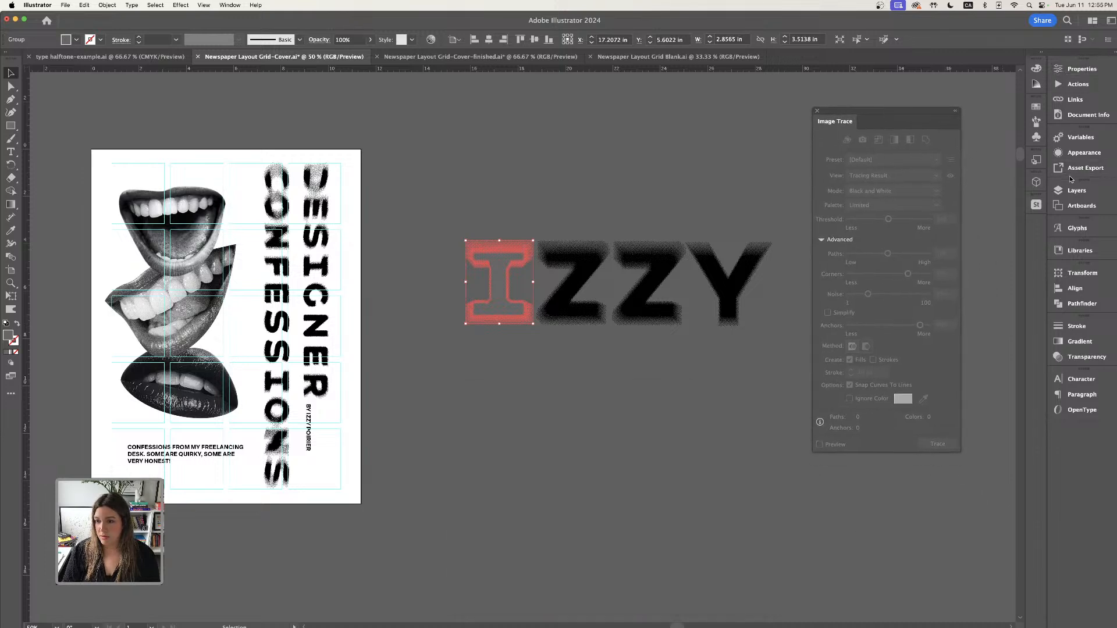
{"action": "left_click", "coordinate": [224, 4]}
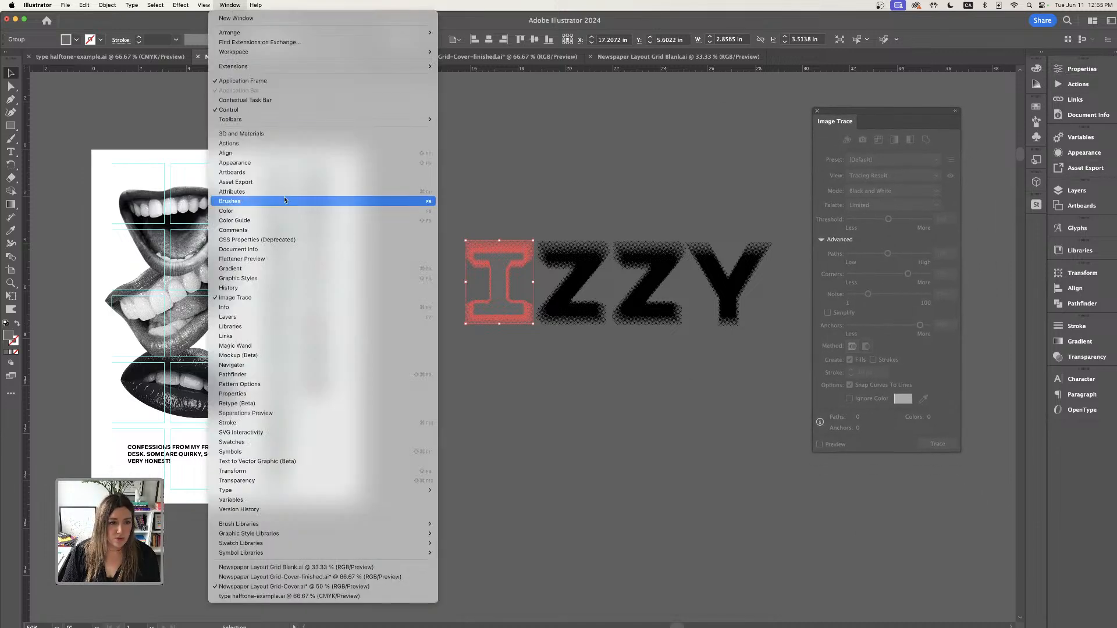
{"action": "left_click", "coordinate": [280, 210]}
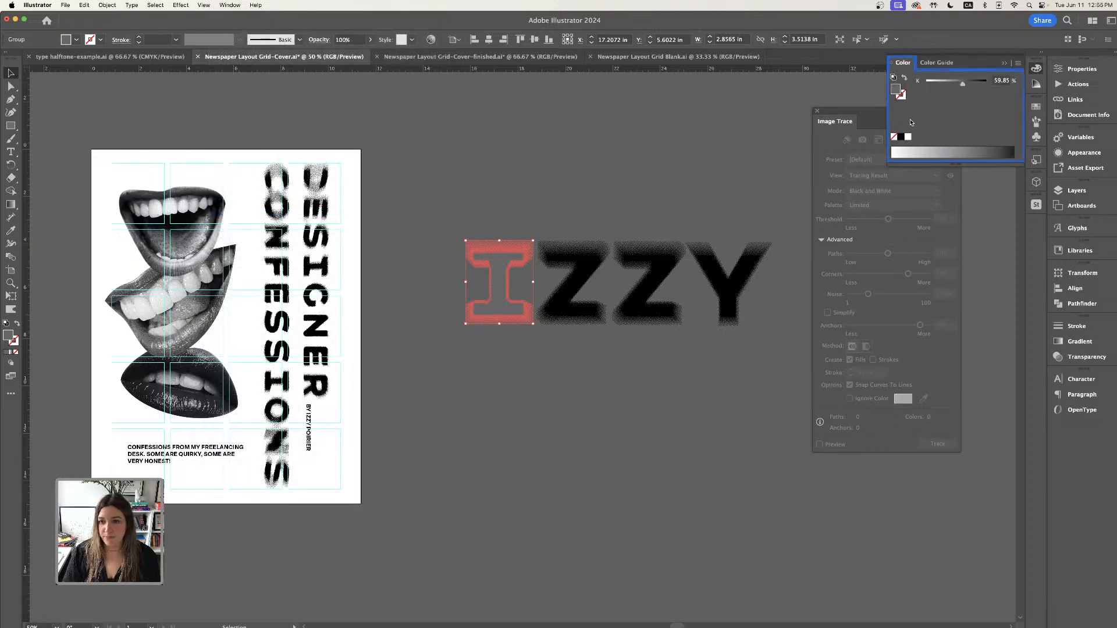
- Recolour the I letter a saturated blue, starting from a Color Guide swatch and adjusting it in the color picker
{"action": "left_click", "coordinate": [938, 63]}
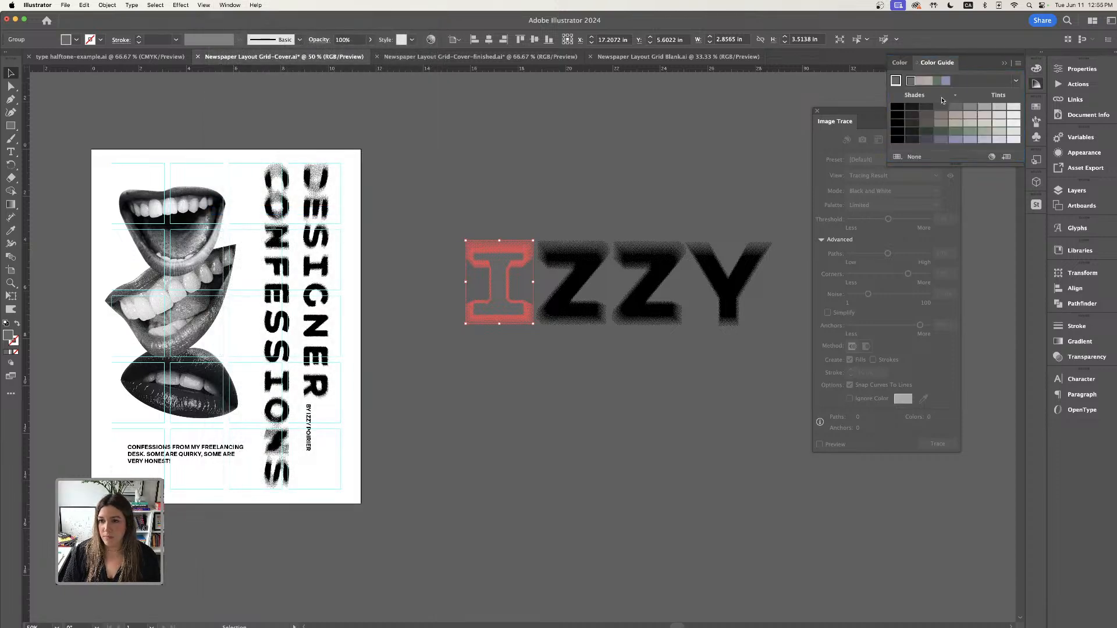
{"action": "left_click", "coordinate": [945, 81]}
{"action": "left_click", "coordinate": [684, 169]}
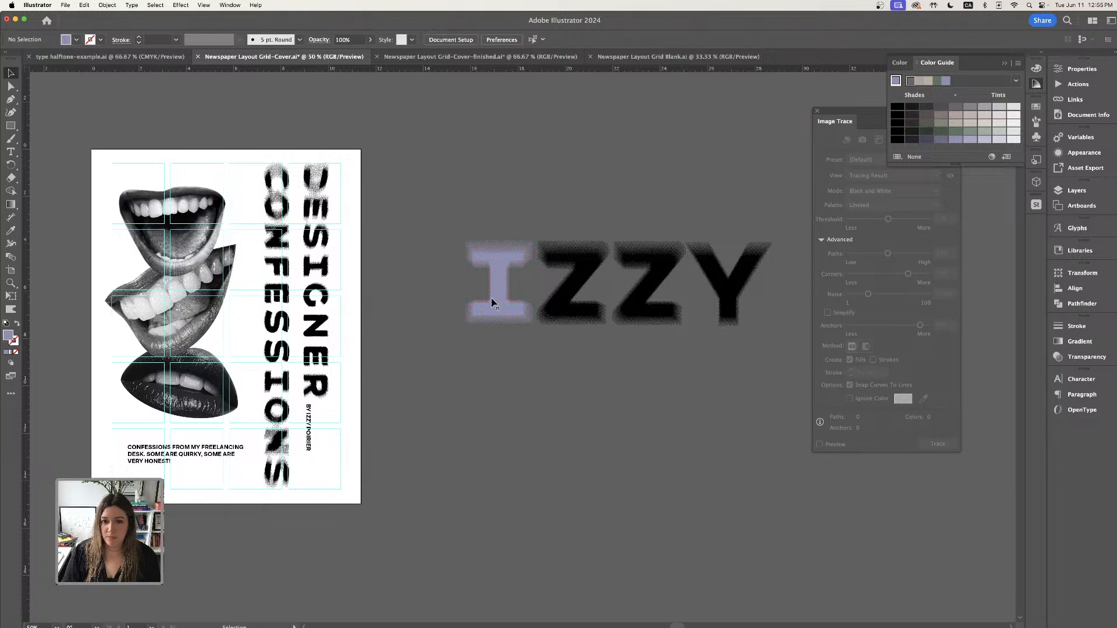
{"action": "left_click", "coordinate": [499, 271]}
{"action": "double_click", "coordinate": [7, 337]}
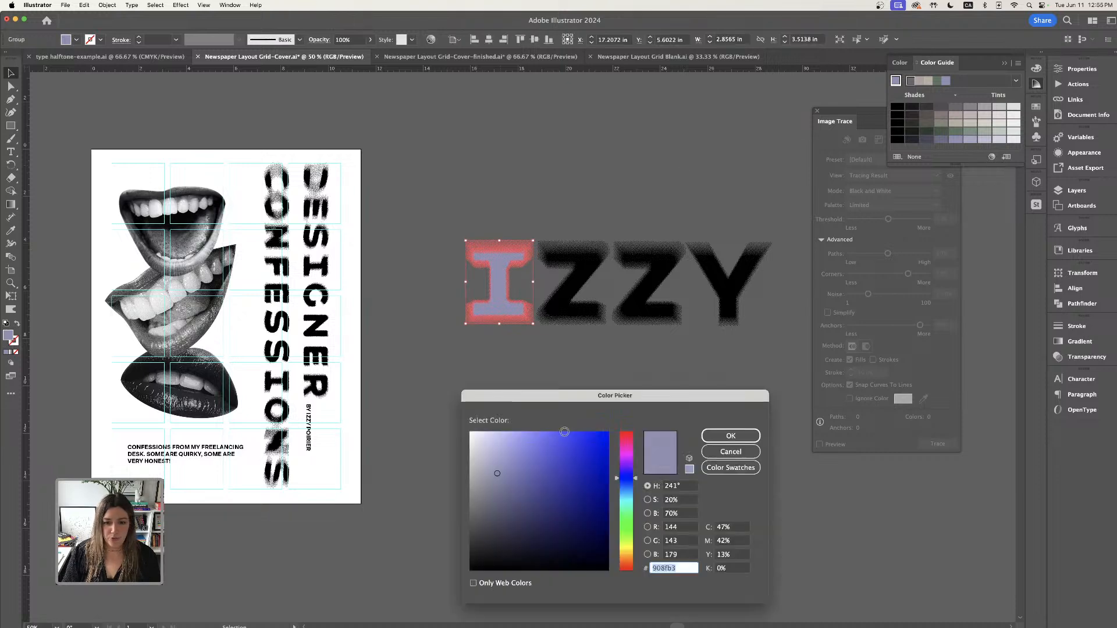
{"action": "left_click", "coordinate": [569, 438]}
{"action": "left_click", "coordinate": [730, 435]}
- Apply the I letter's blue fill to both Zs and the Y with the Eyedropper tool
{"action": "left_click", "coordinate": [580, 290]}
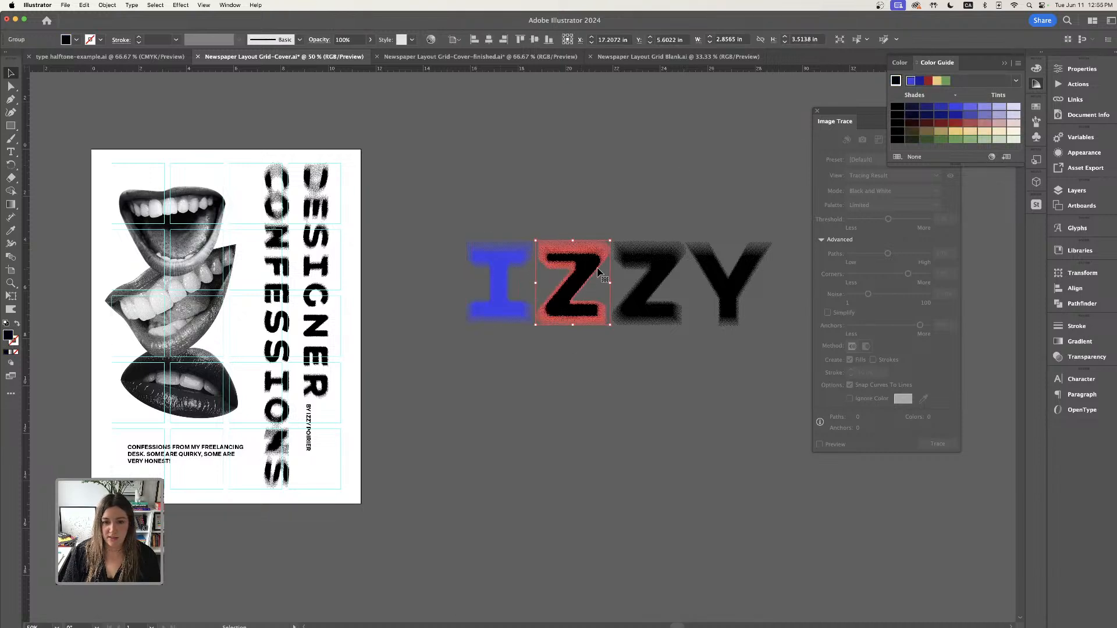
{"action": "key", "text": "i"}
{"action": "left_click", "coordinate": [506, 254]}
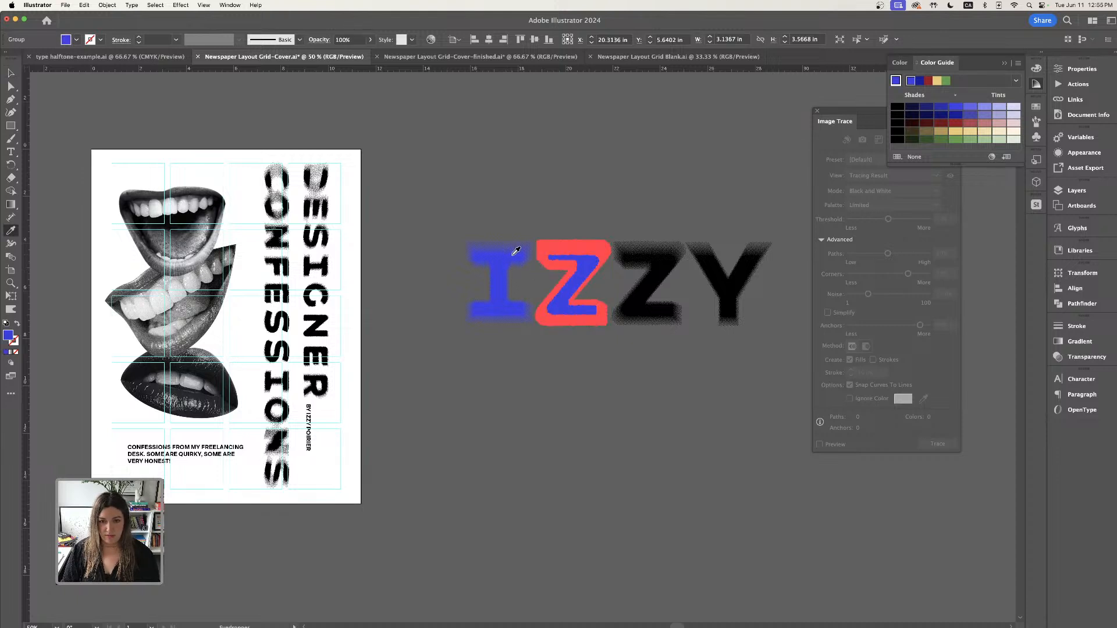
{"action": "left_click", "coordinate": [11, 74]}
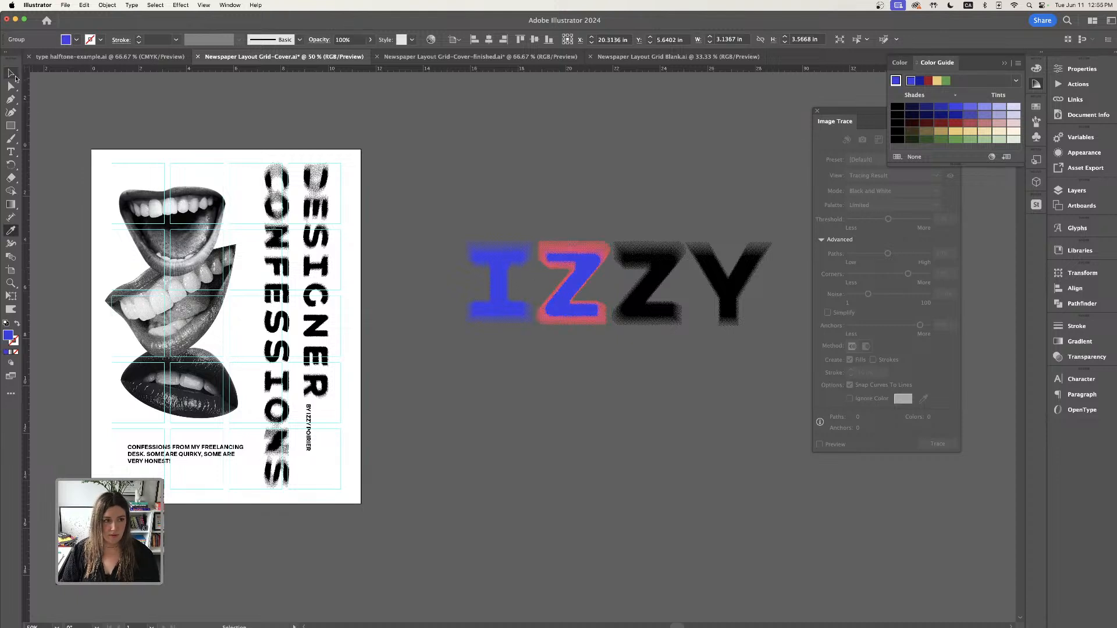
{"action": "left_click", "coordinate": [774, 343]}
{"action": "key", "text": "i"}
{"action": "left_click", "coordinate": [599, 260]}
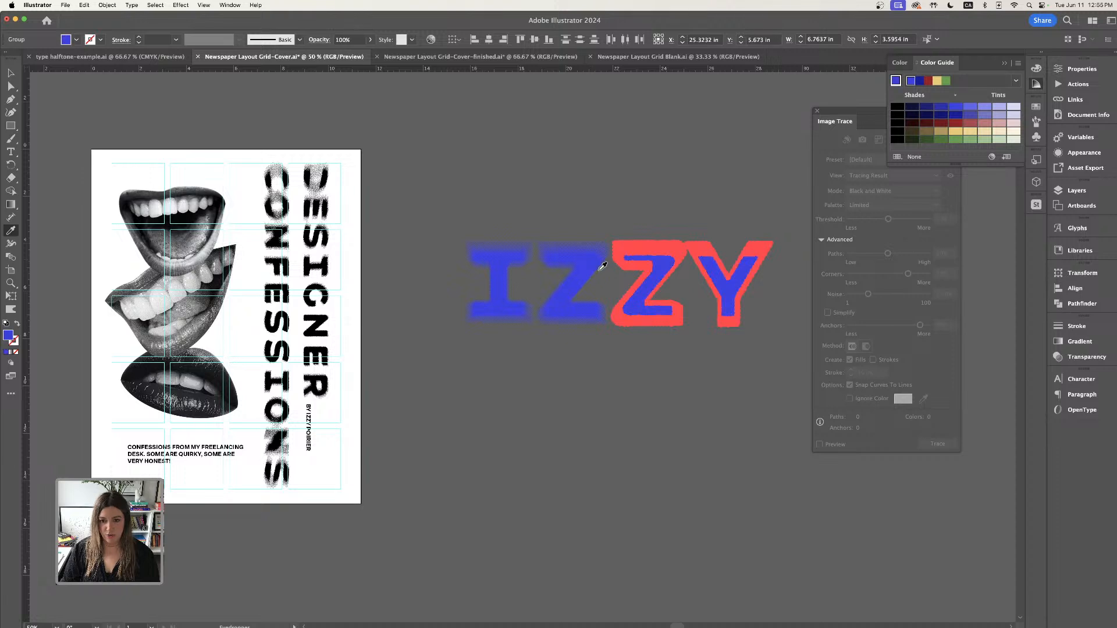
{"action": "left_click", "coordinate": [11, 74]}
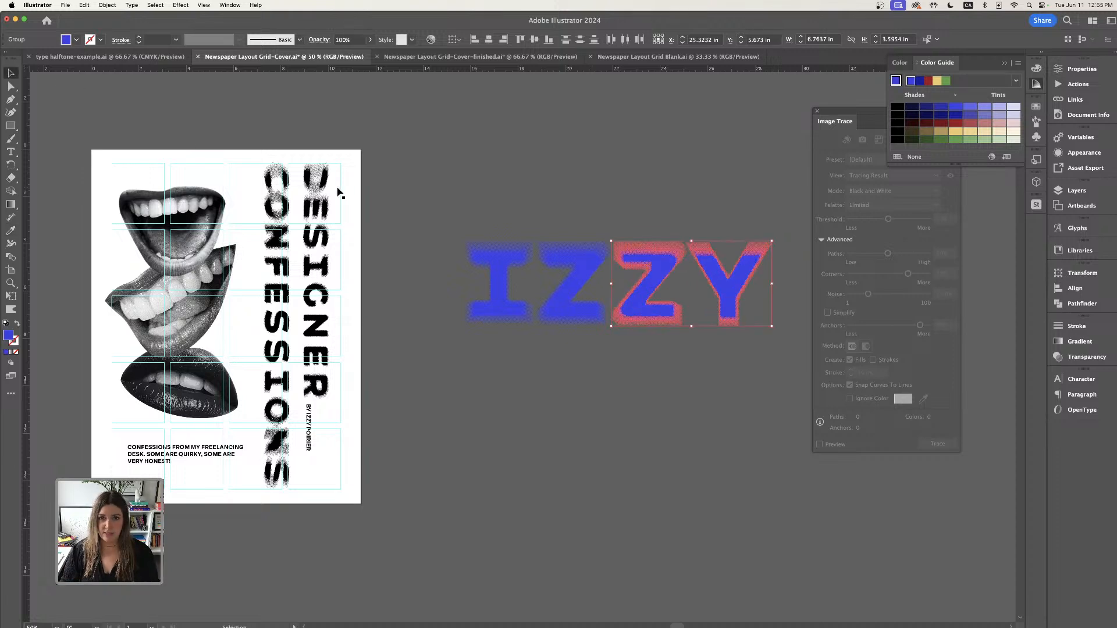
- Set the second Z letter's fill to a magenta, hex e842d4, in the color picker
{"action": "left_click", "coordinate": [647, 257]}
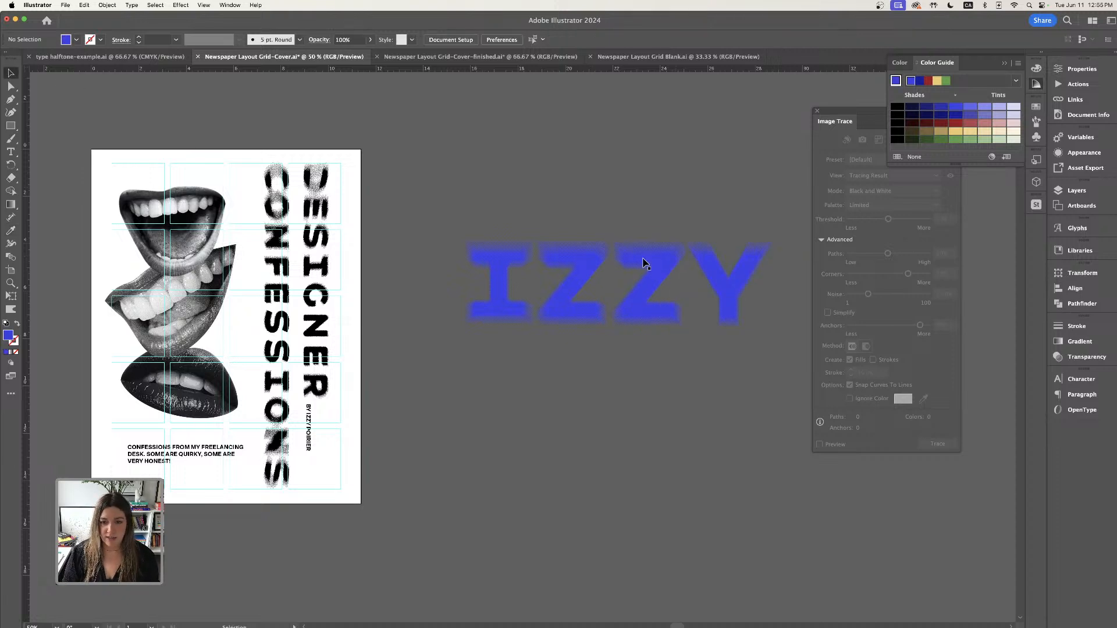
{"action": "double_click", "coordinate": [6, 336]}
{"action": "left_click", "coordinate": [625, 453]}
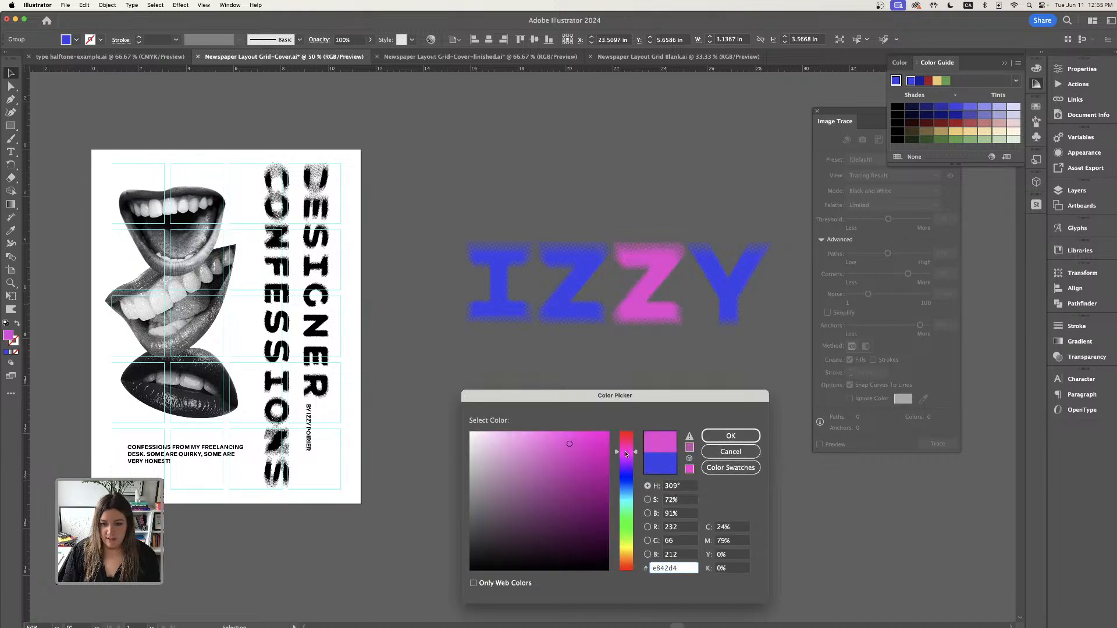
{"action": "left_click", "coordinate": [730, 435]}
- Set the Y letter's fill to a pink, hex e84299, in the color picker
{"action": "left_click", "coordinate": [732, 283]}
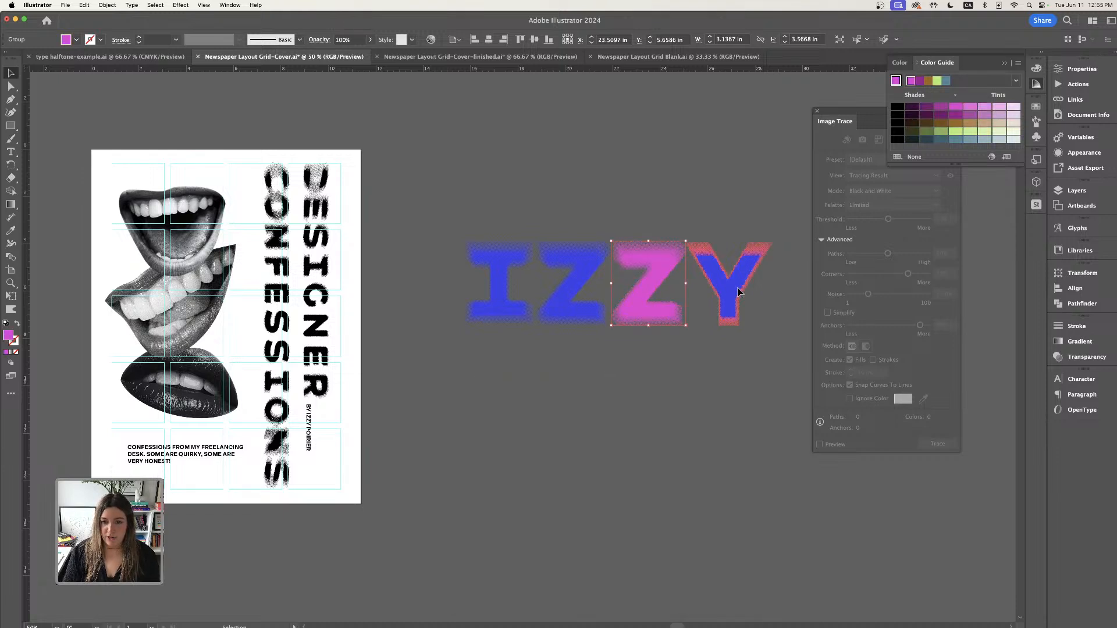
{"action": "double_click", "coordinate": [7, 341]}
{"action": "left_click", "coordinate": [626, 444]}
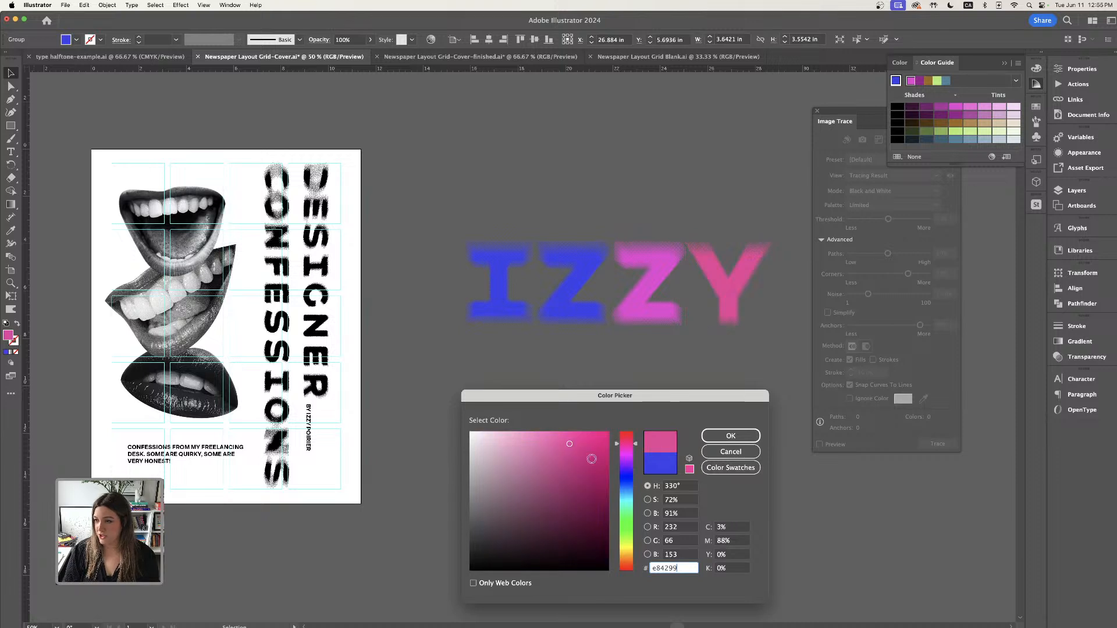
{"action": "left_click", "coordinate": [721, 436]}
- Set the first Z letter's fill to a yellow, hex dce842, and deselect everything
{"action": "left_click", "coordinate": [573, 283]}
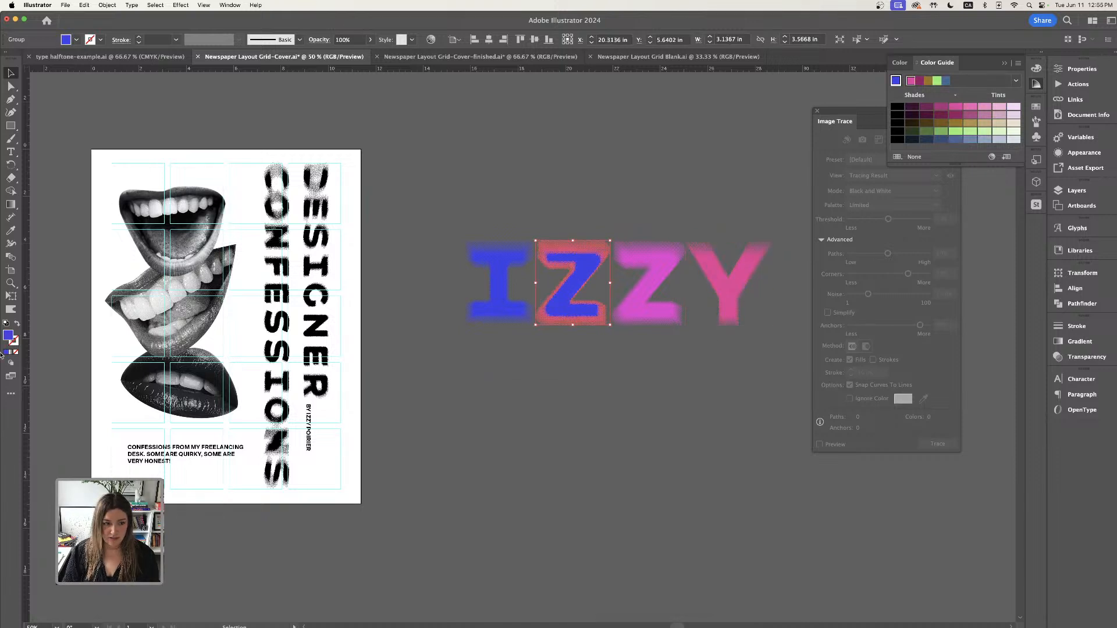
{"action": "double_click", "coordinate": [9, 336]}
{"action": "left_click", "coordinate": [626, 537]}
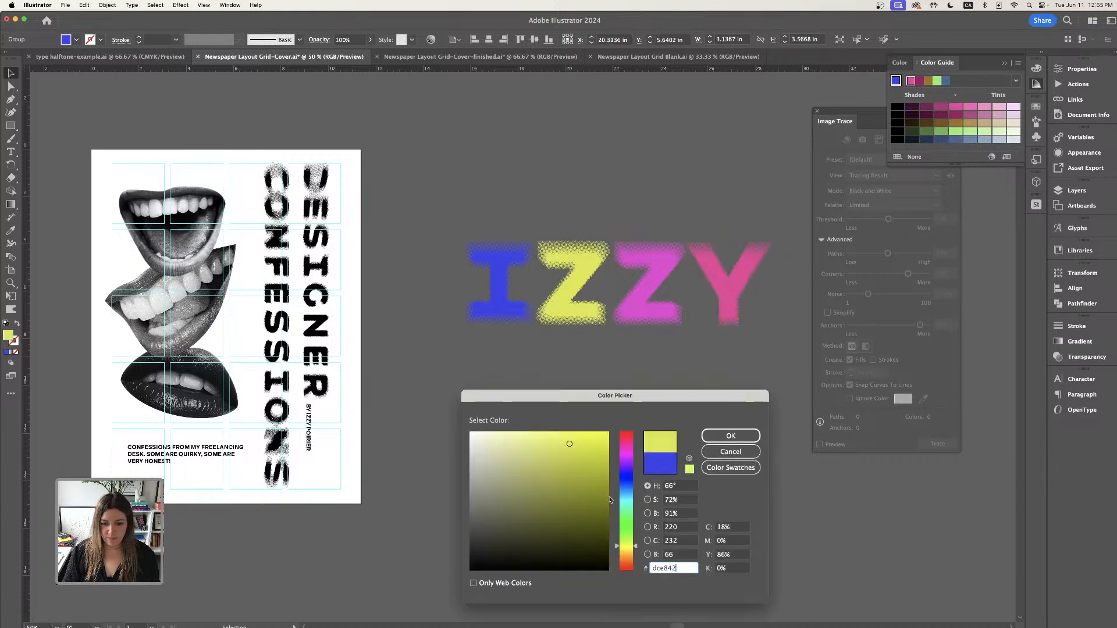
{"action": "left_click", "coordinate": [731, 436]}
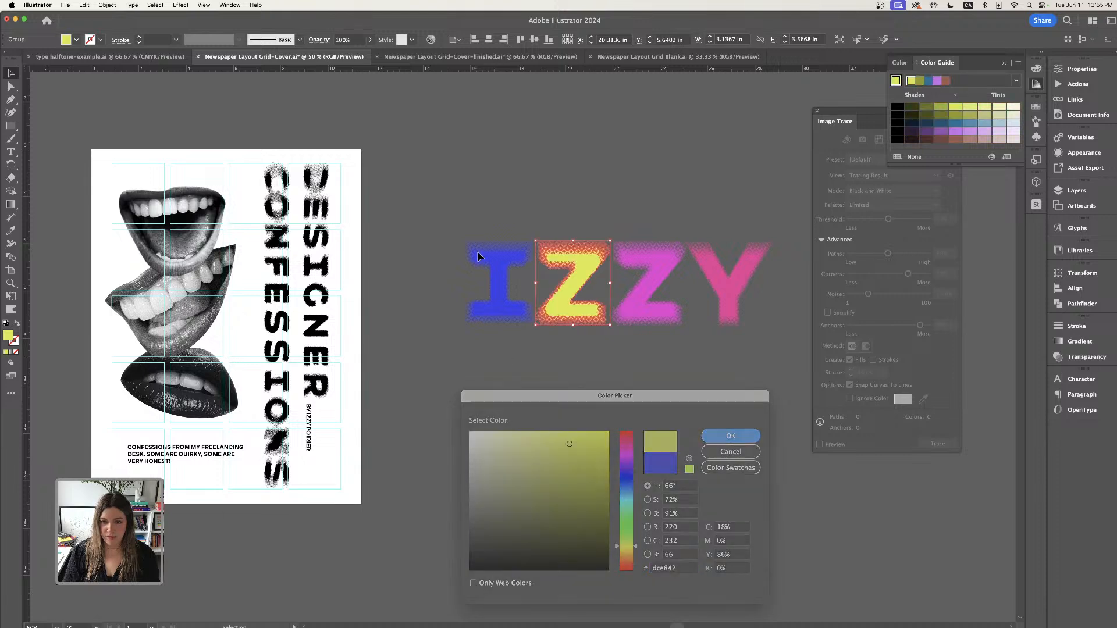
{"action": "left_click", "coordinate": [499, 156]}
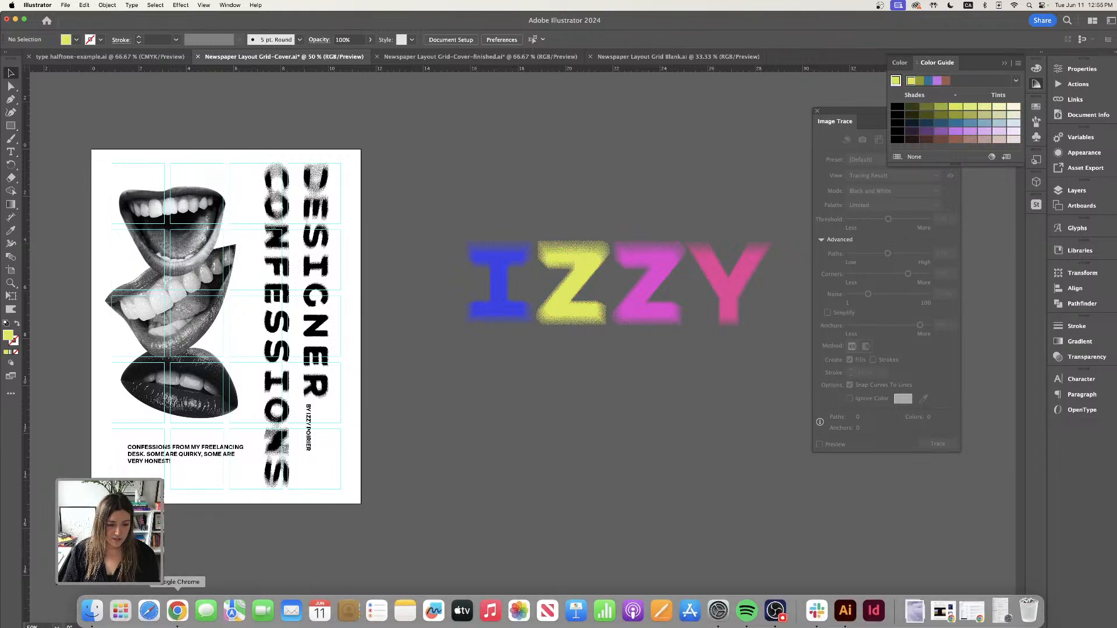
- Switch to Chrome and page through the Creative Challenge presentation slides
{"action": "left_click", "coordinate": [178, 623]}
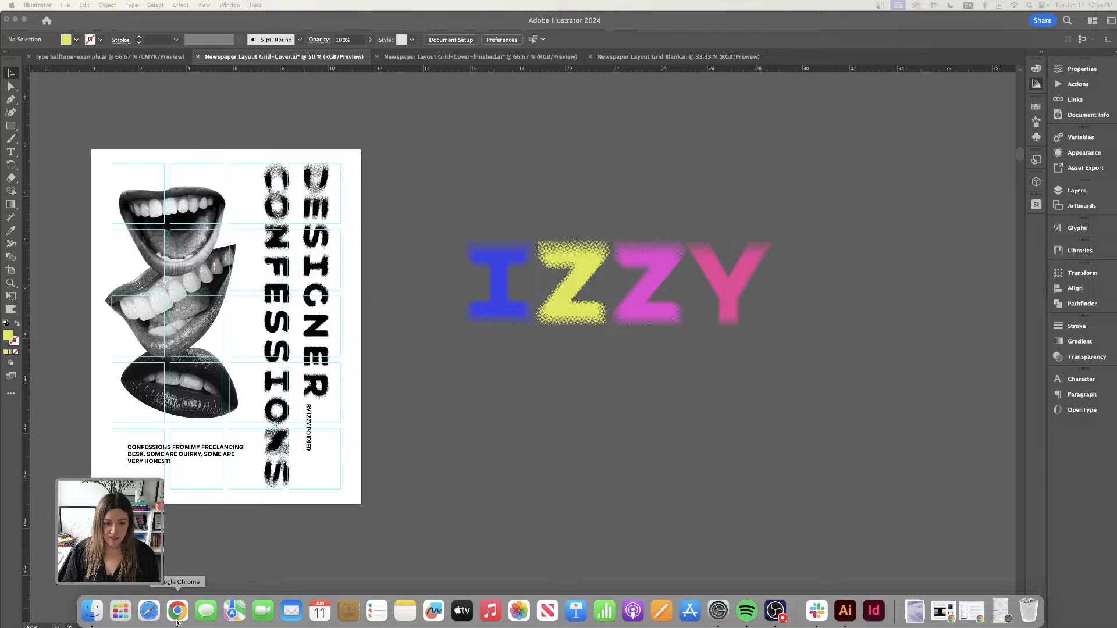
{"action": "left_click", "coordinate": [16, 19]}
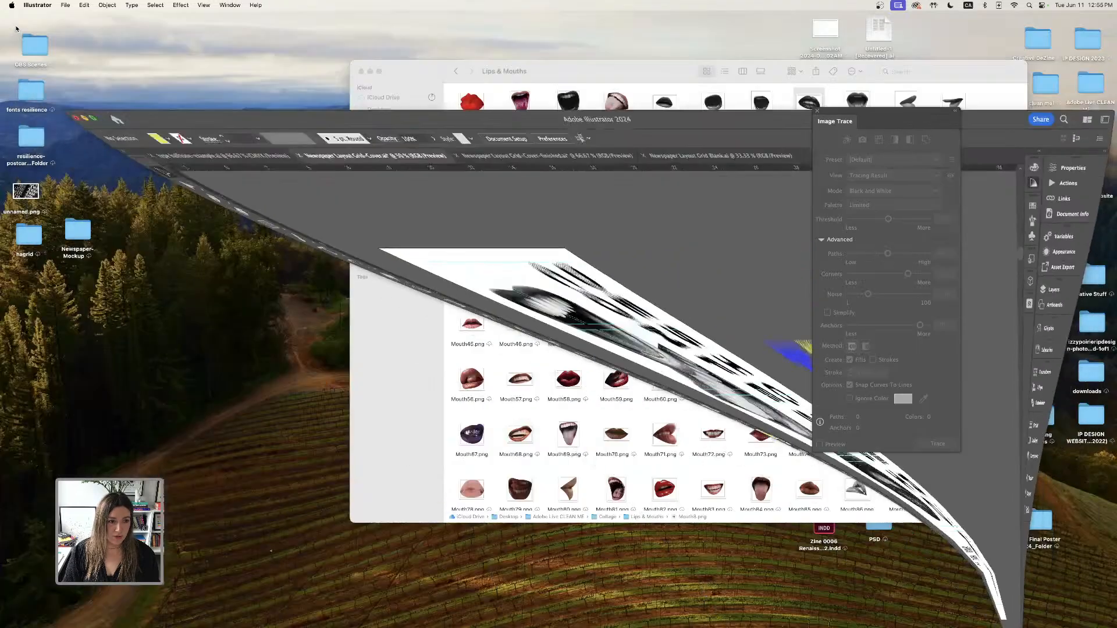
{"action": "left_click", "coordinate": [303, 558]}
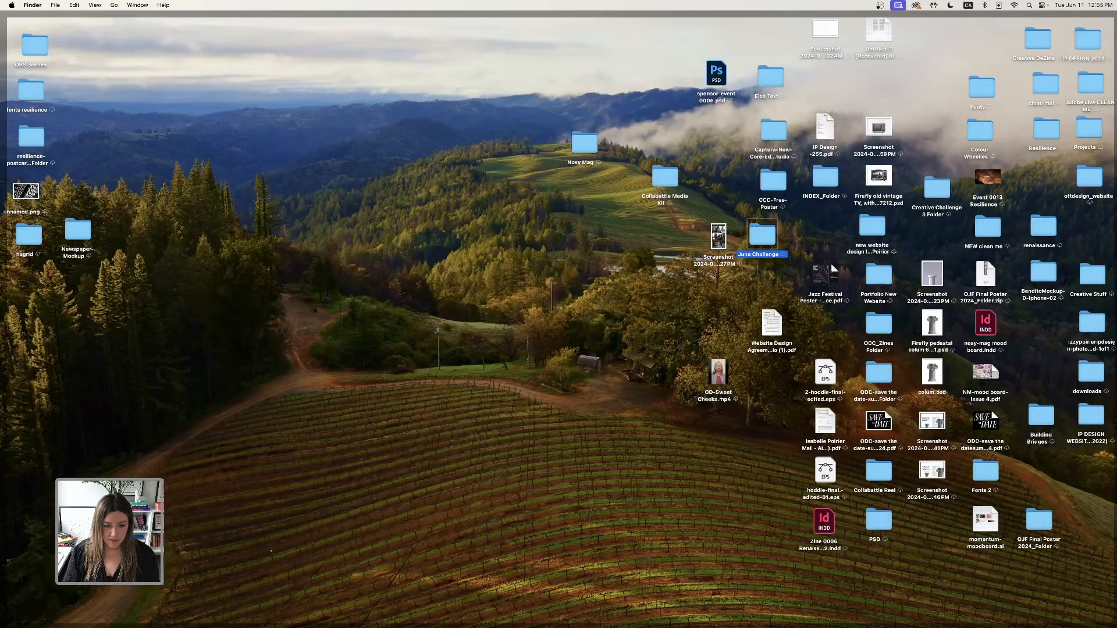
{"action": "left_click", "coordinate": [308, 576]}
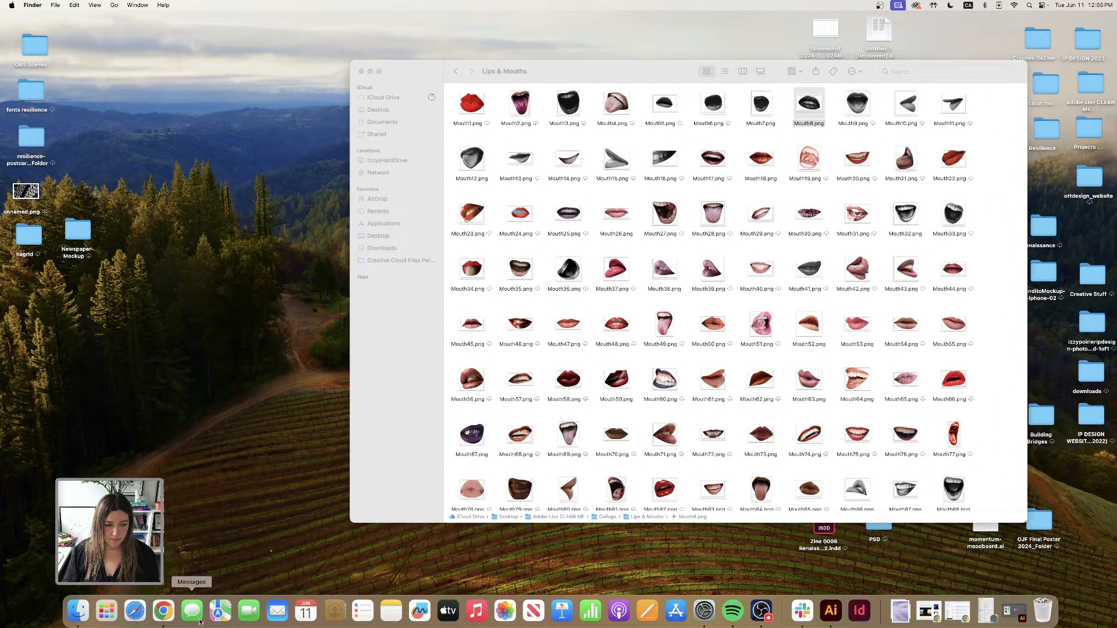
{"action": "left_click", "coordinate": [162, 617]}
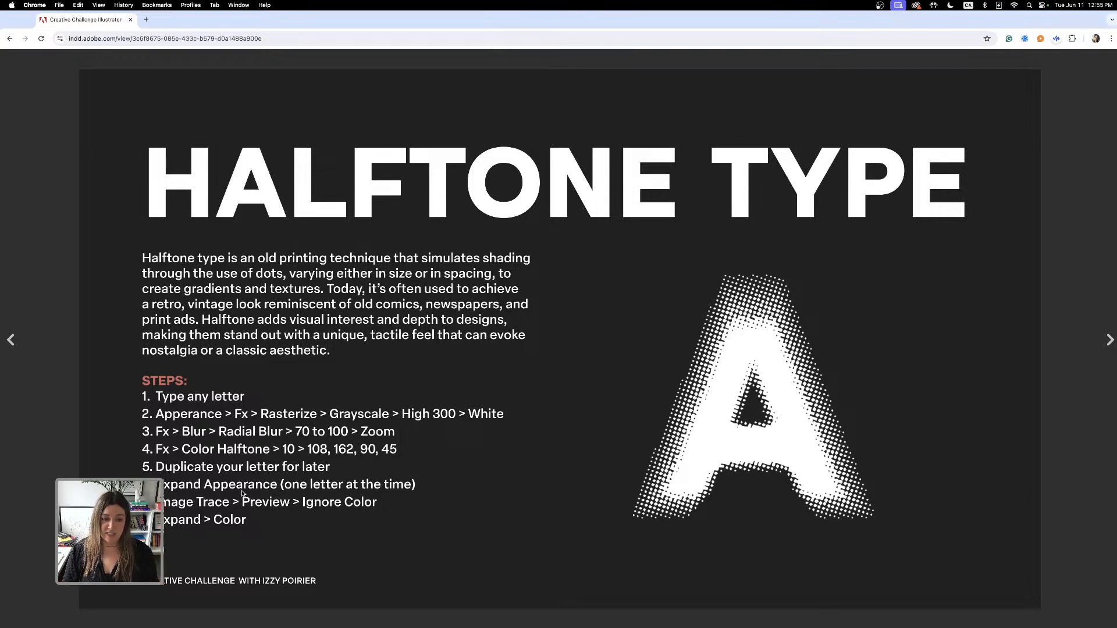
{"action": "left_click", "coordinate": [1108, 341]}
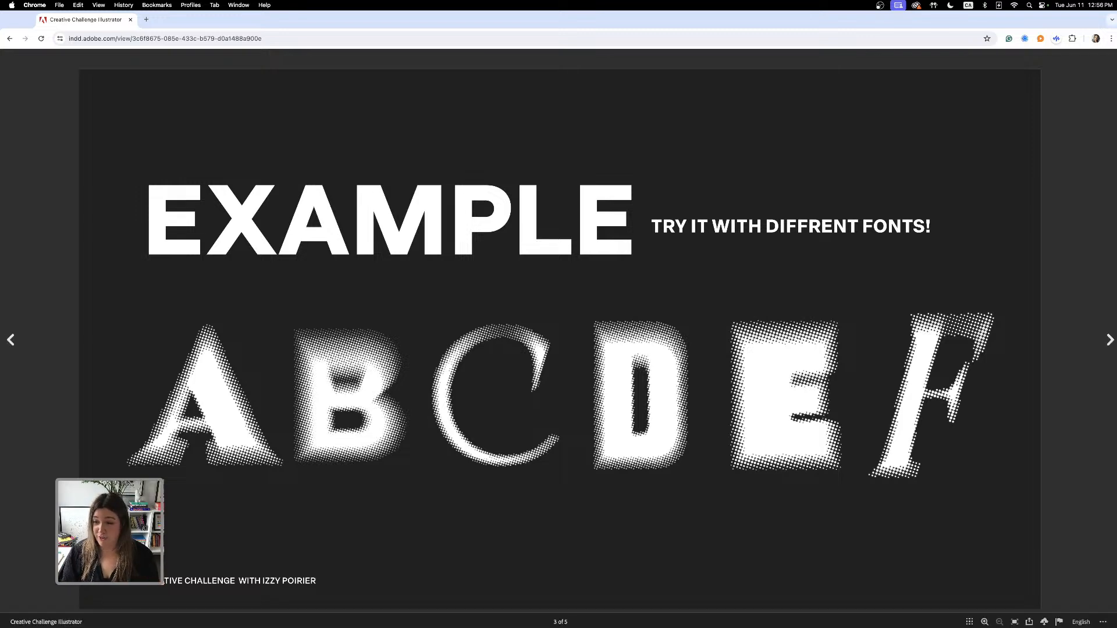
{"action": "left_click", "coordinate": [1108, 342]}
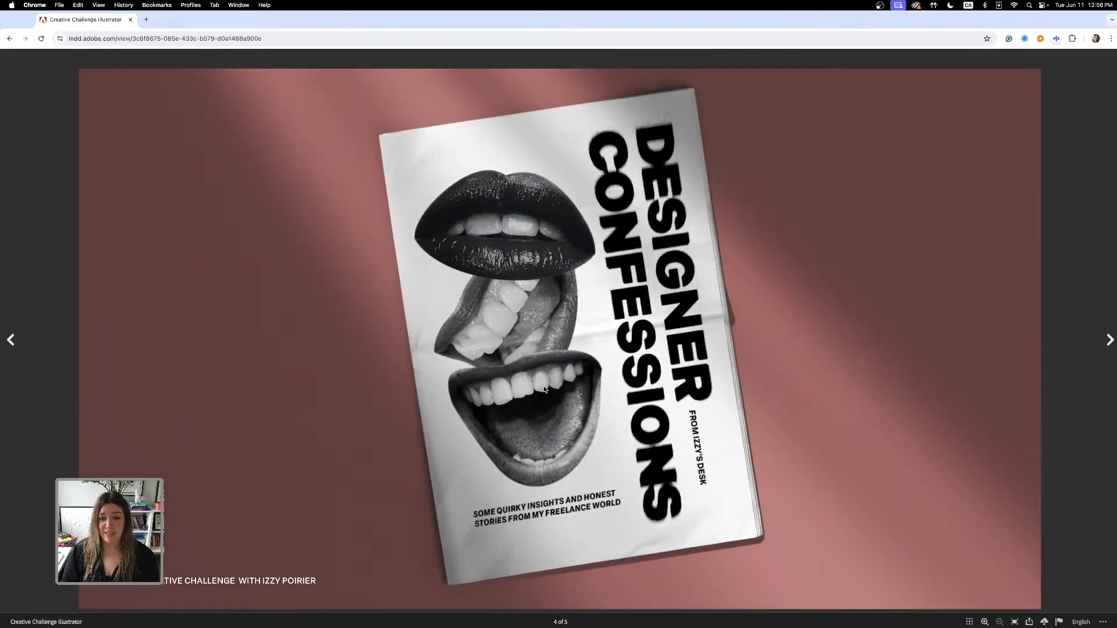